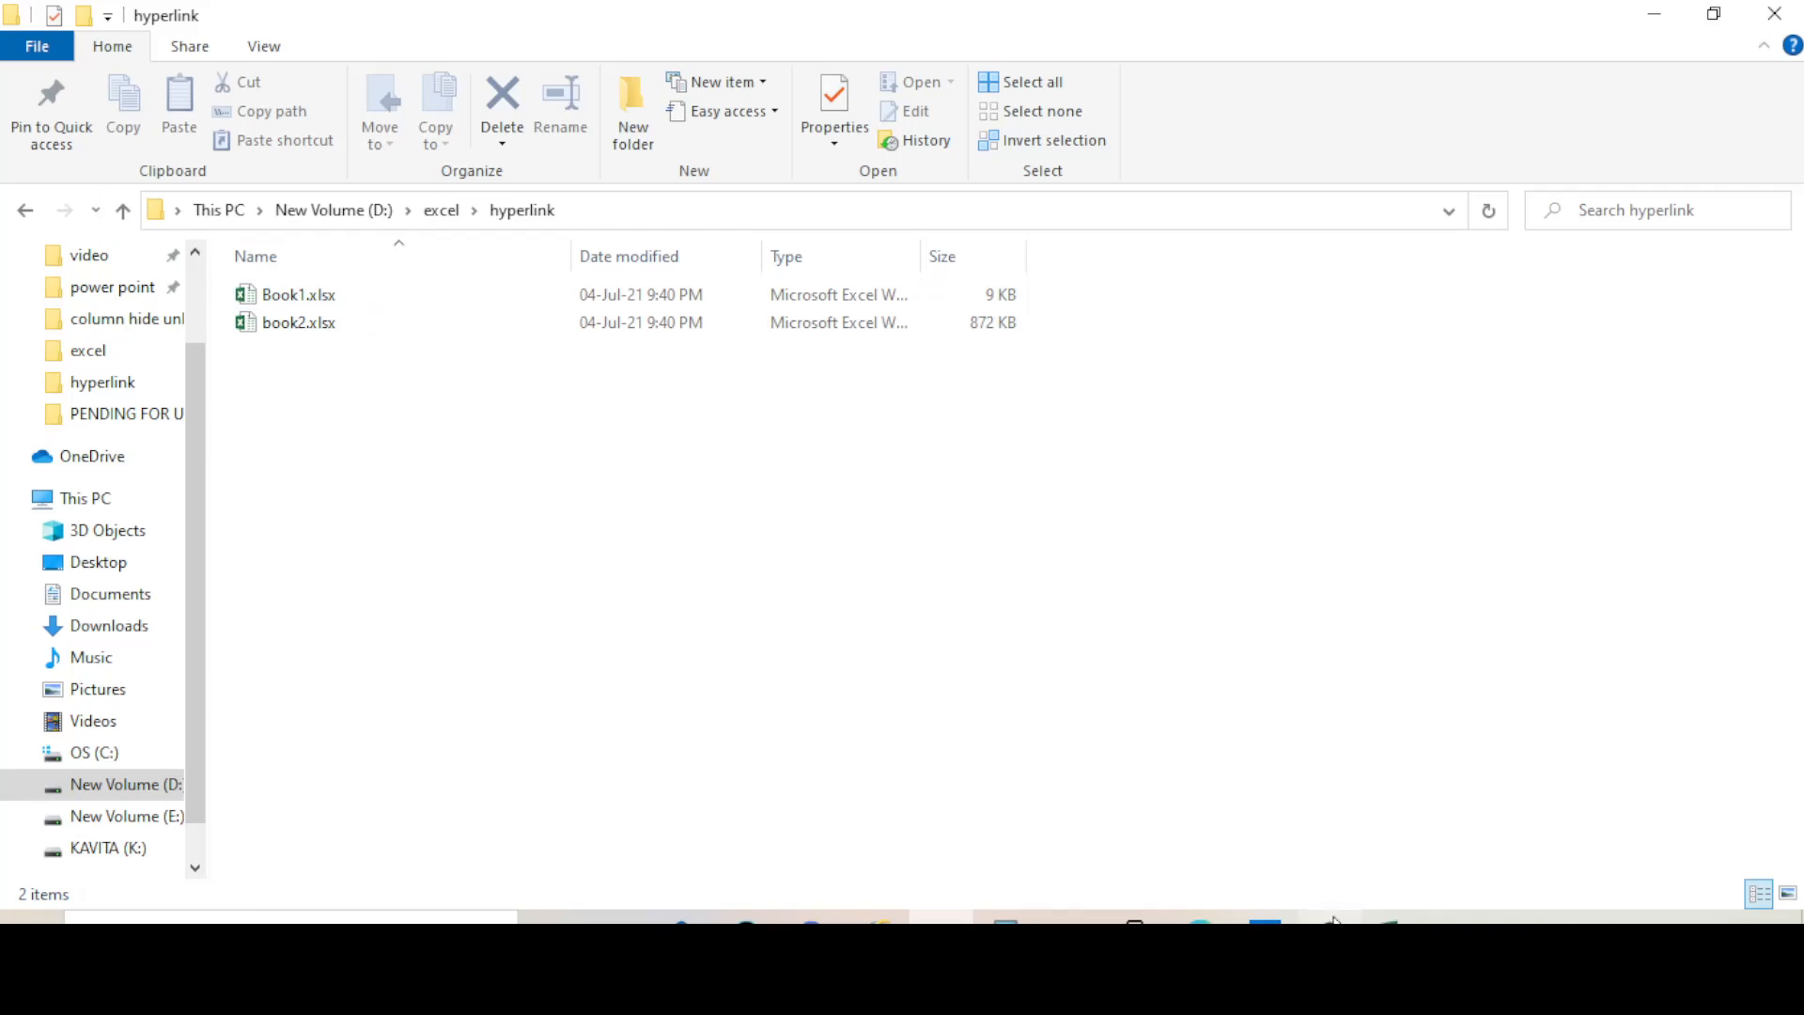
- Switch to the Book1.xlsx workbook in Excel, maximize its window and examine the labels in column C of Sheet1
mouse_move(1389, 919)
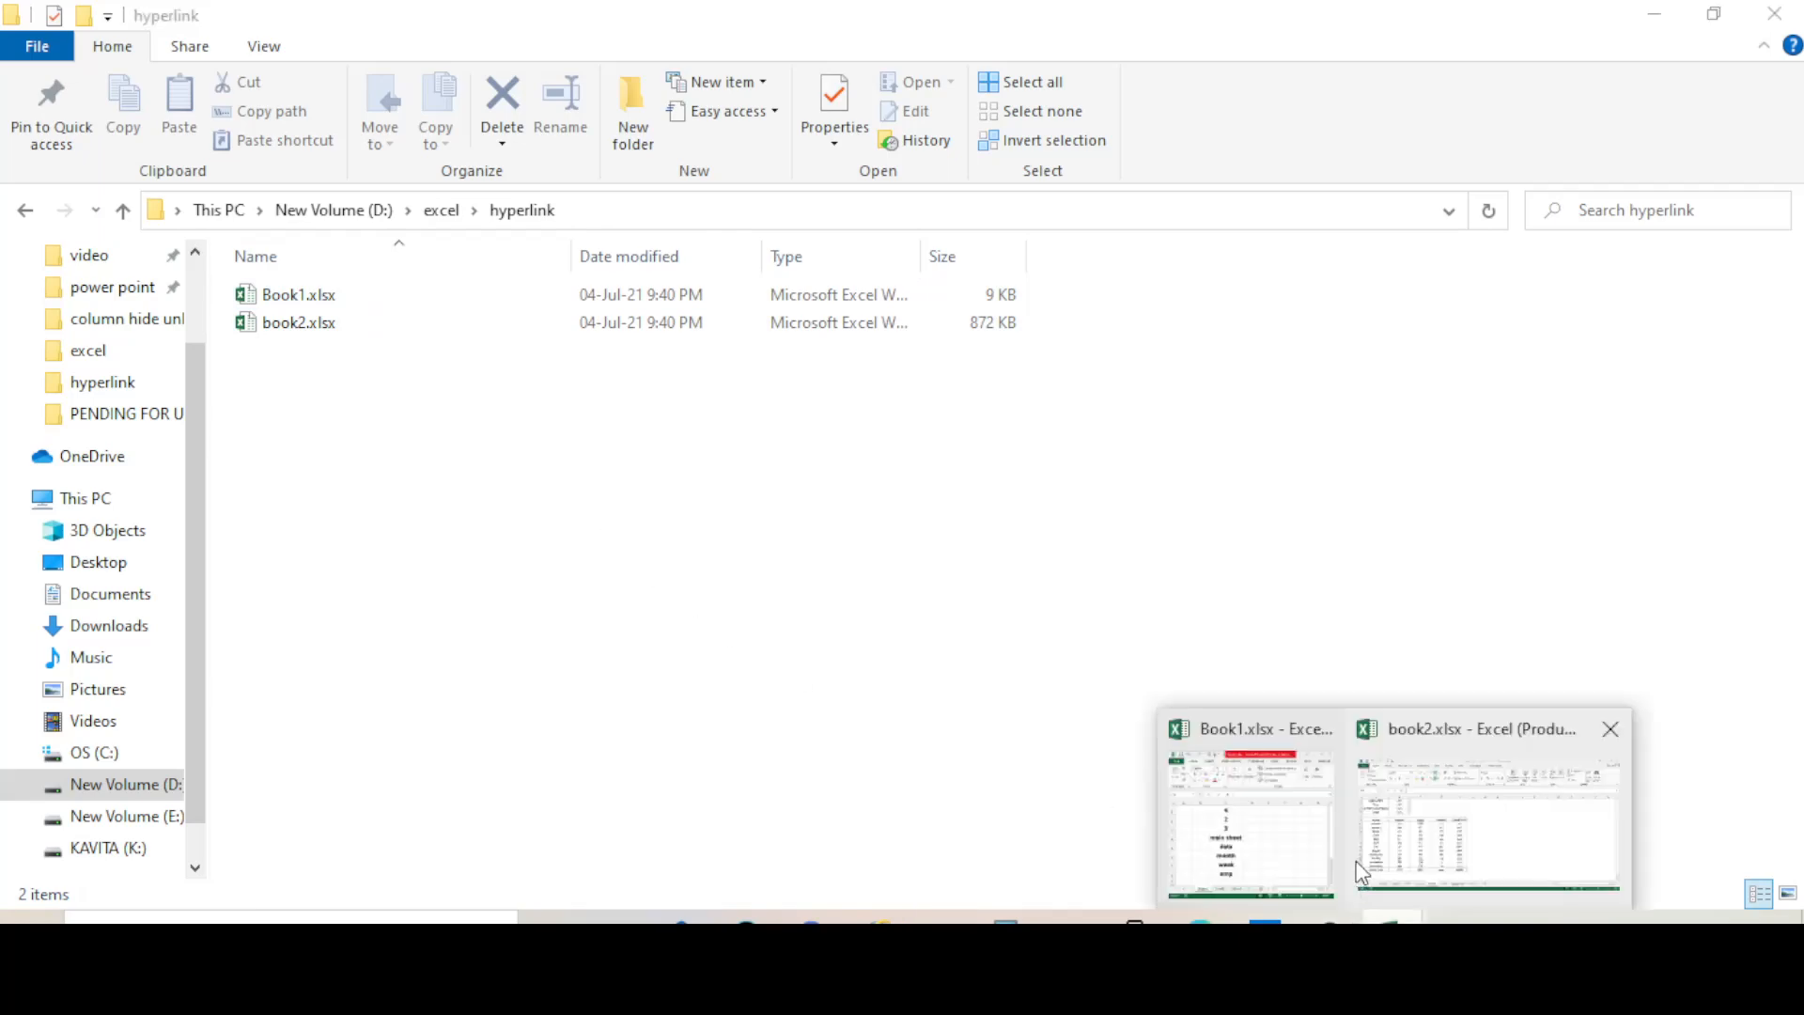
left_click(1236, 833)
left_click(1147, 42)
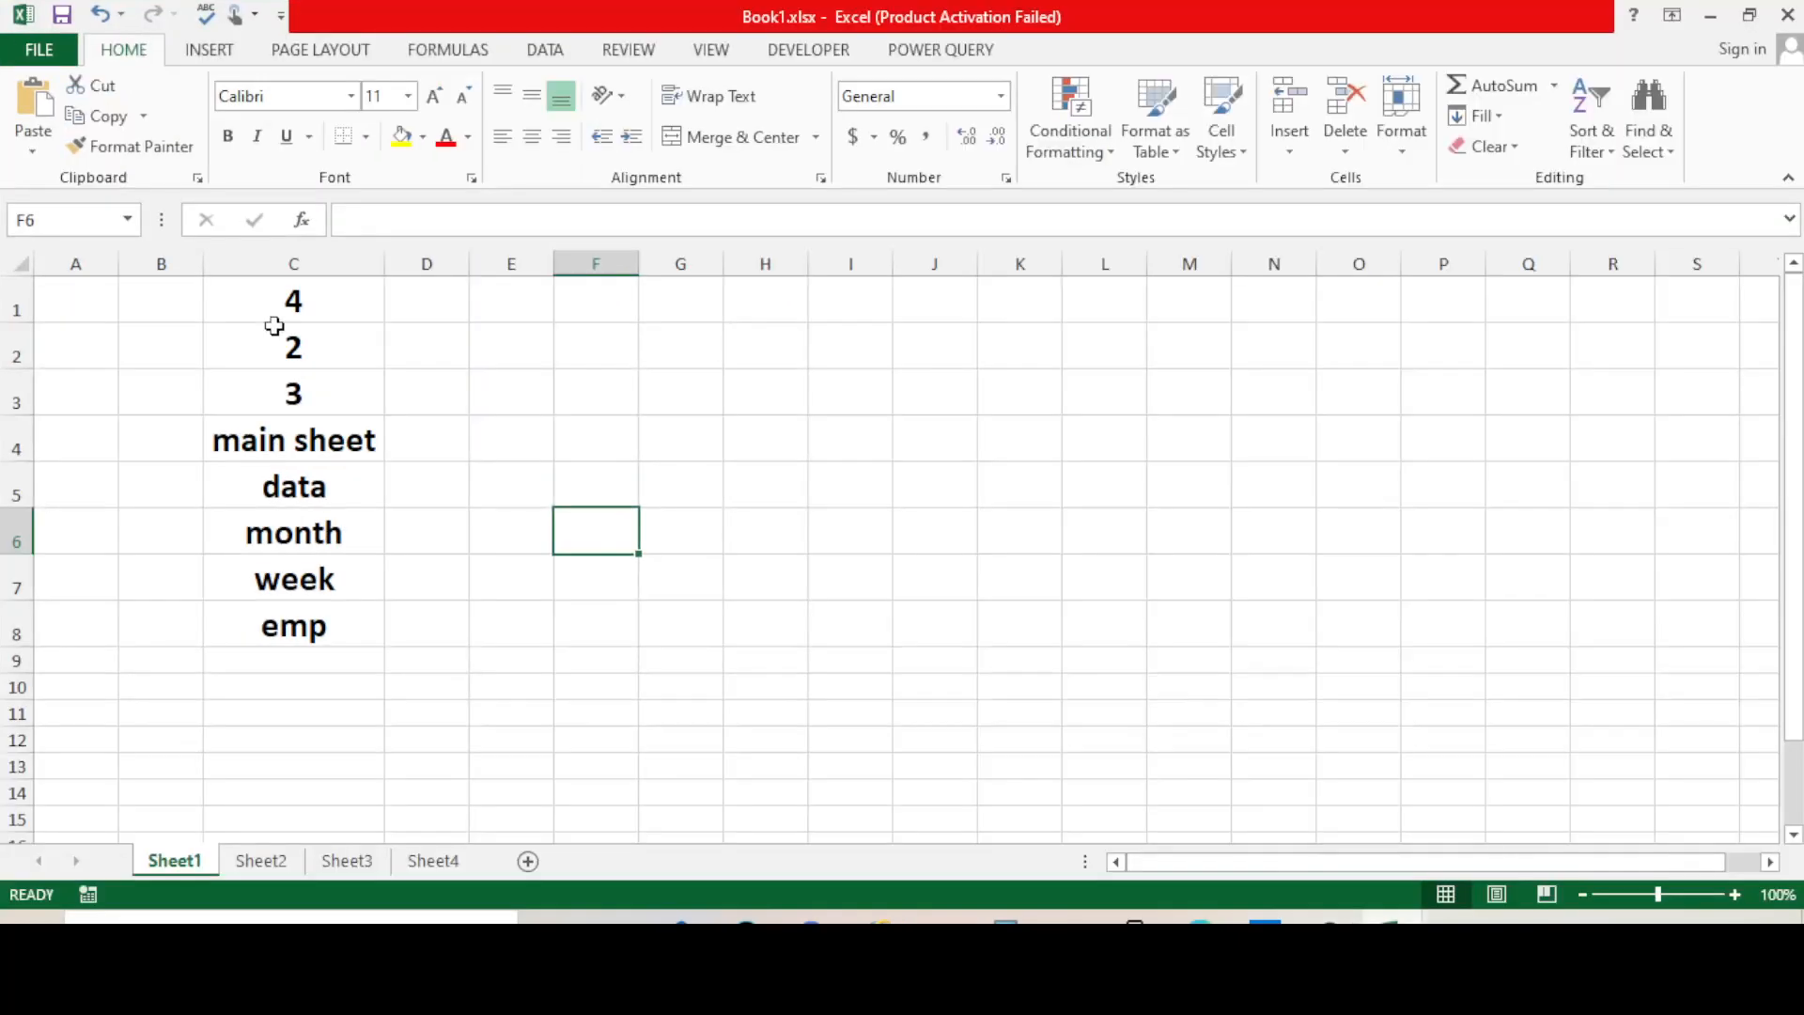
left_click(340, 302)
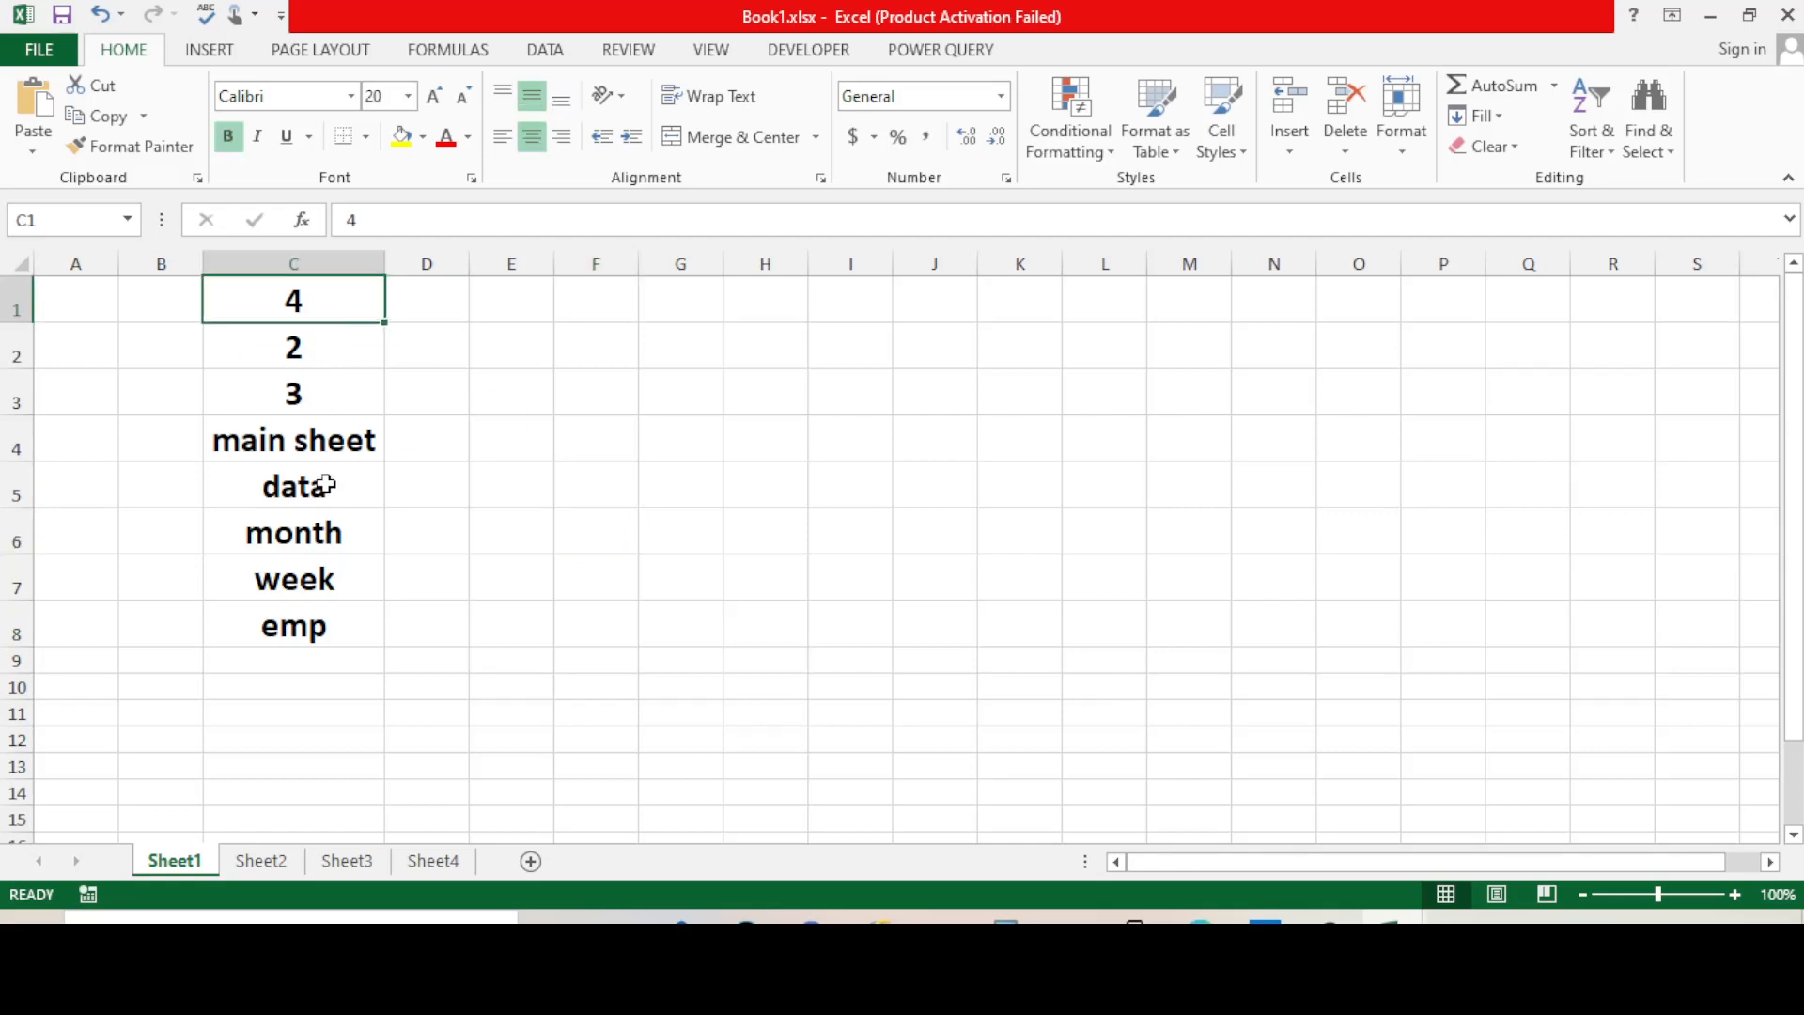
left_click(337, 617)
left_click(315, 344)
left_click(339, 301)
- Look through Sheet3, Sheet4 and Sheet2 of Book1.xlsx, and return to cell C1 on Sheet1
left_click(368, 859)
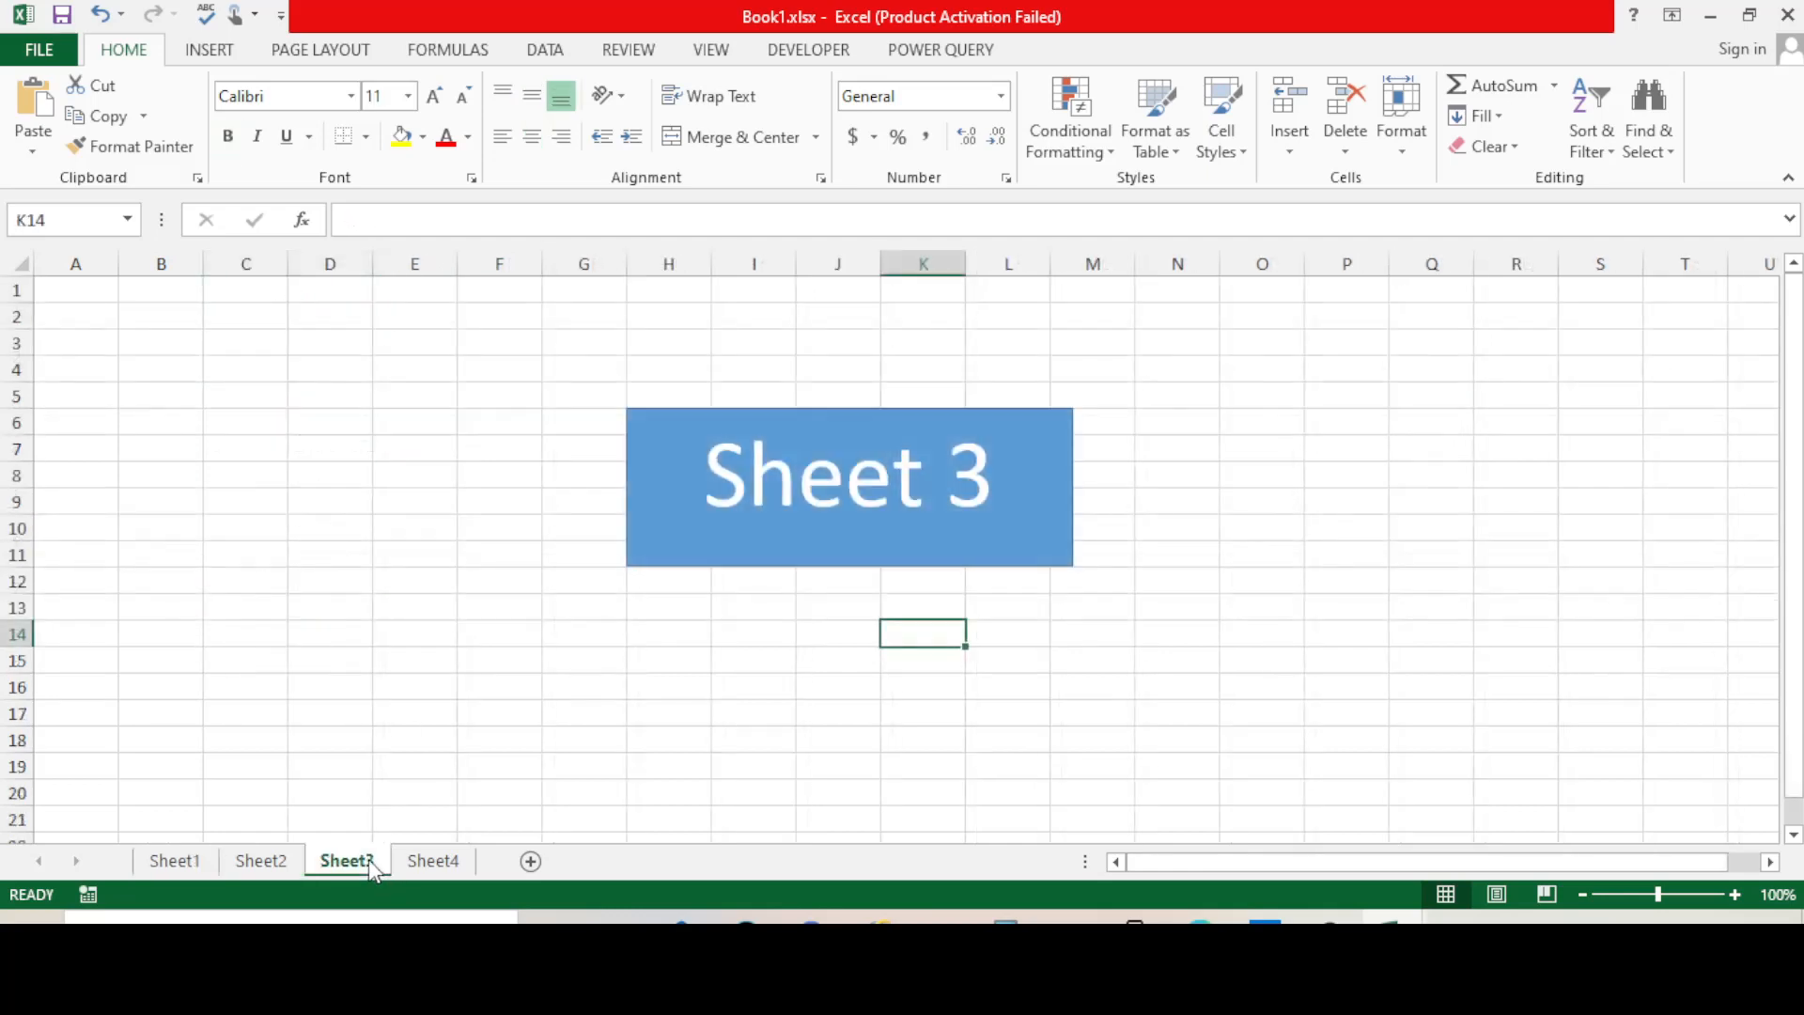
left_click(441, 861)
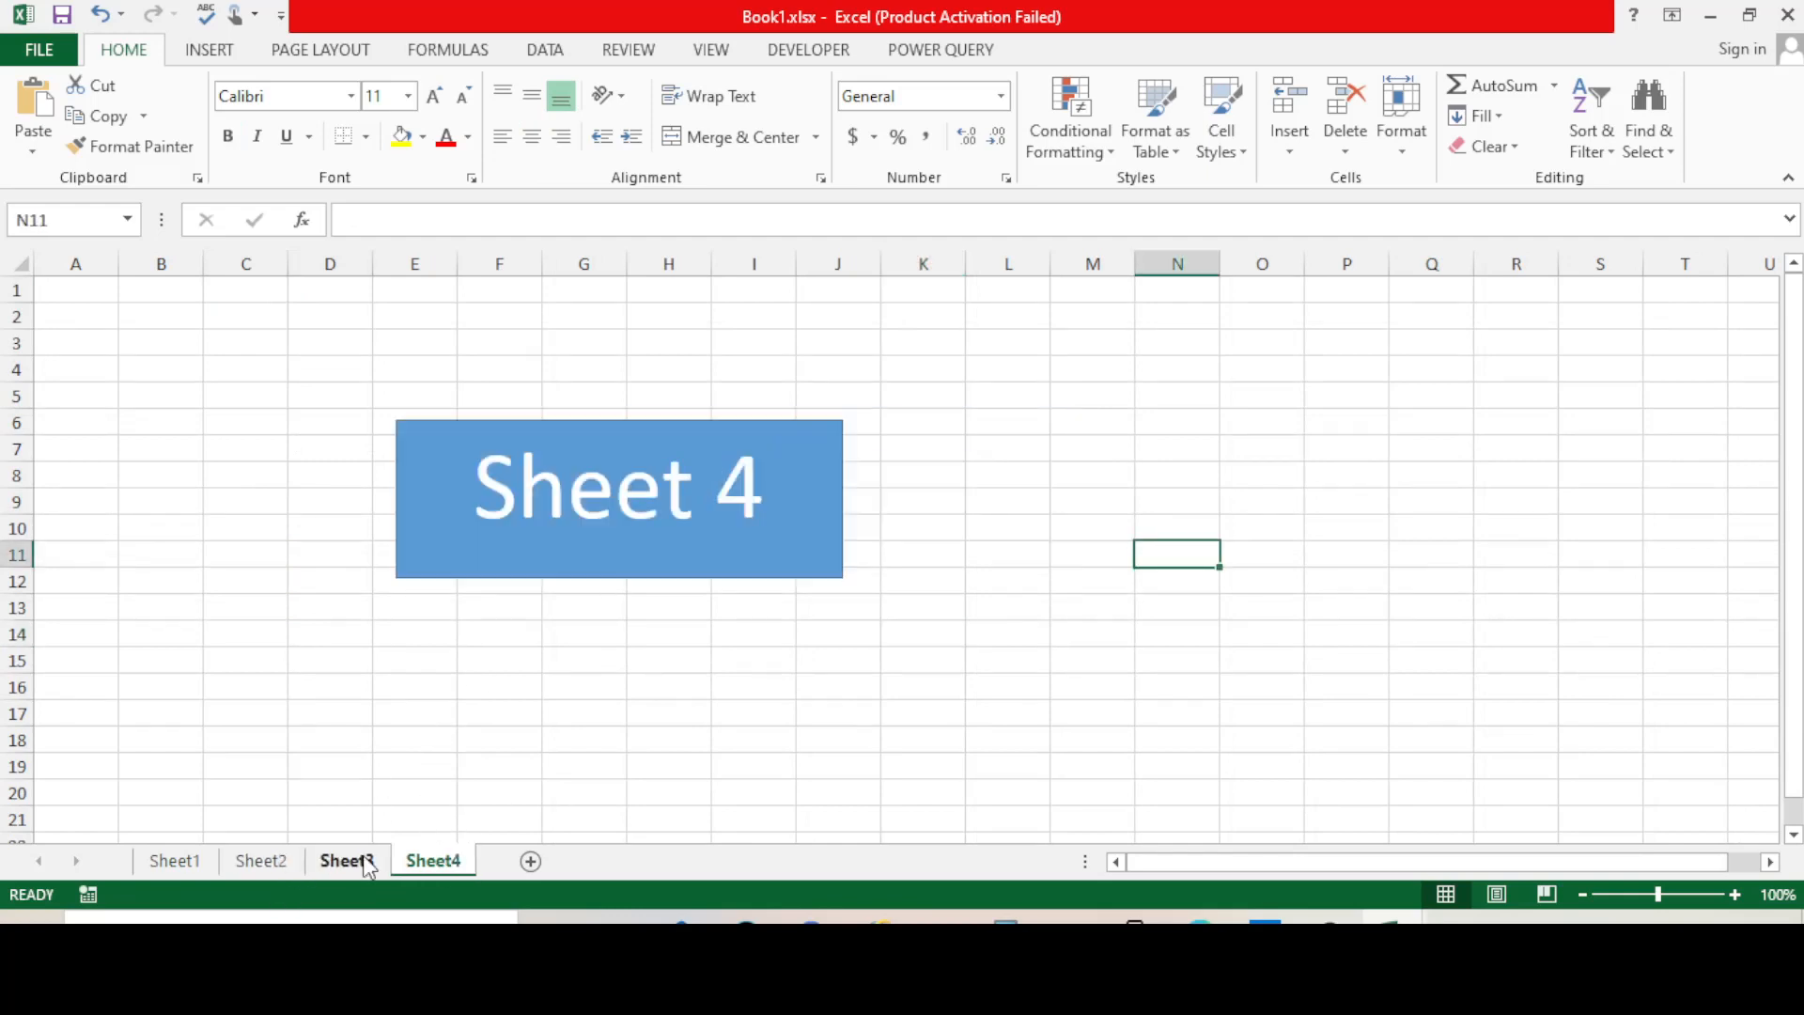
left_click(324, 860)
left_click(268, 861)
left_click(183, 860)
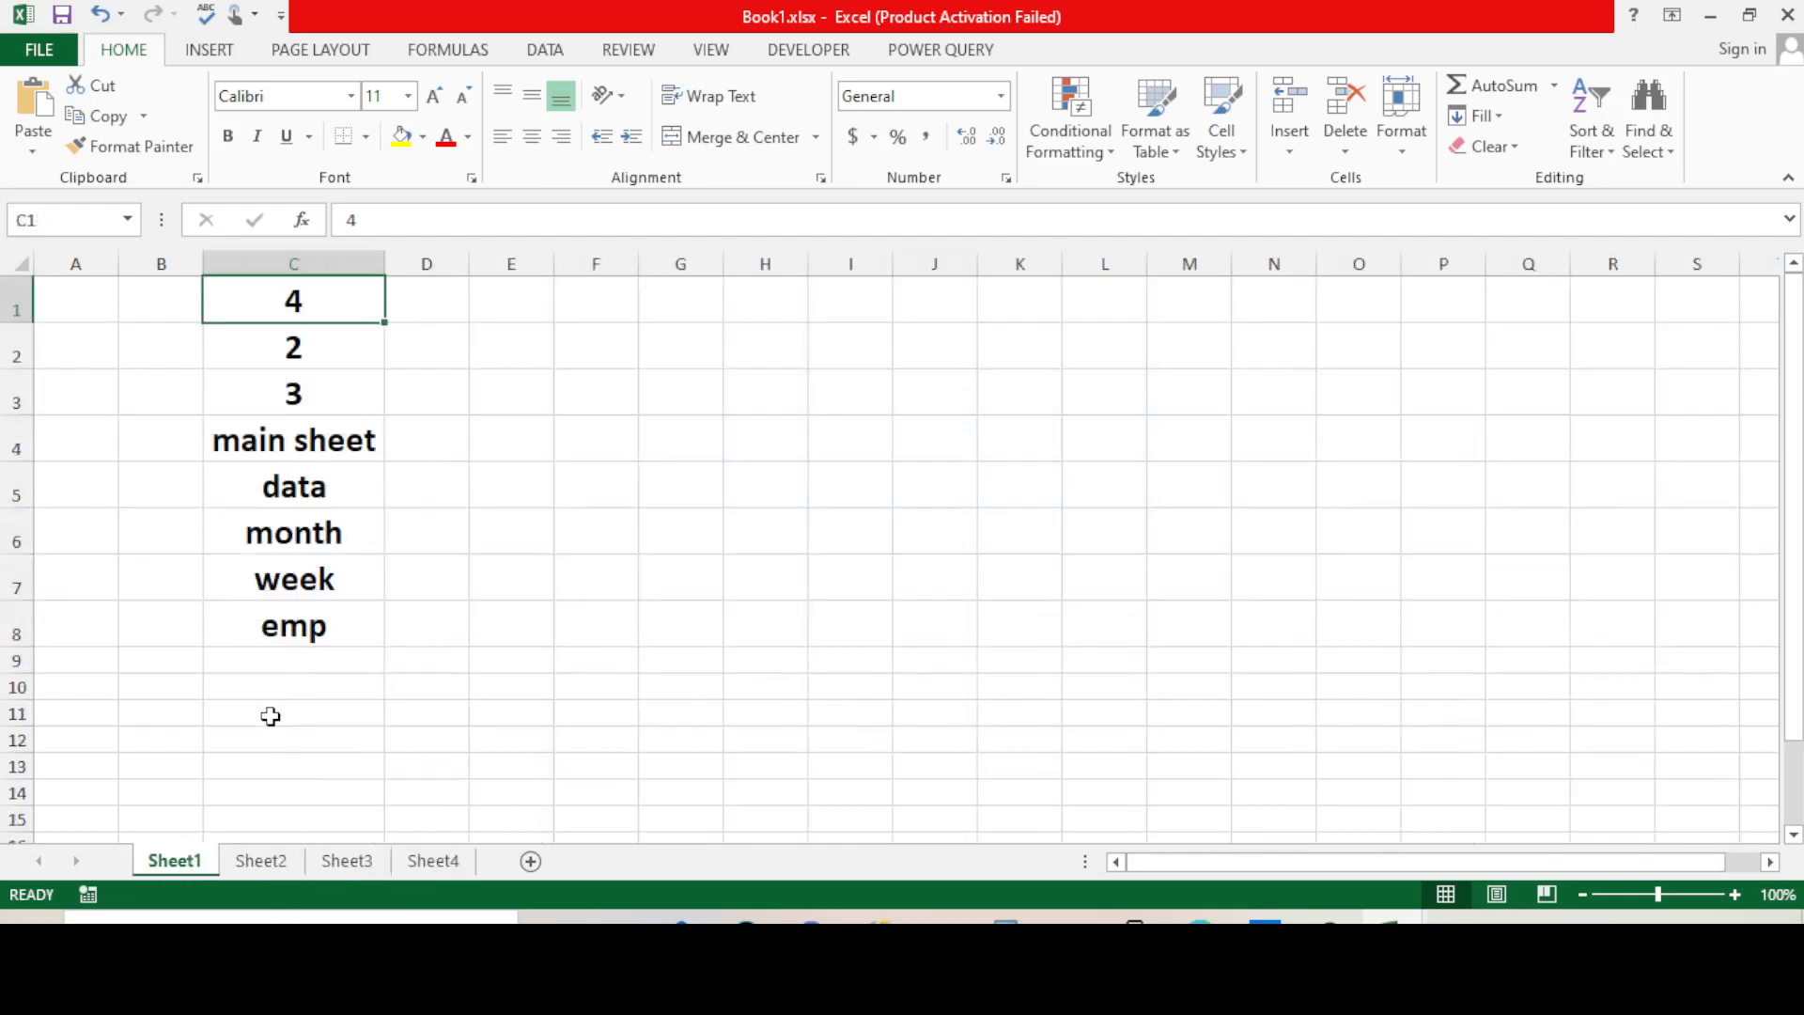
left_click(544, 487)
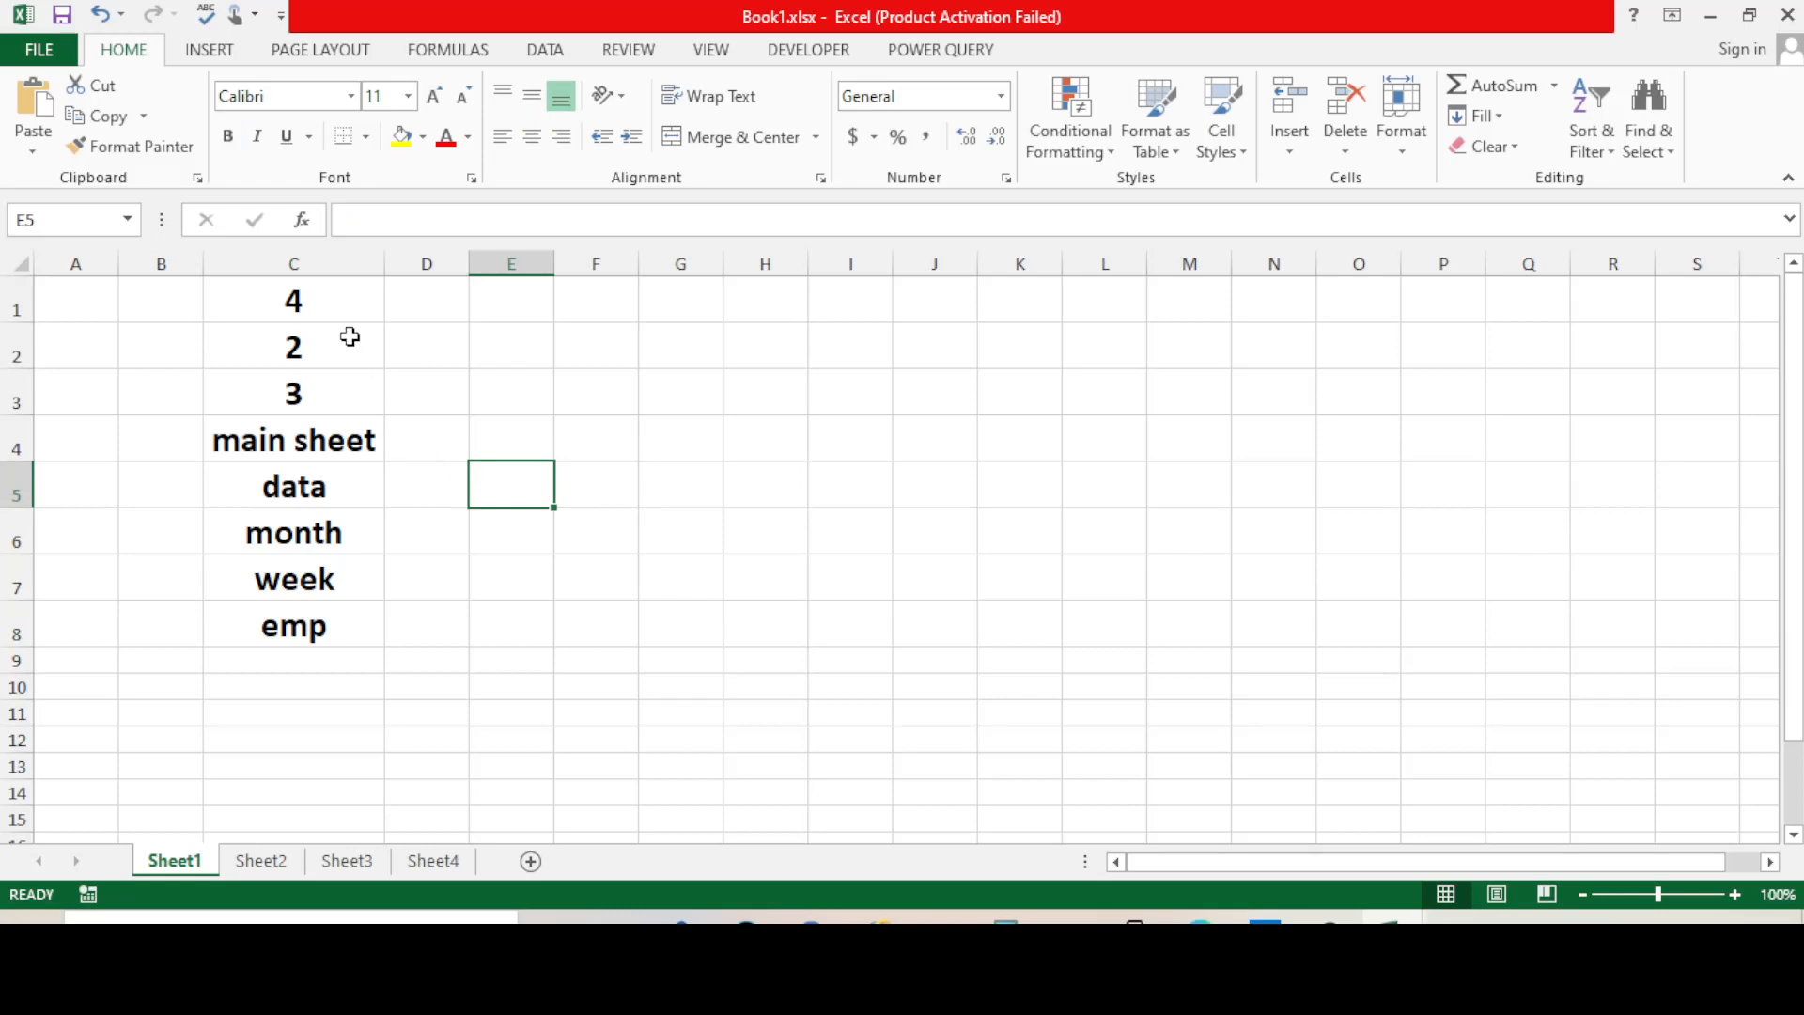
left_click(350, 308)
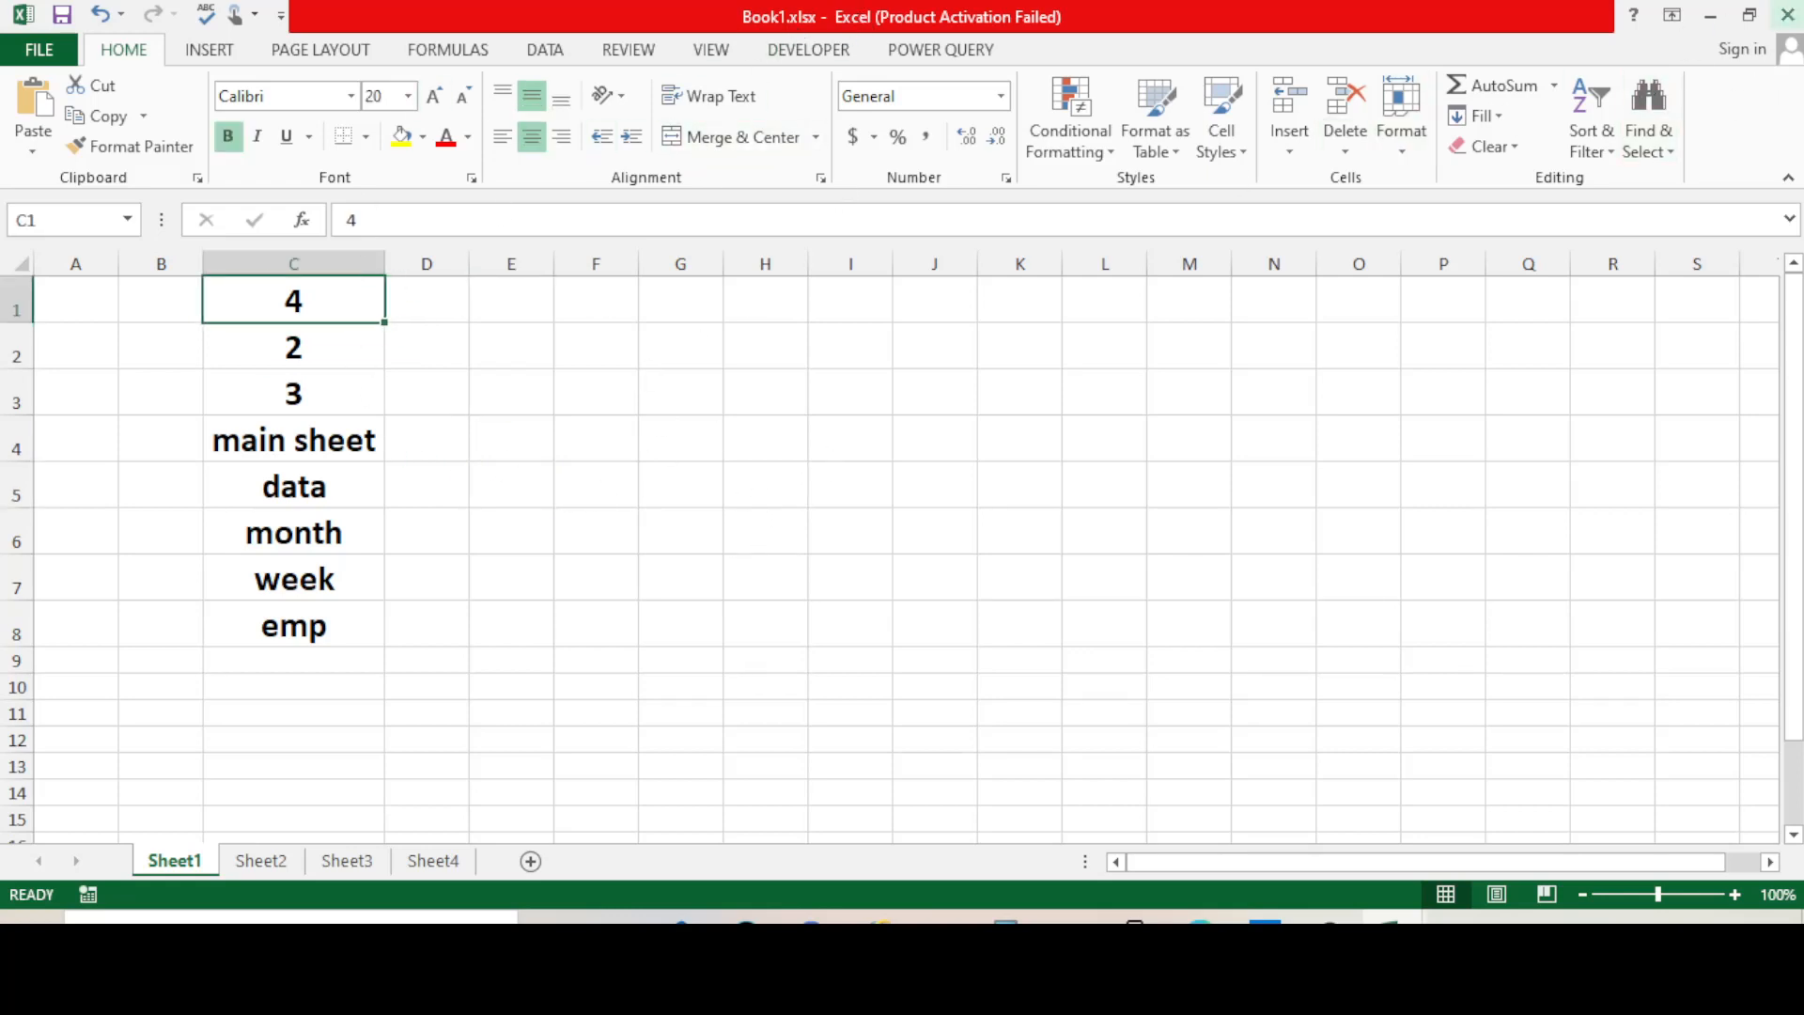
- Go back to the hyperlink folder in File Explorer and look at the Book1.xlsx and book2.xlsx files
left_click(1750, 15)
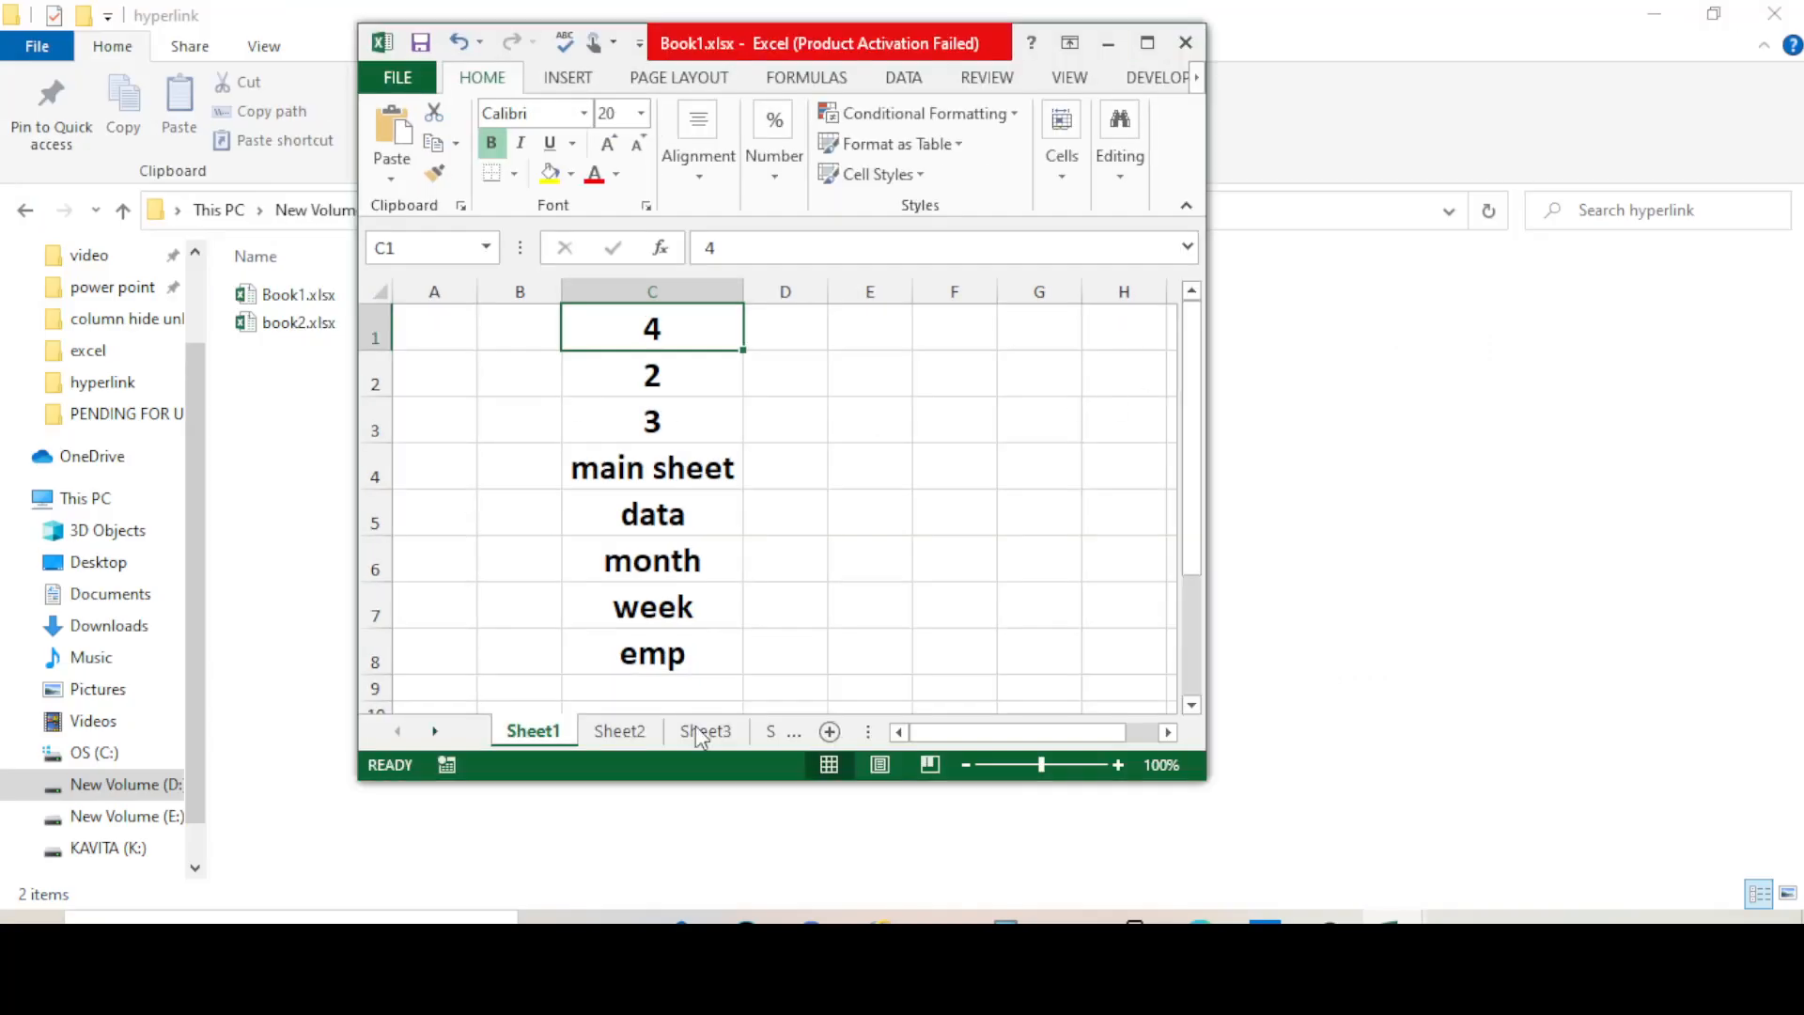
key("alt+F4")
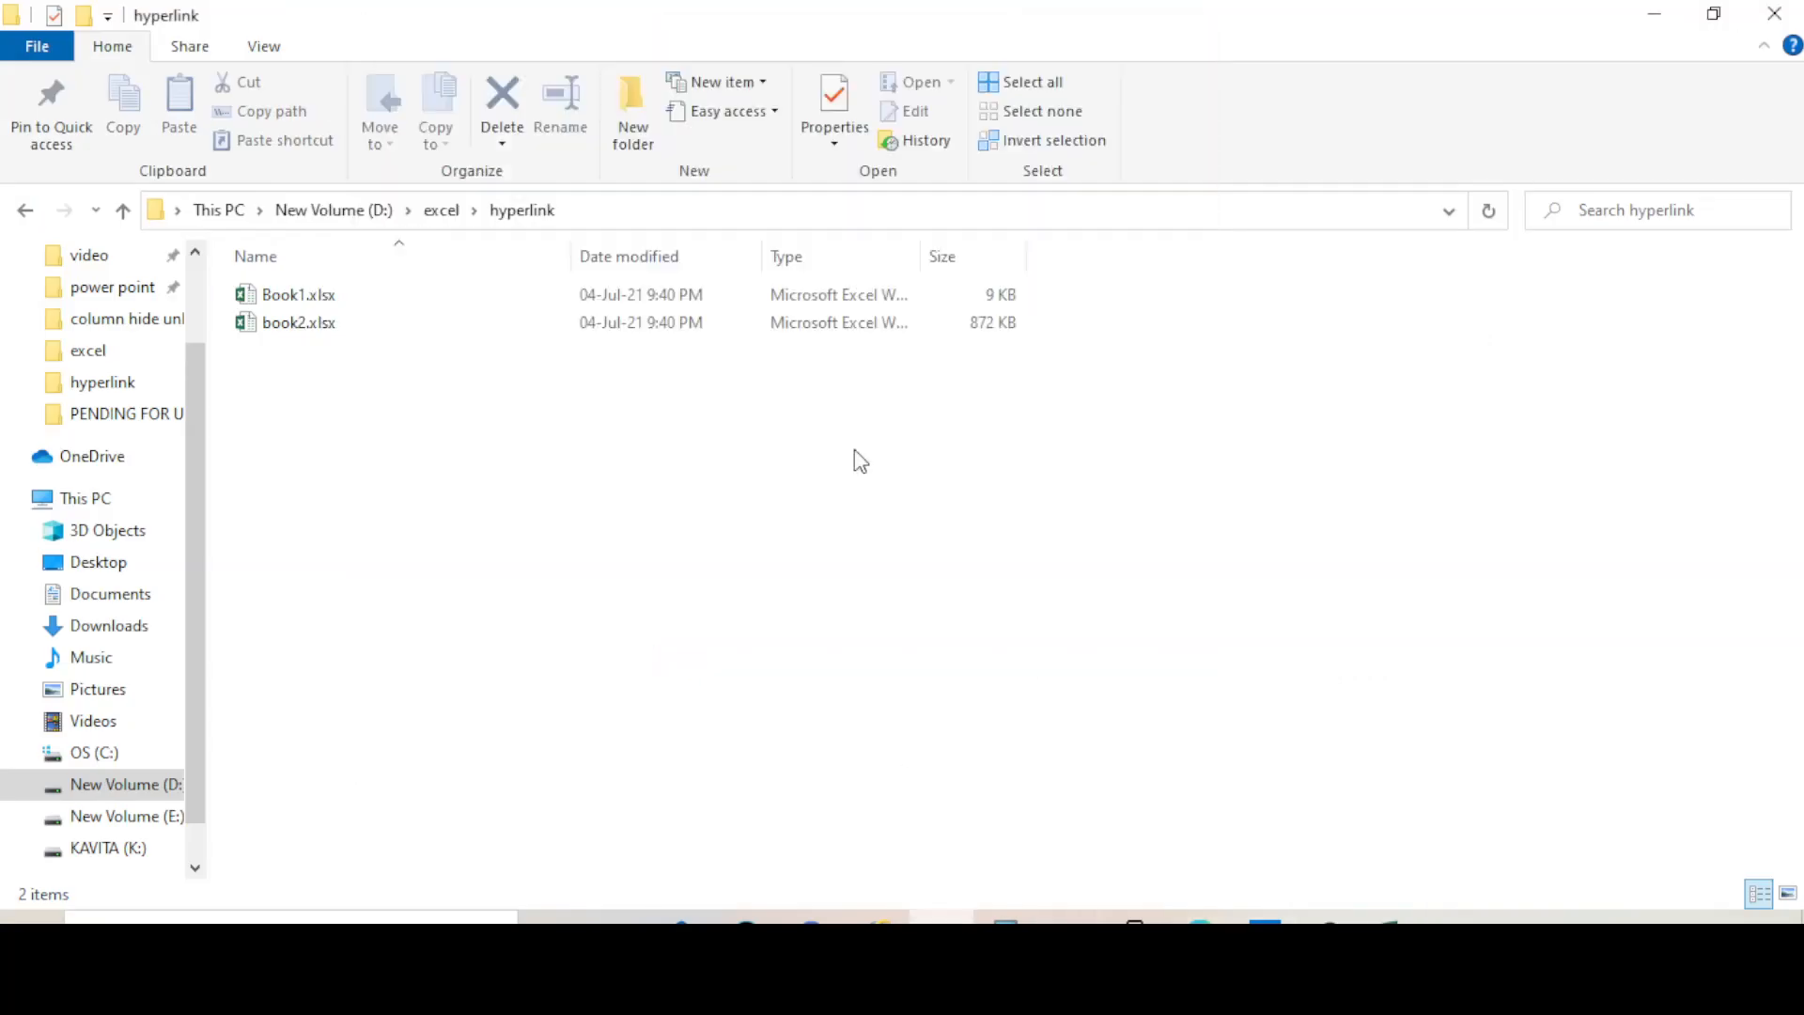
left_click(293, 297)
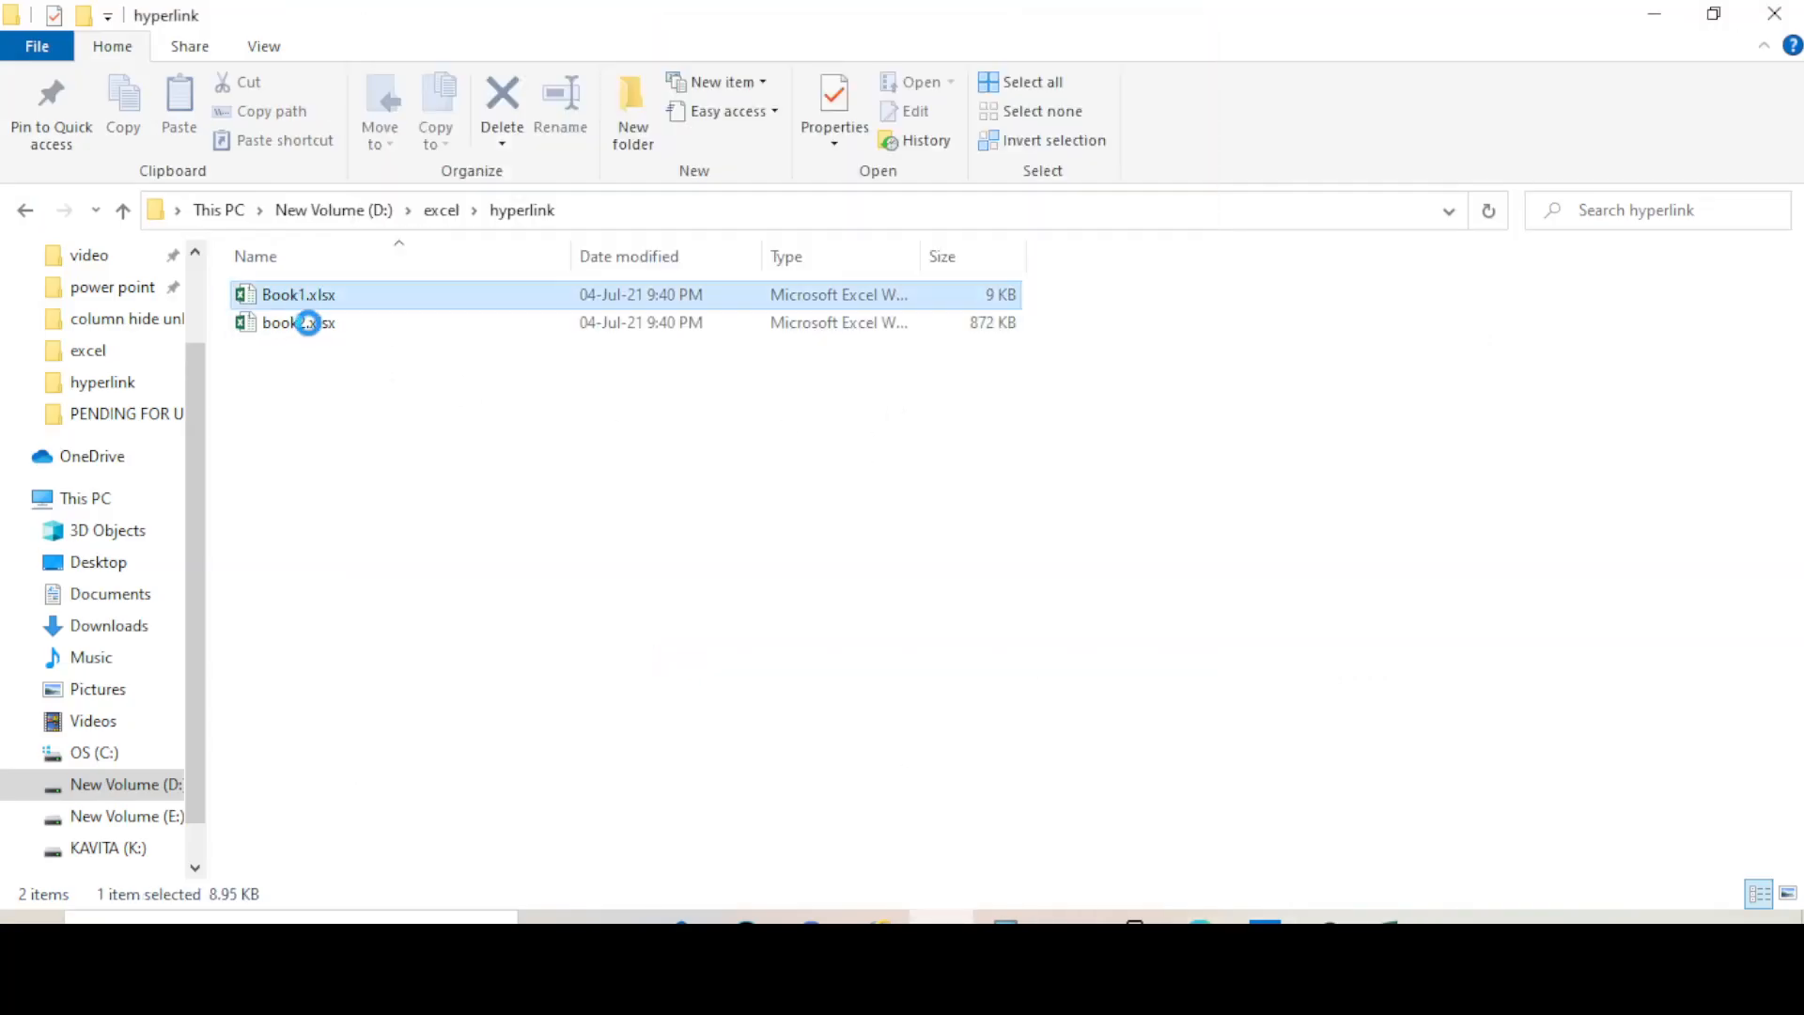
left_click(310, 326)
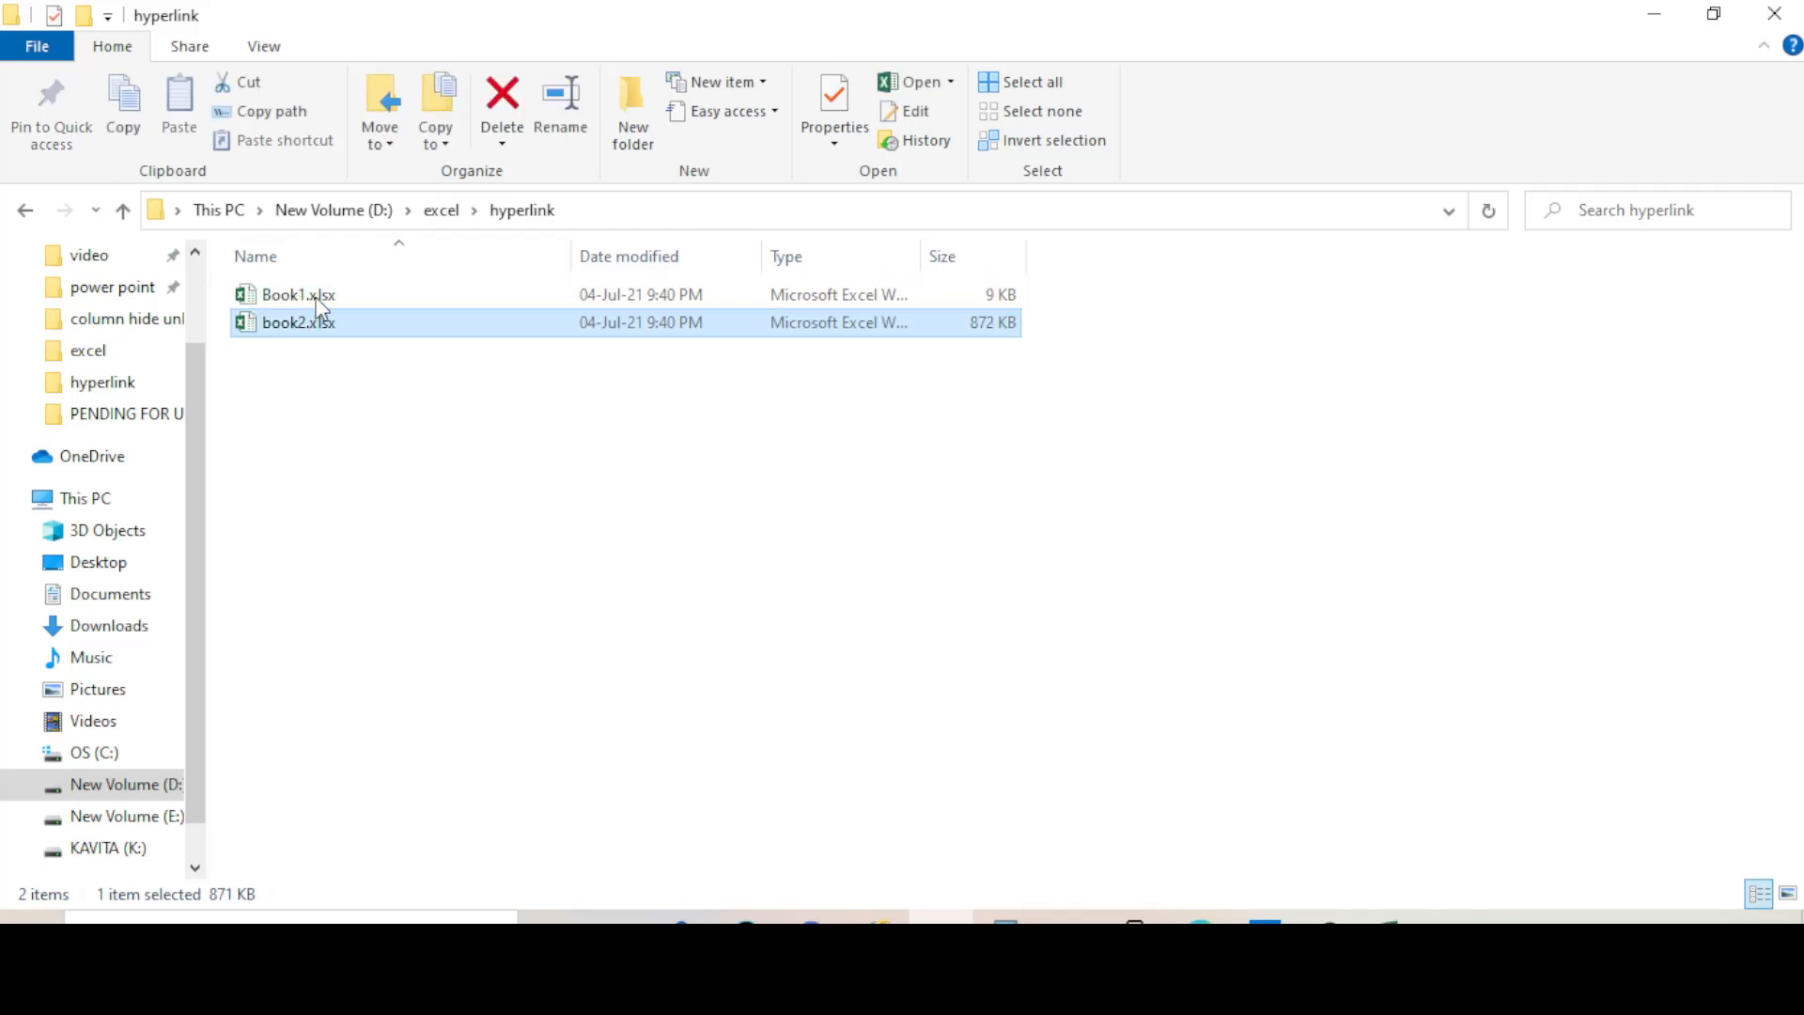
left_click(317, 299)
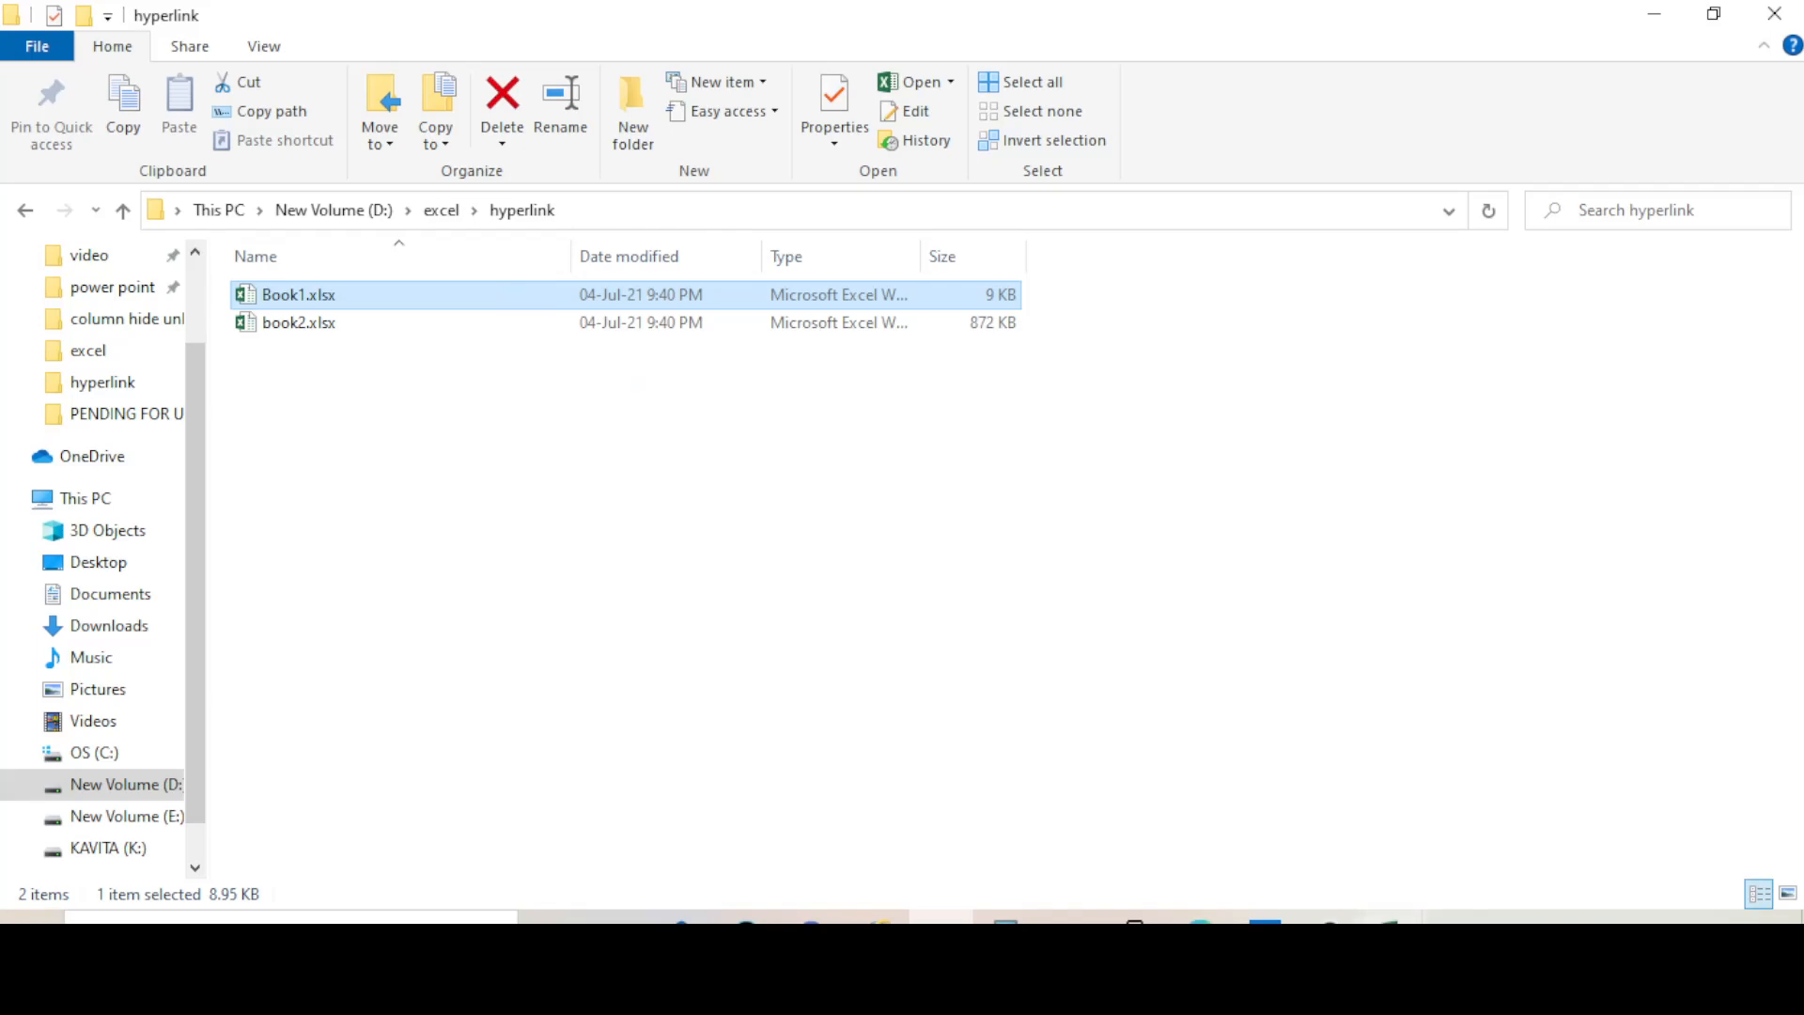
- Switch to the Book1.xlsx workbook in Excel and maximize its window
left_click(1391, 919)
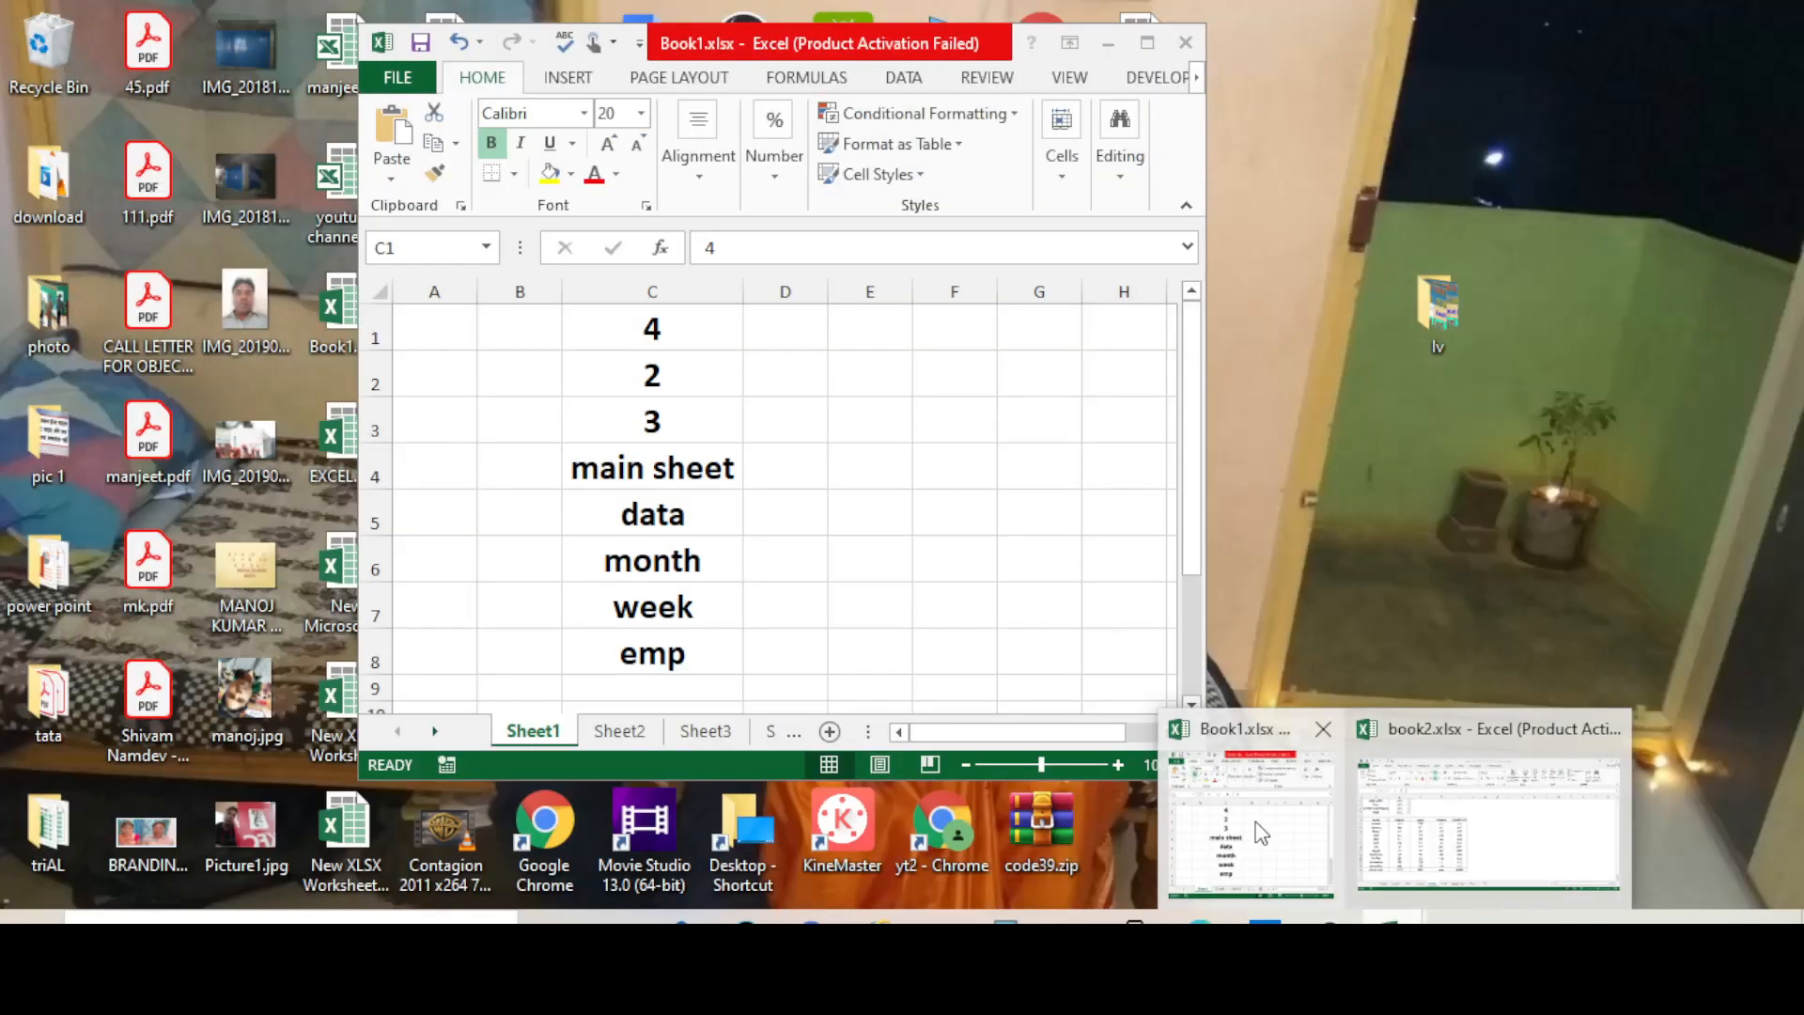
left_click(1257, 834)
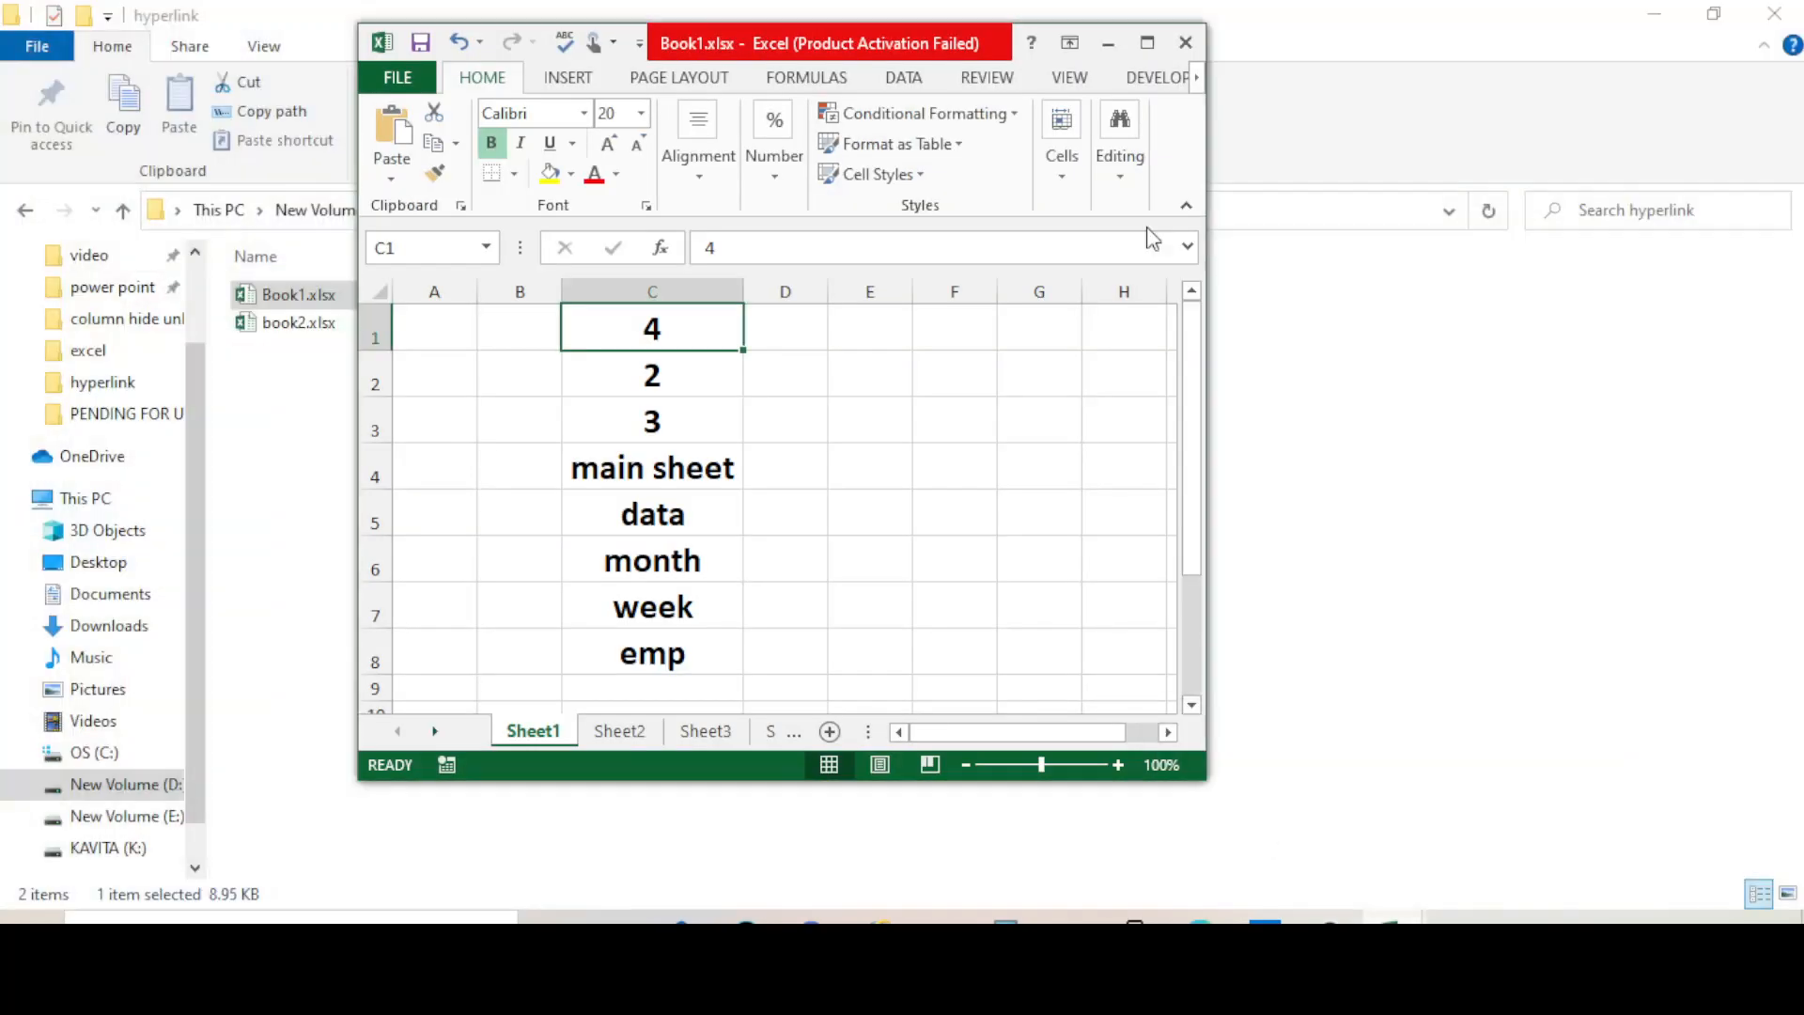
left_click(1132, 47)
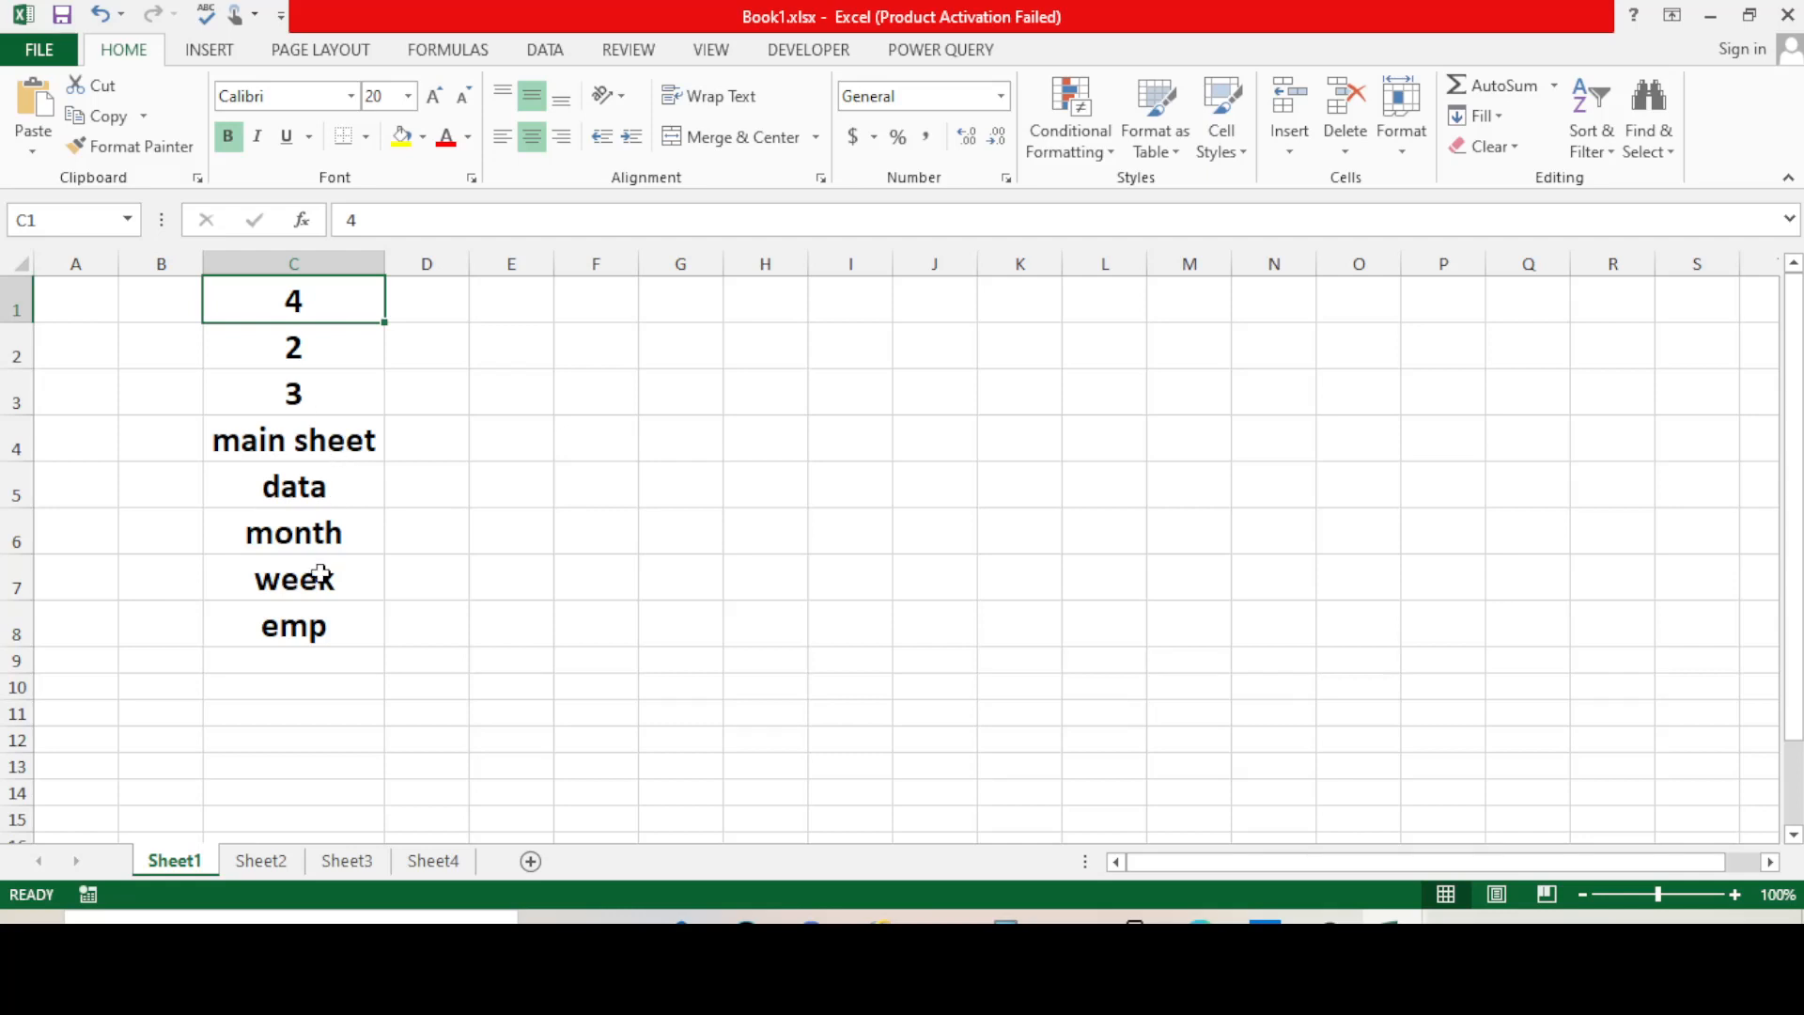
- Switch to the book2.xlsx workbook and examine its DATA, Sheet4, month, week, supperviser and emp sheets
left_click(1388, 919)
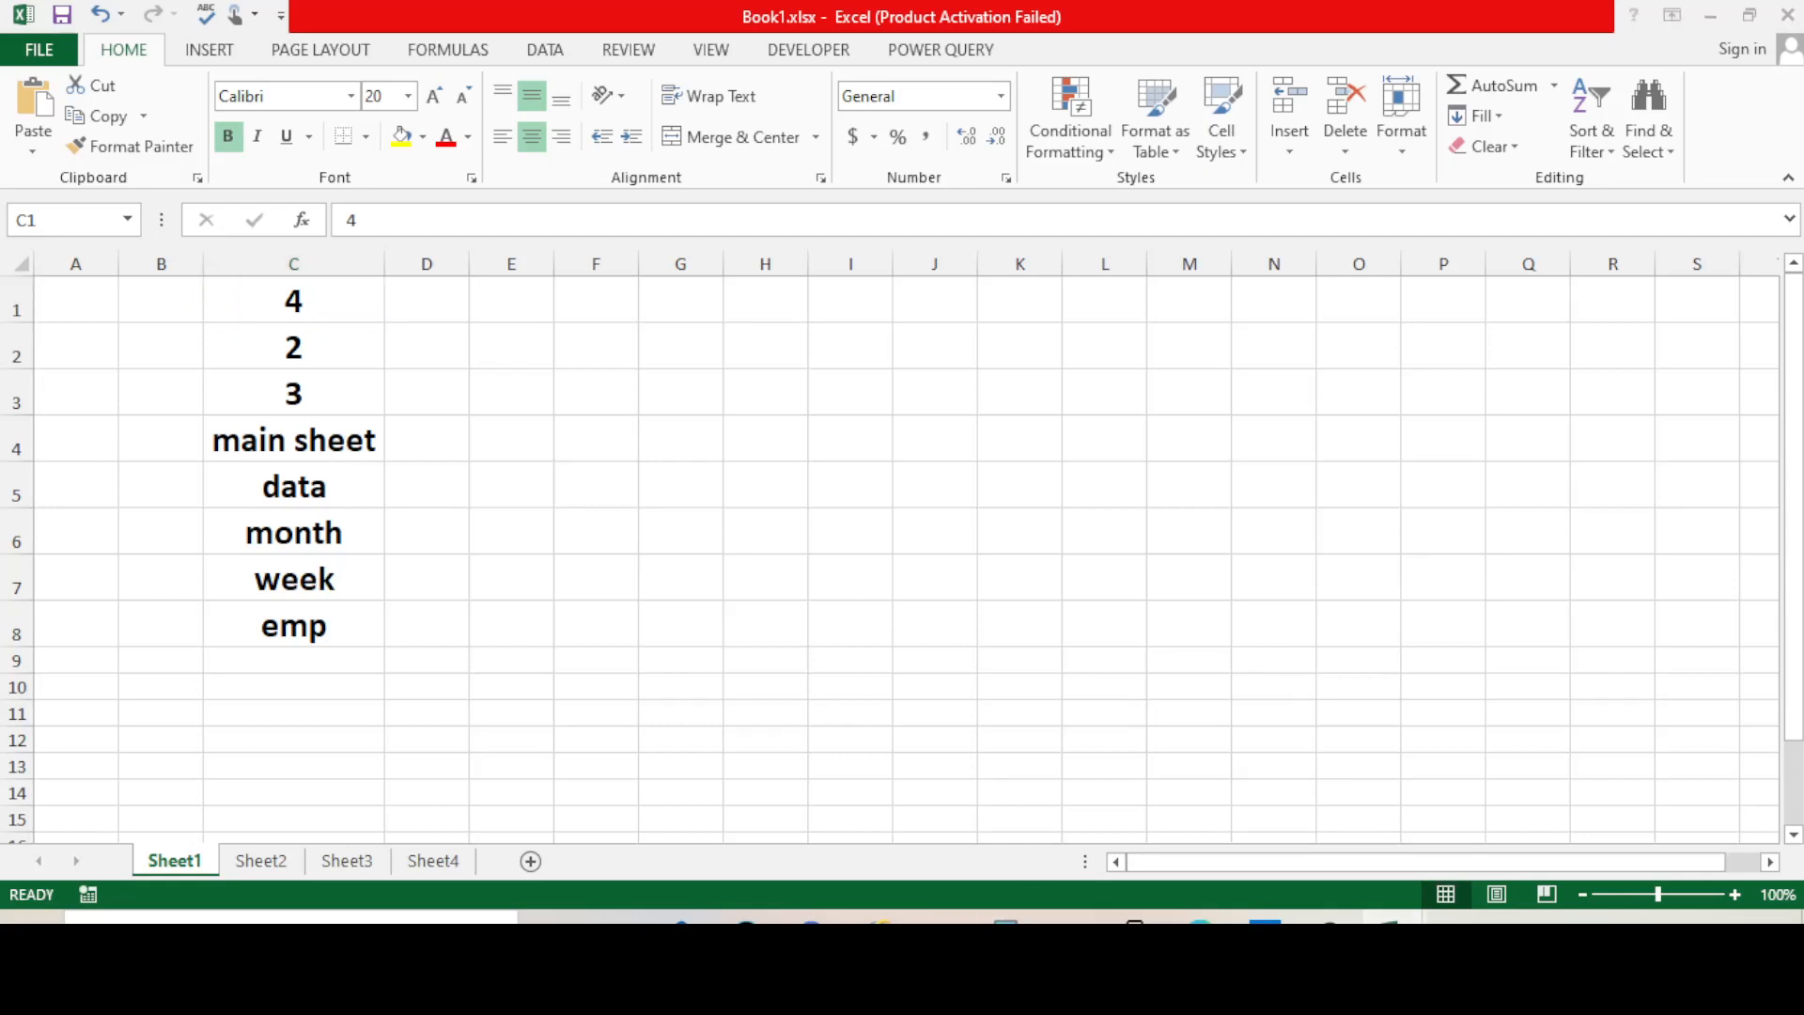
left_click(1485, 824)
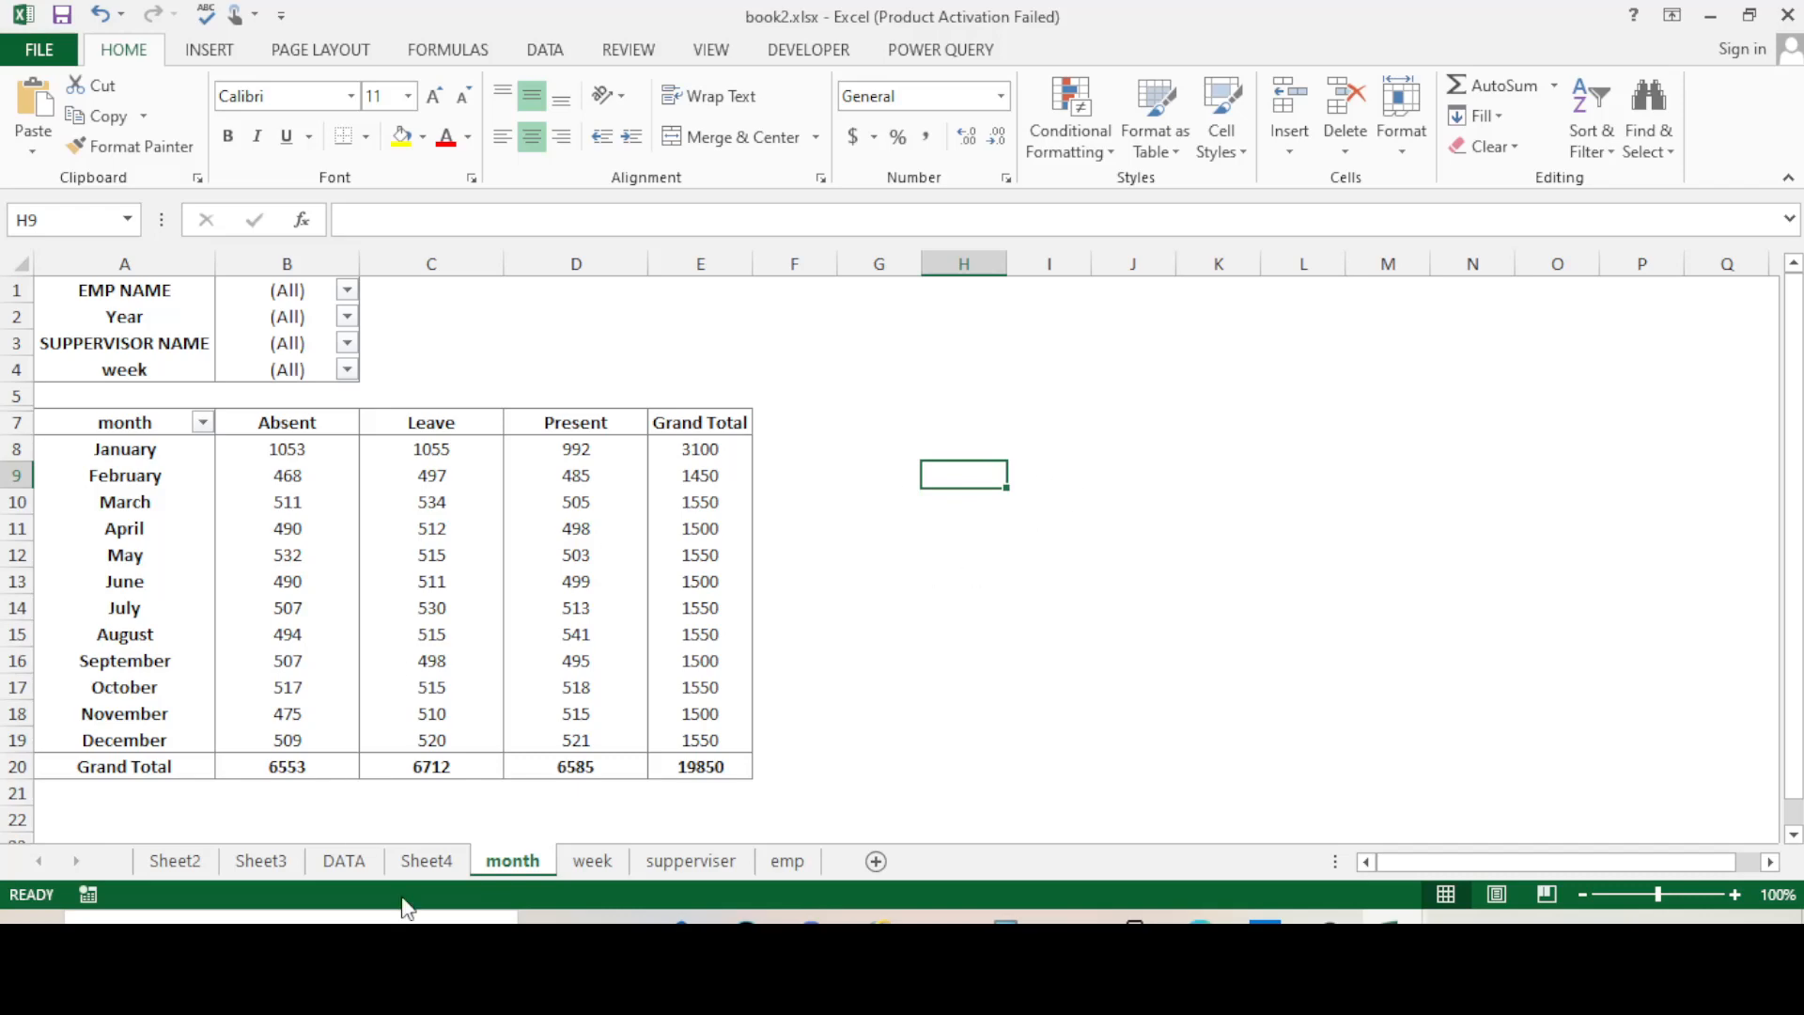
left_click(360, 869)
left_click(419, 862)
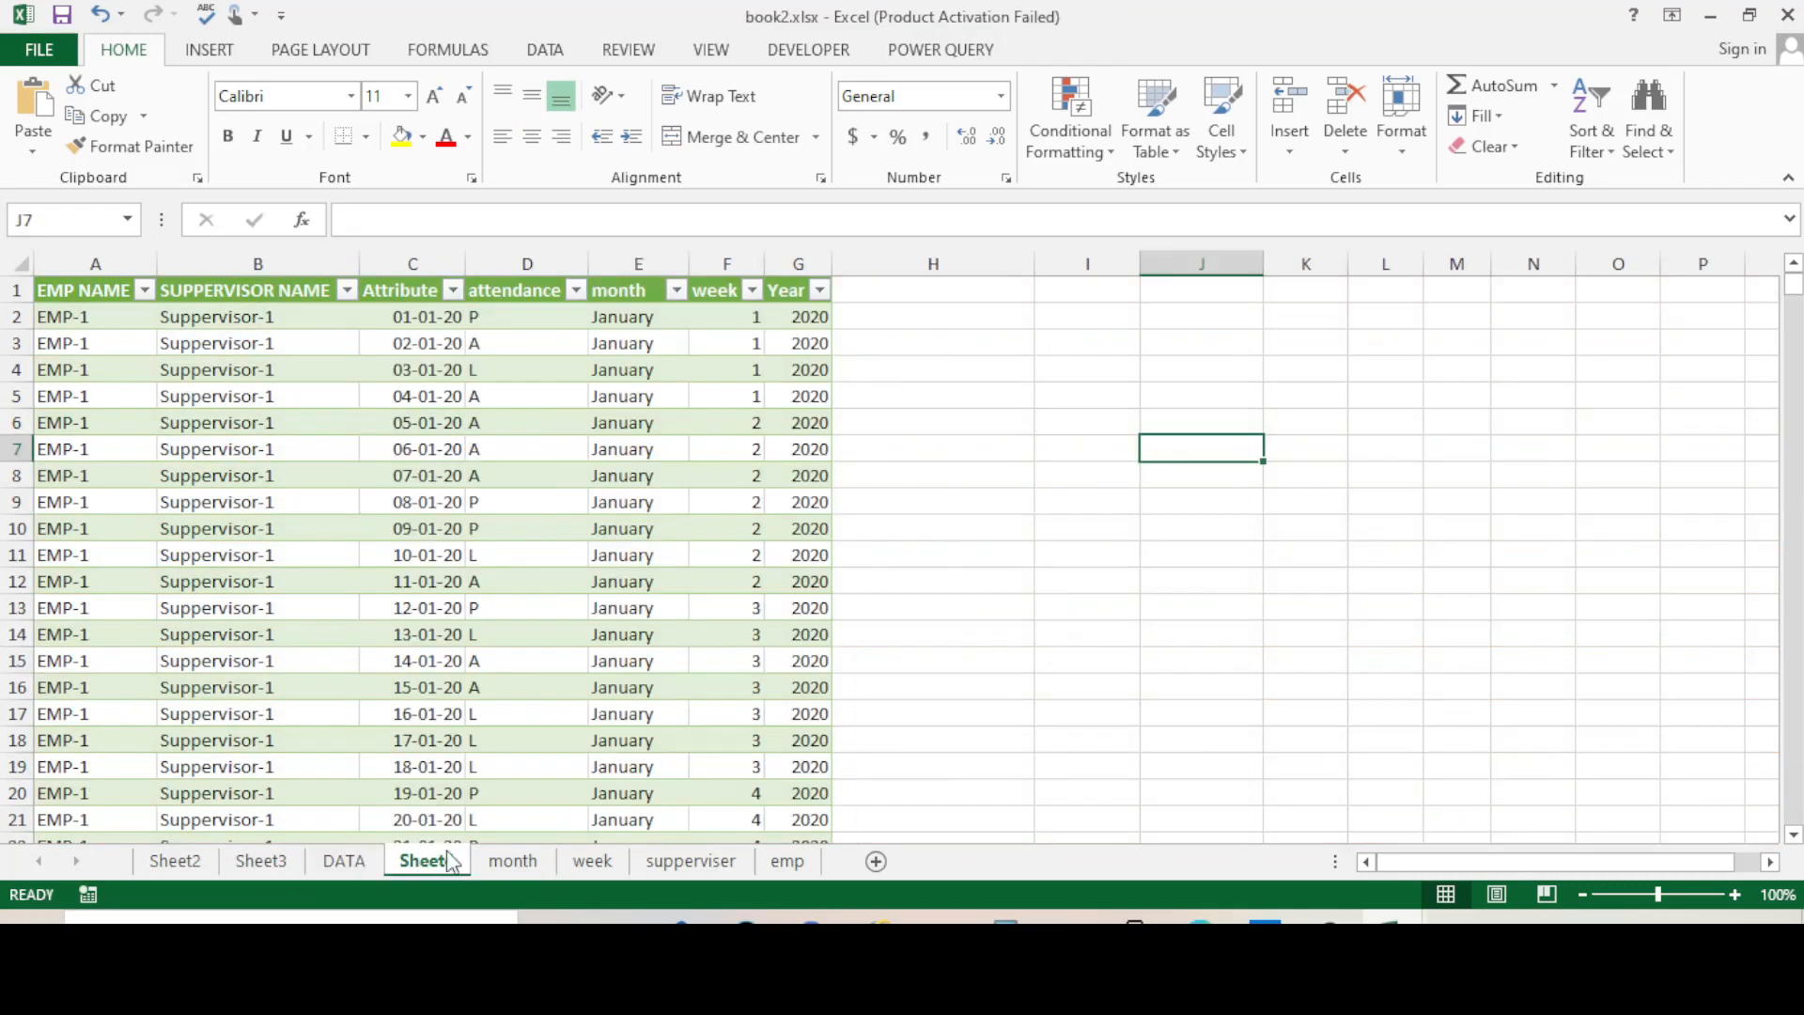
left_click(510, 864)
left_click(615, 865)
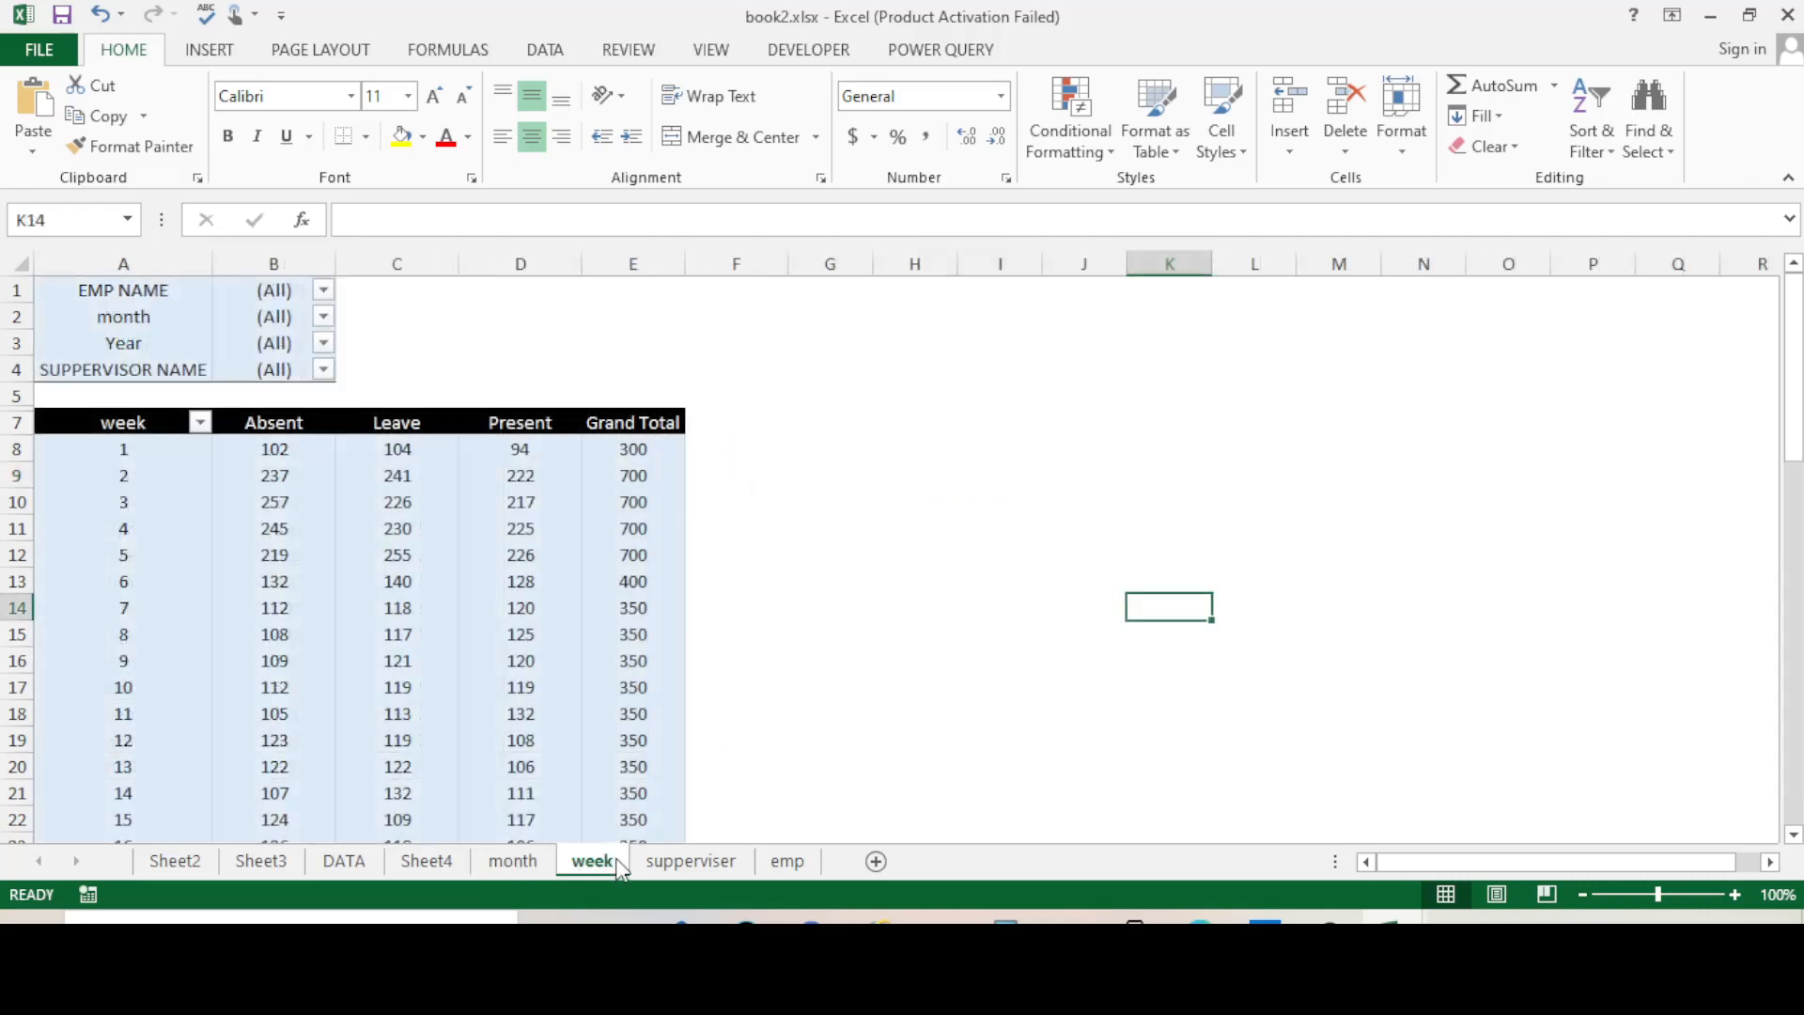
left_click(666, 869)
left_click(788, 865)
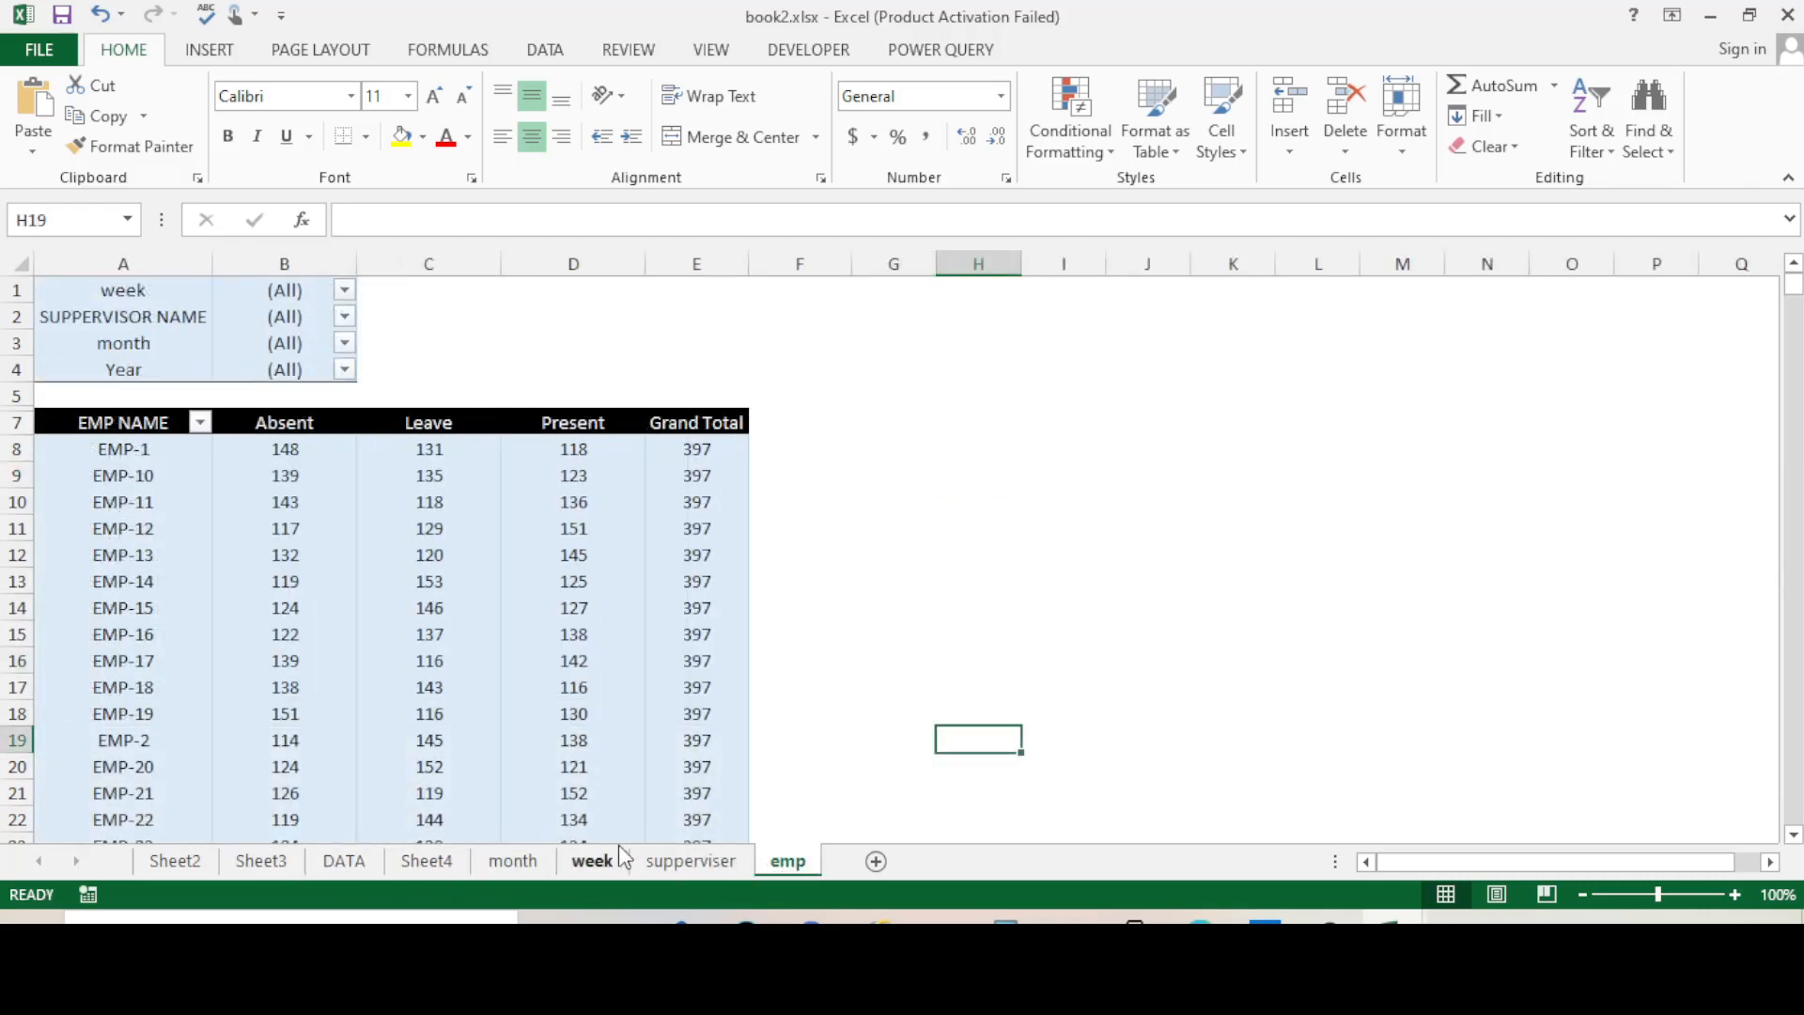
left_click(442, 863)
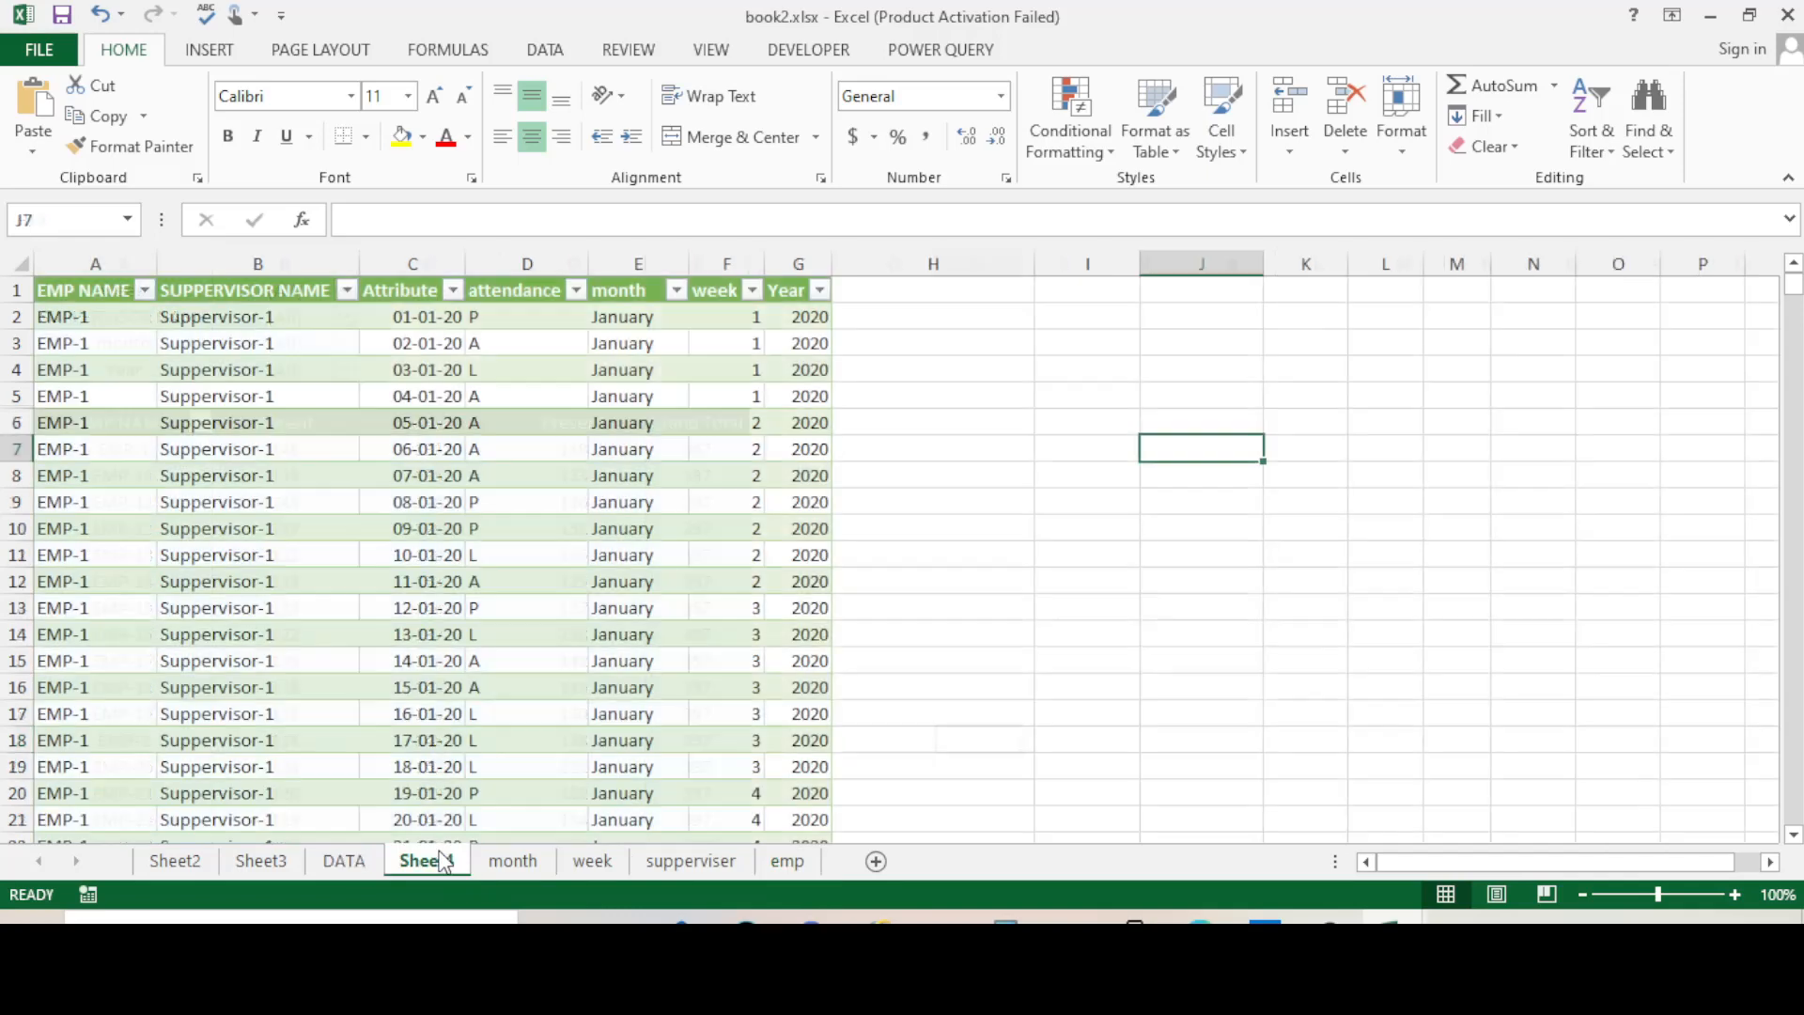
left_click(947, 684)
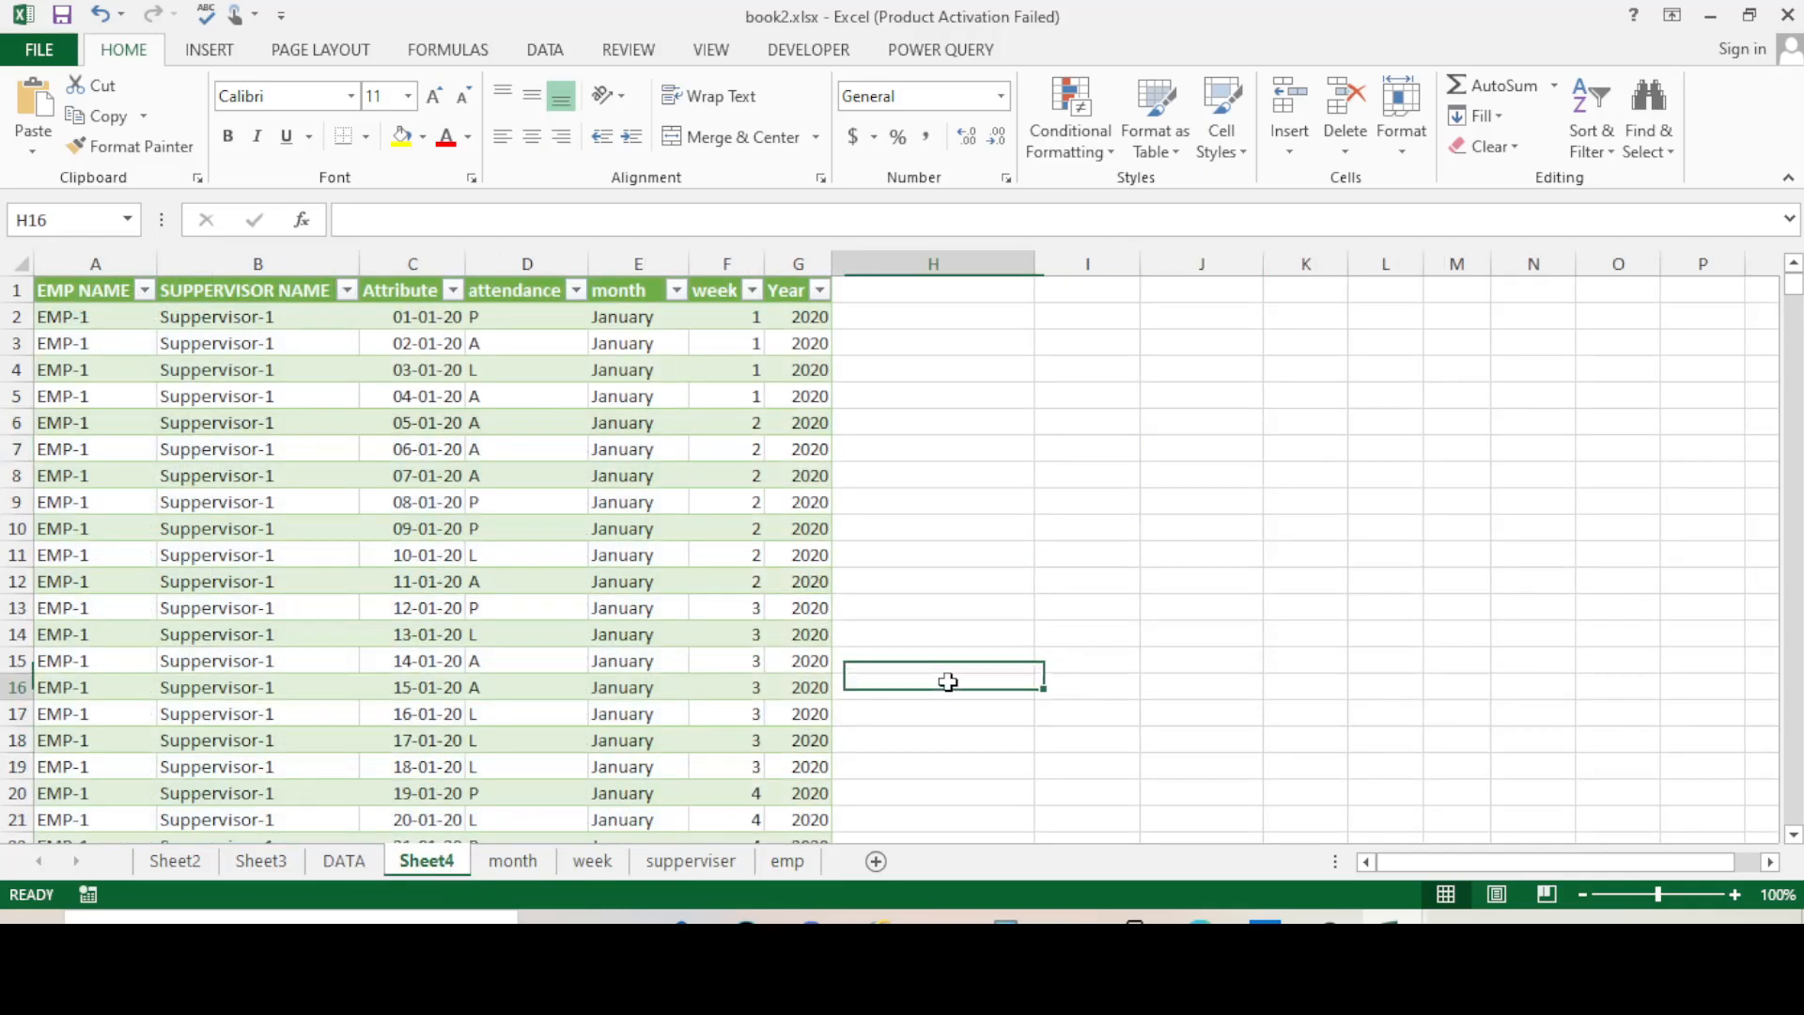
left_click(513, 860)
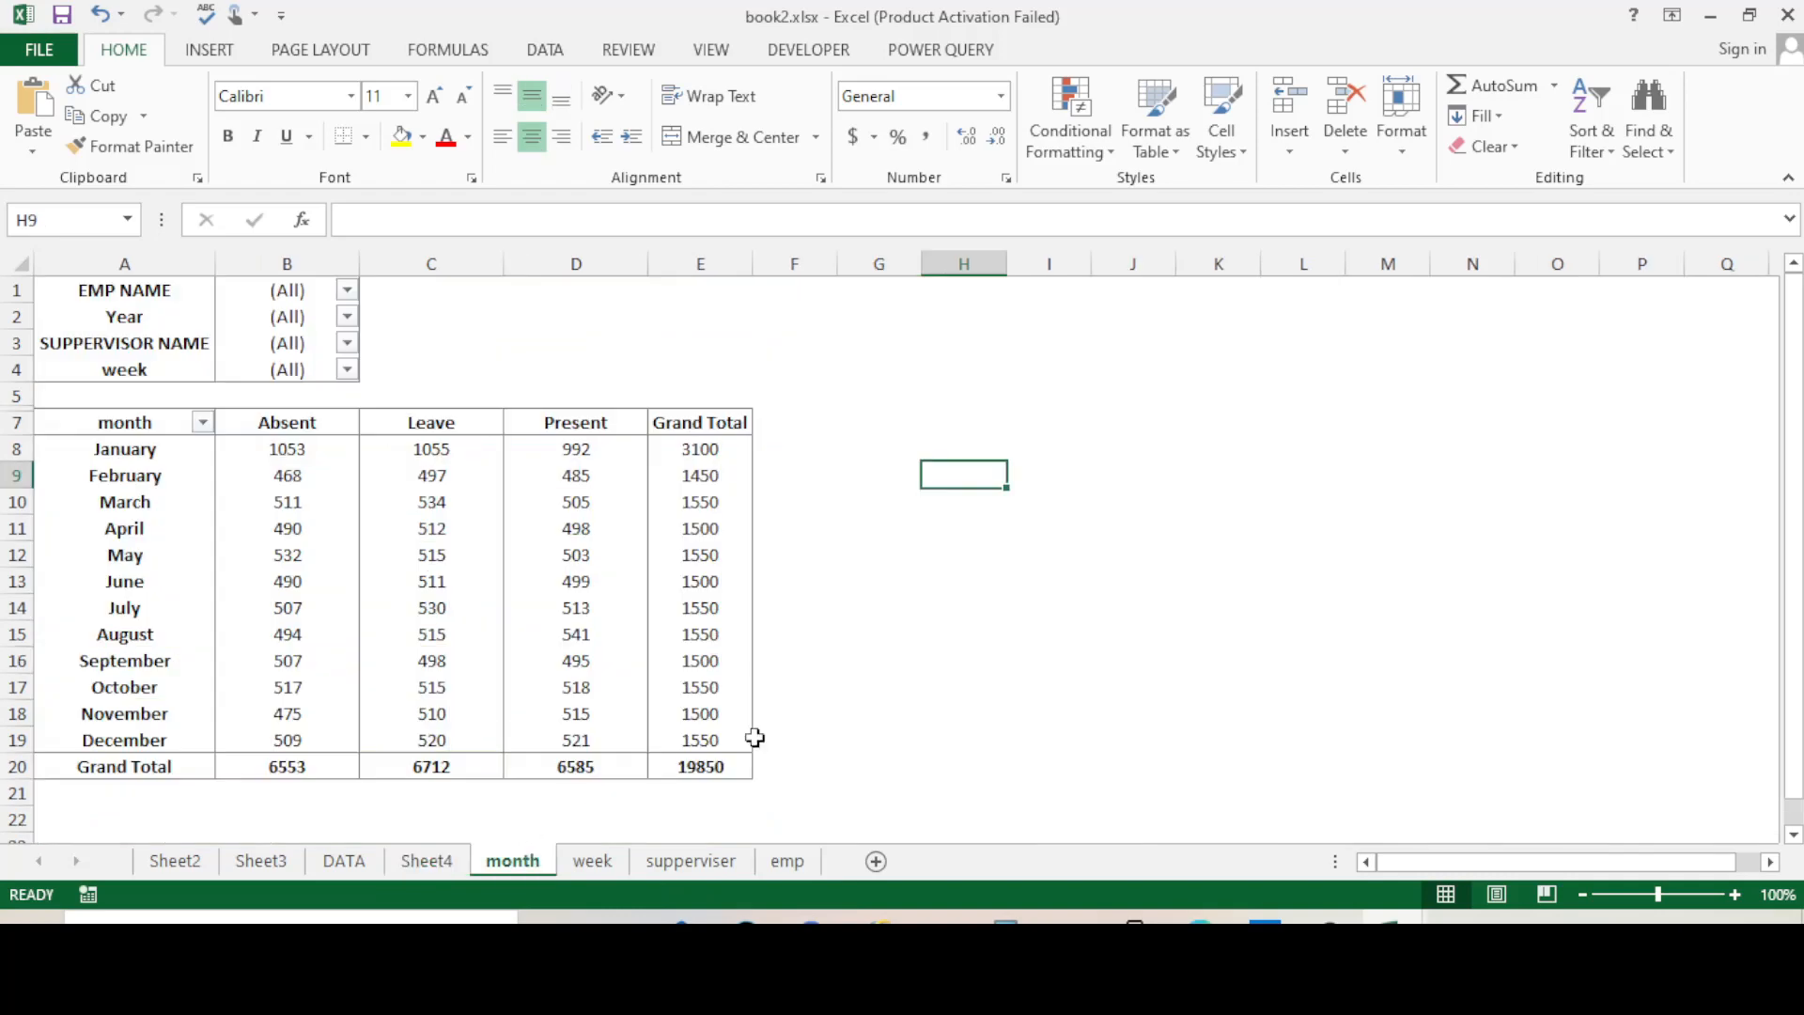
left_click(592, 860)
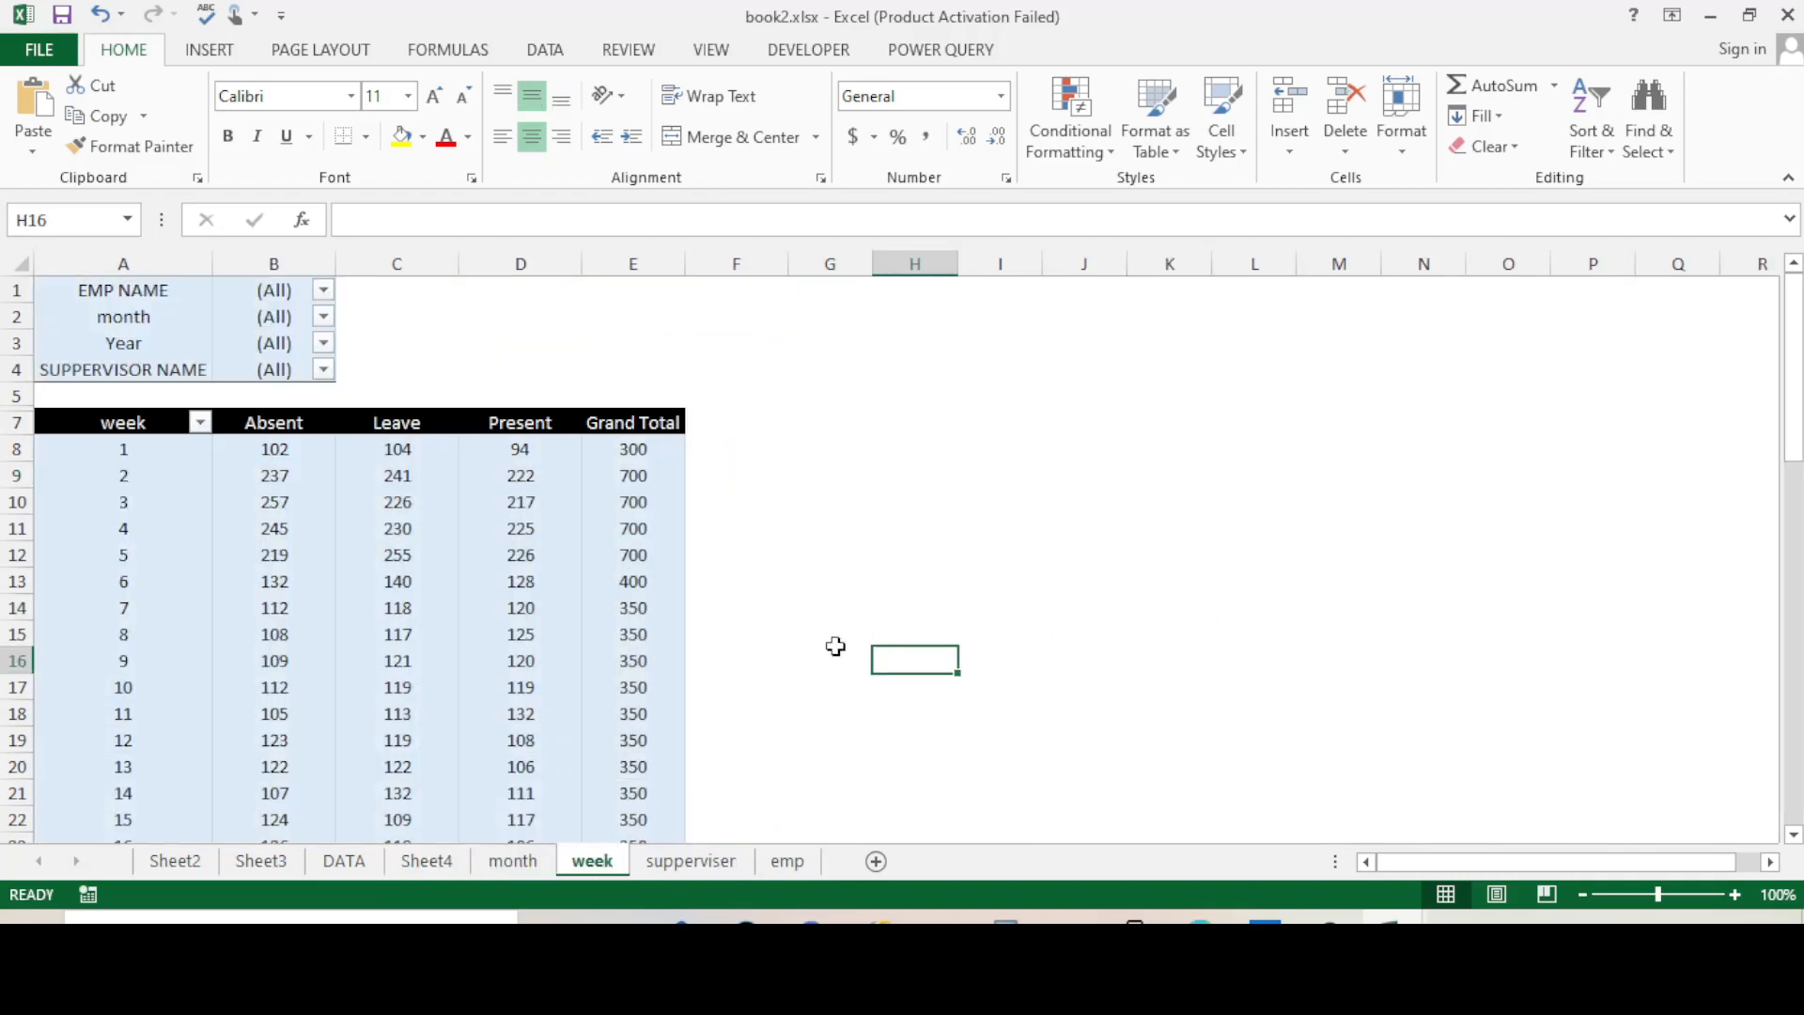
- Return to Book1.xlsx and check Sheet4 as the link destination for cell C1 on Sheet1
mouse_move(1386, 919)
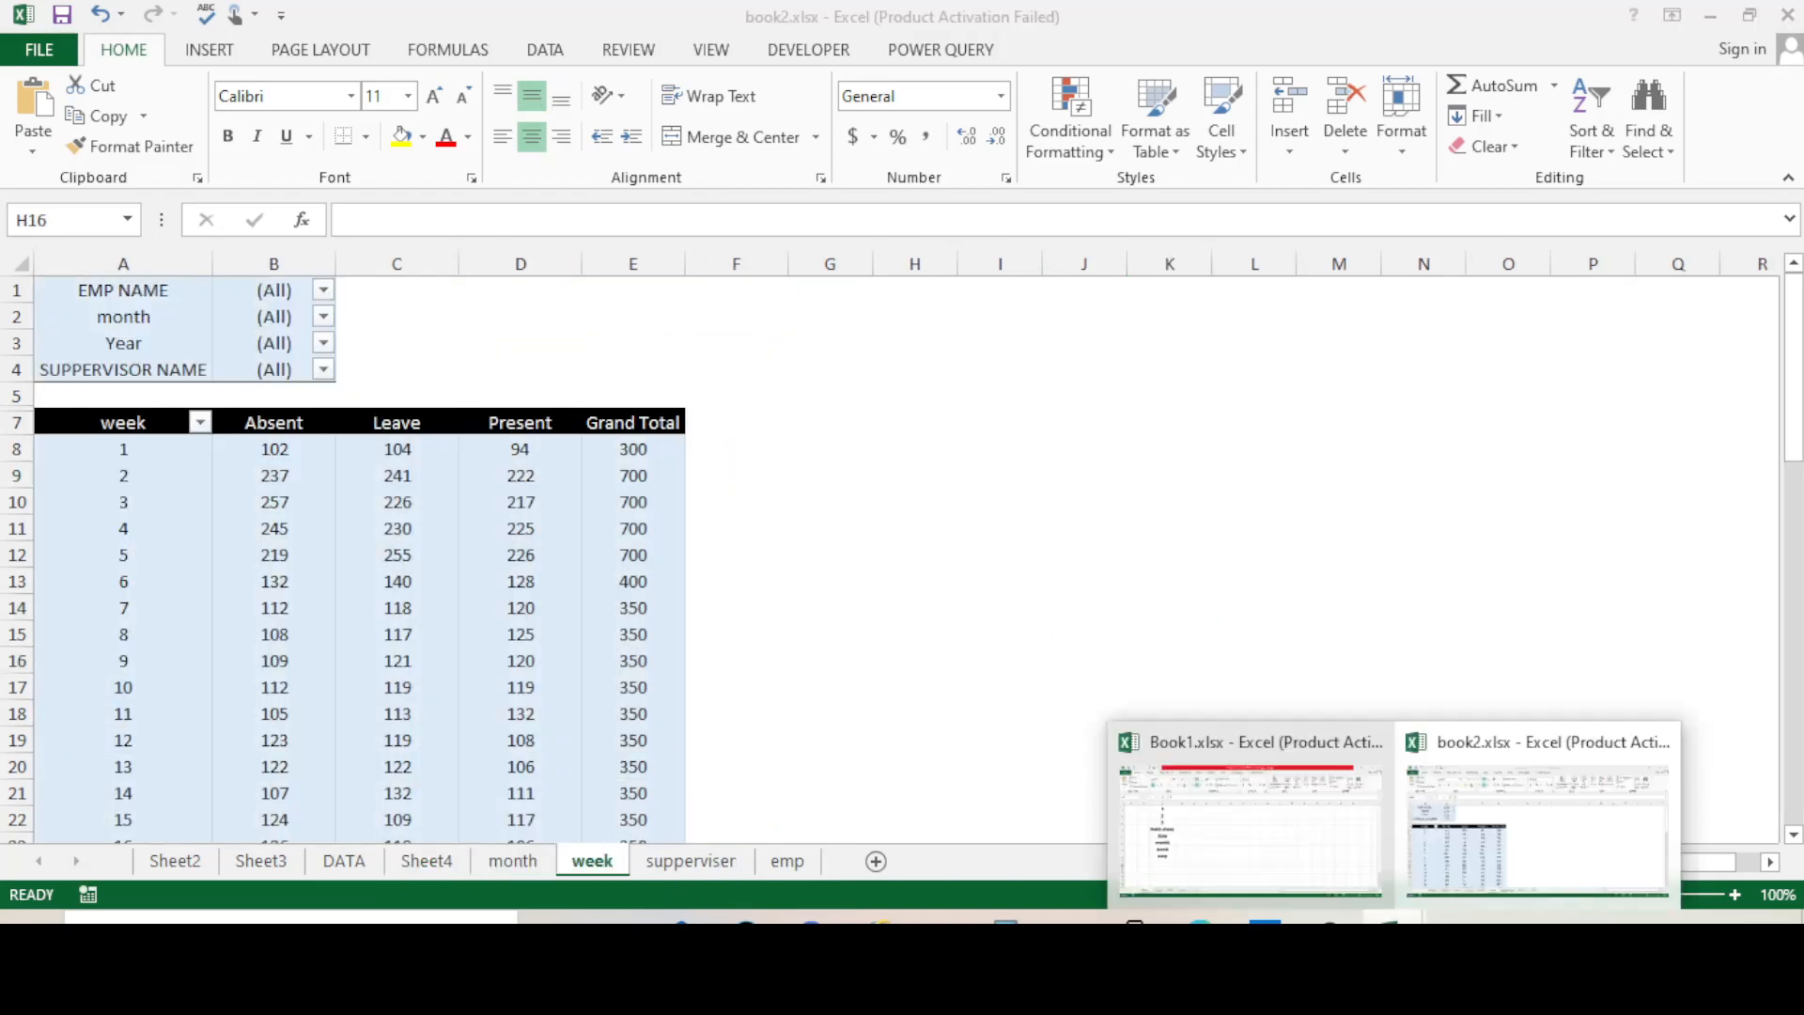
left_click(1252, 845)
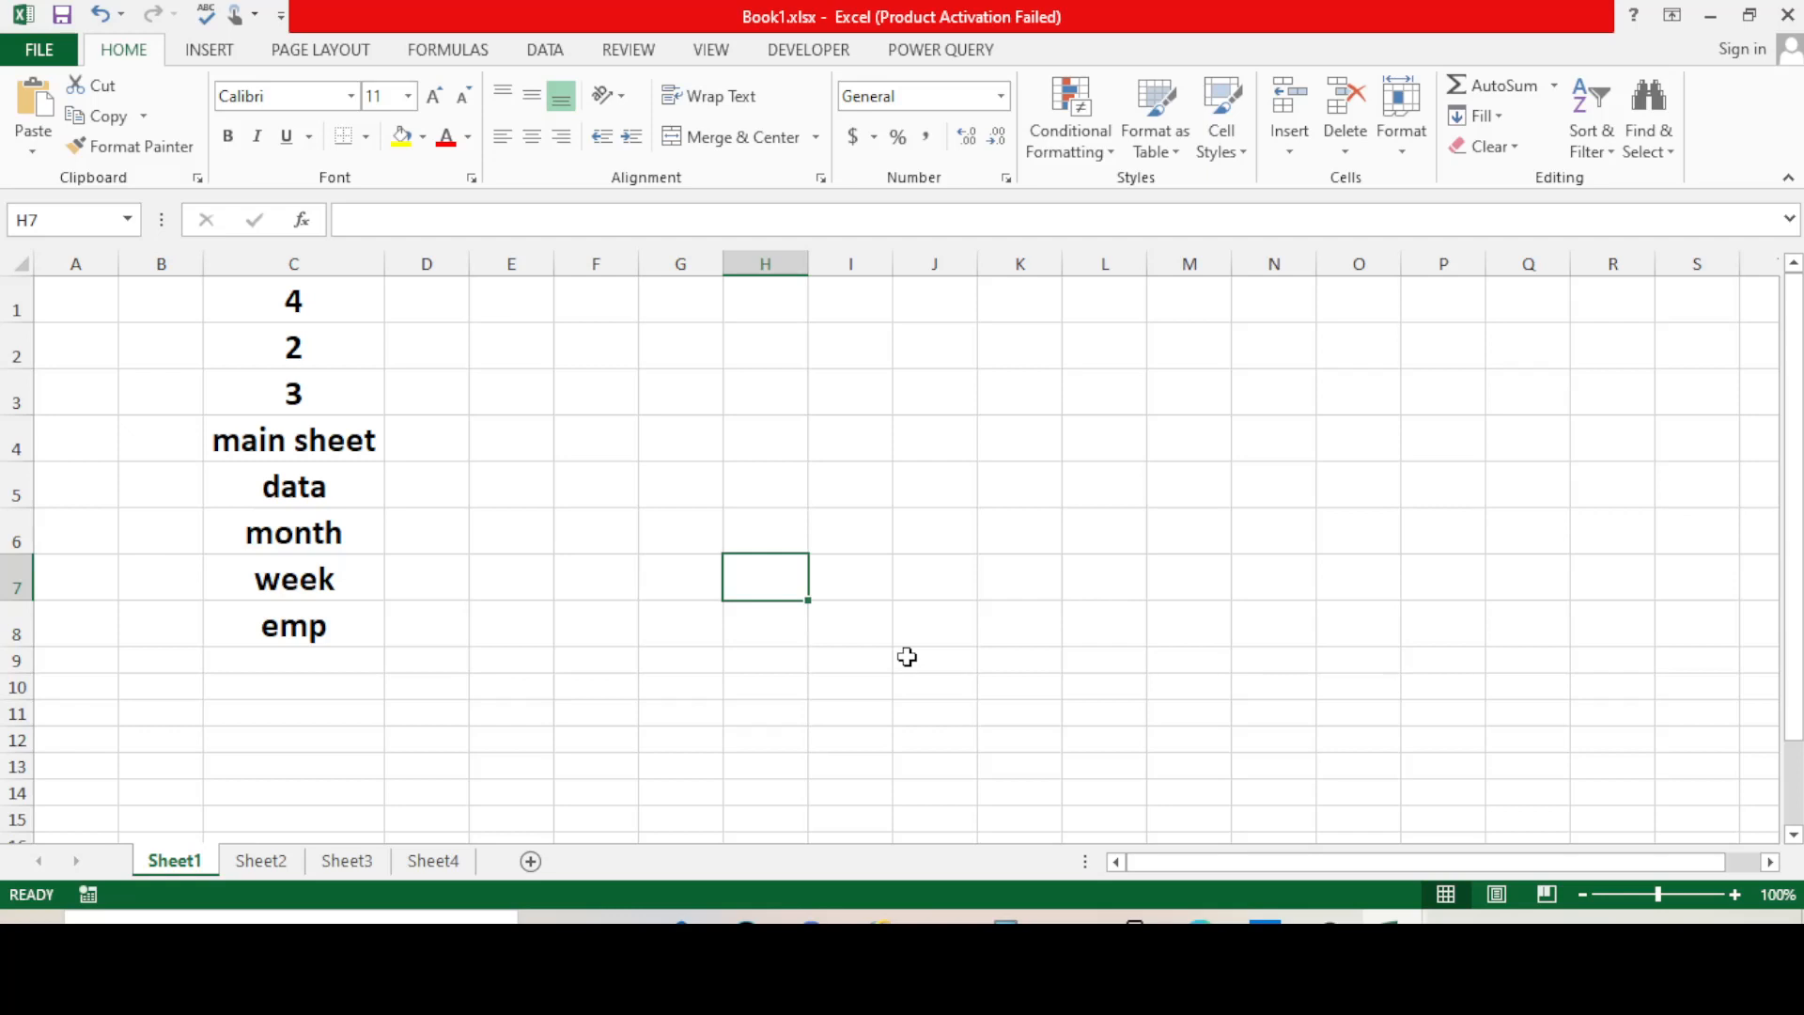
left_click(313, 305)
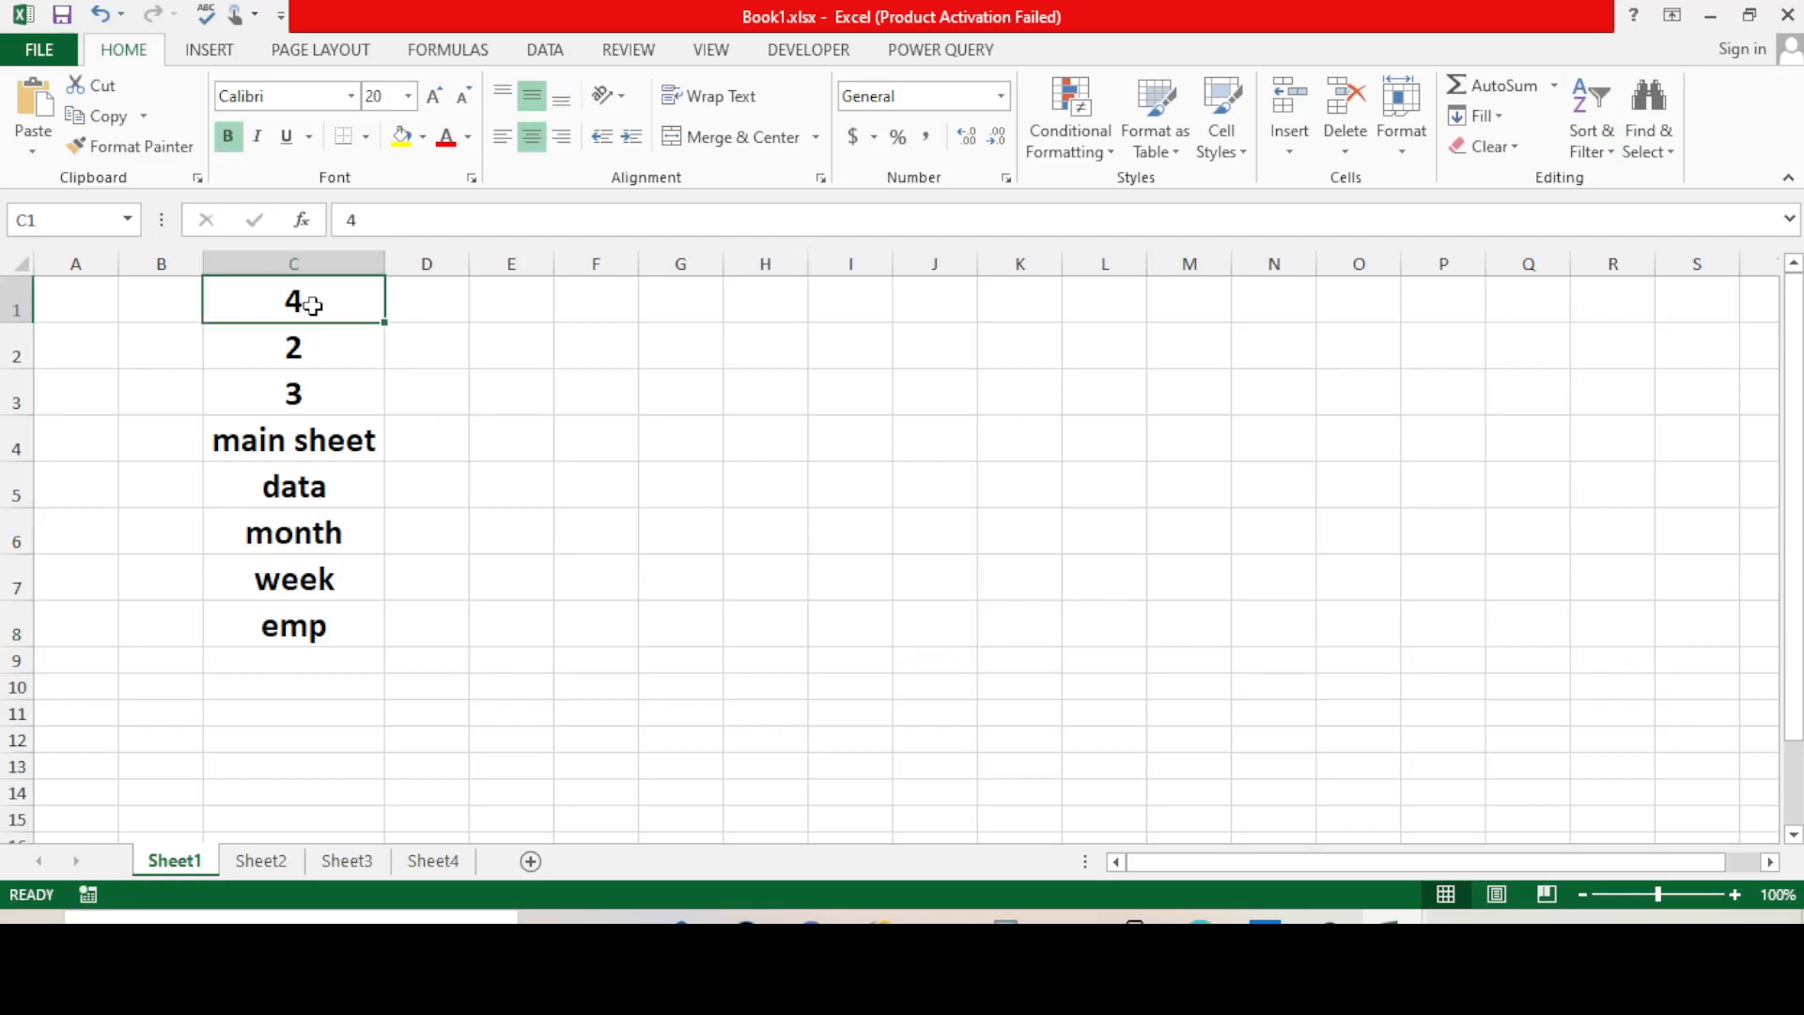
left_click(434, 861)
left_click(175, 861)
- Insert a hyperlink in cell C1 of Sheet1 that points to cell A1 of Sheet4 in this document
right_click(346, 307)
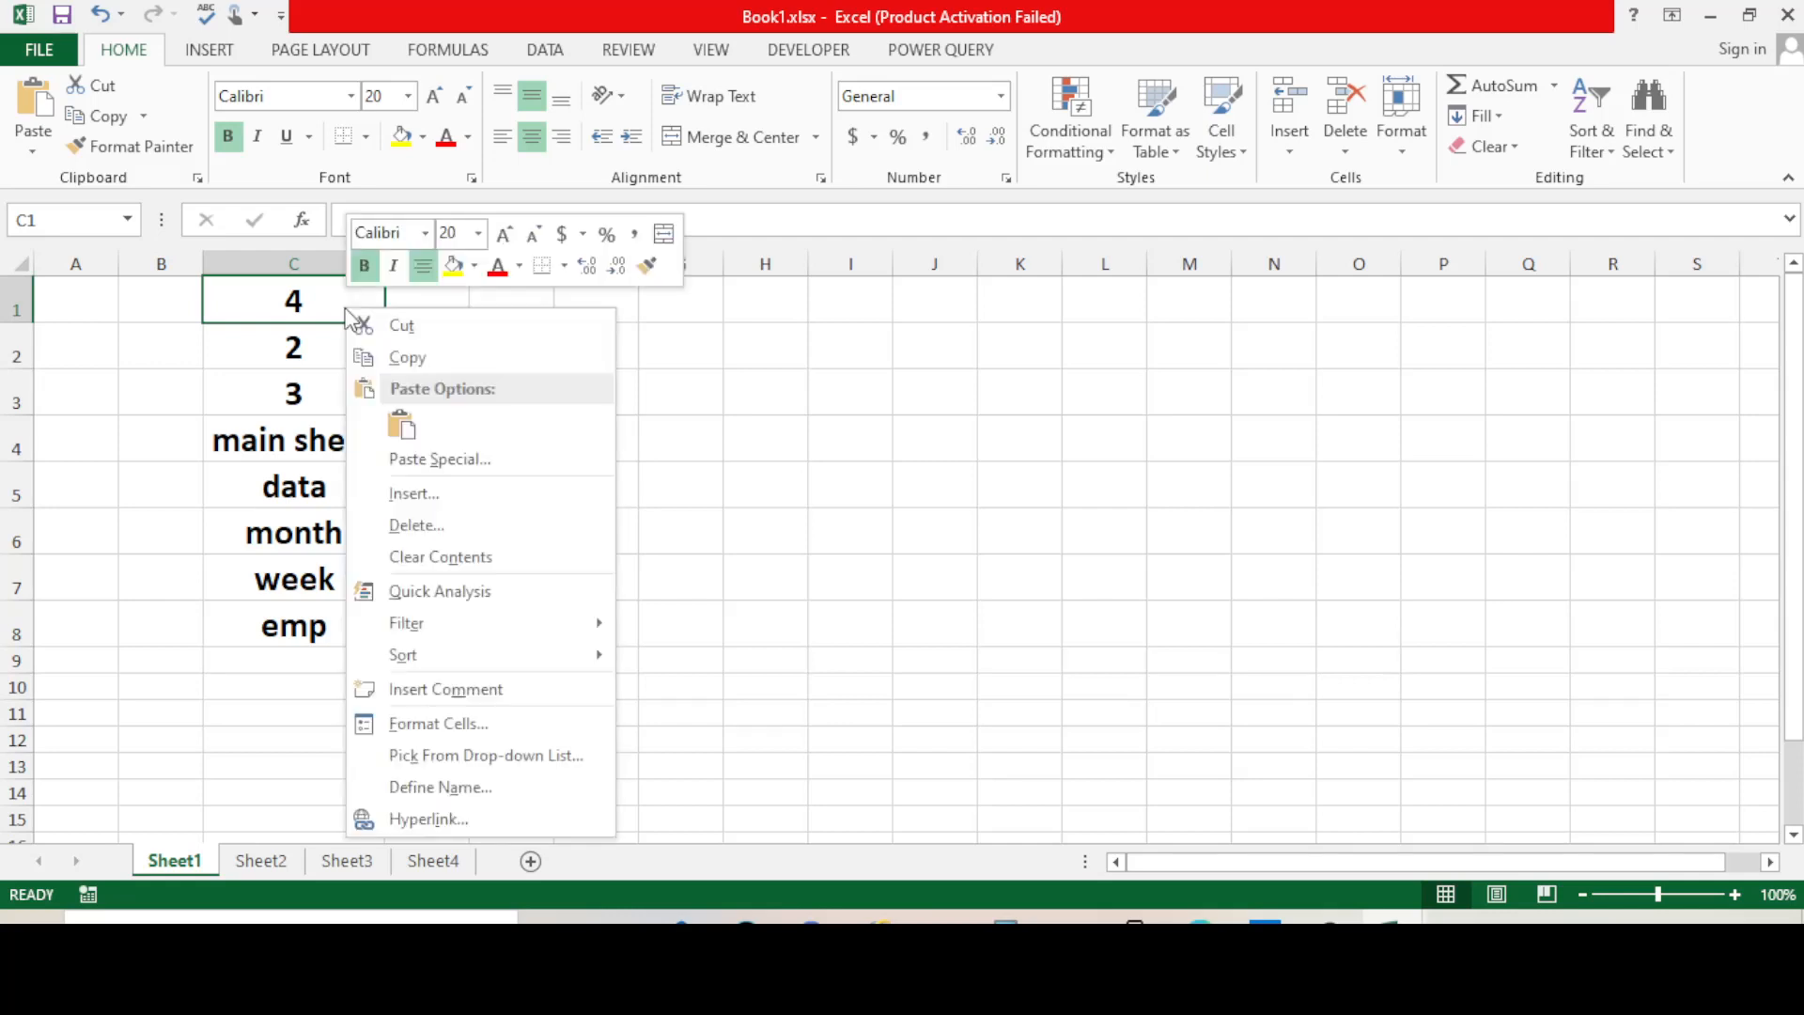
left_click(432, 817)
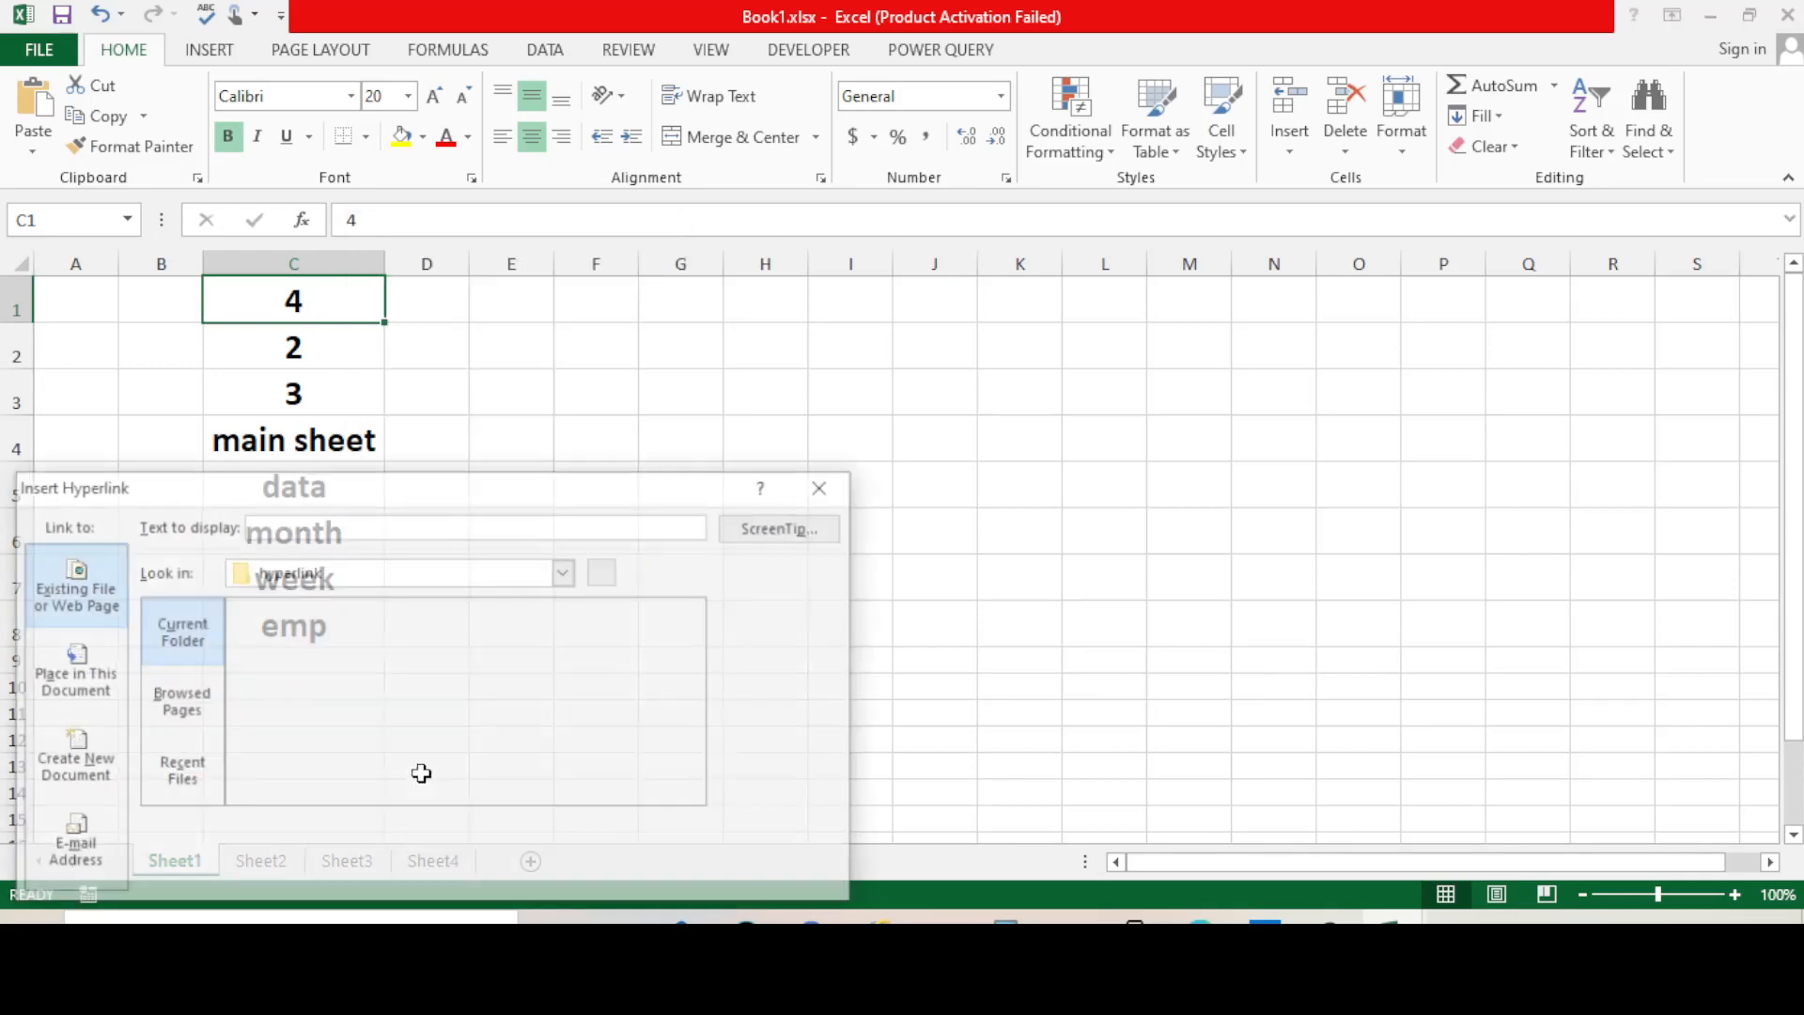
left_click_drag(470, 491, 1182, 213)
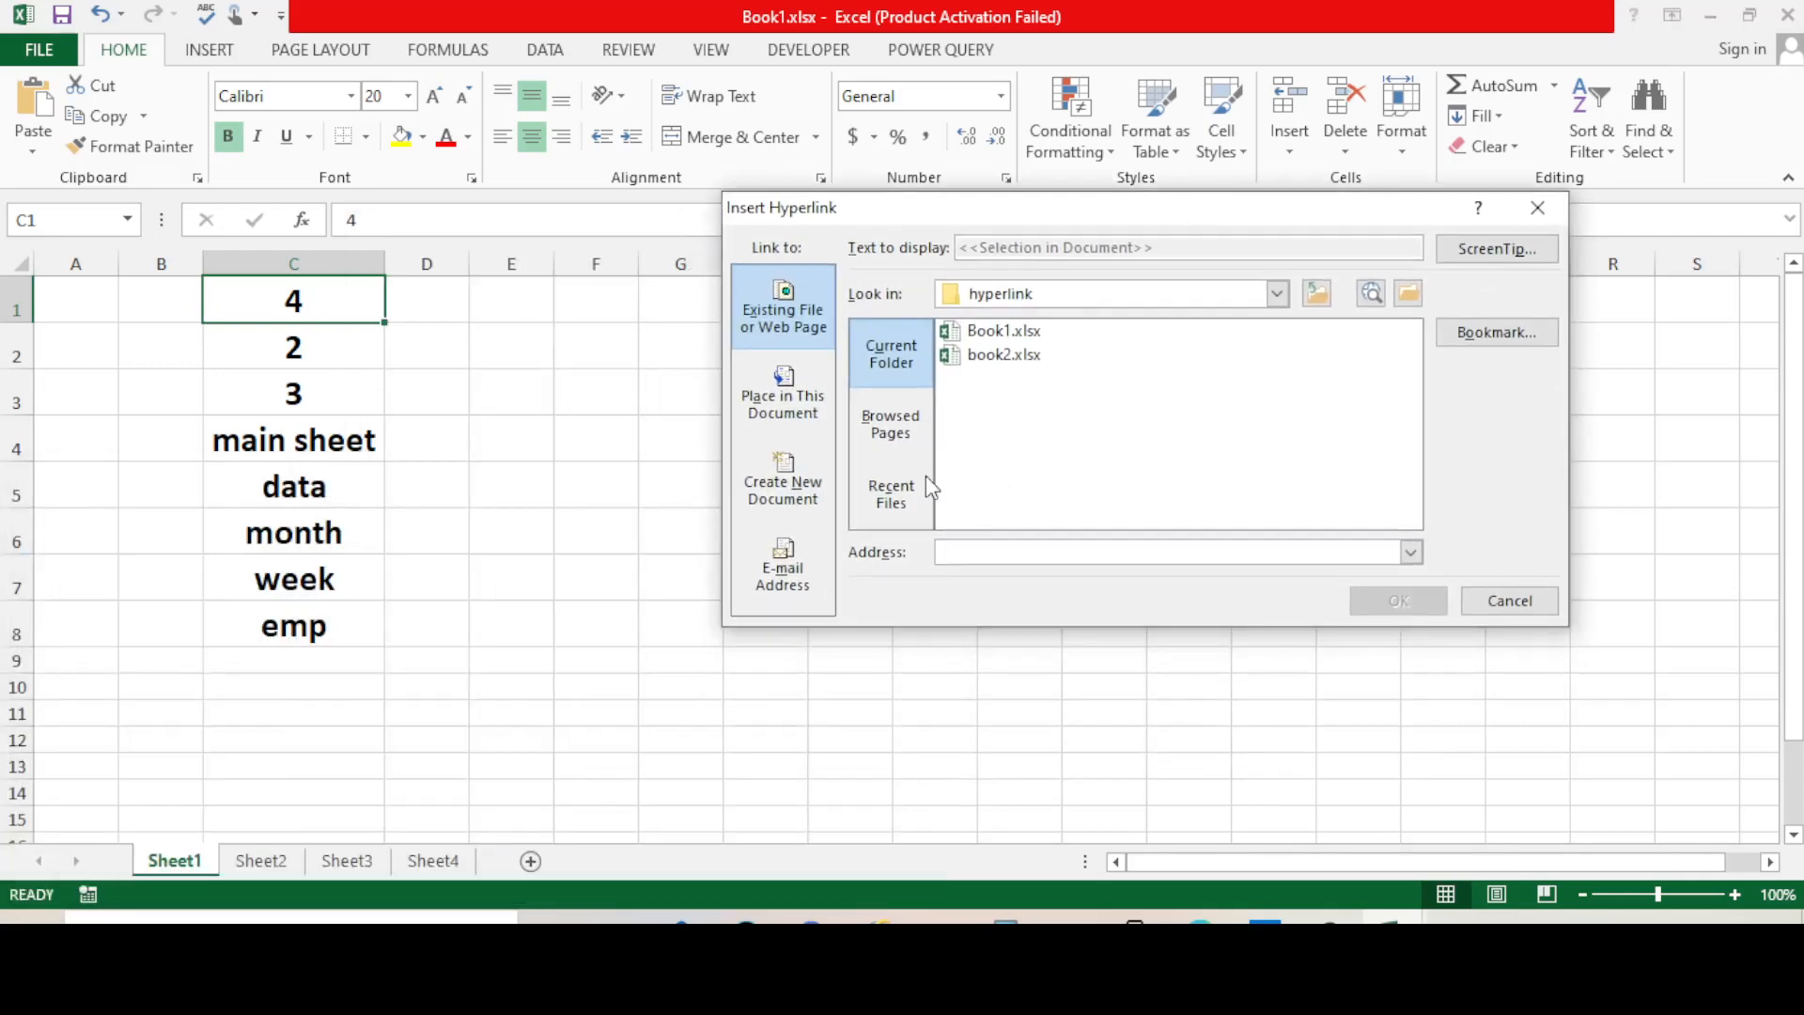
left_click(789, 406)
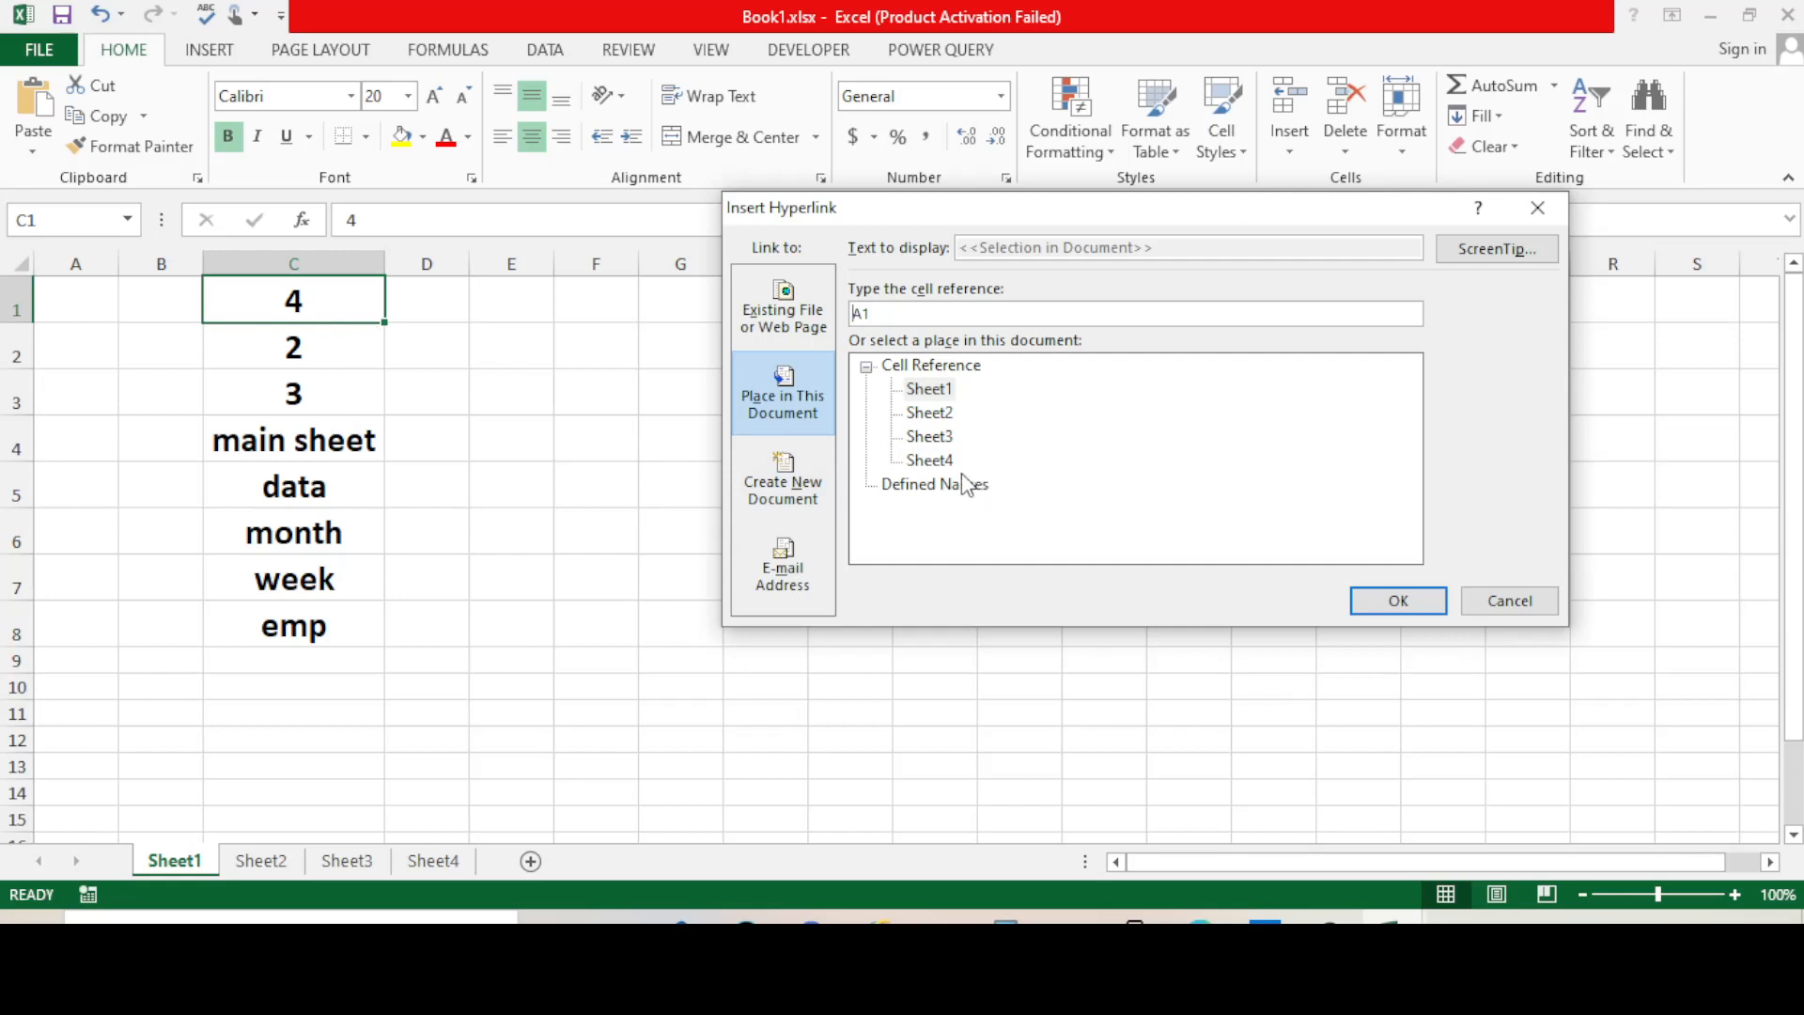
left_click(933, 462)
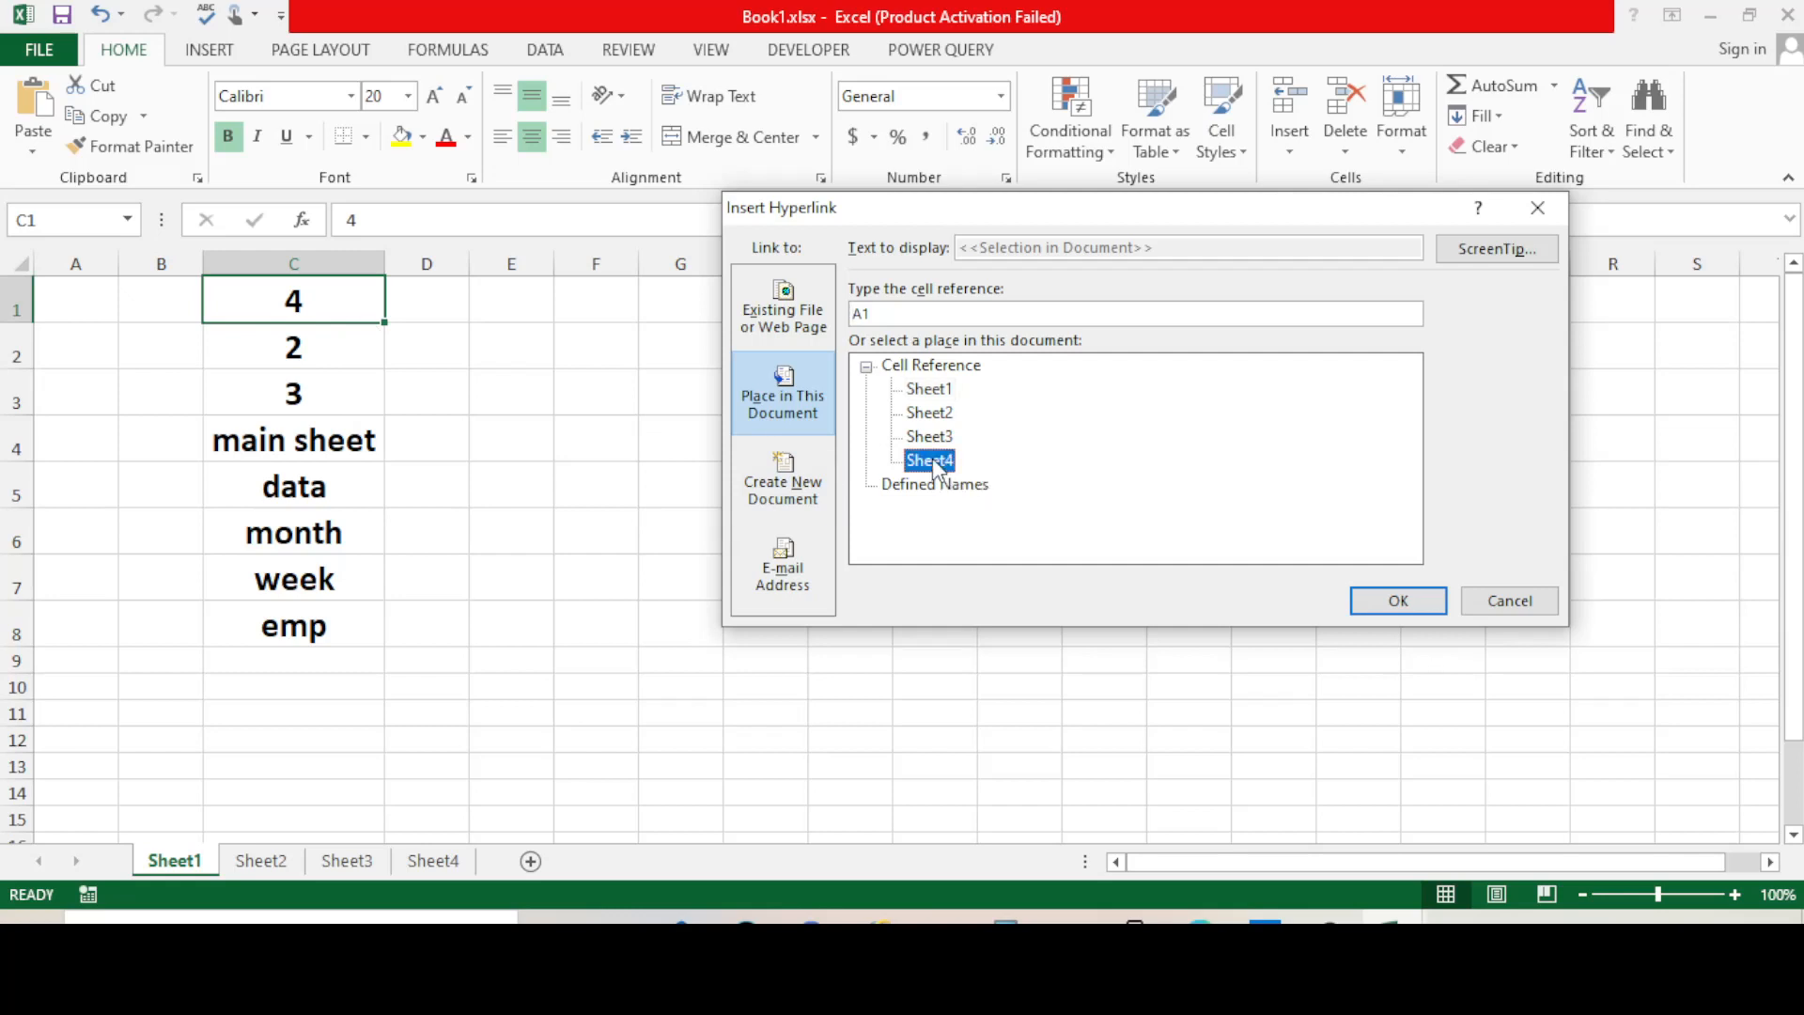
left_click(1398, 601)
left_click(965, 552)
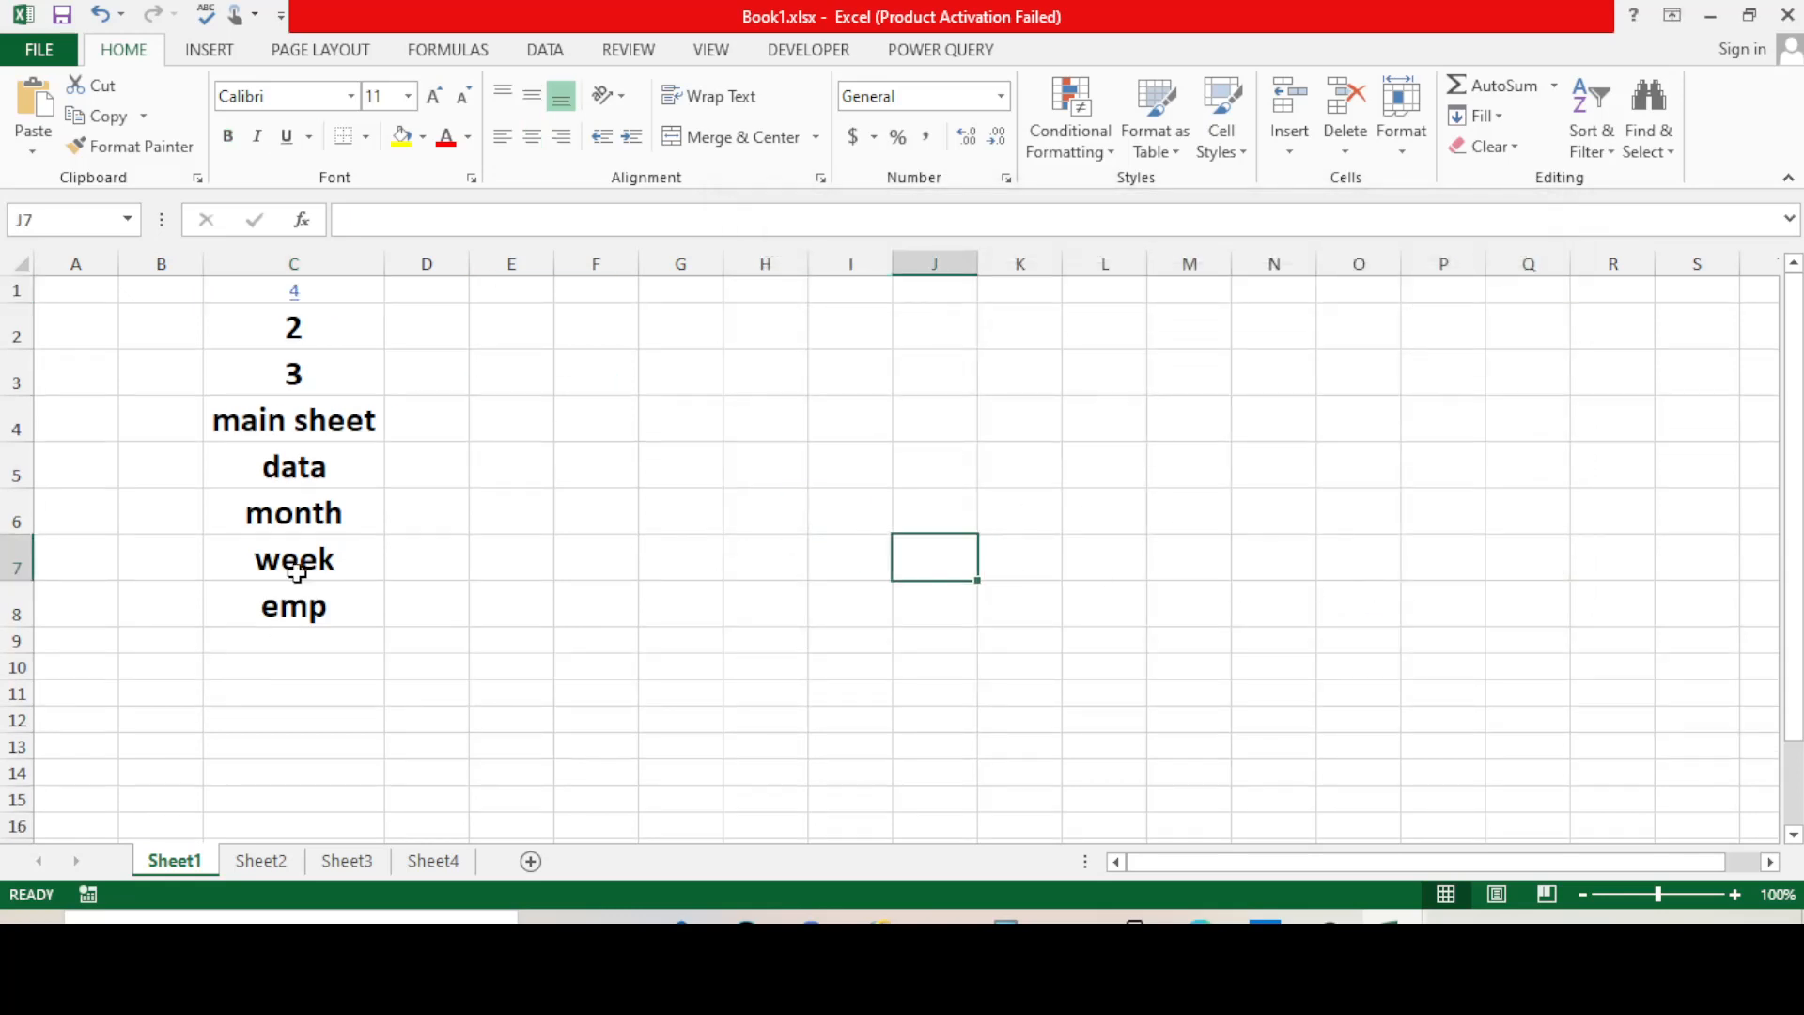
- Copy the cell formatting of C2 onto the hyperlinked cell C1 with Format Painter
left_click(301, 335)
left_click(179, 148)
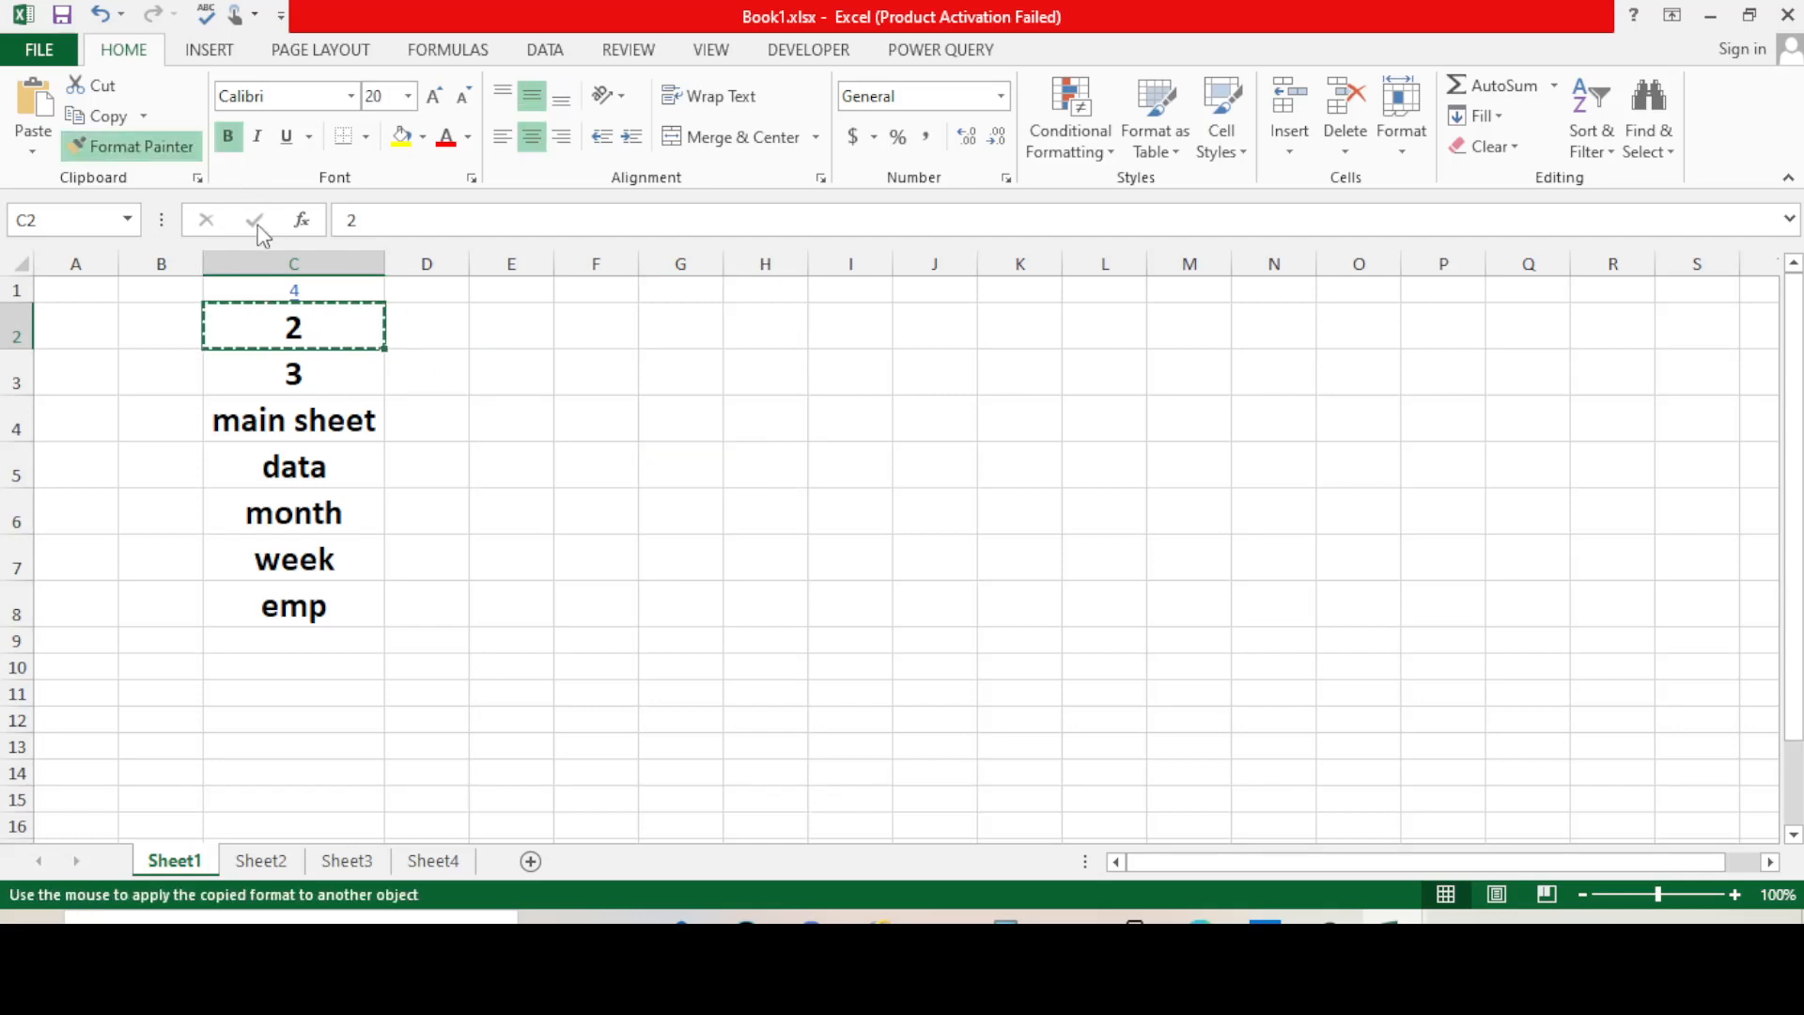
left_click(337, 287)
left_click(757, 484)
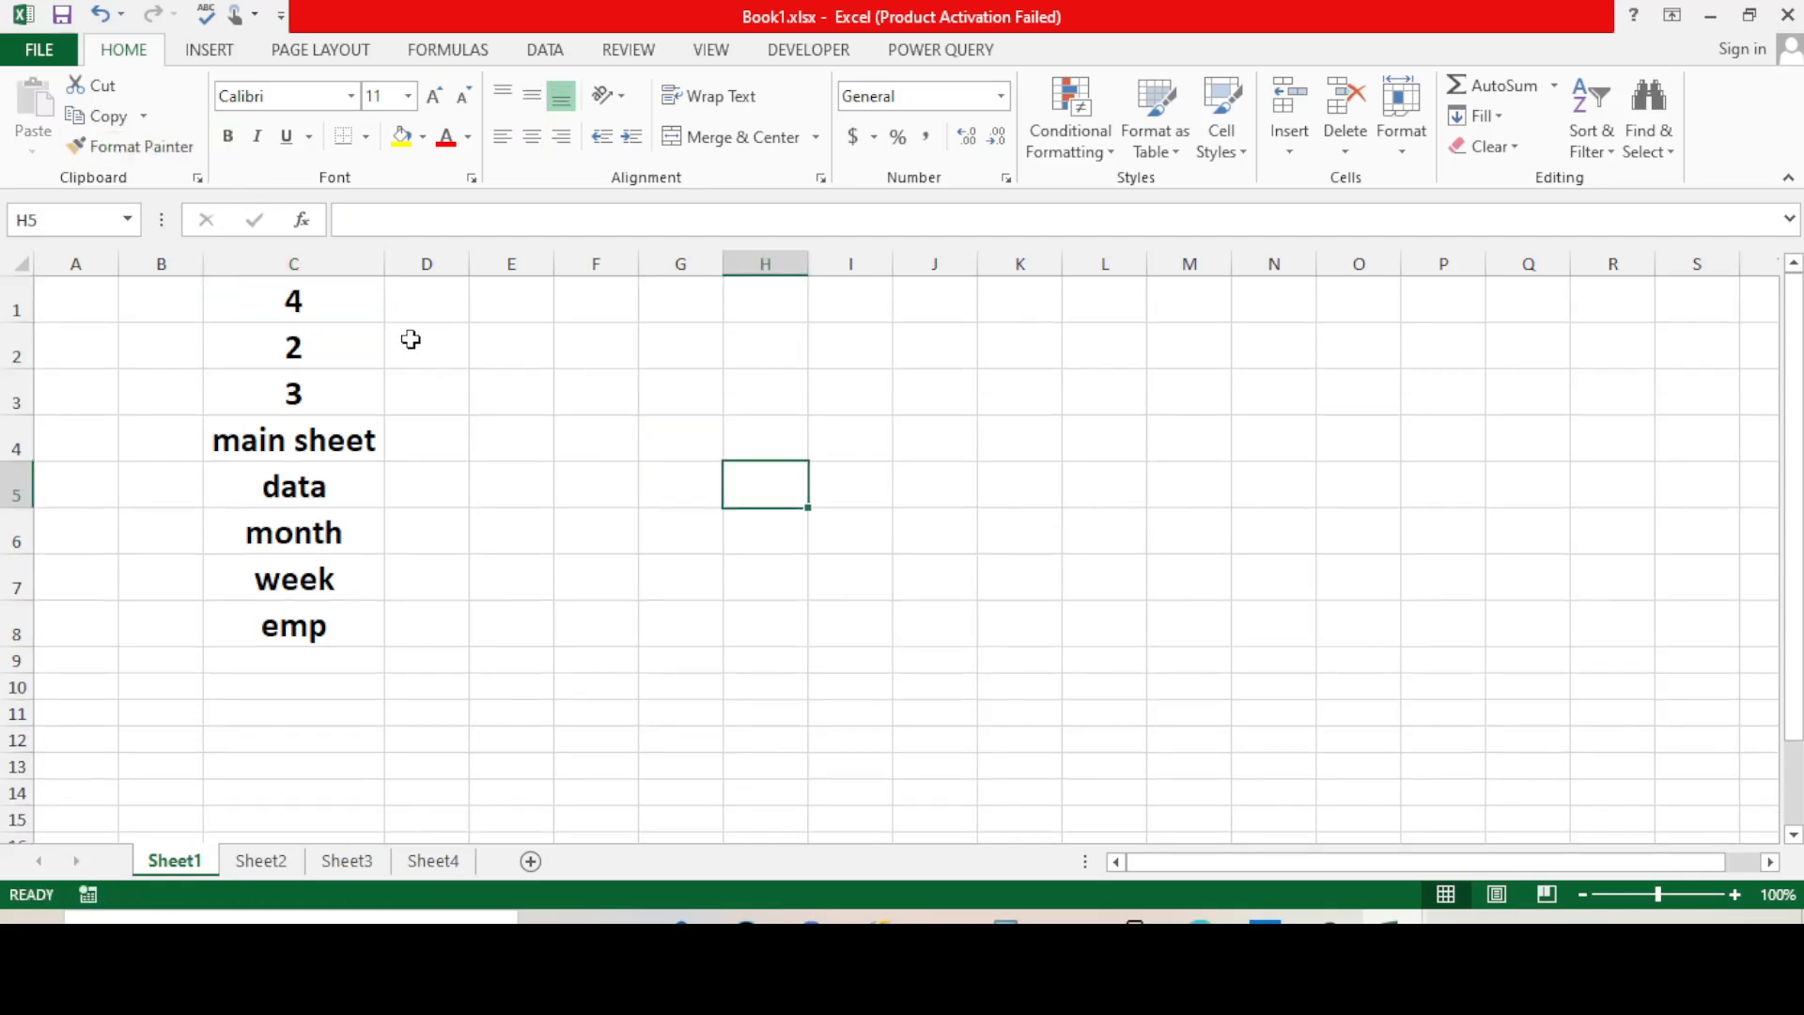
- Test the hyperlink in cell C1 twice, returning to Sheet1 each time
left_click(320, 302)
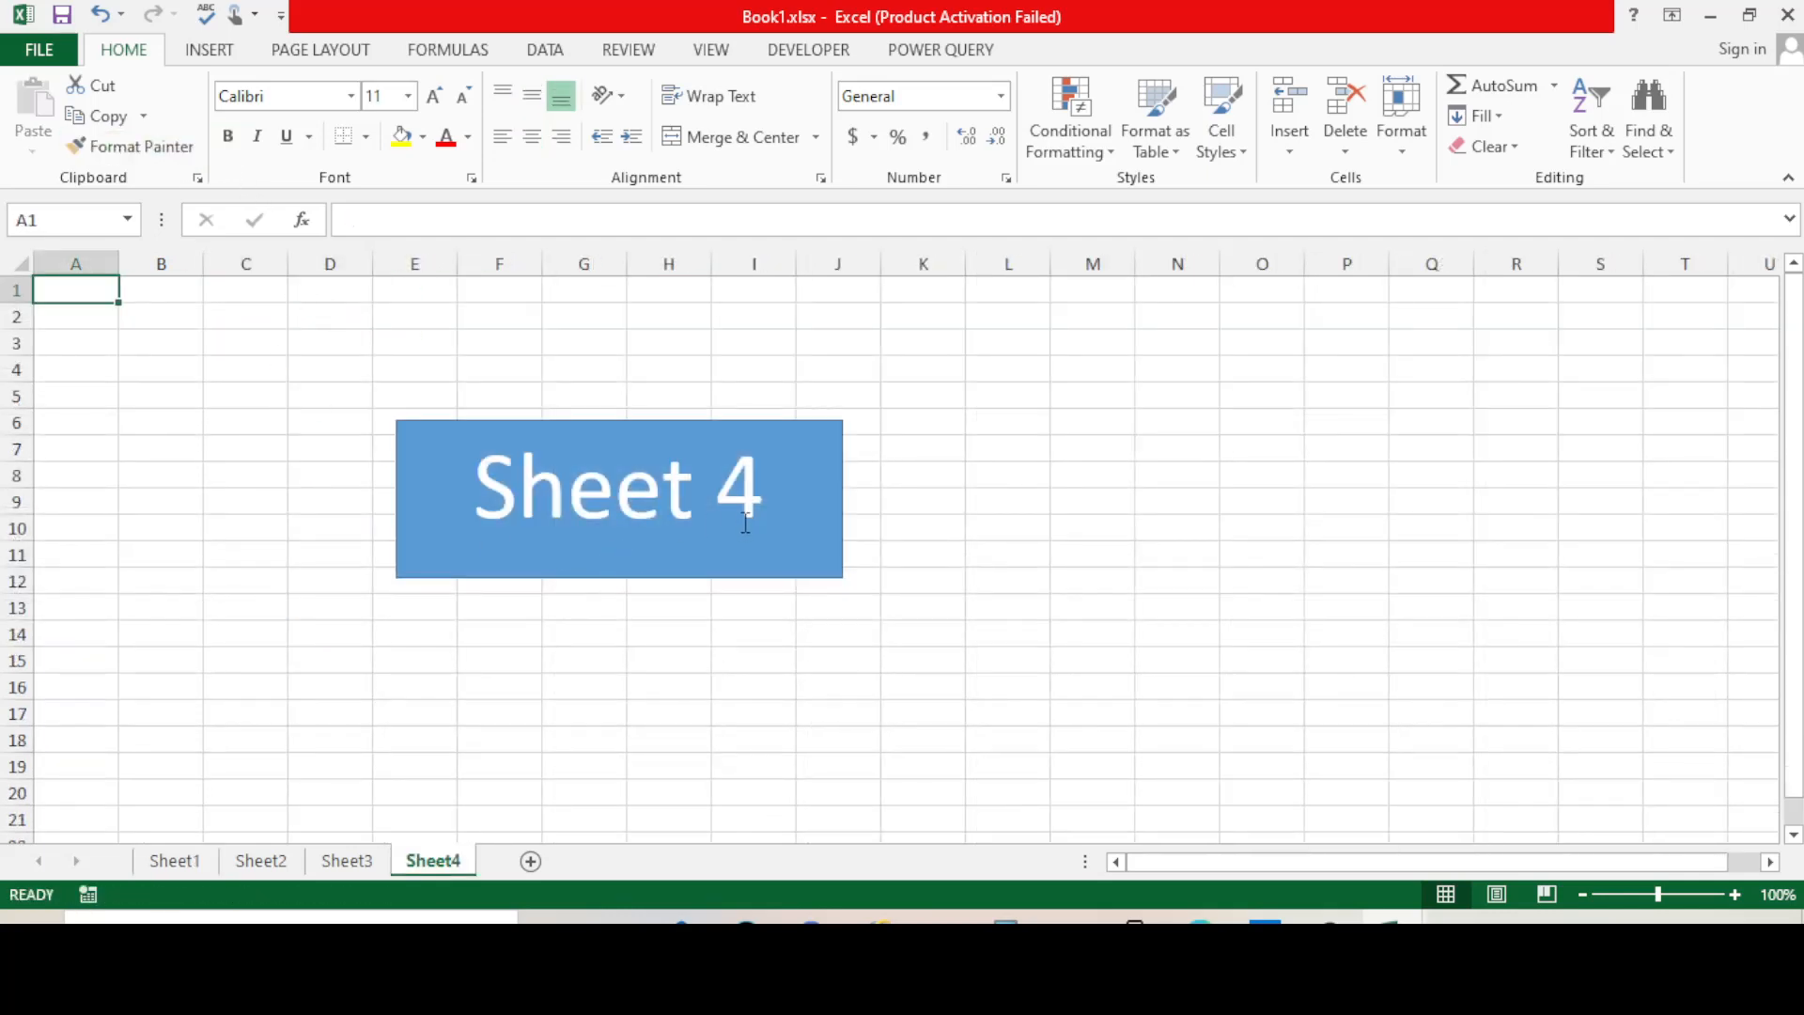
left_click(183, 863)
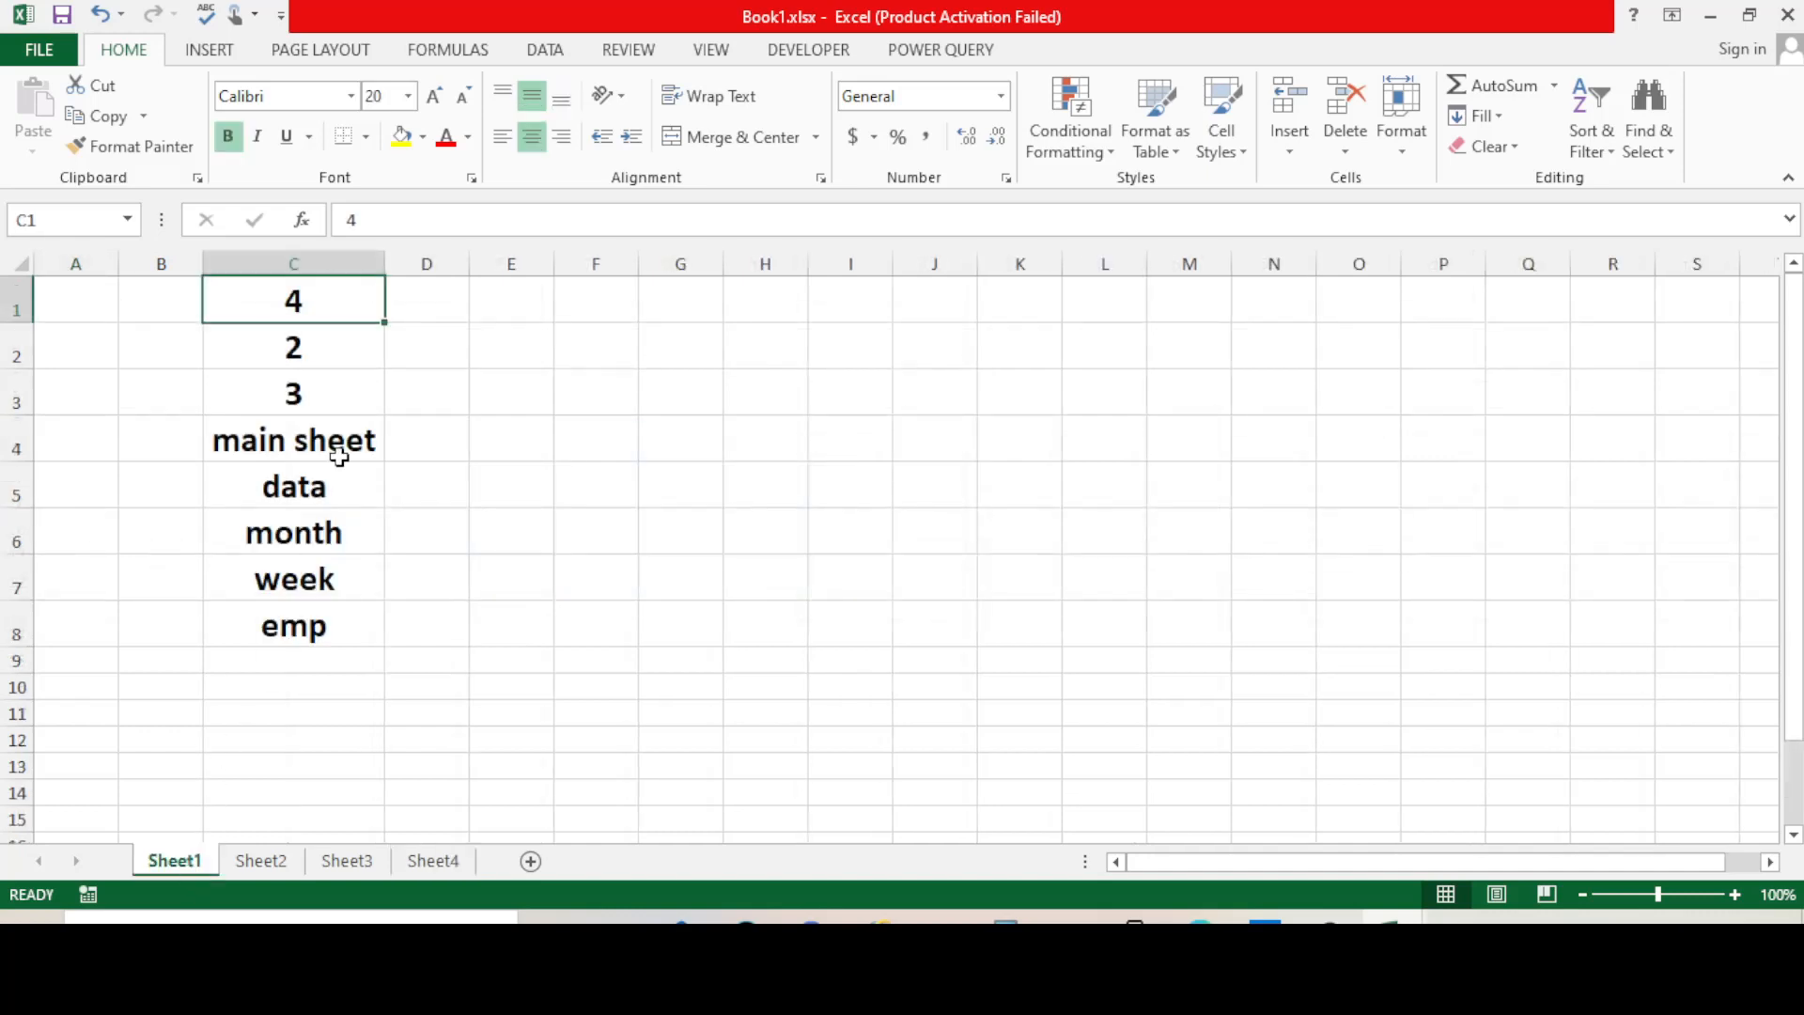
left_click(298, 312)
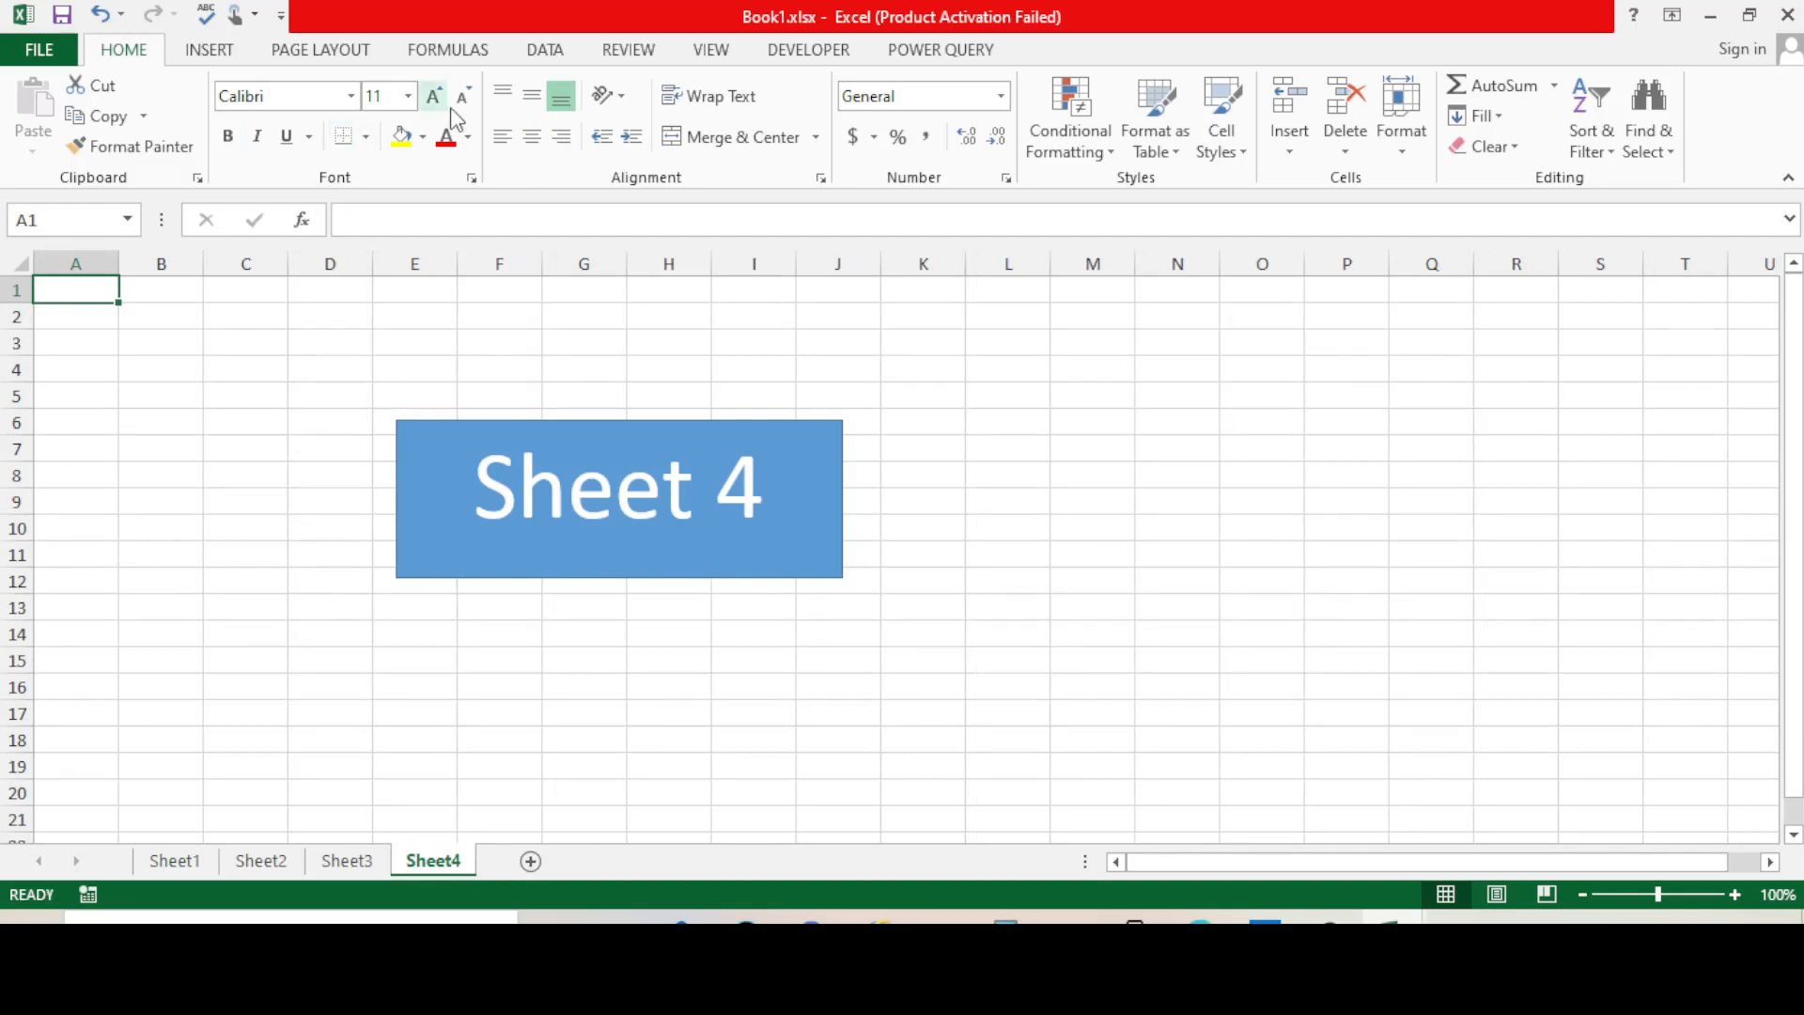
left_click(175, 861)
- Insert a hyperlink in cell C3 of Sheet1 that points to cell A1 of Sheet3 in this document
left_click(328, 390)
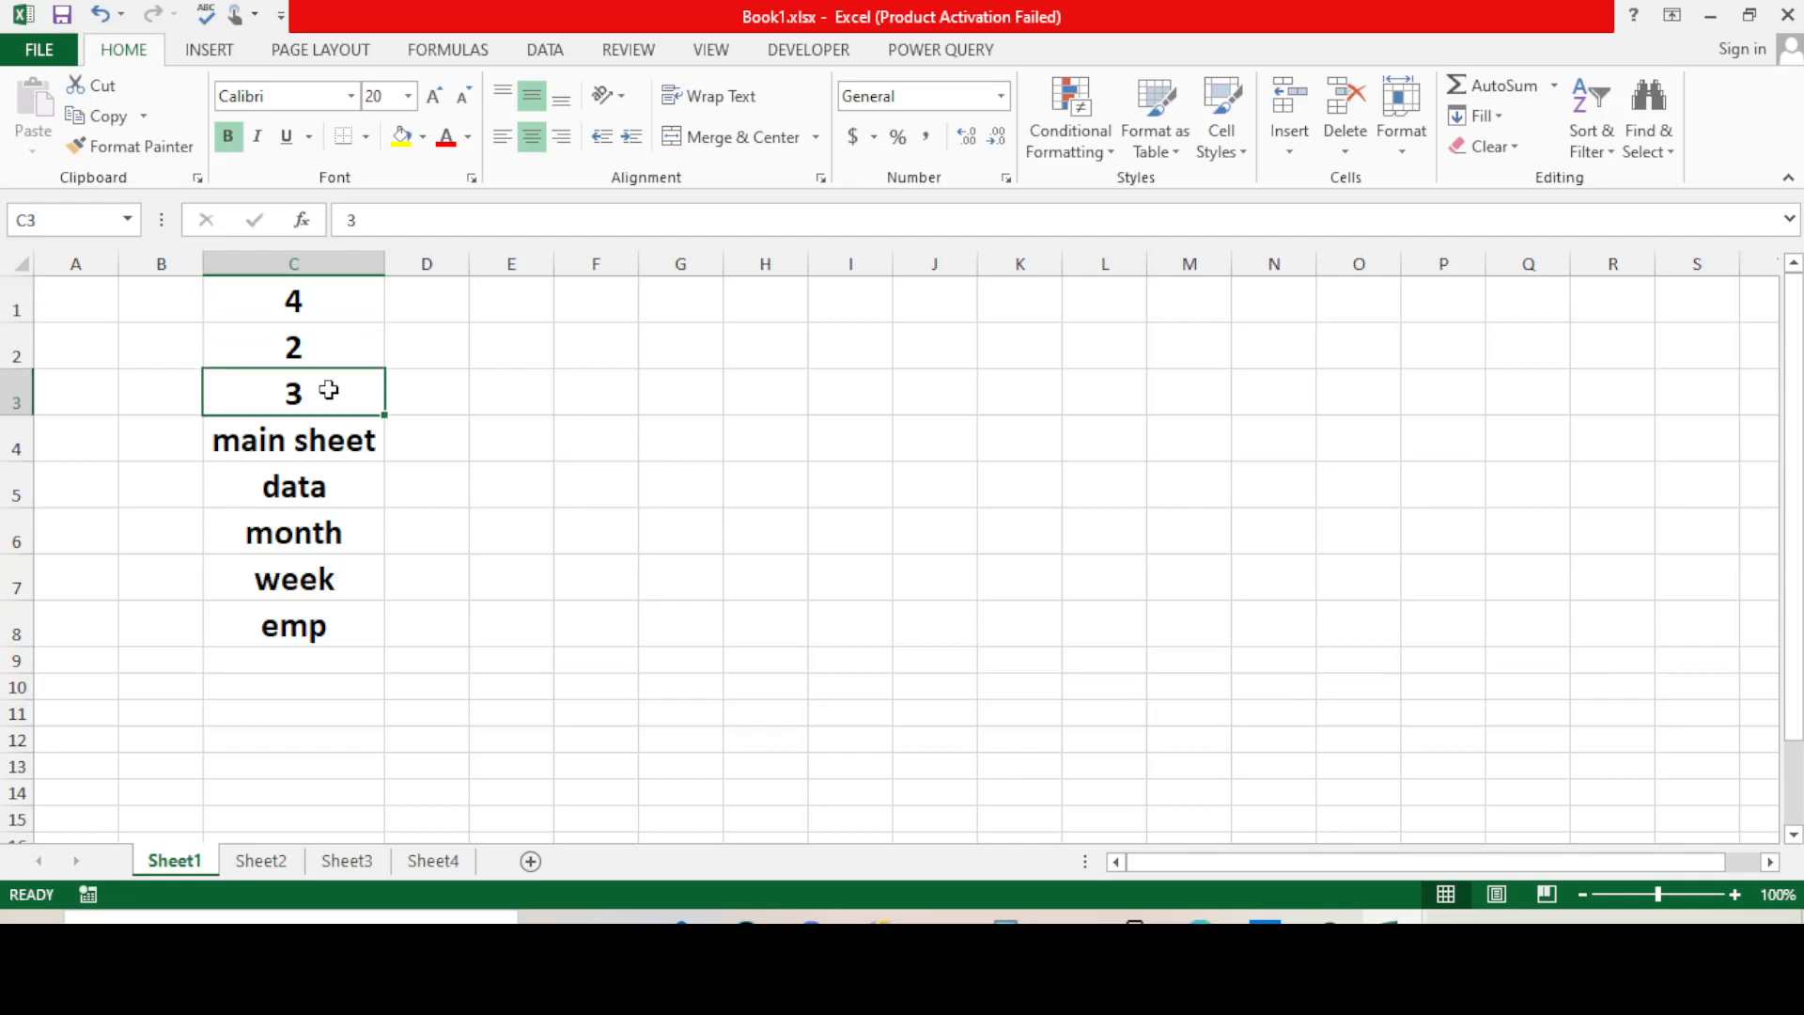
right_click(328, 390)
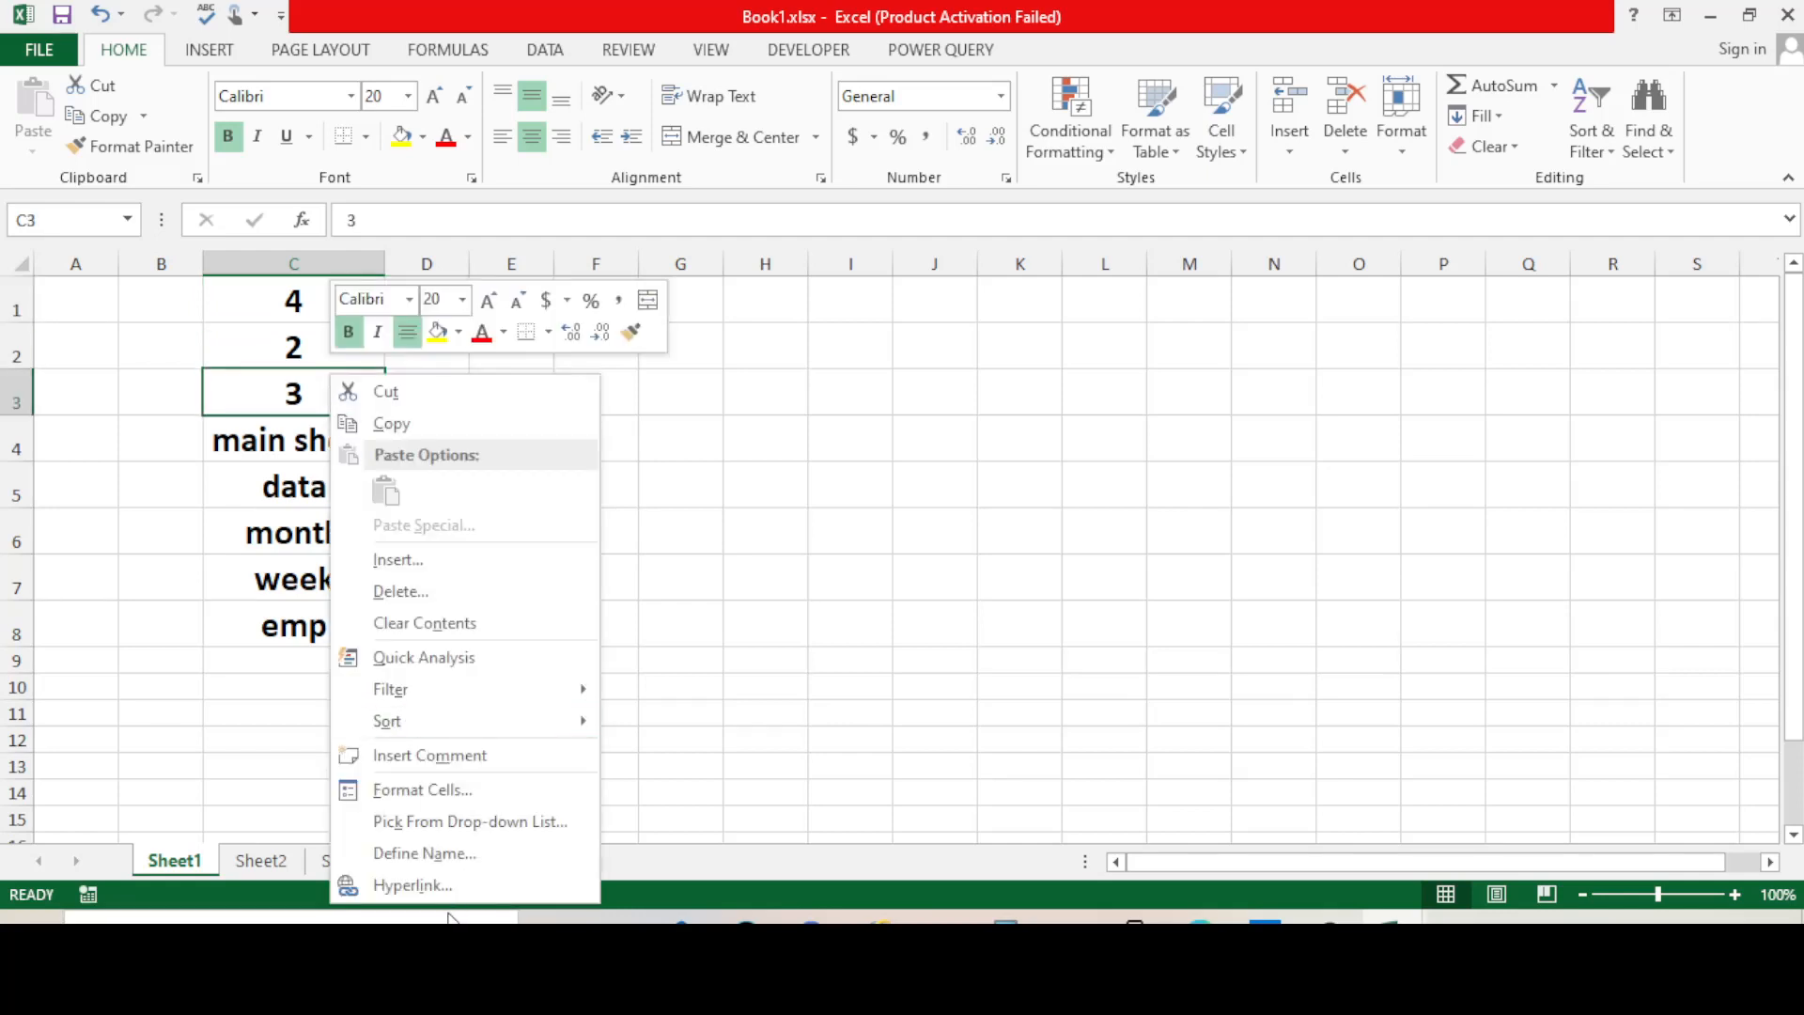
left_click(414, 885)
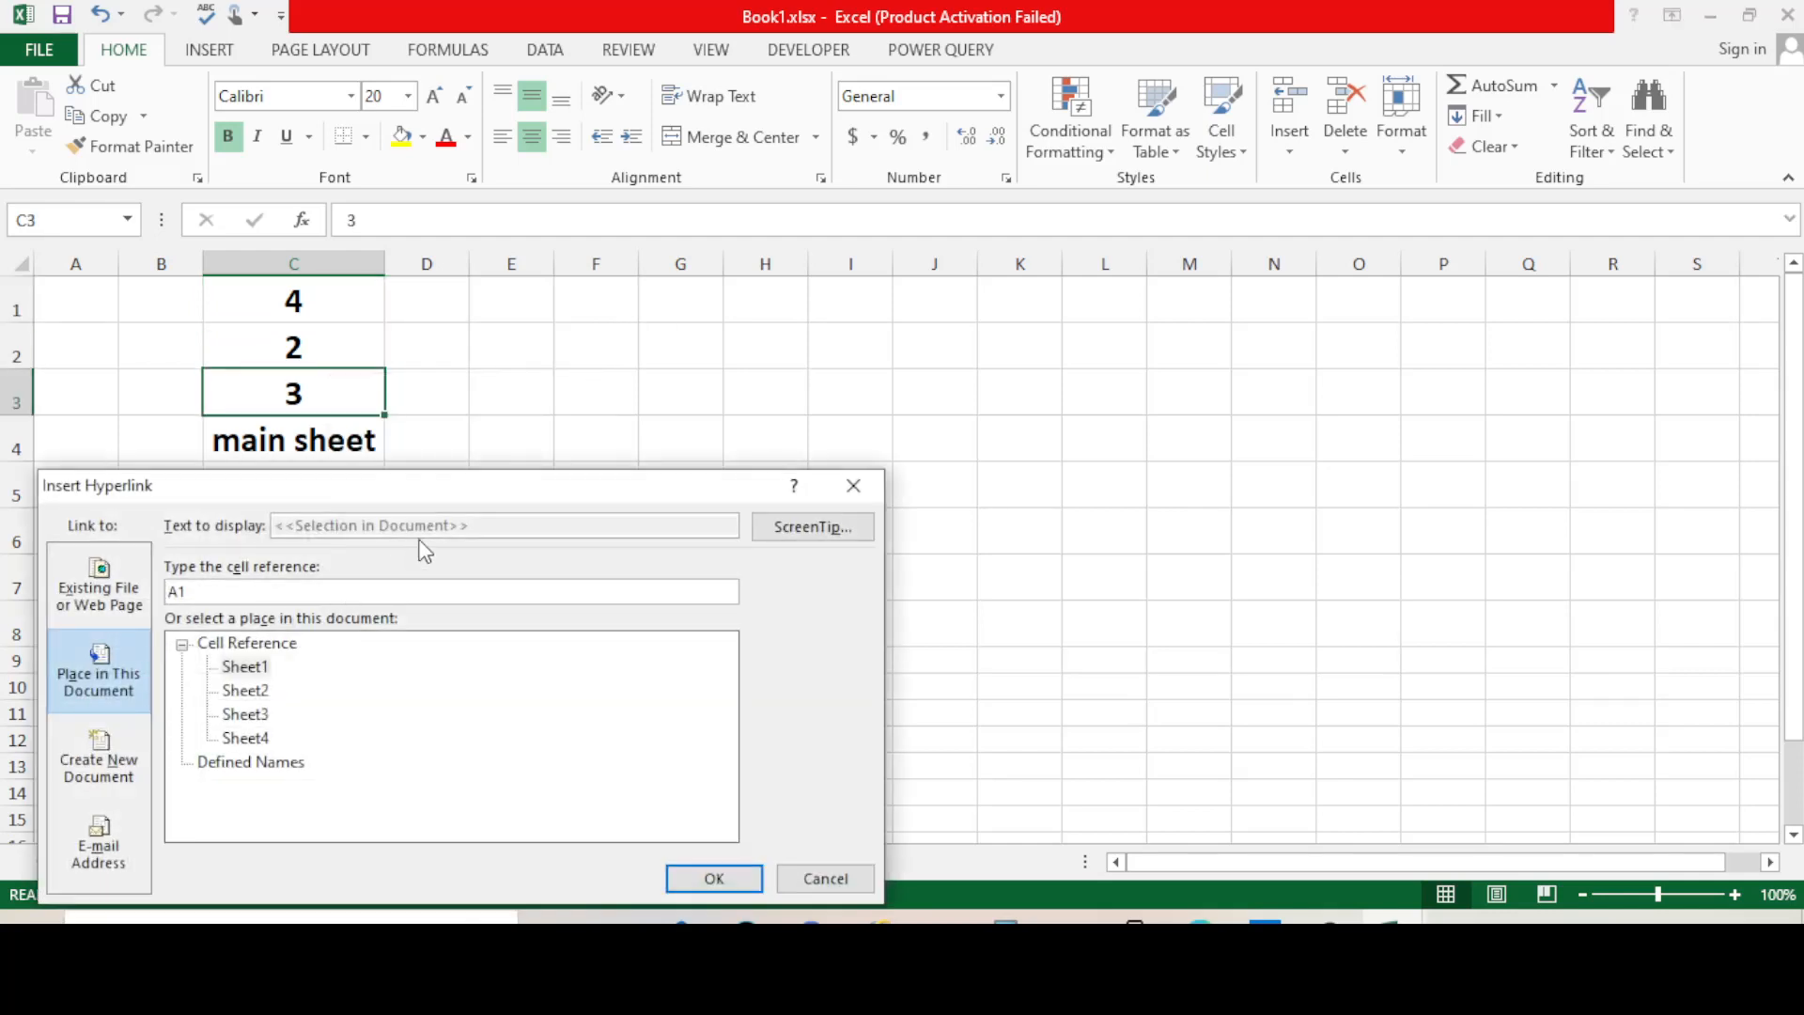
left_click_drag(461, 484, 1049, 340)
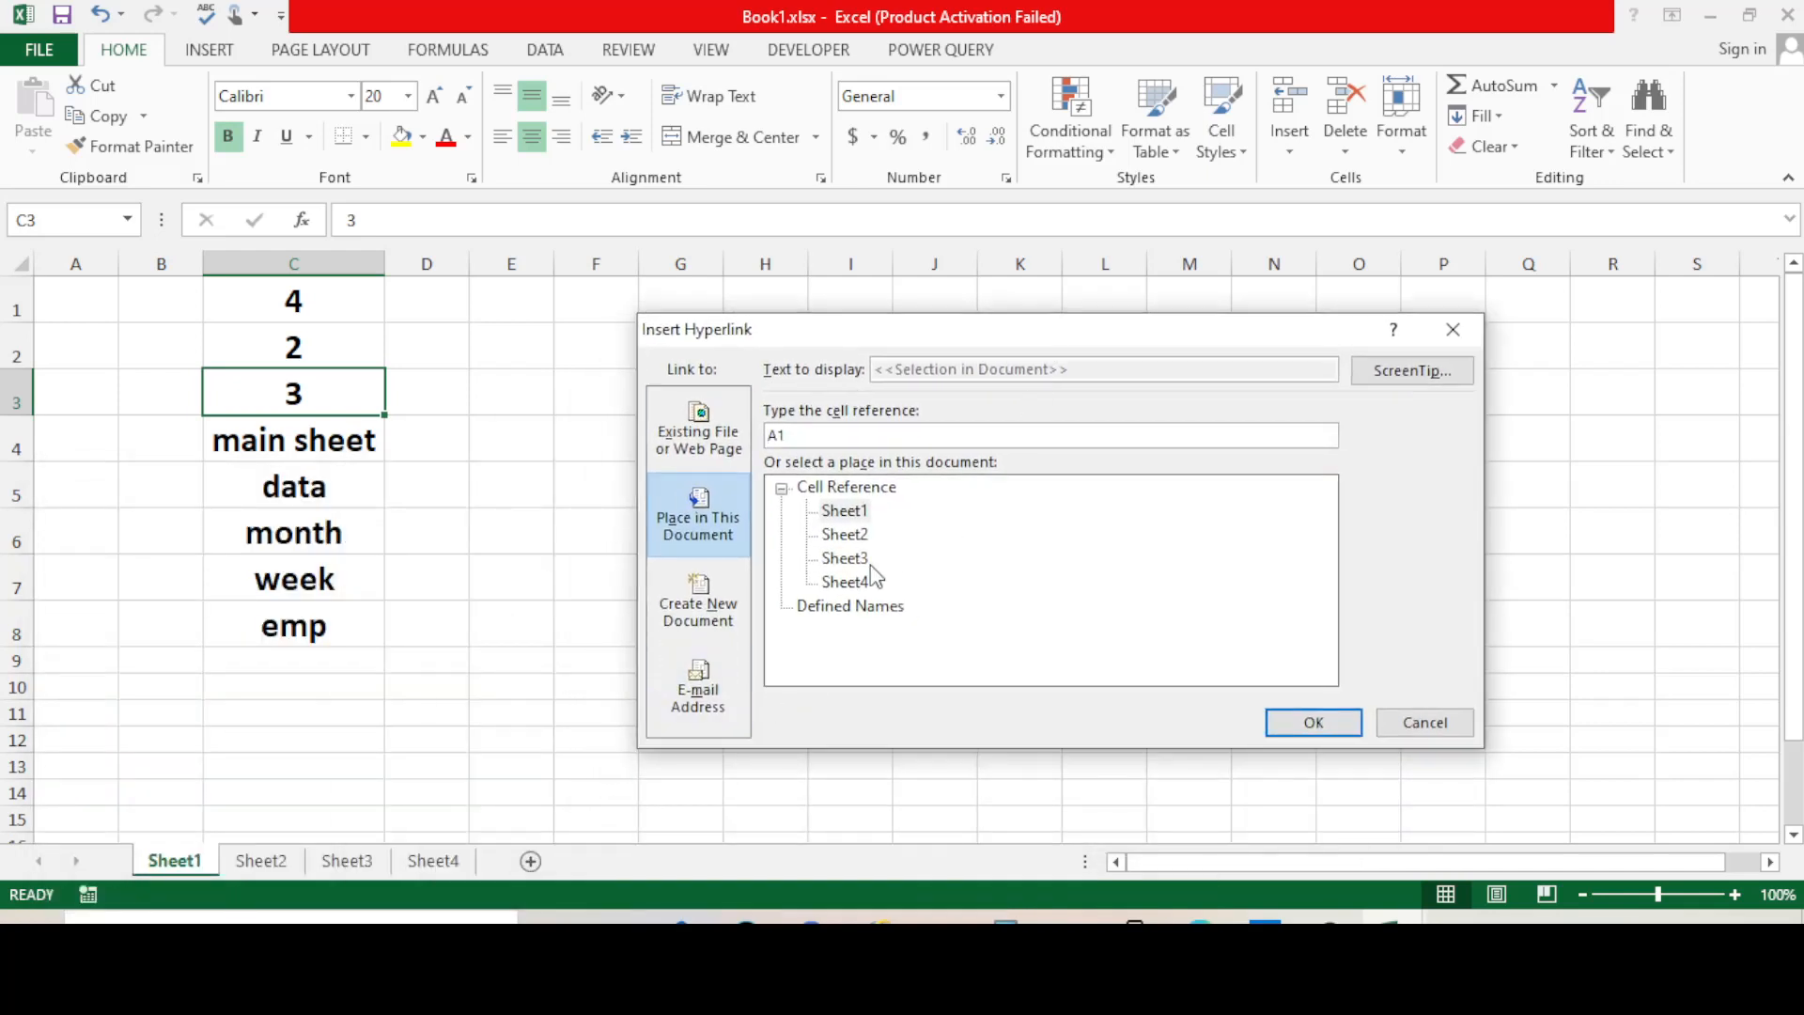
left_click(844, 559)
left_click(1314, 722)
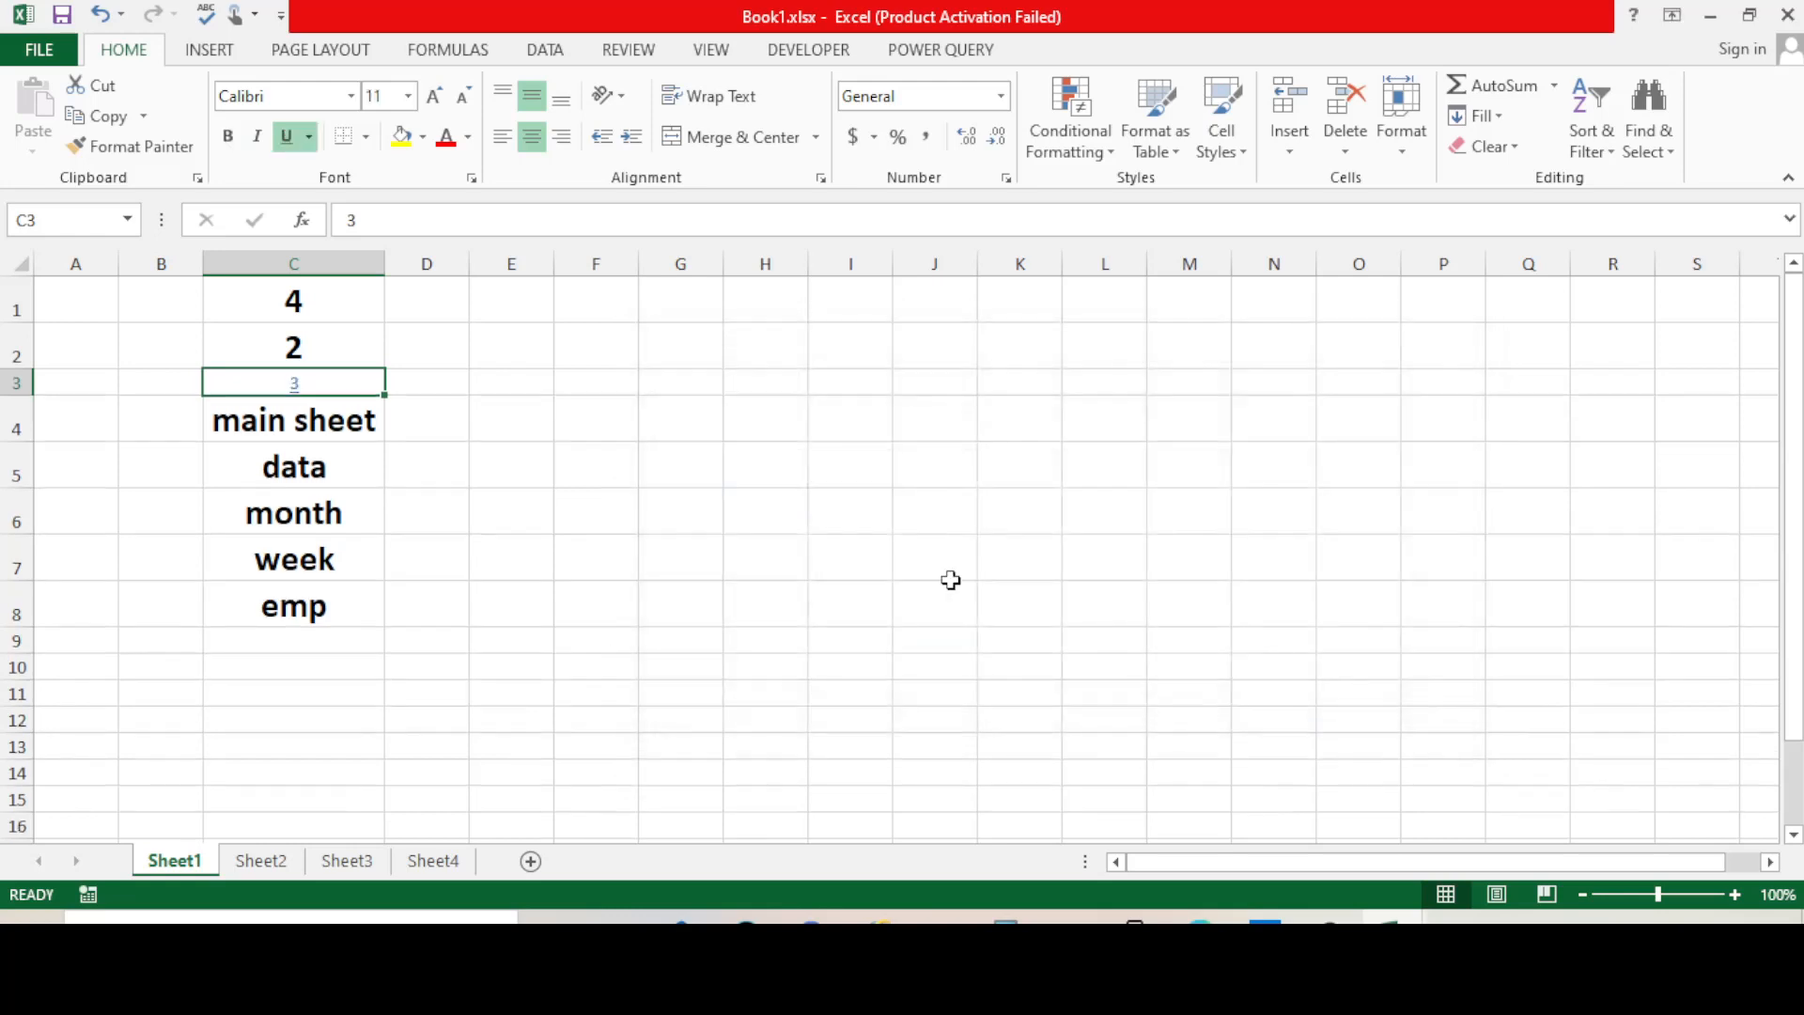
left_click(850, 557)
- Copy the cell formatting of C2 onto the hyperlinked cell C3 with Format Painter
left_click(348, 359)
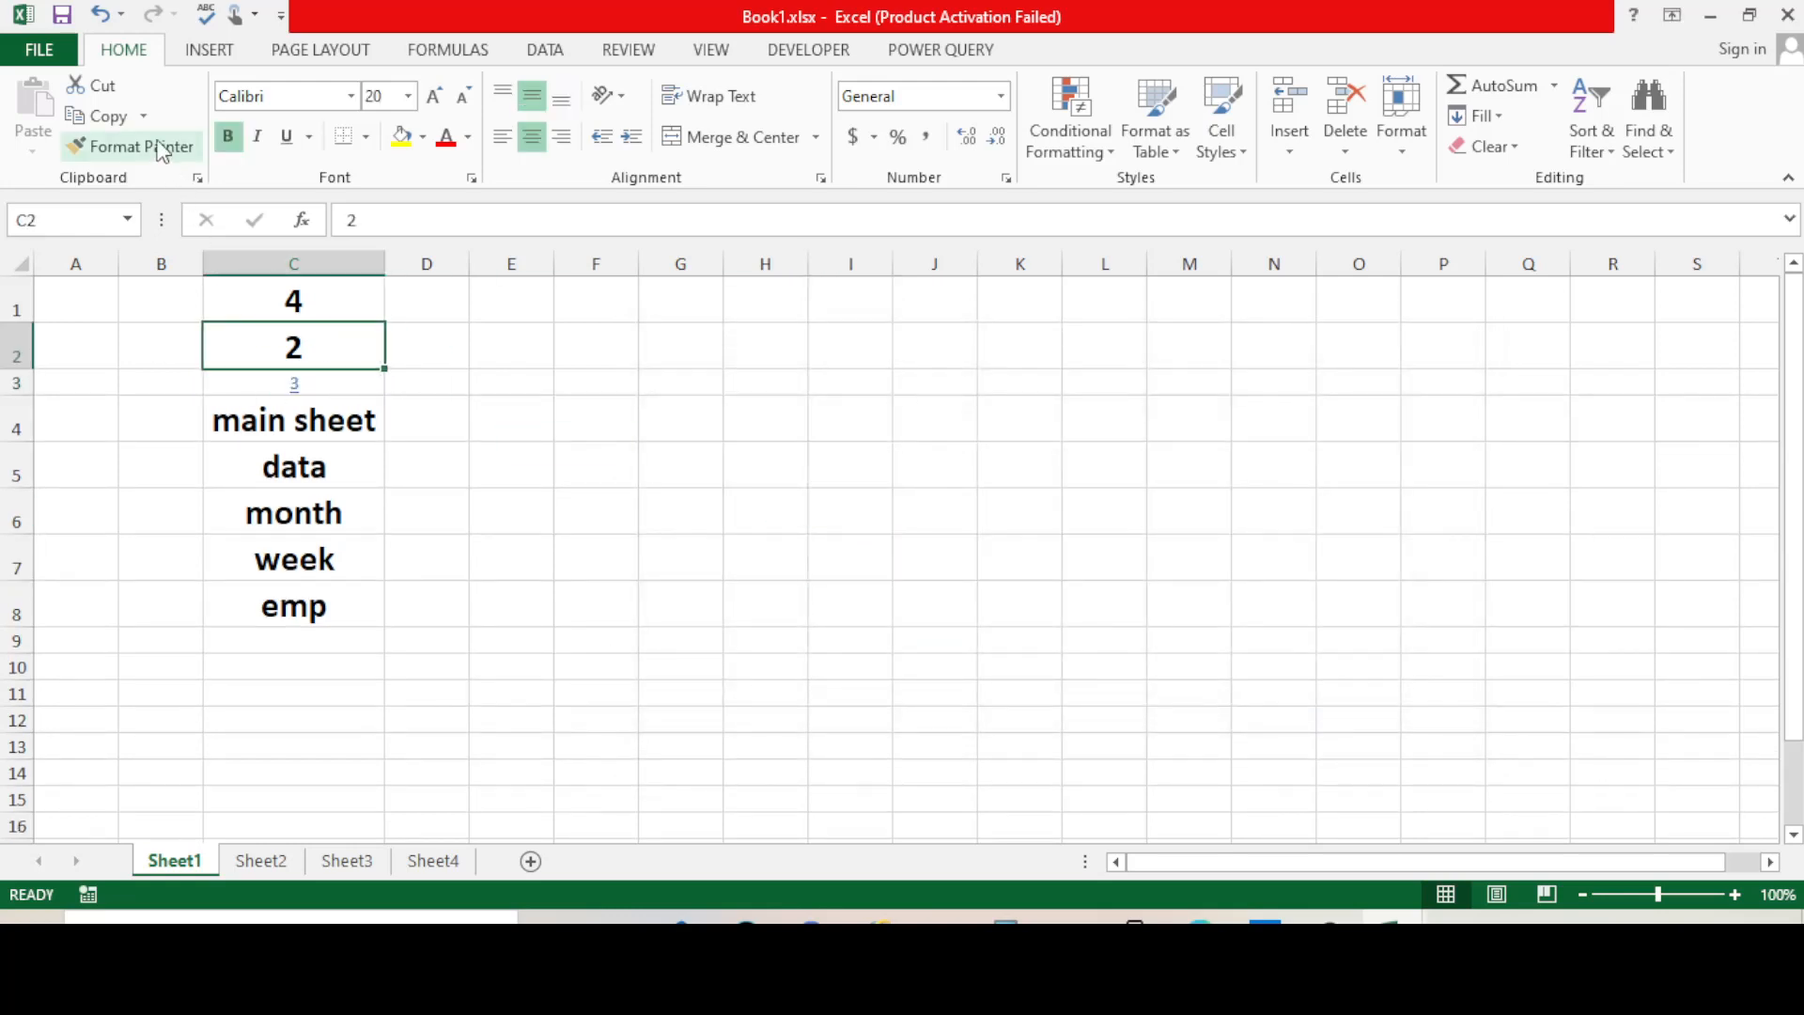
left_click(122, 147)
left_click(312, 388)
left_click(793, 499)
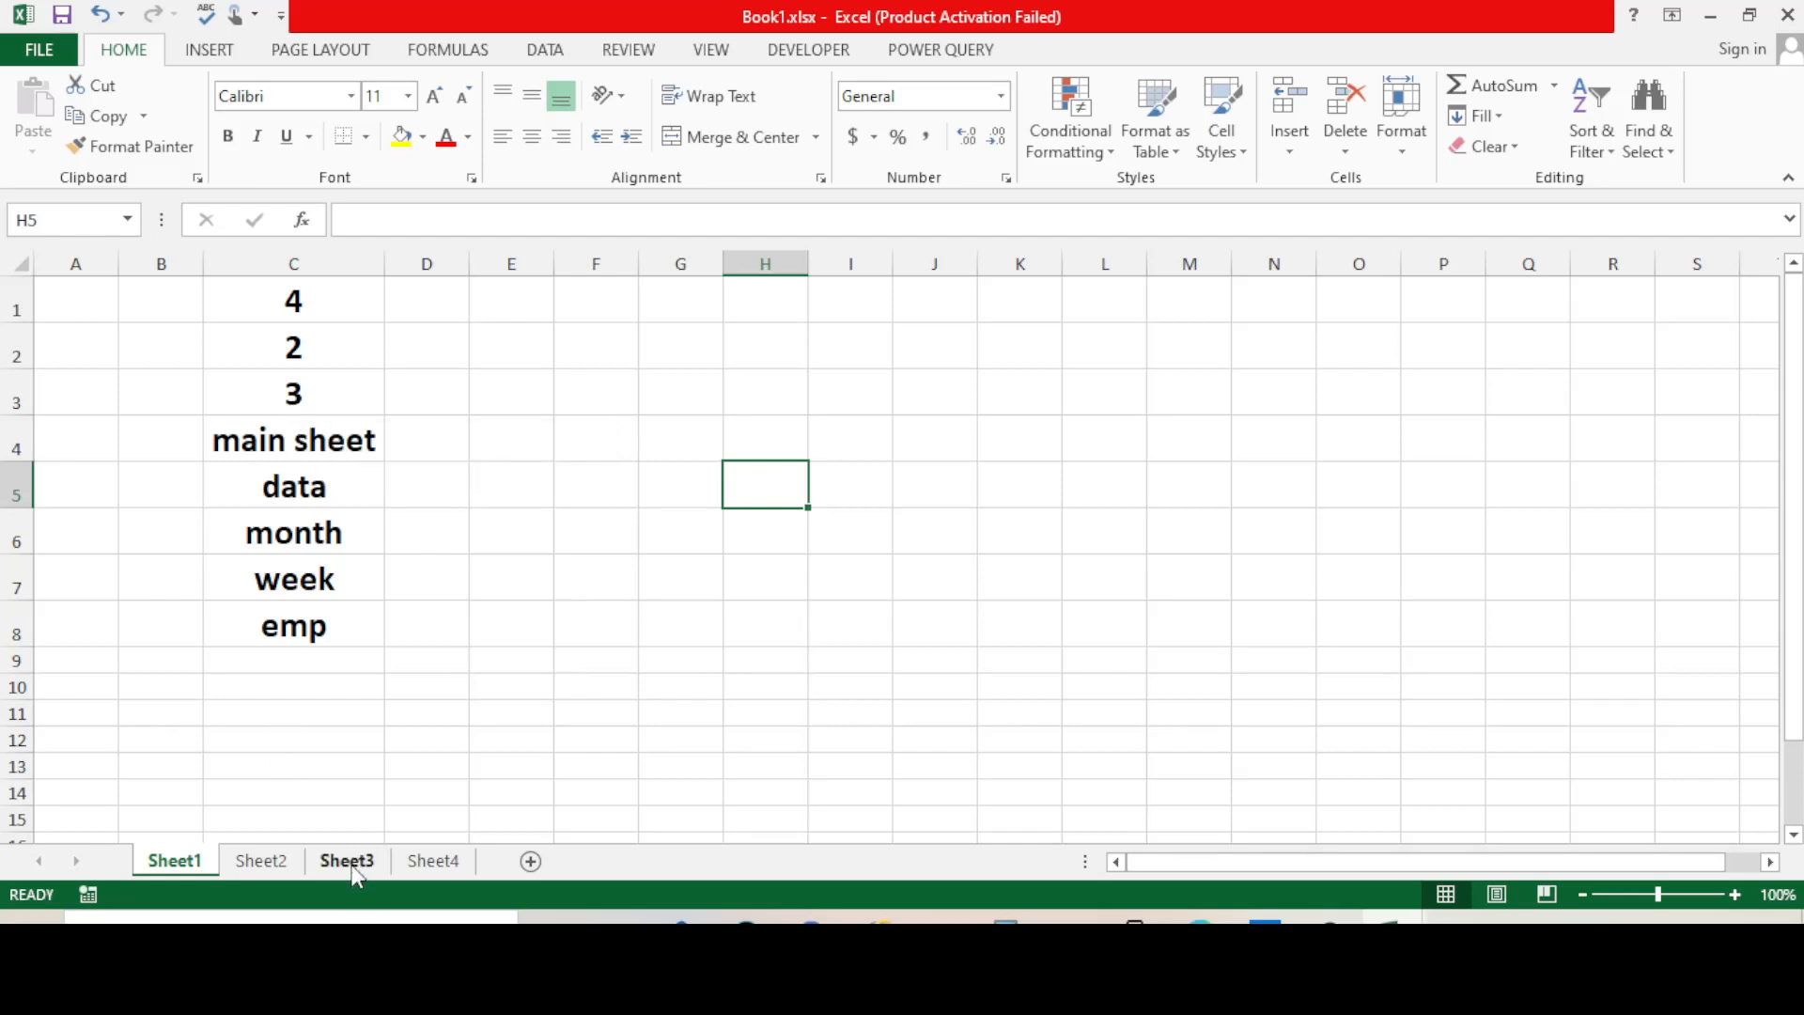
- Test the hyperlink in cell C3 and return to Sheet1
left_click(291, 392)
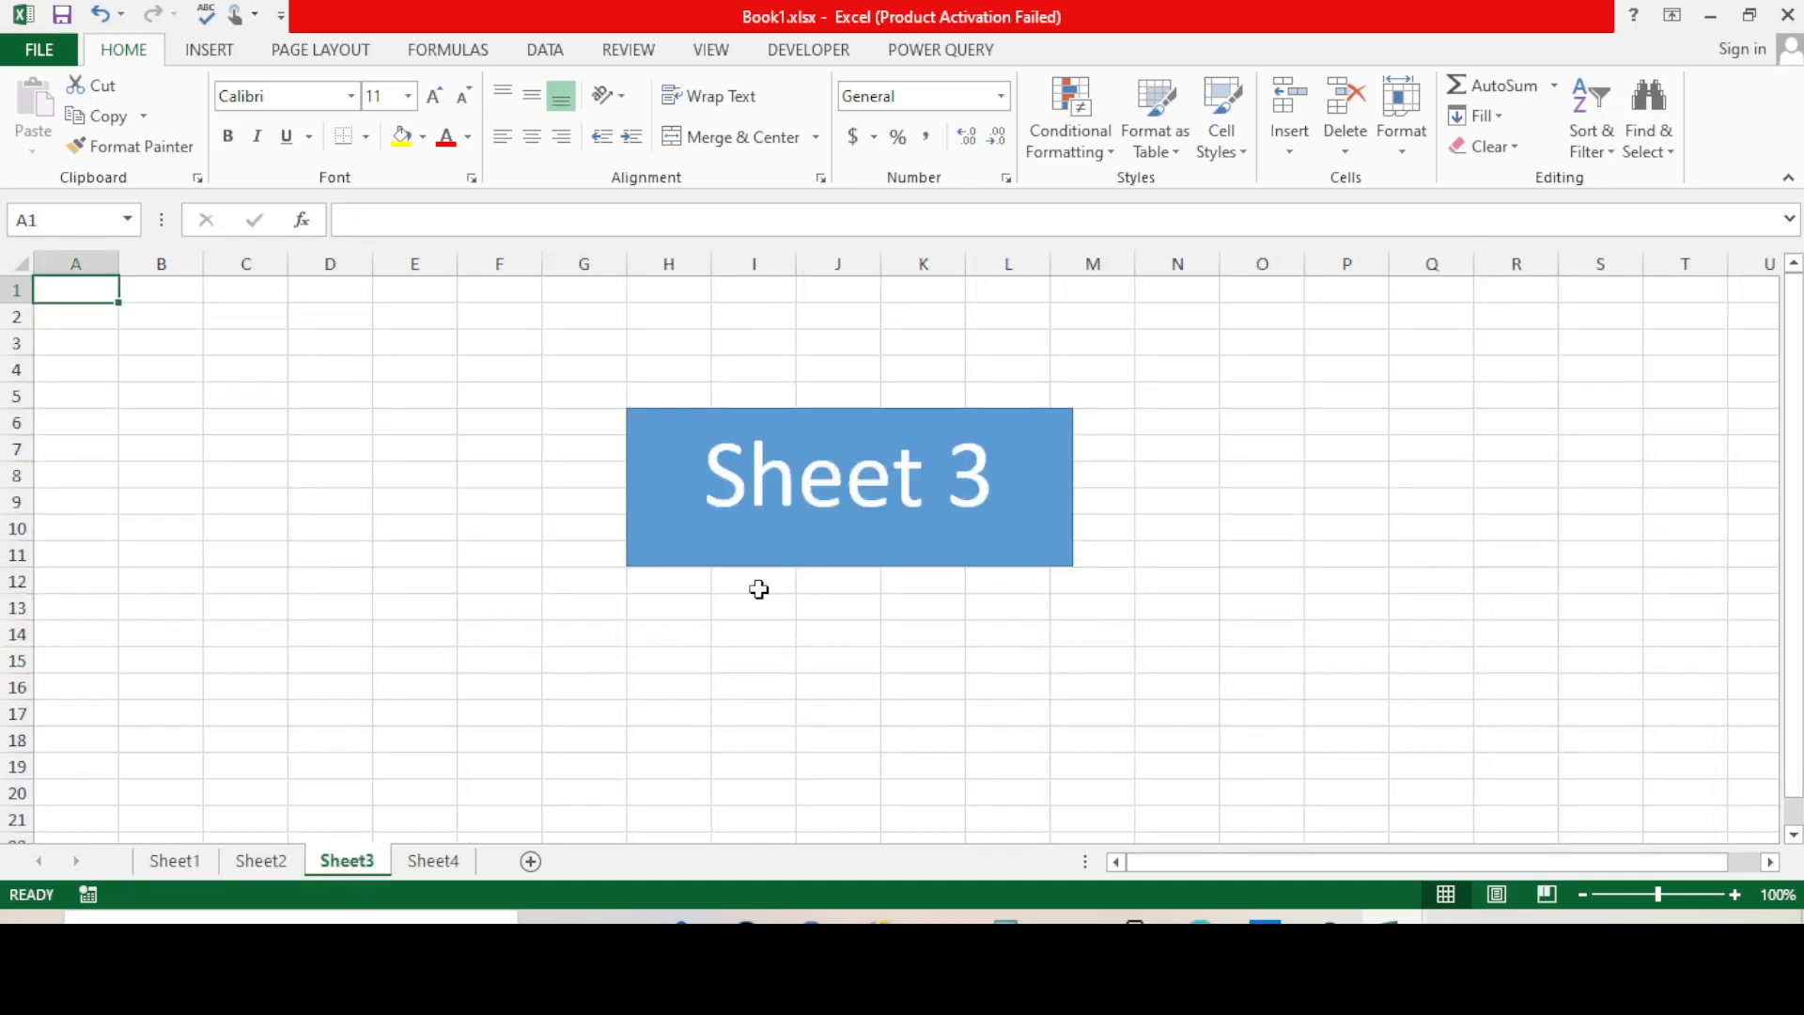
left_click(172, 862)
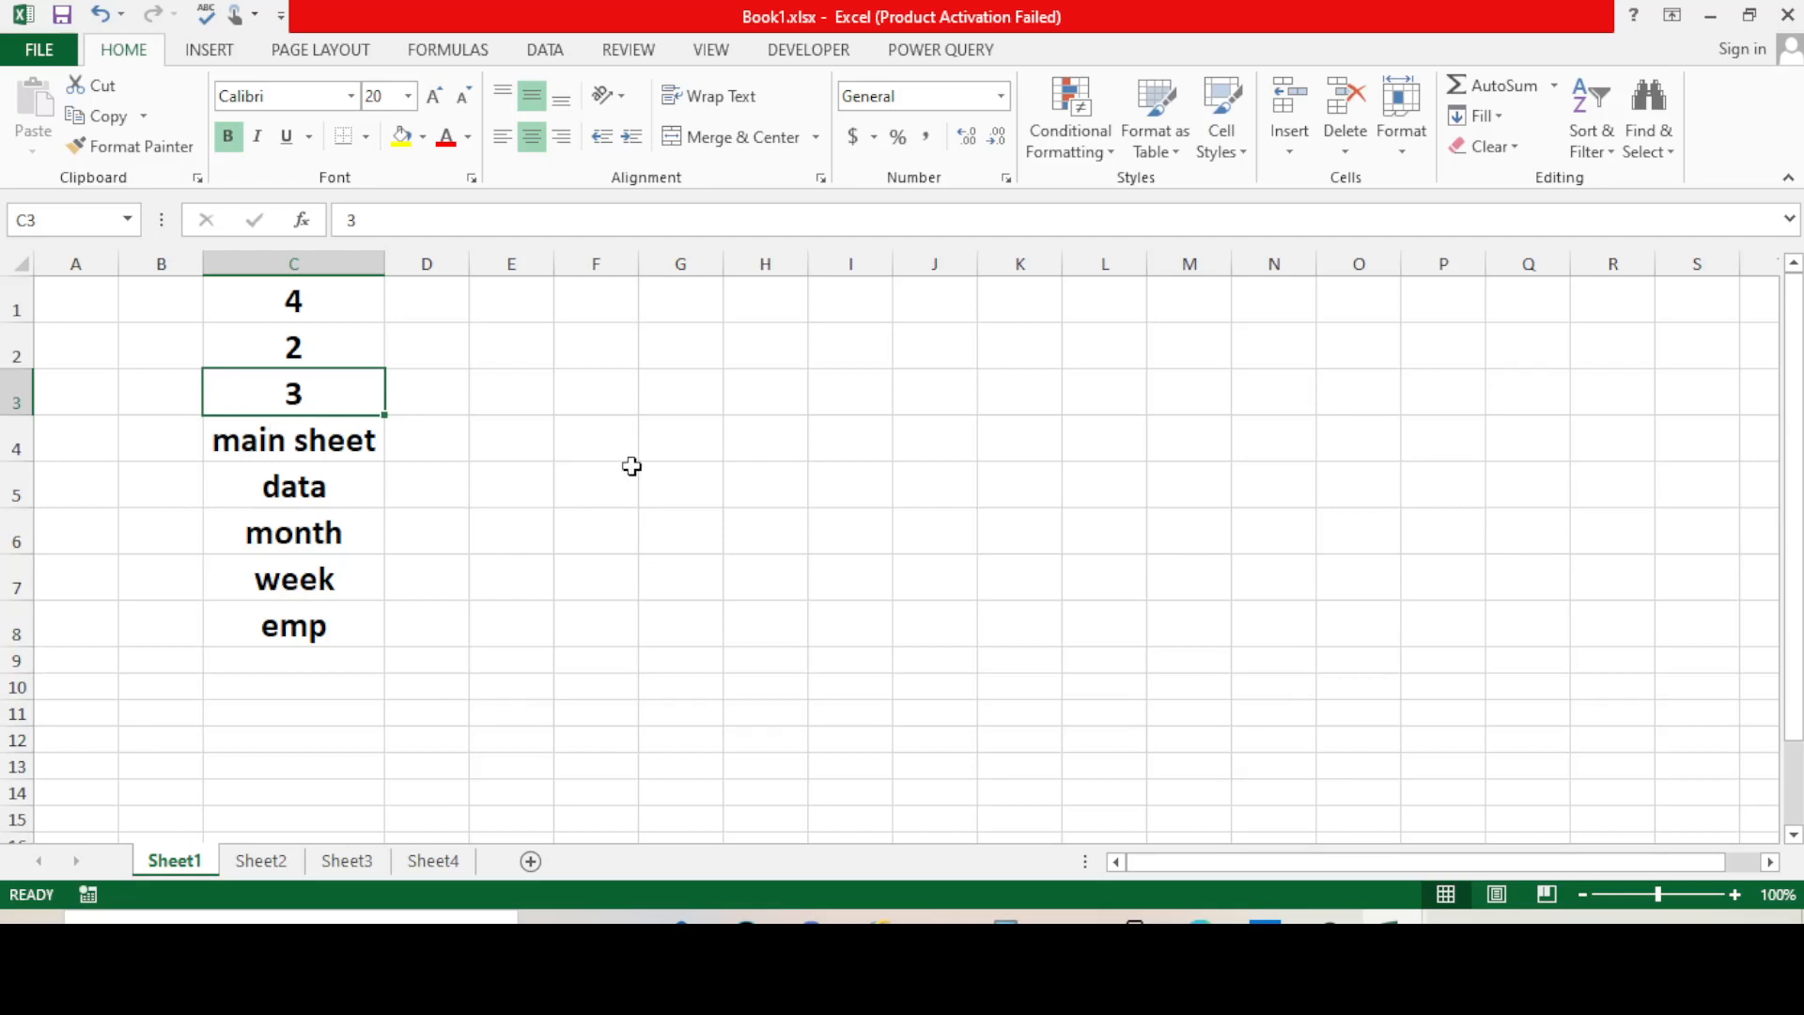
left_click(498, 517)
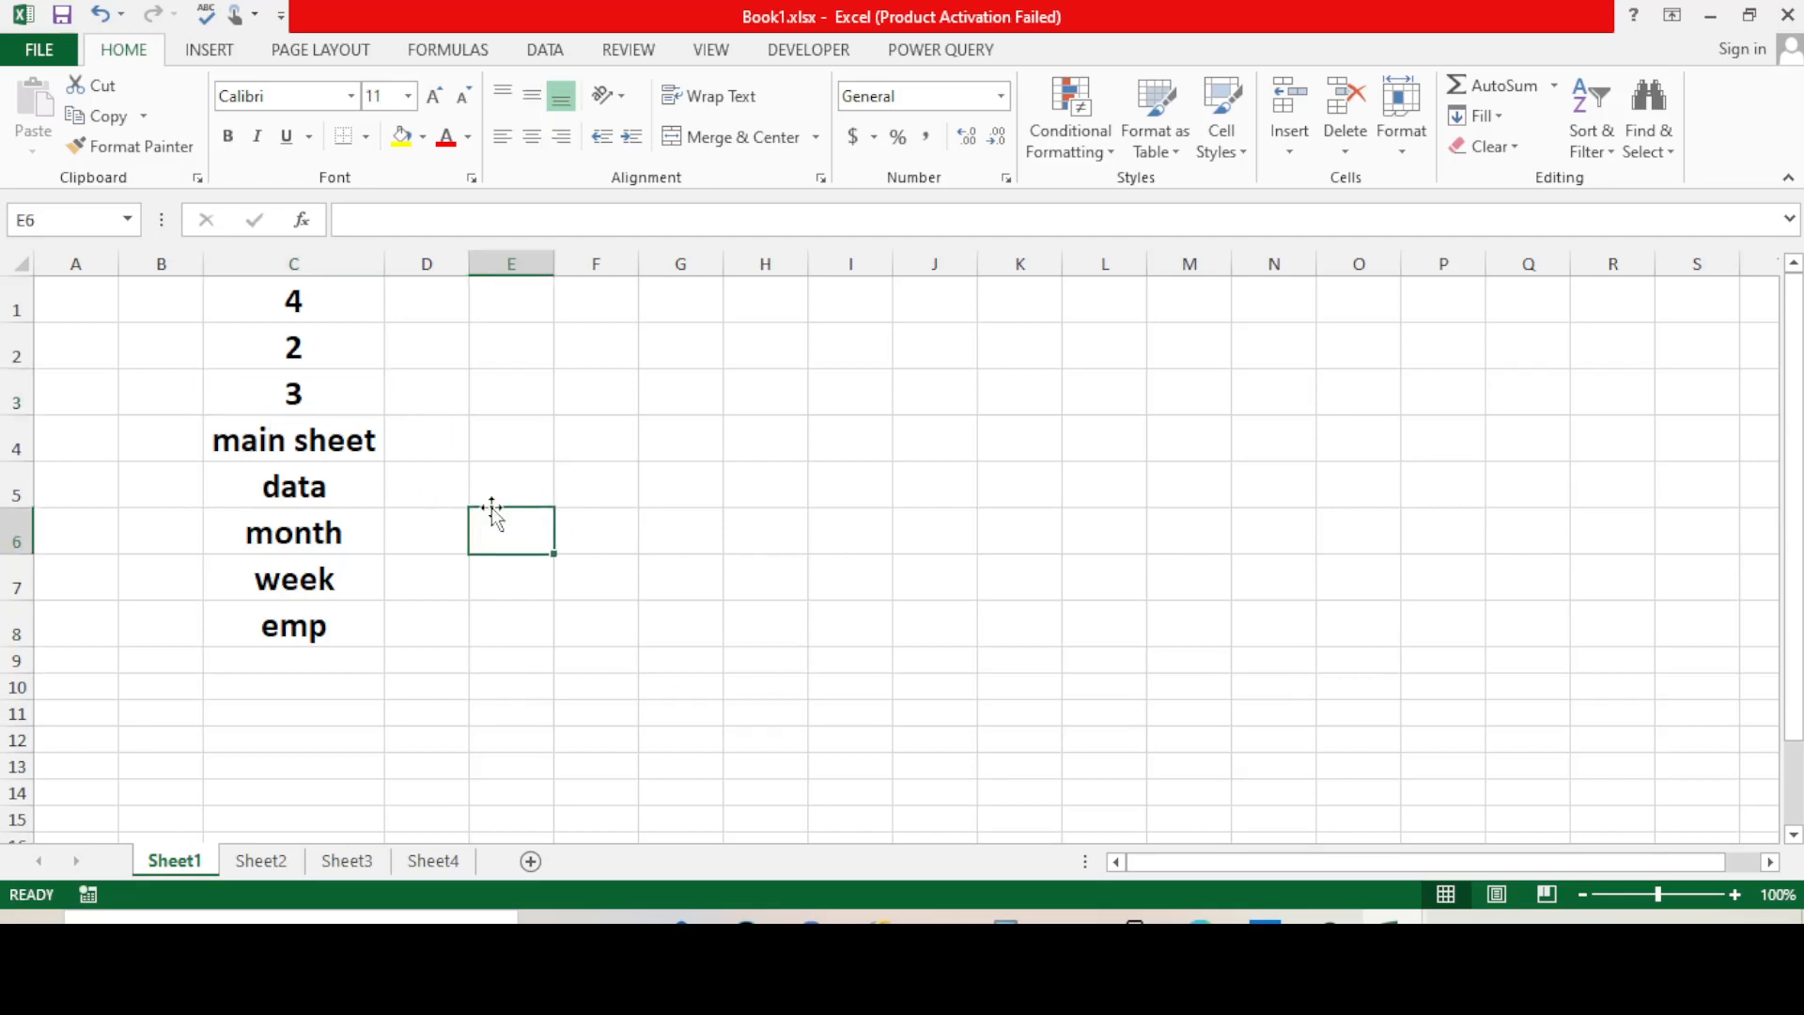
- Check the DATA sheet in book2.xlsx as the link destination for cell C5 and return to Book1.xlsx
left_click(305, 483)
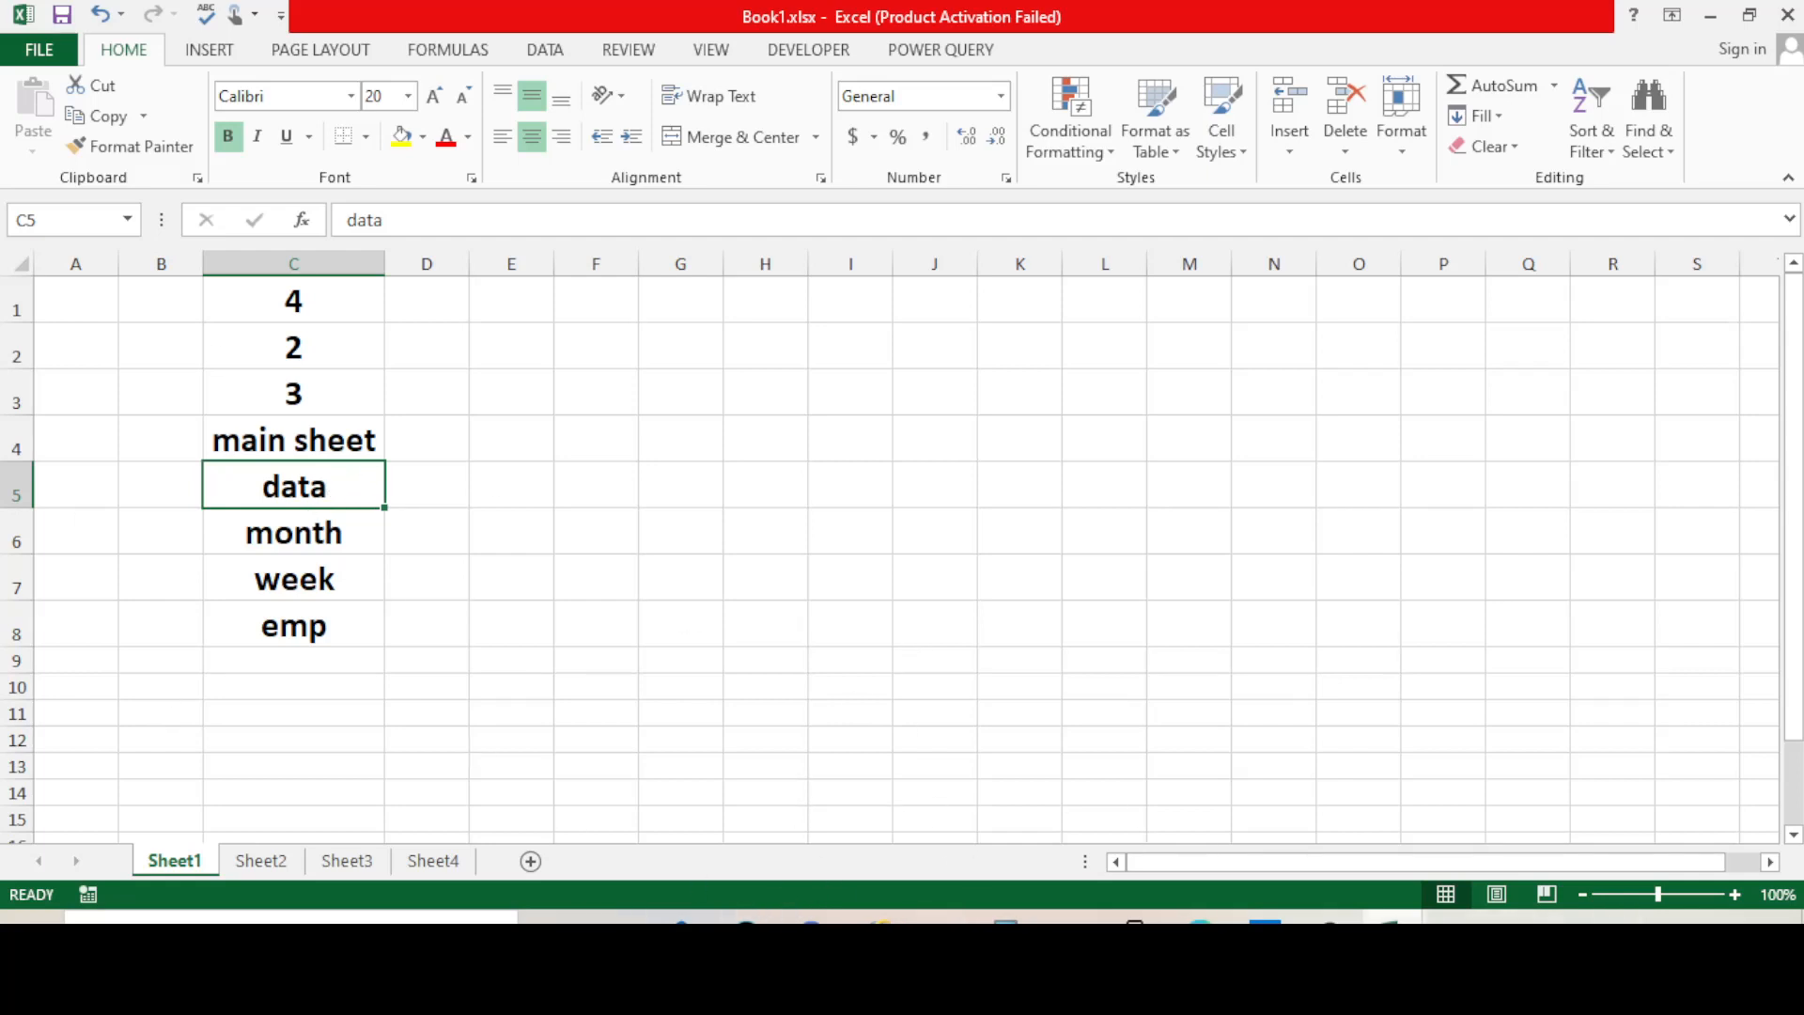
left_click(1390, 919)
left_click(1491, 831)
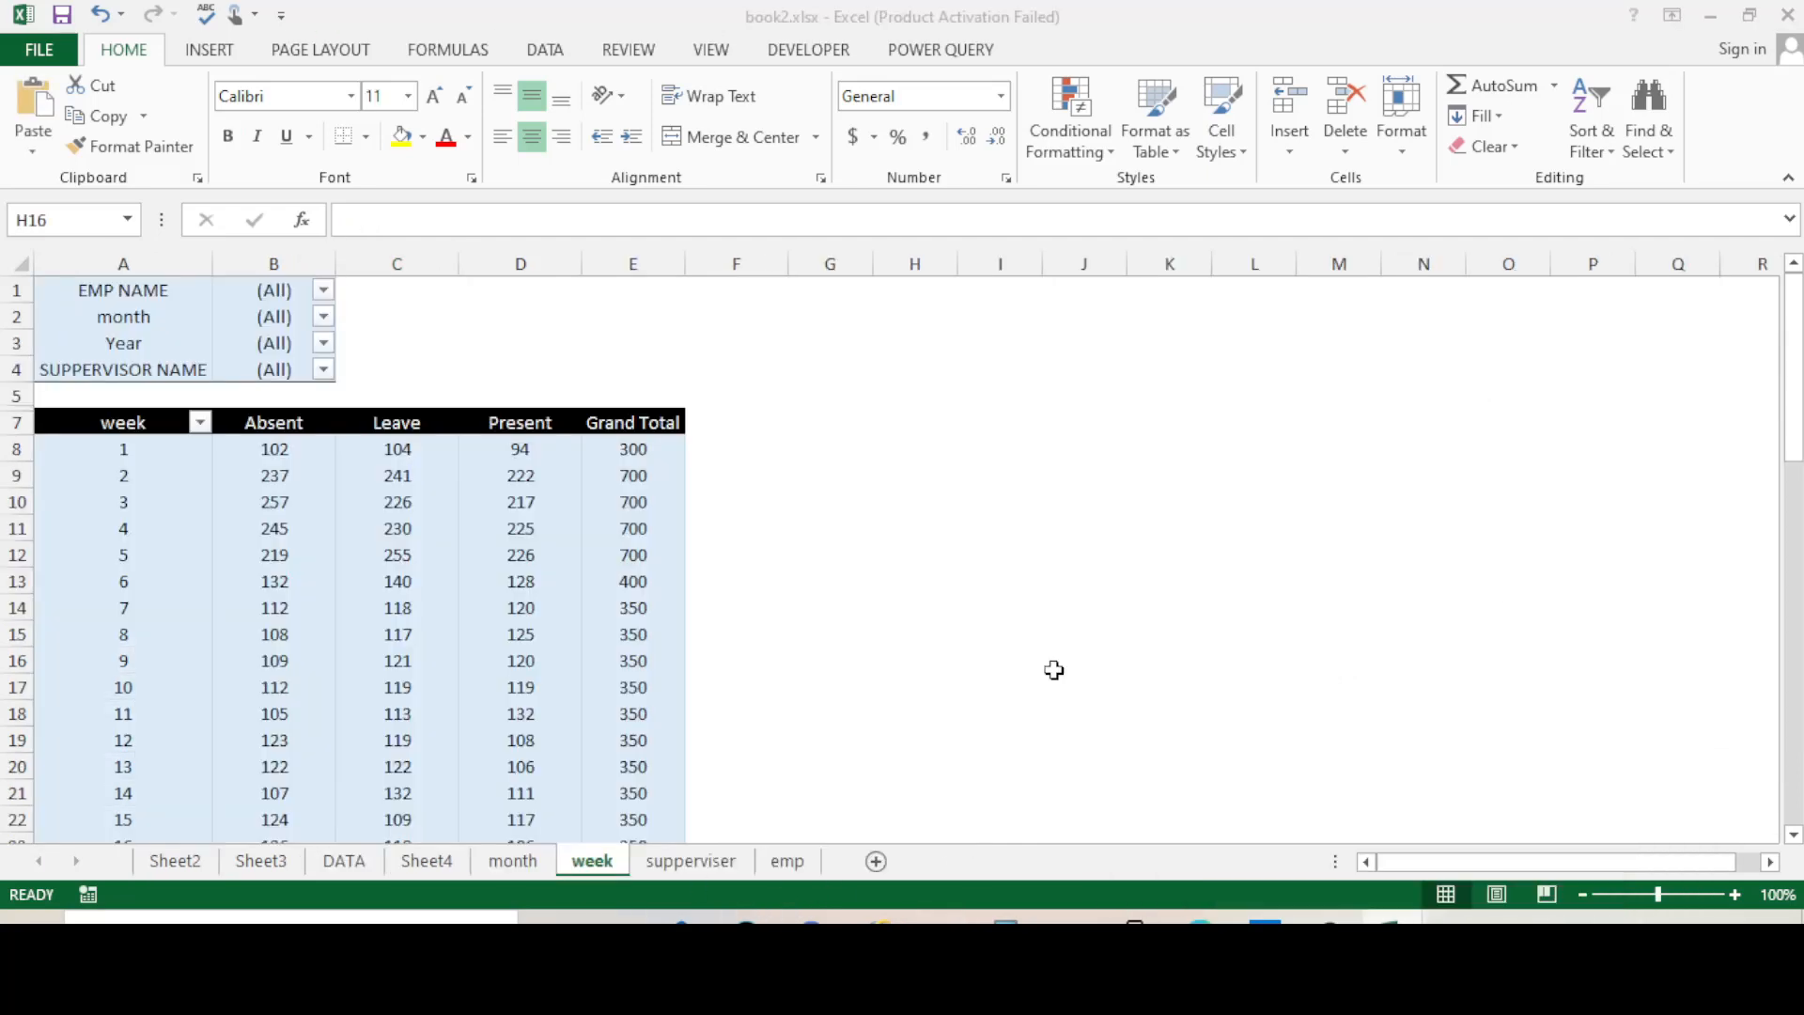
left_click(1022, 630)
left_click(344, 861)
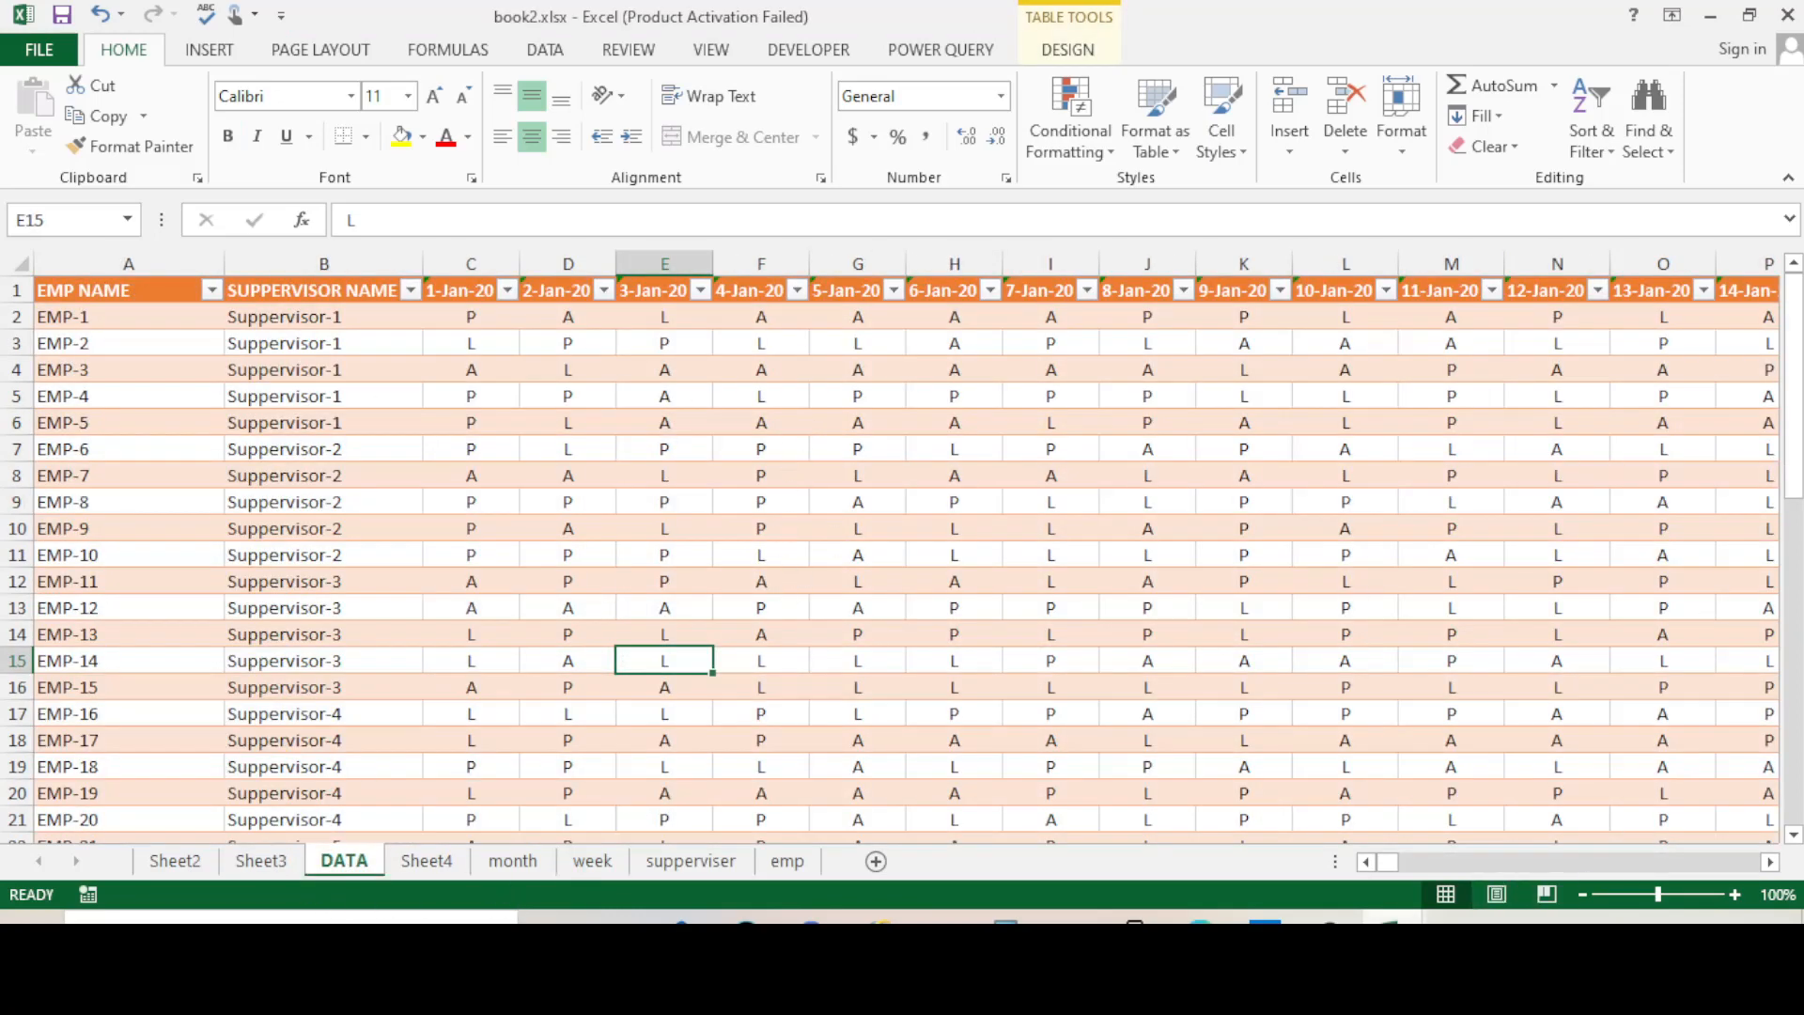
left_click(1281, 846)
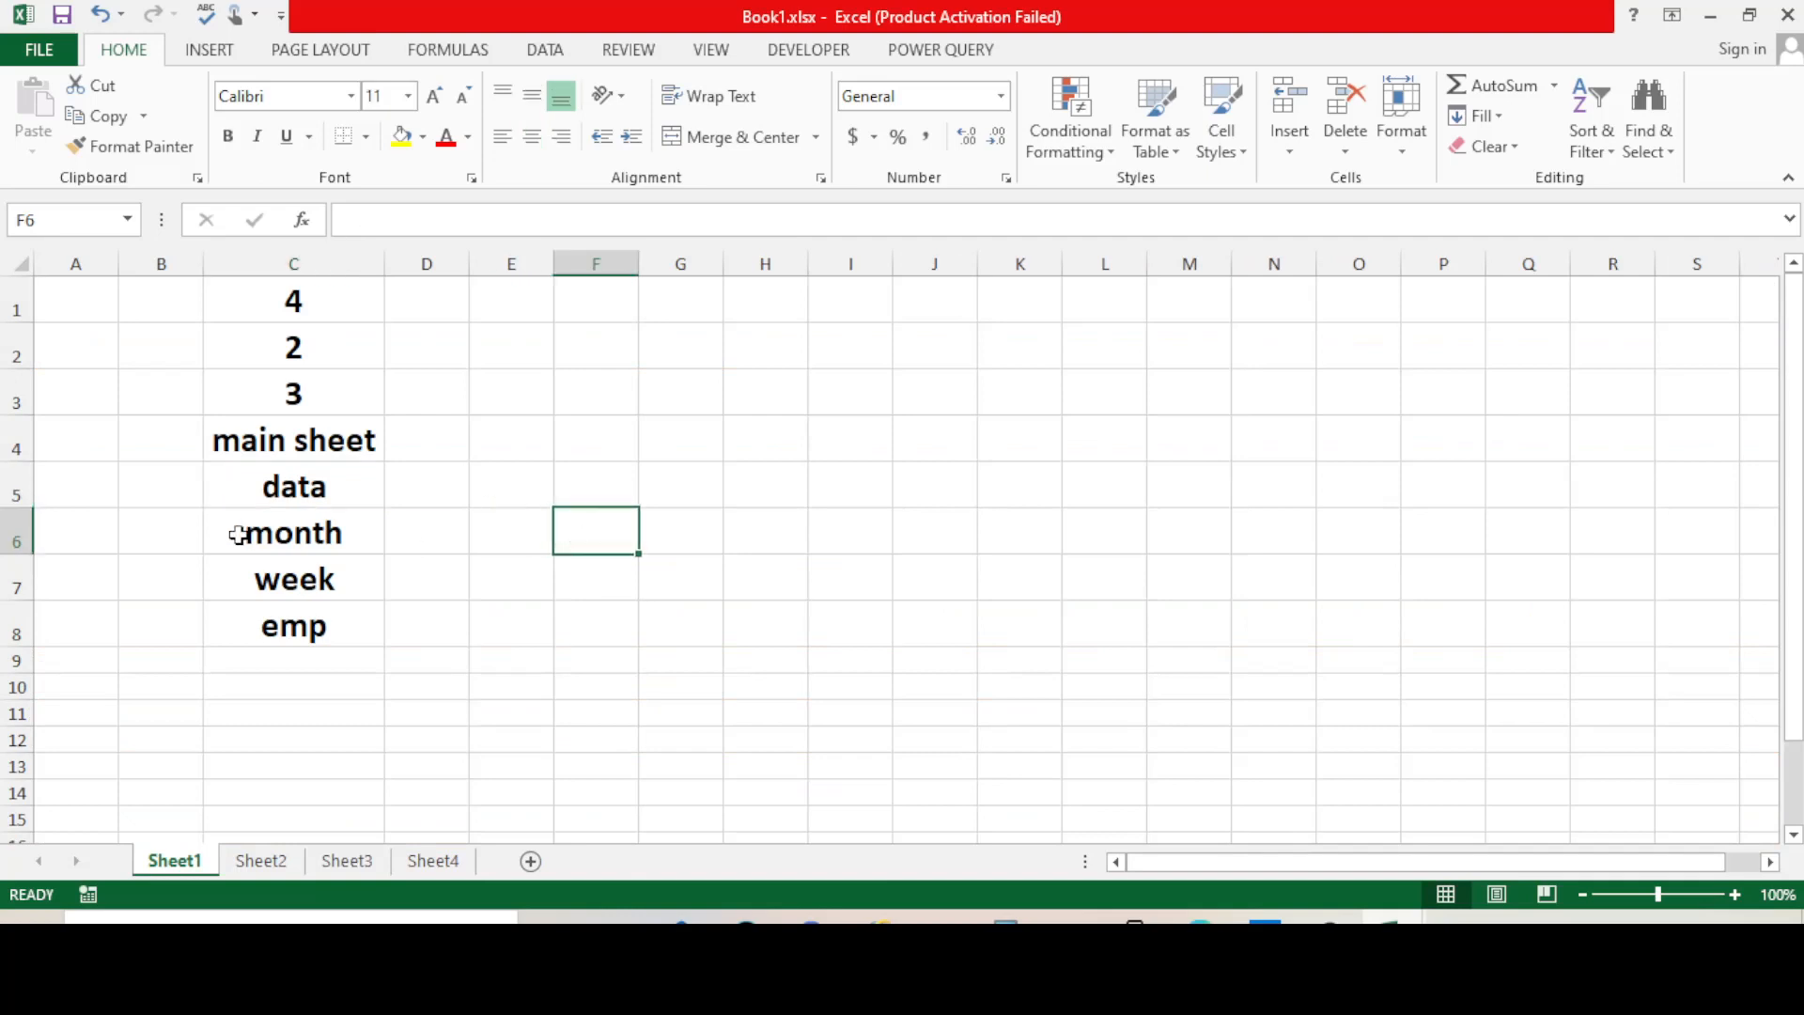
- Insert a hyperlink in the data cell C5 that points to the existing file book2.xlsx in the hyperlink folder
left_click(353, 489)
right_click(343, 494)
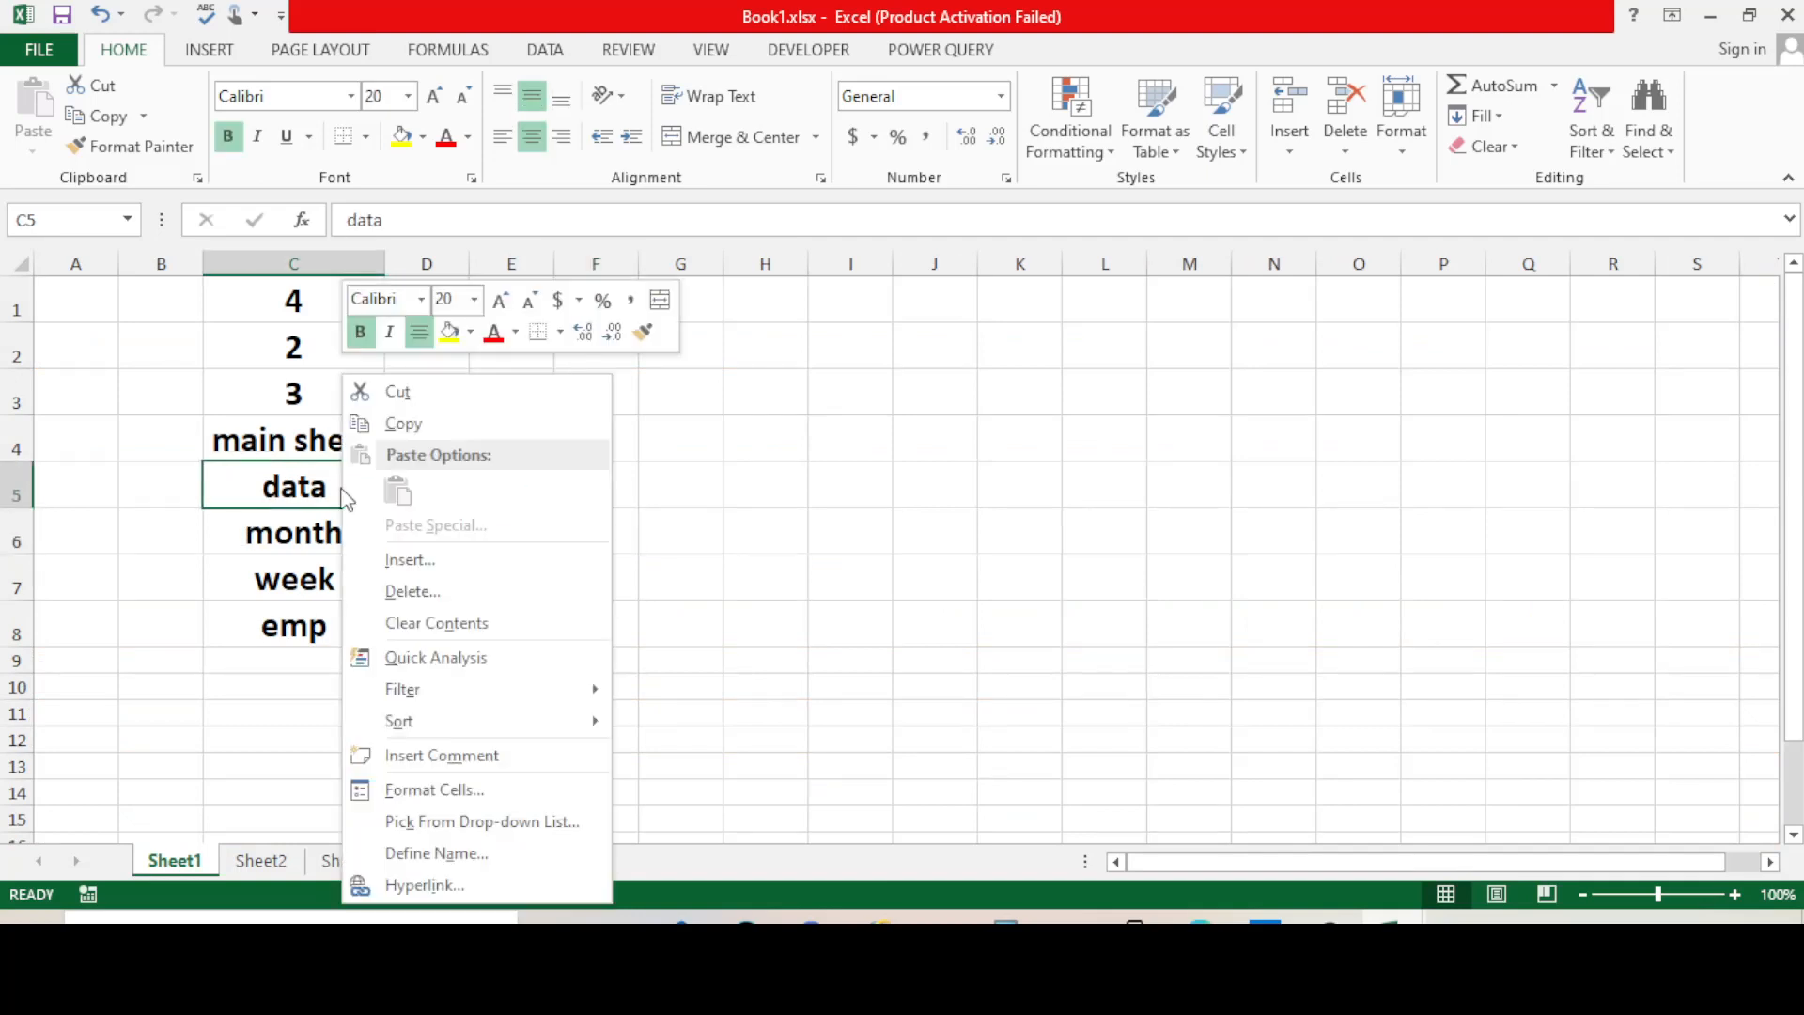
left_click(416, 886)
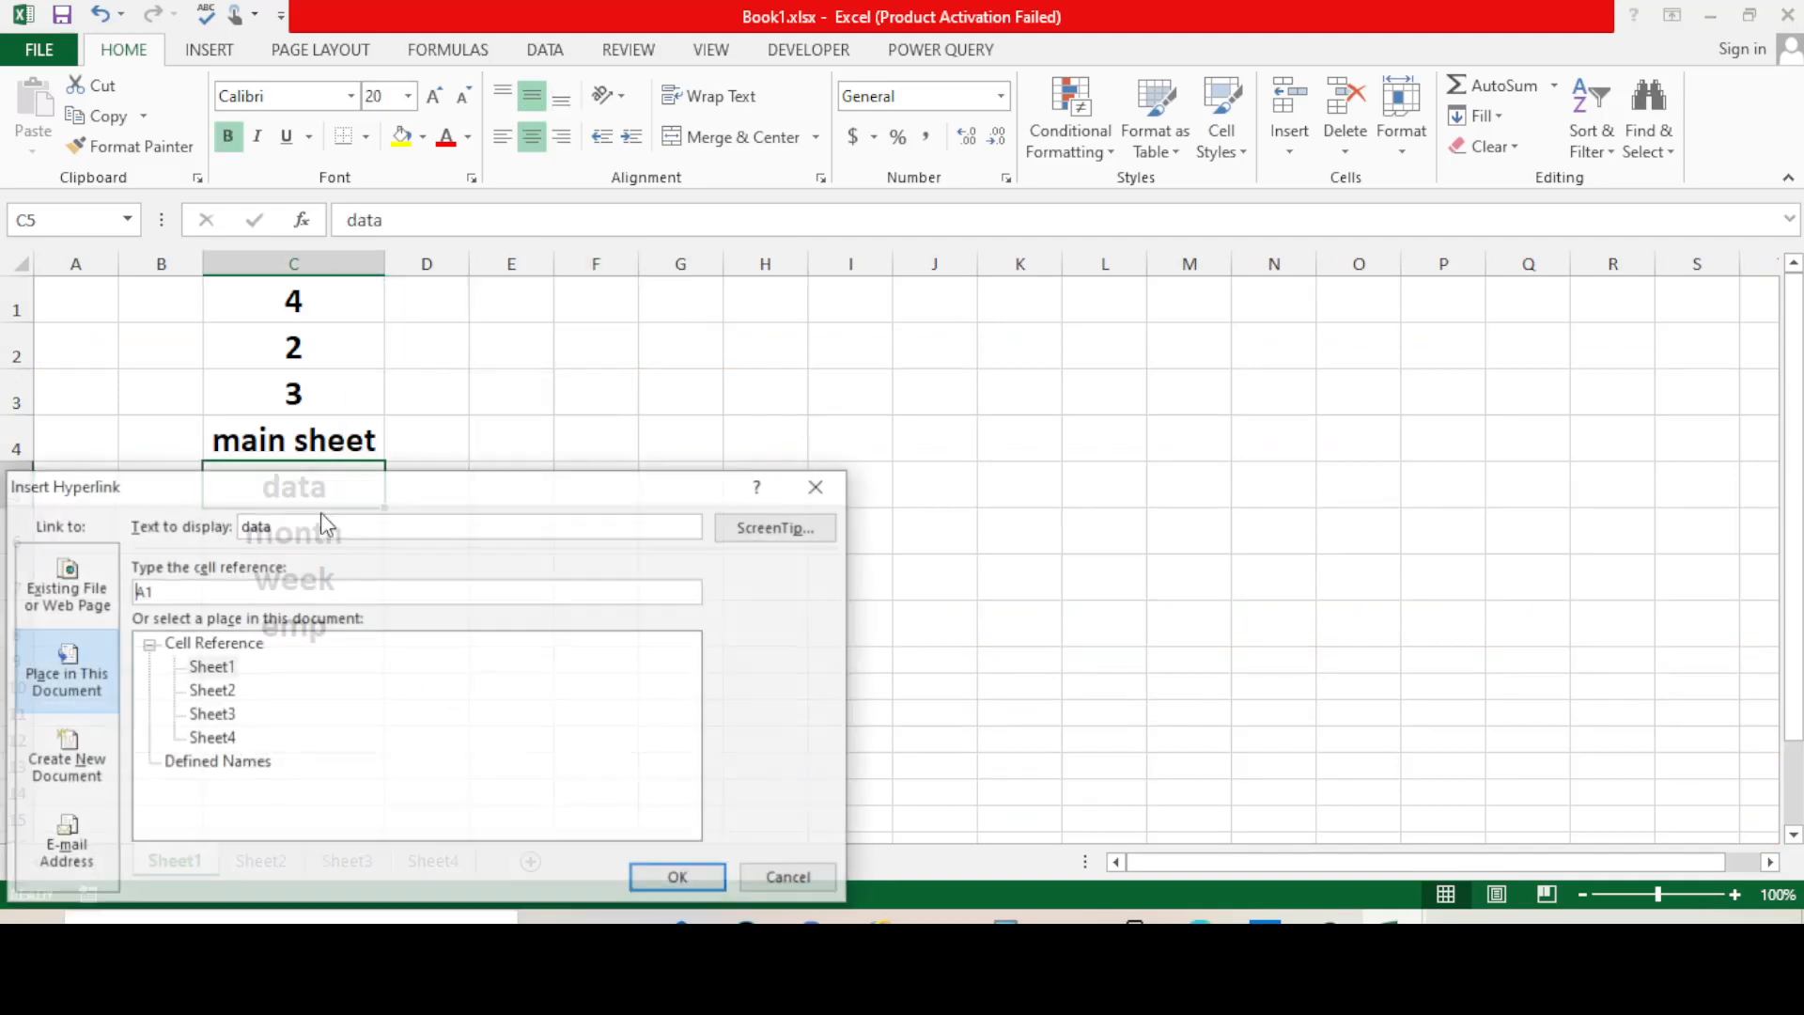
left_click_drag(417, 486, 1057, 210)
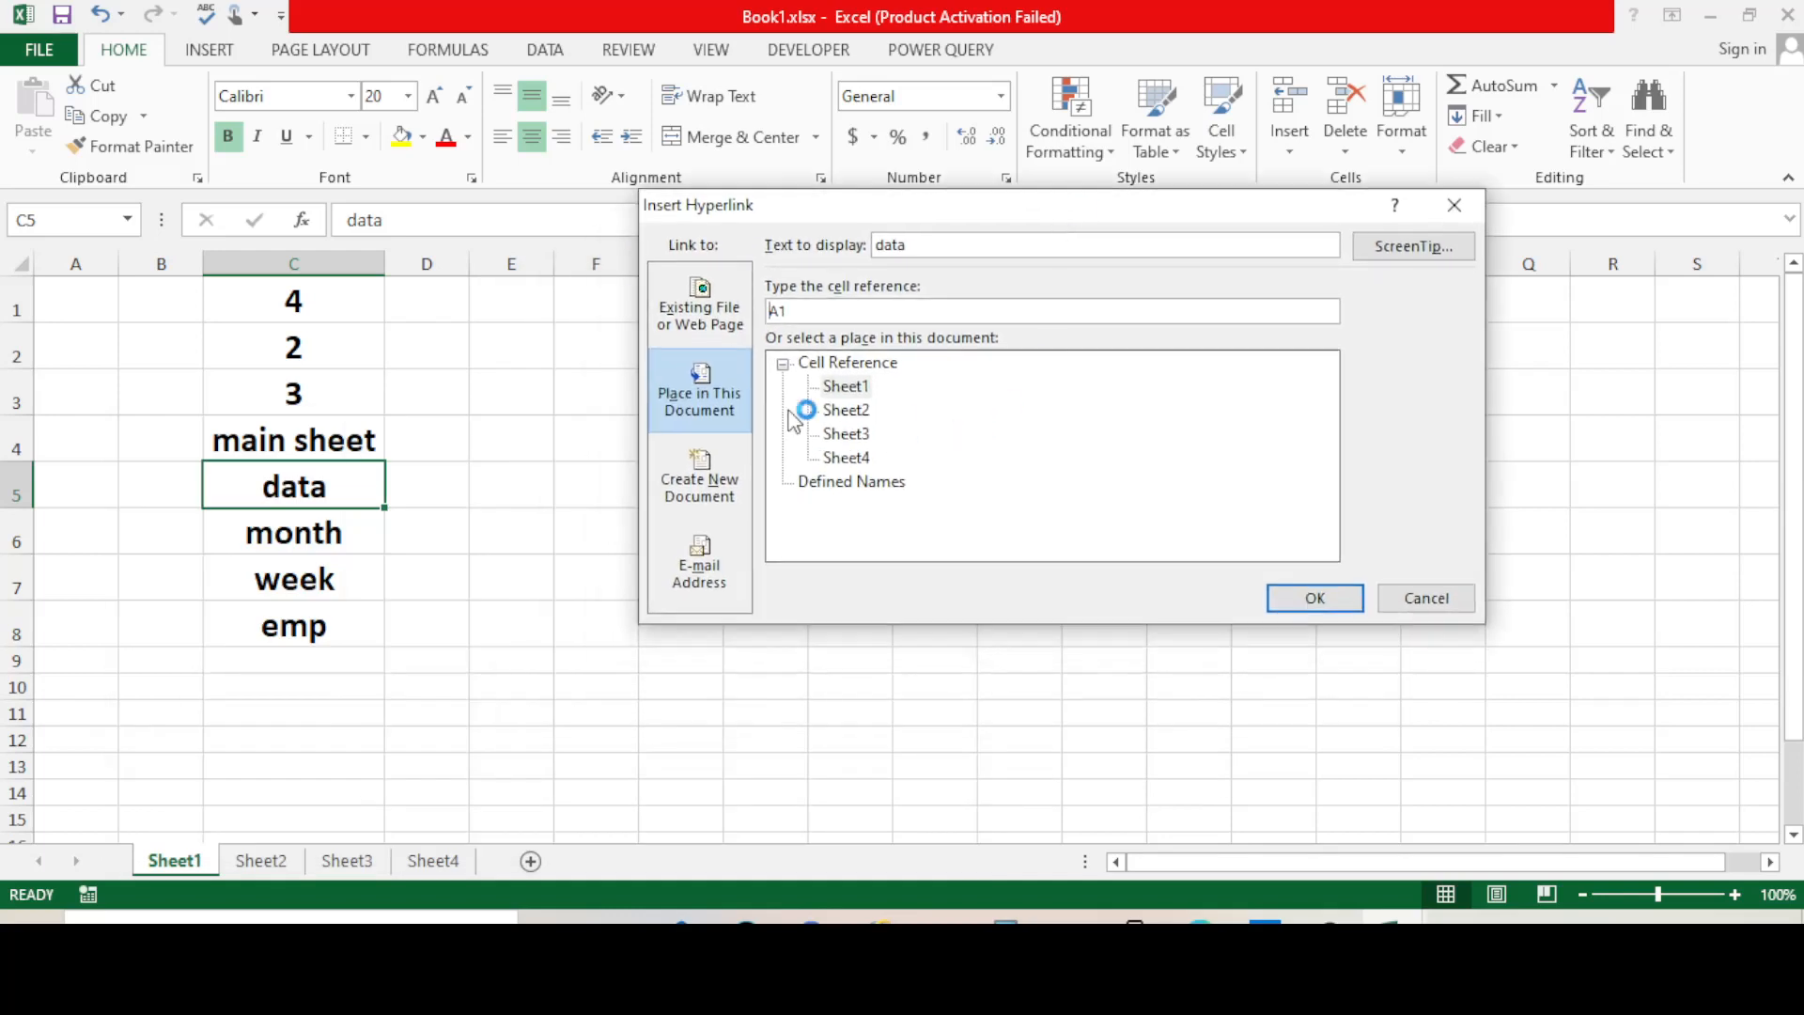
left_click(749, 381)
left_click(707, 307)
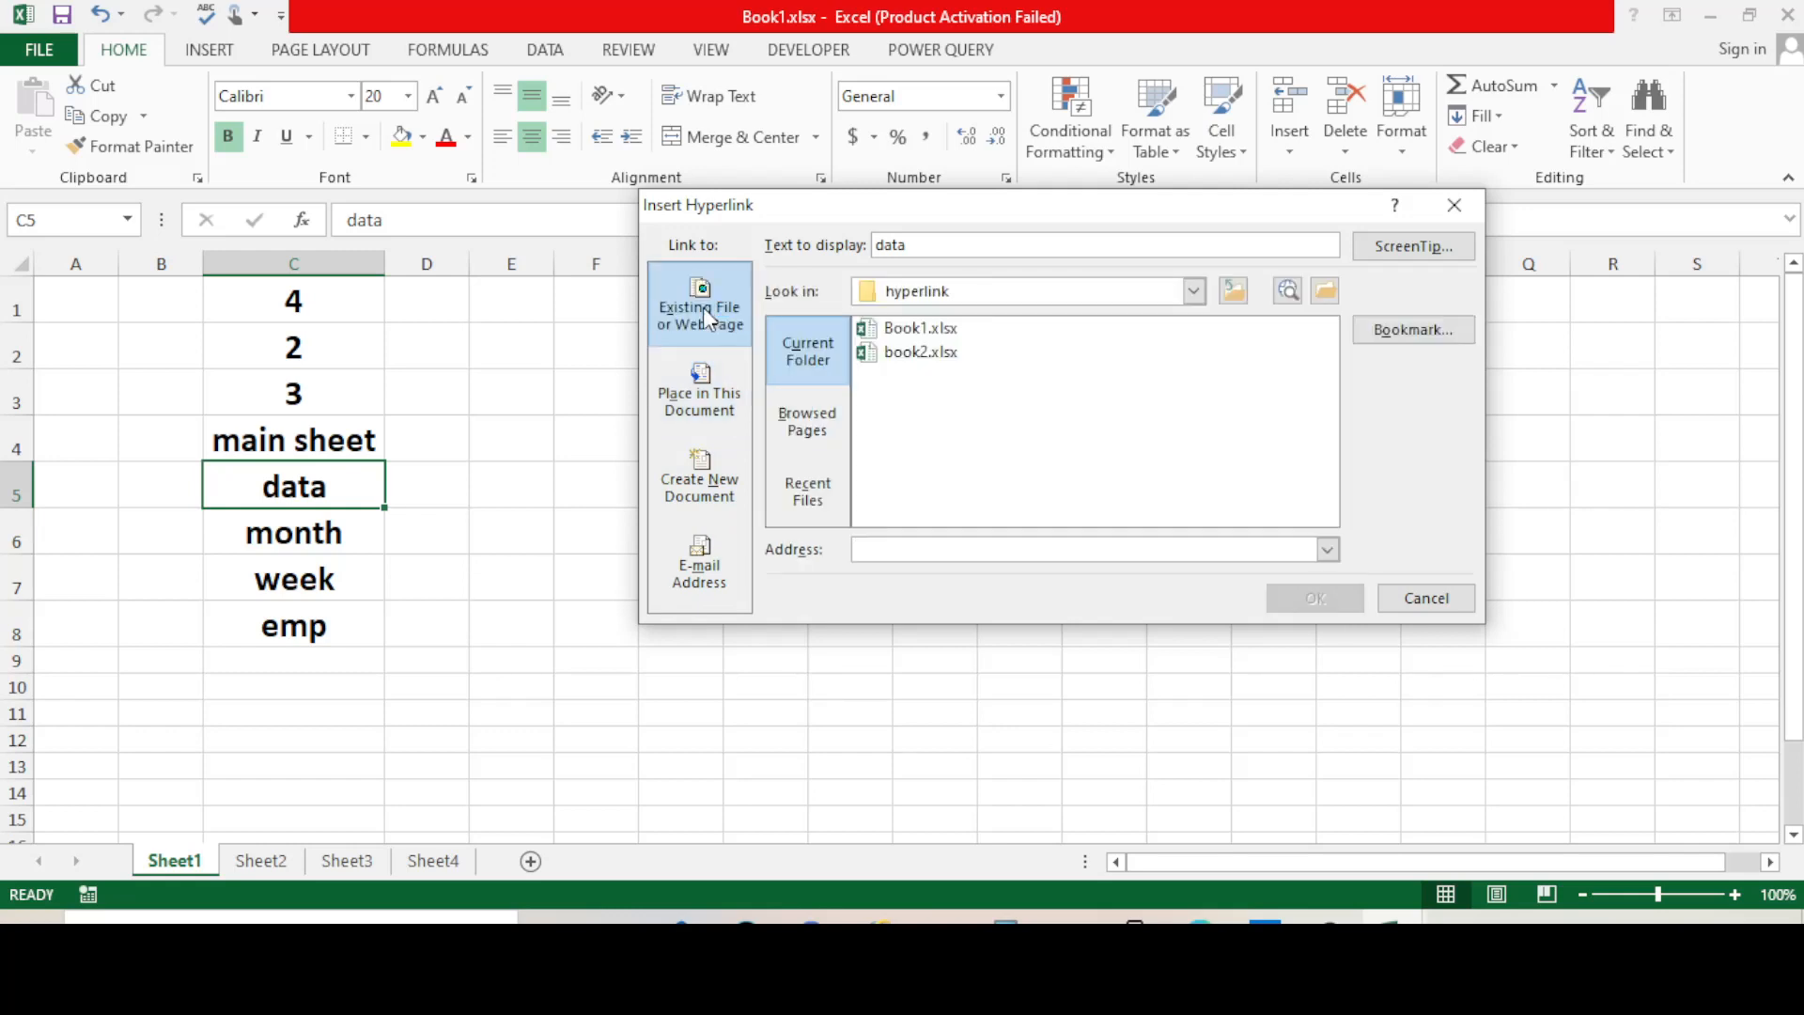
left_click(1321, 291)
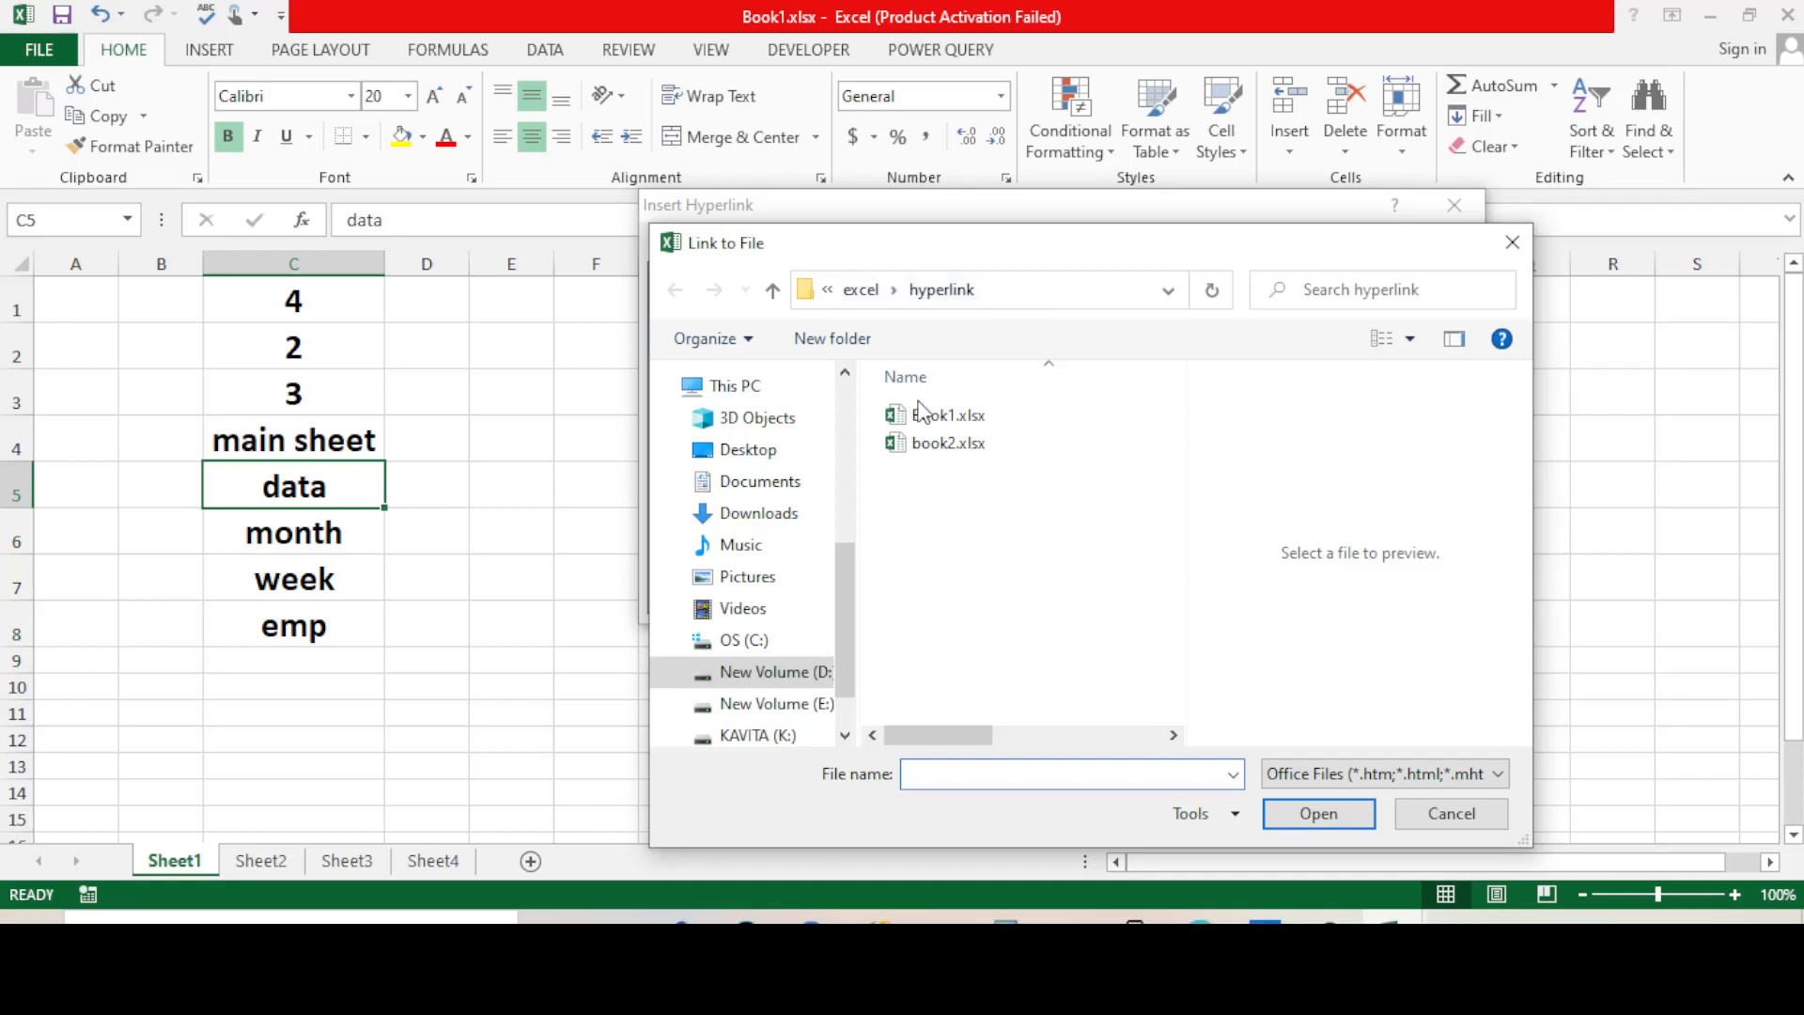
left_click(943, 454)
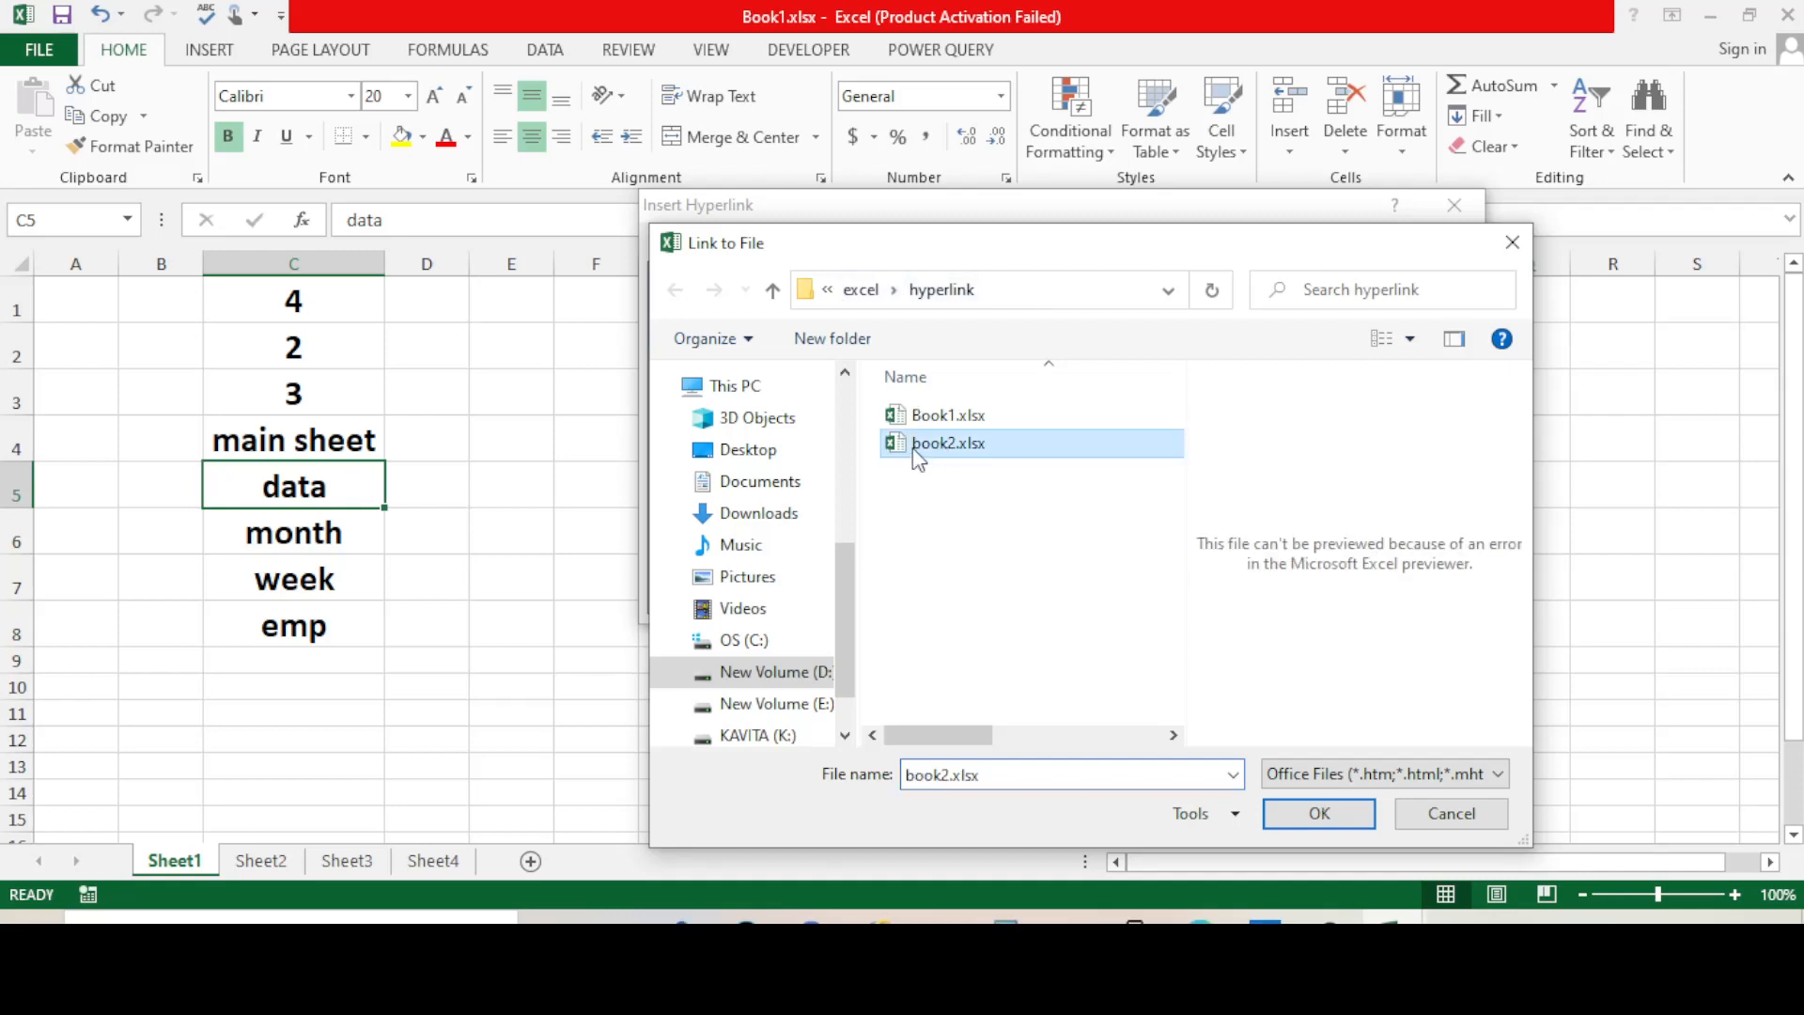
left_click(1305, 827)
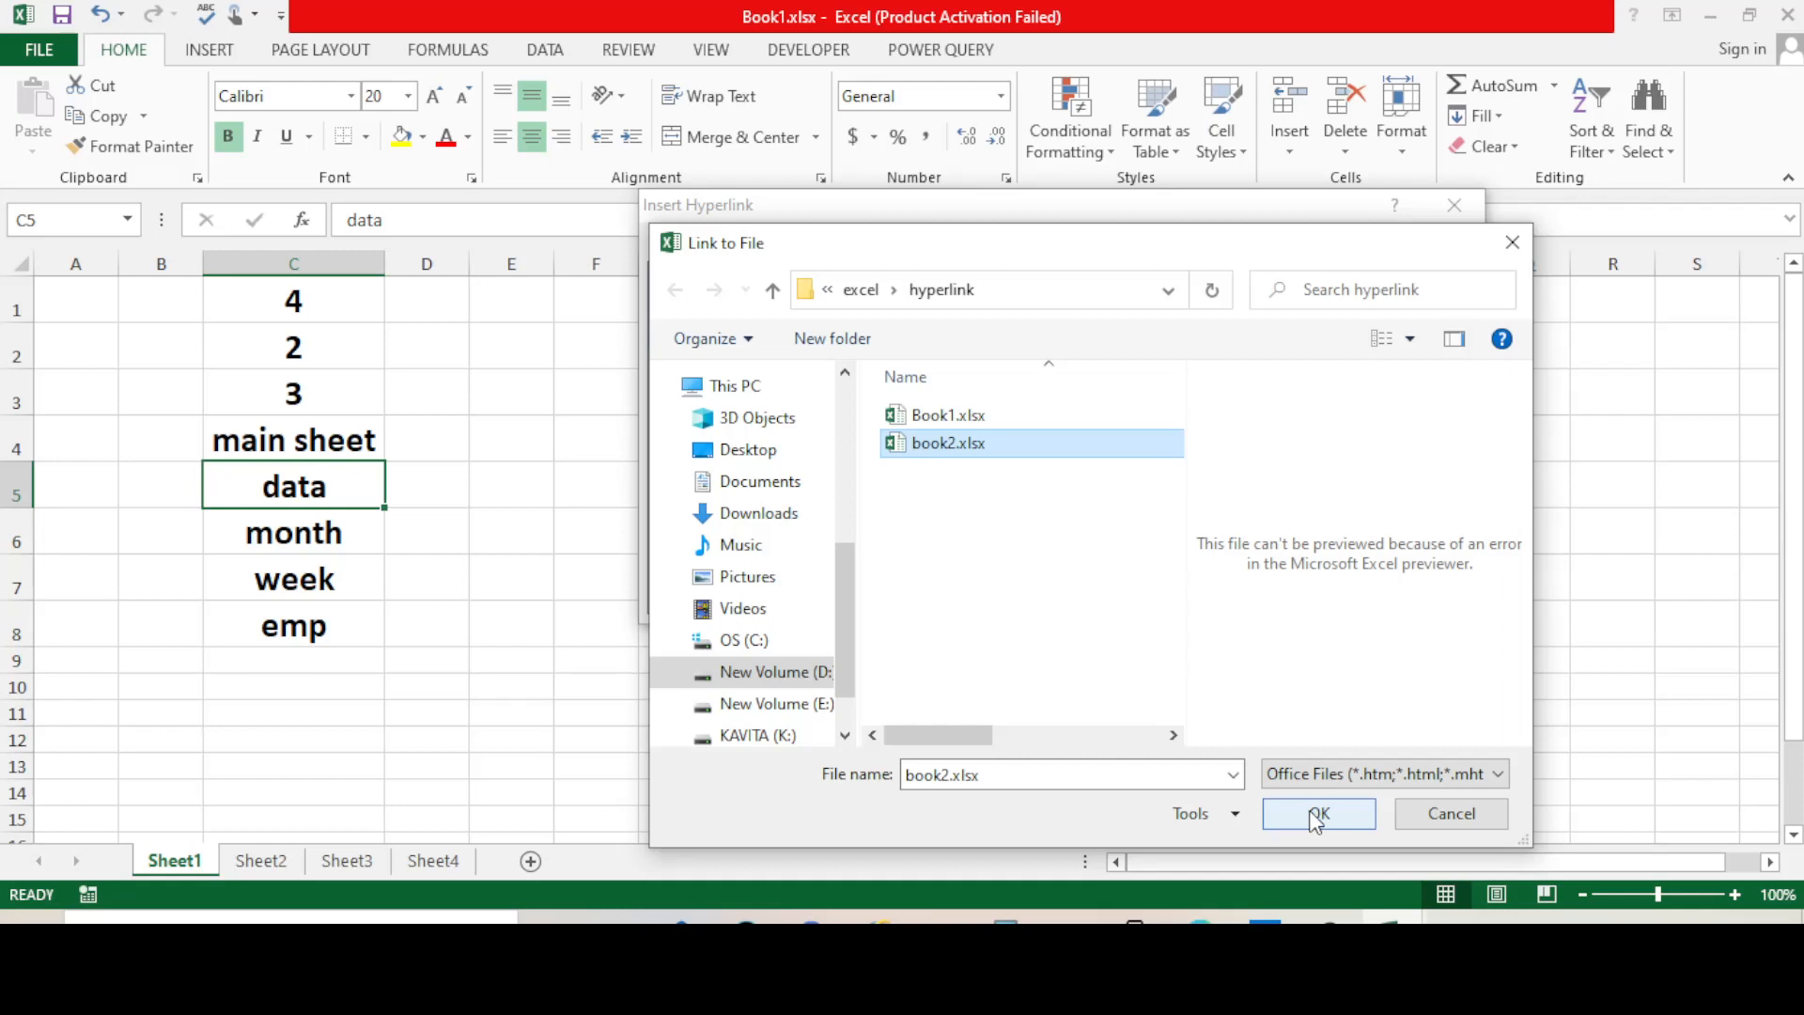
left_click(1315, 816)
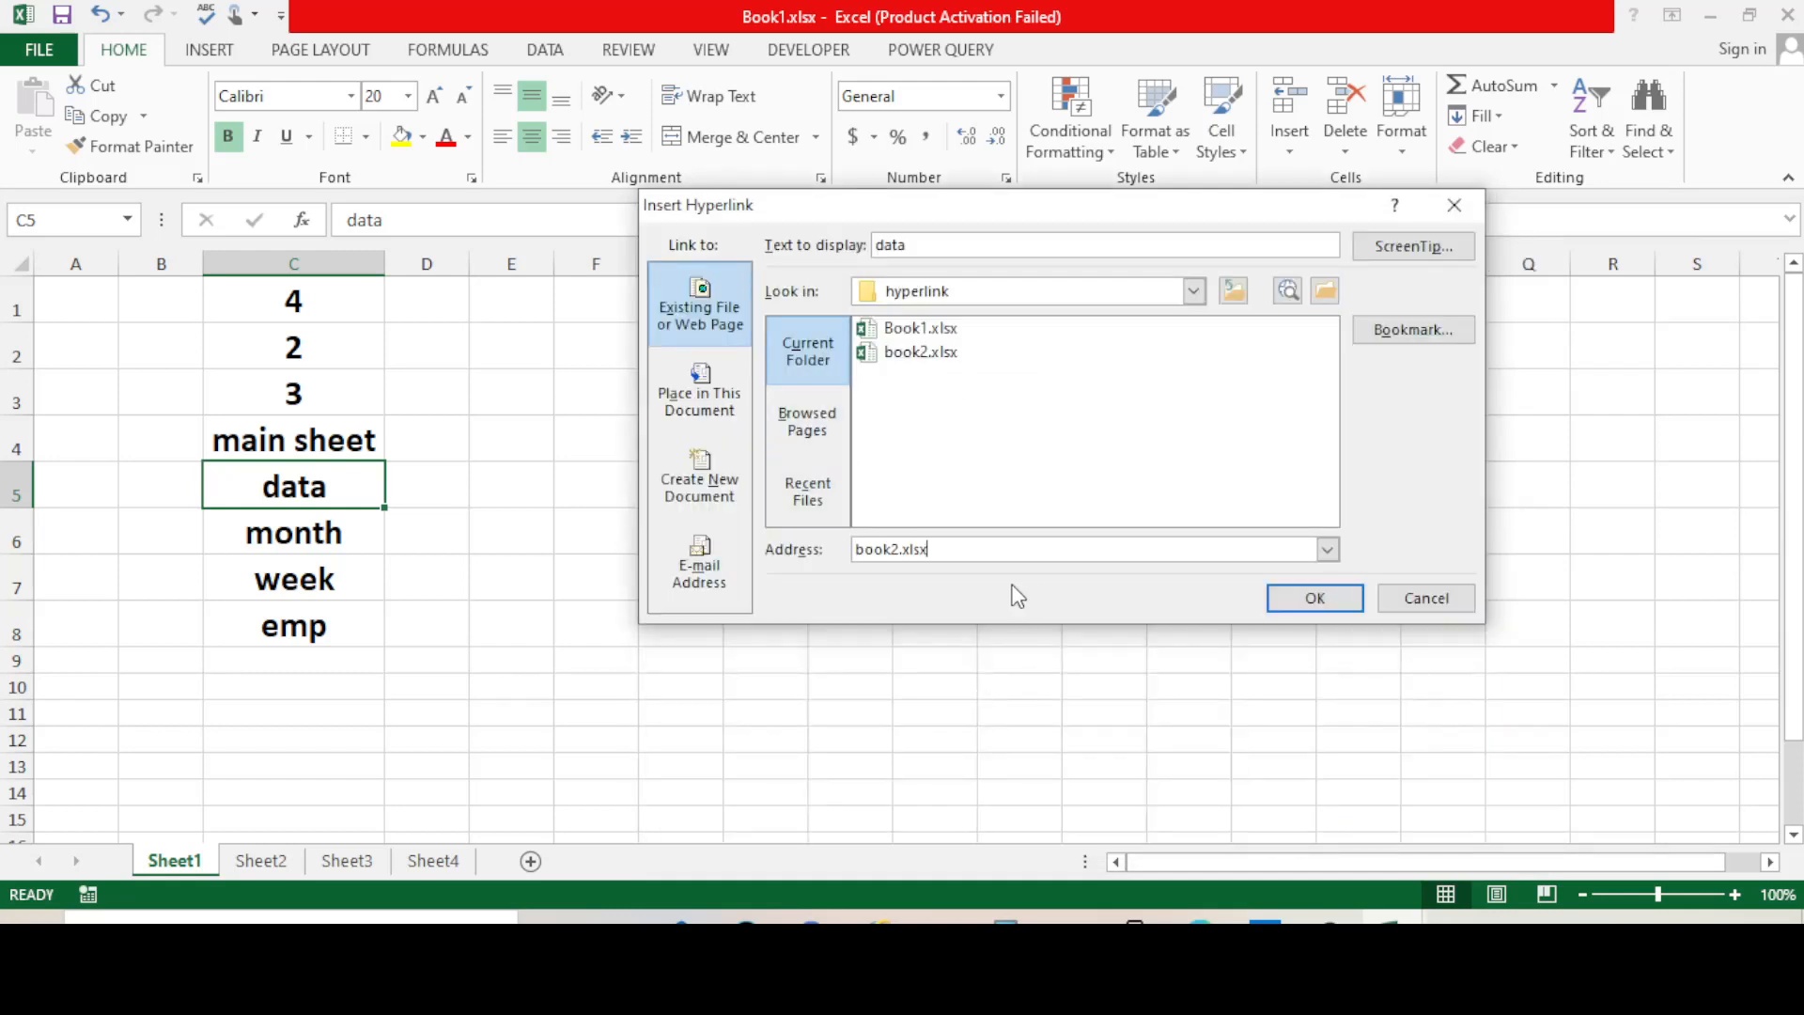
left_click(1315, 602)
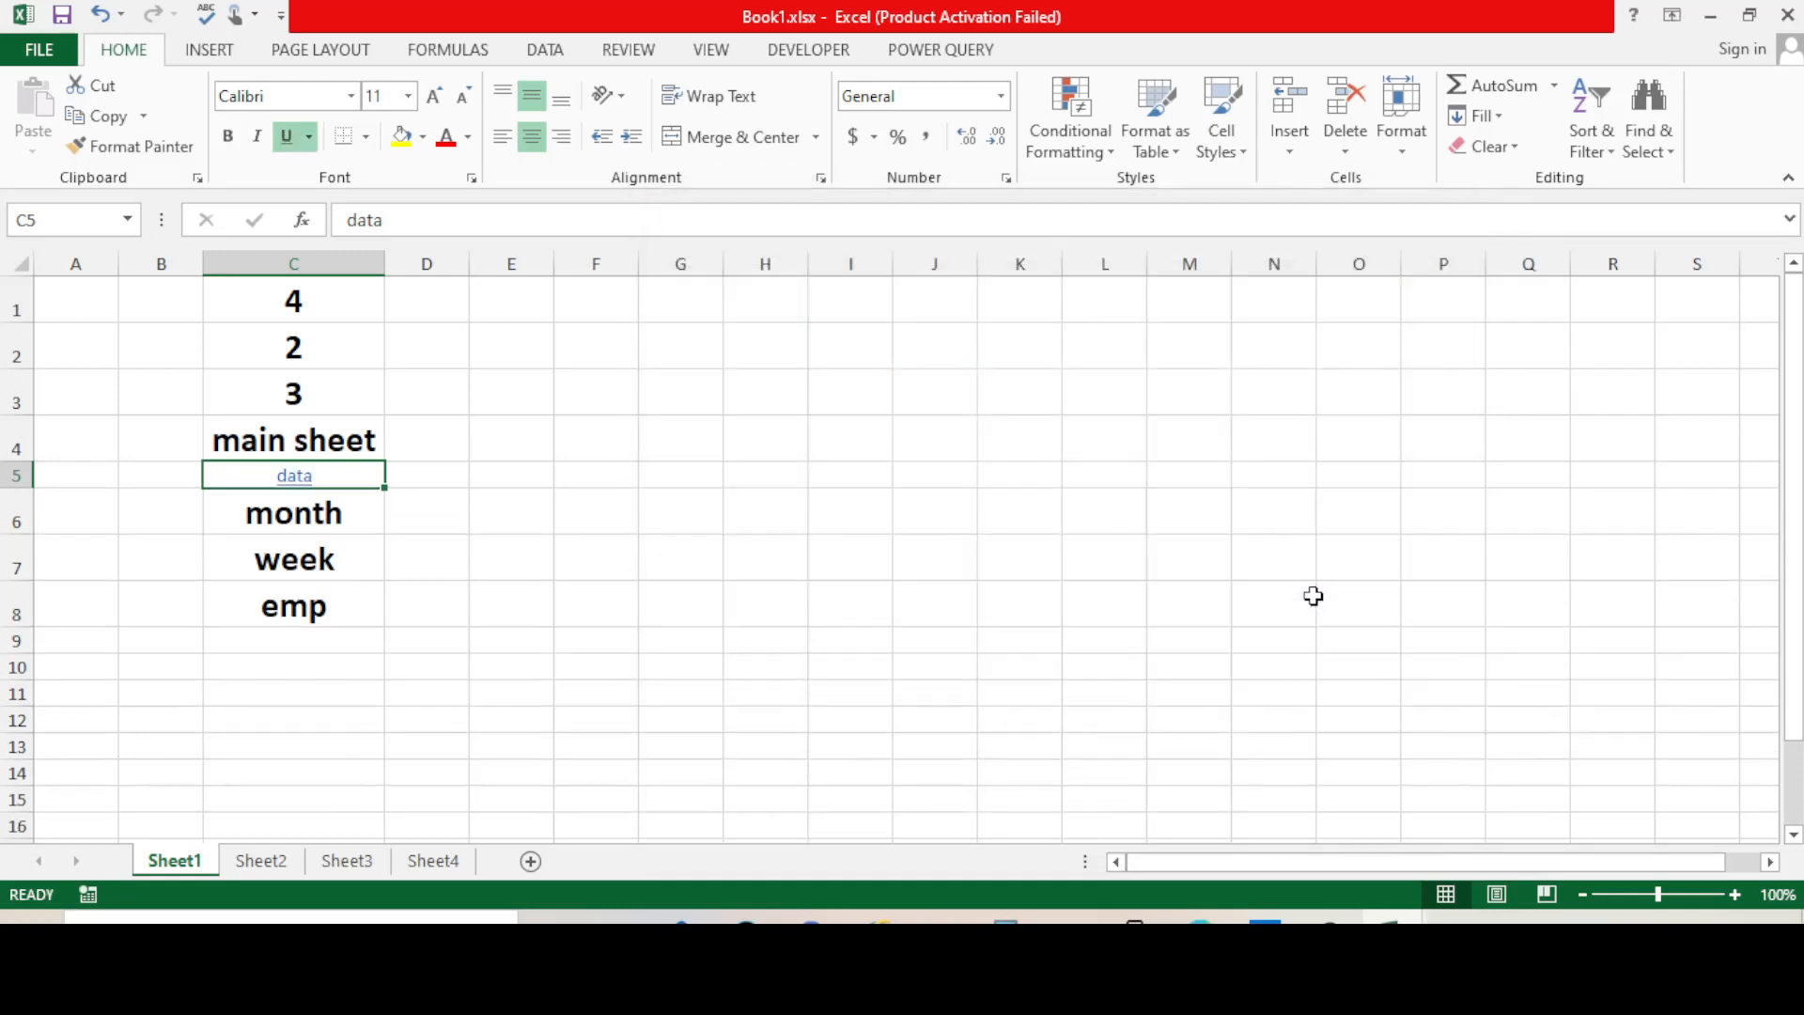
left_click(705, 524)
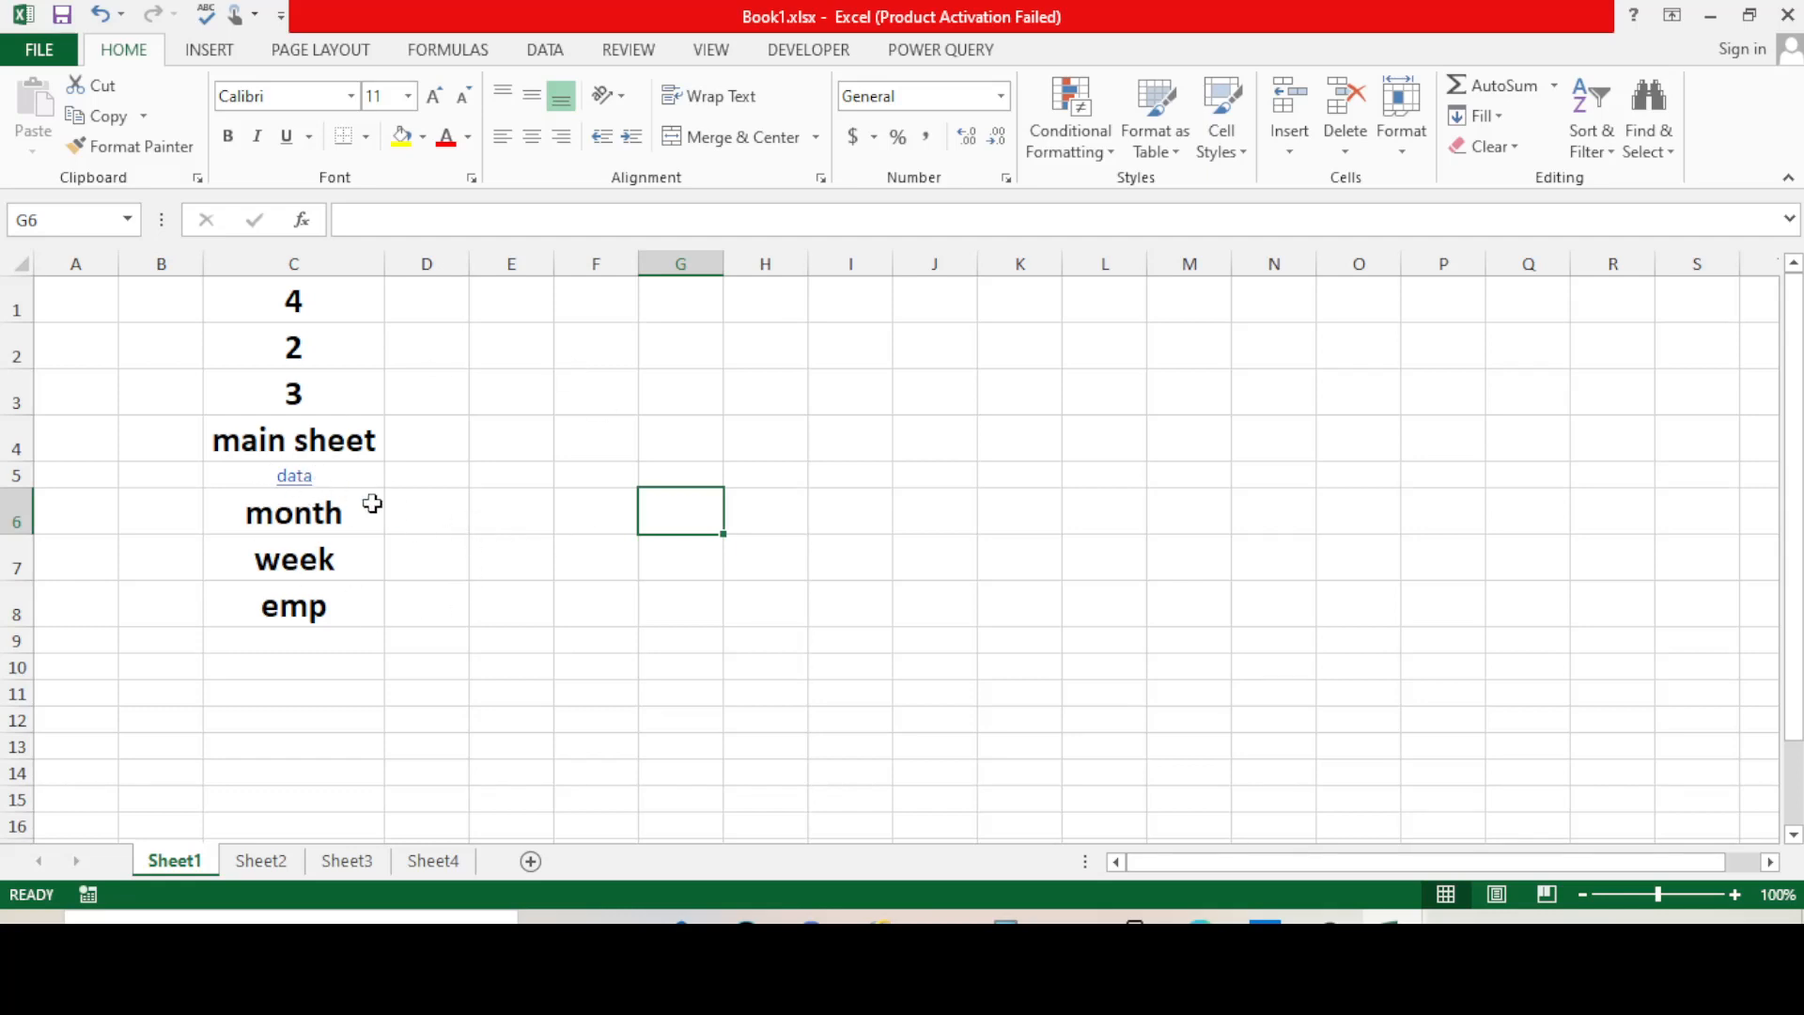
- Test the data hyperlink in C5, view the month and DATA sheets of book2.xlsx, and return to Book1.xlsx
left_click(297, 479)
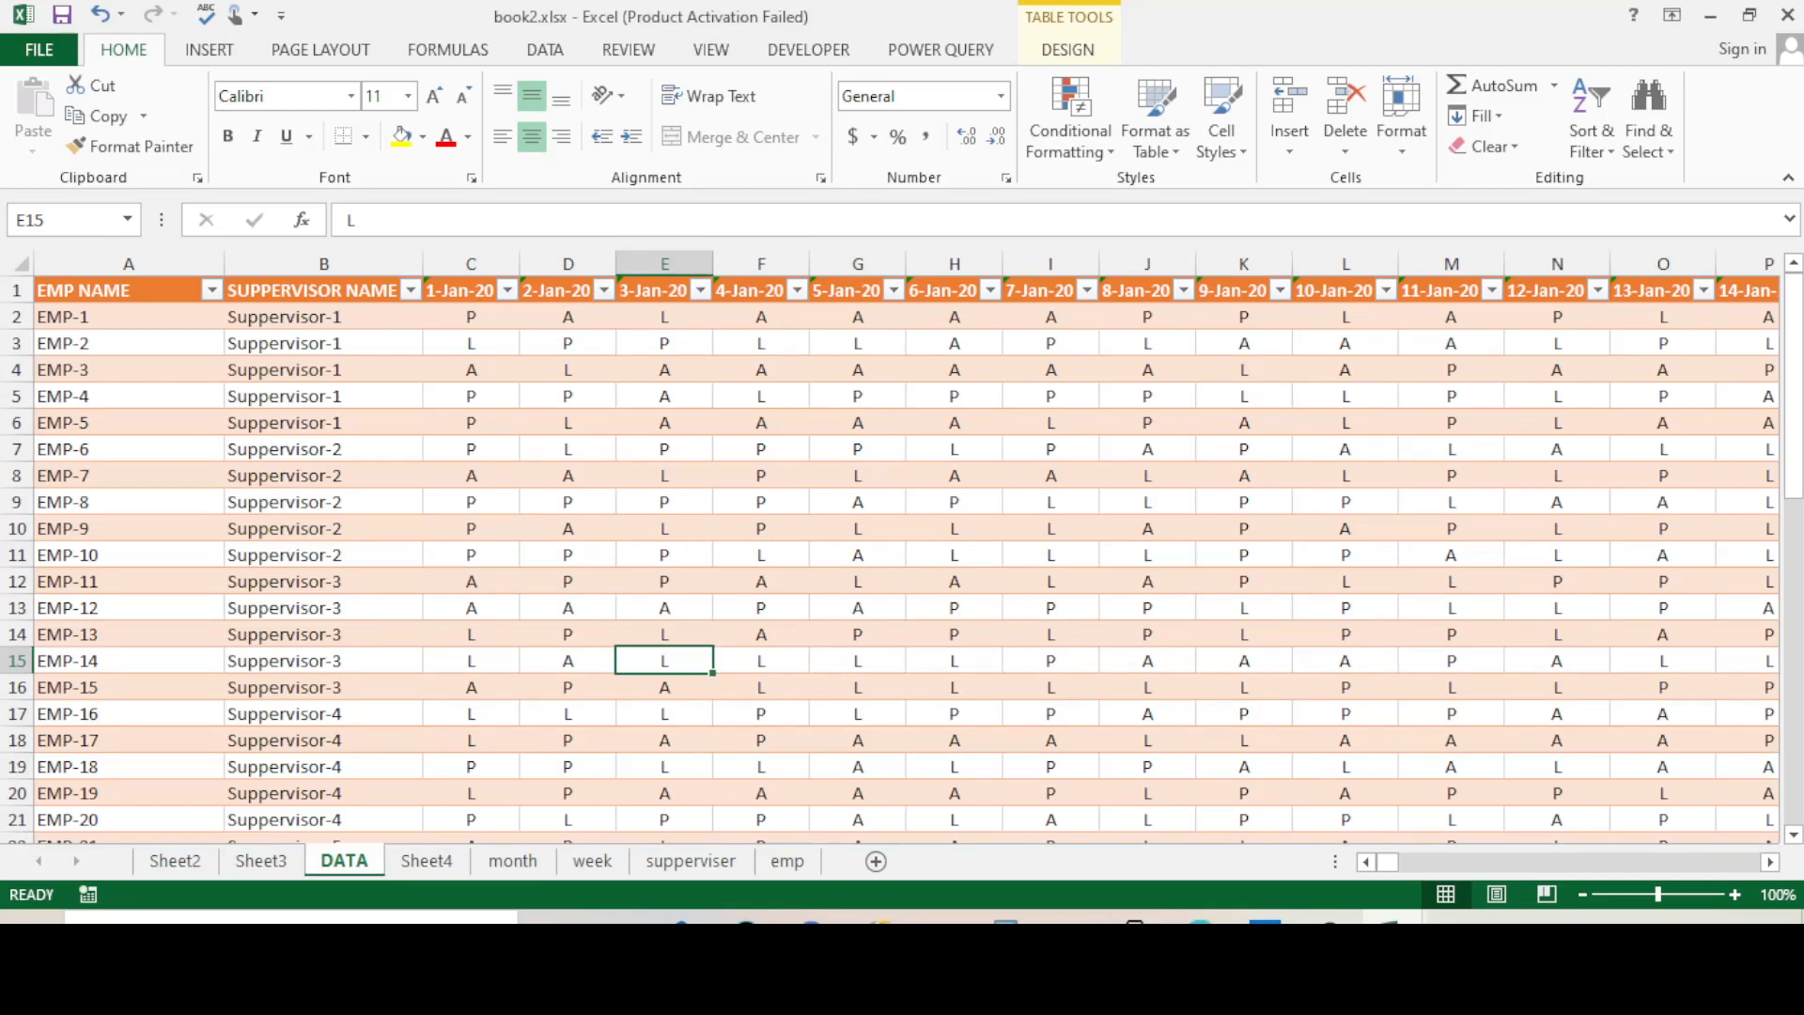
left_click(508, 865)
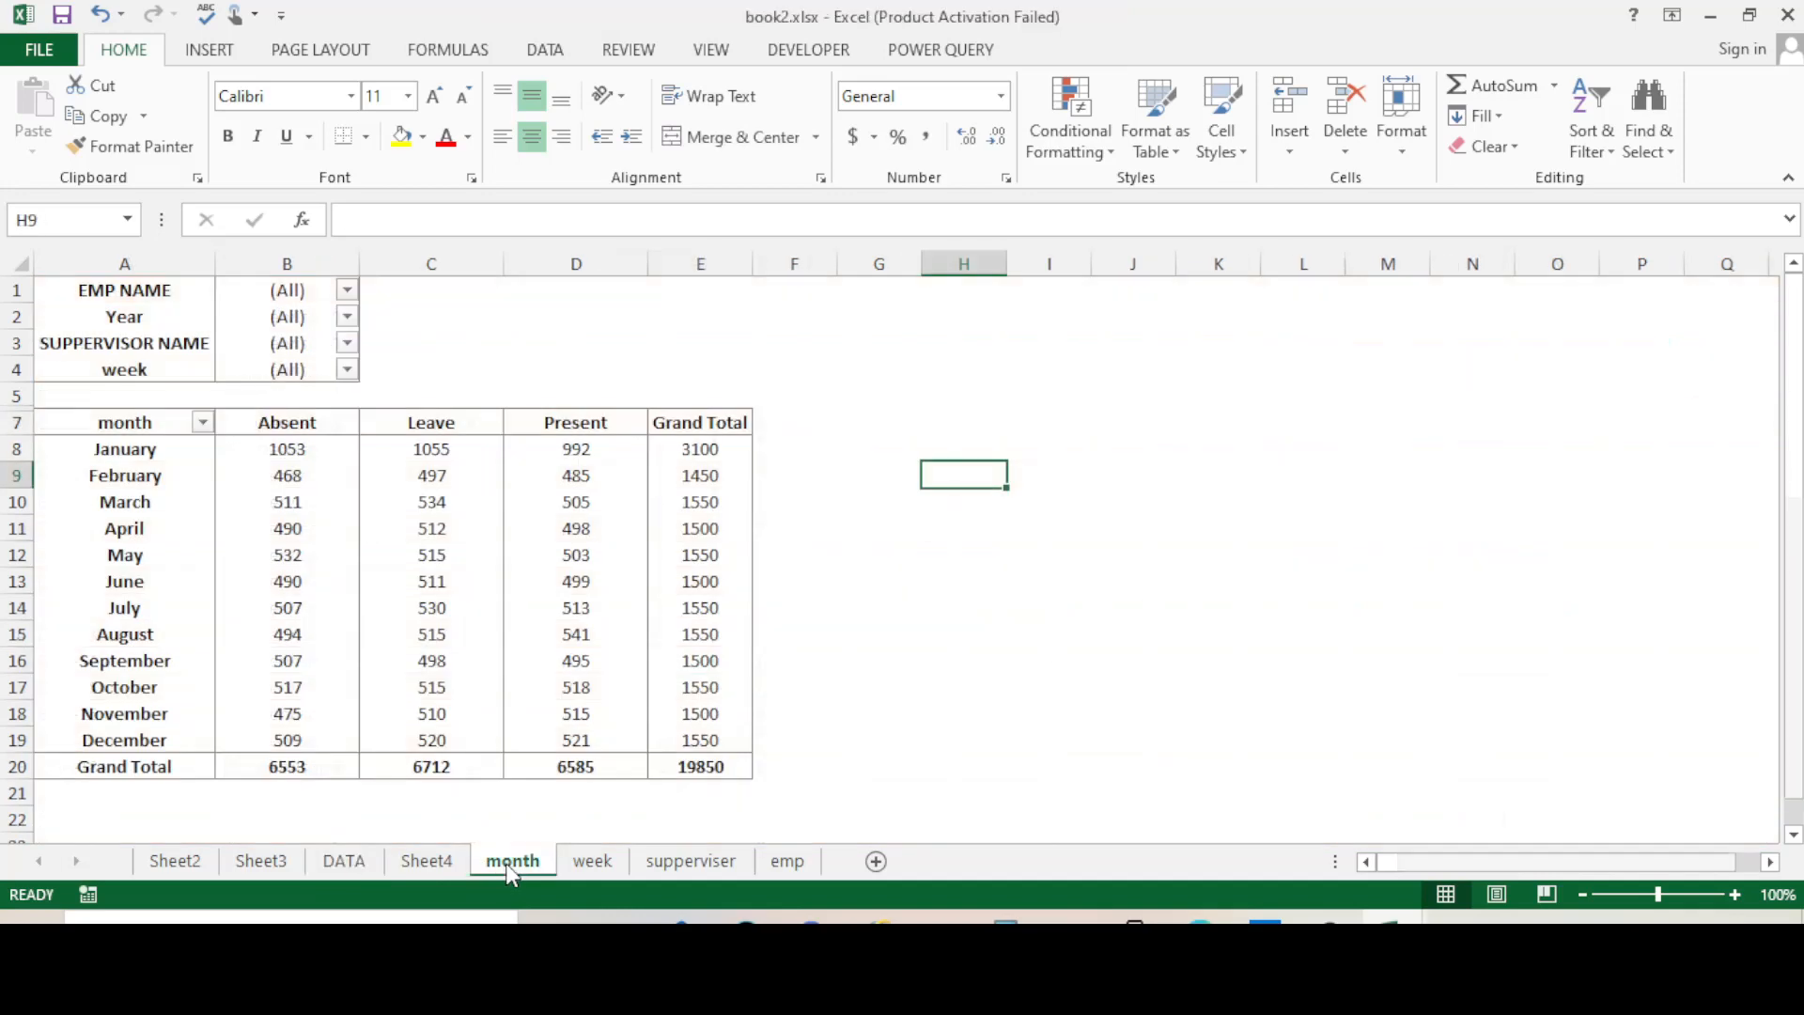
left_click(329, 860)
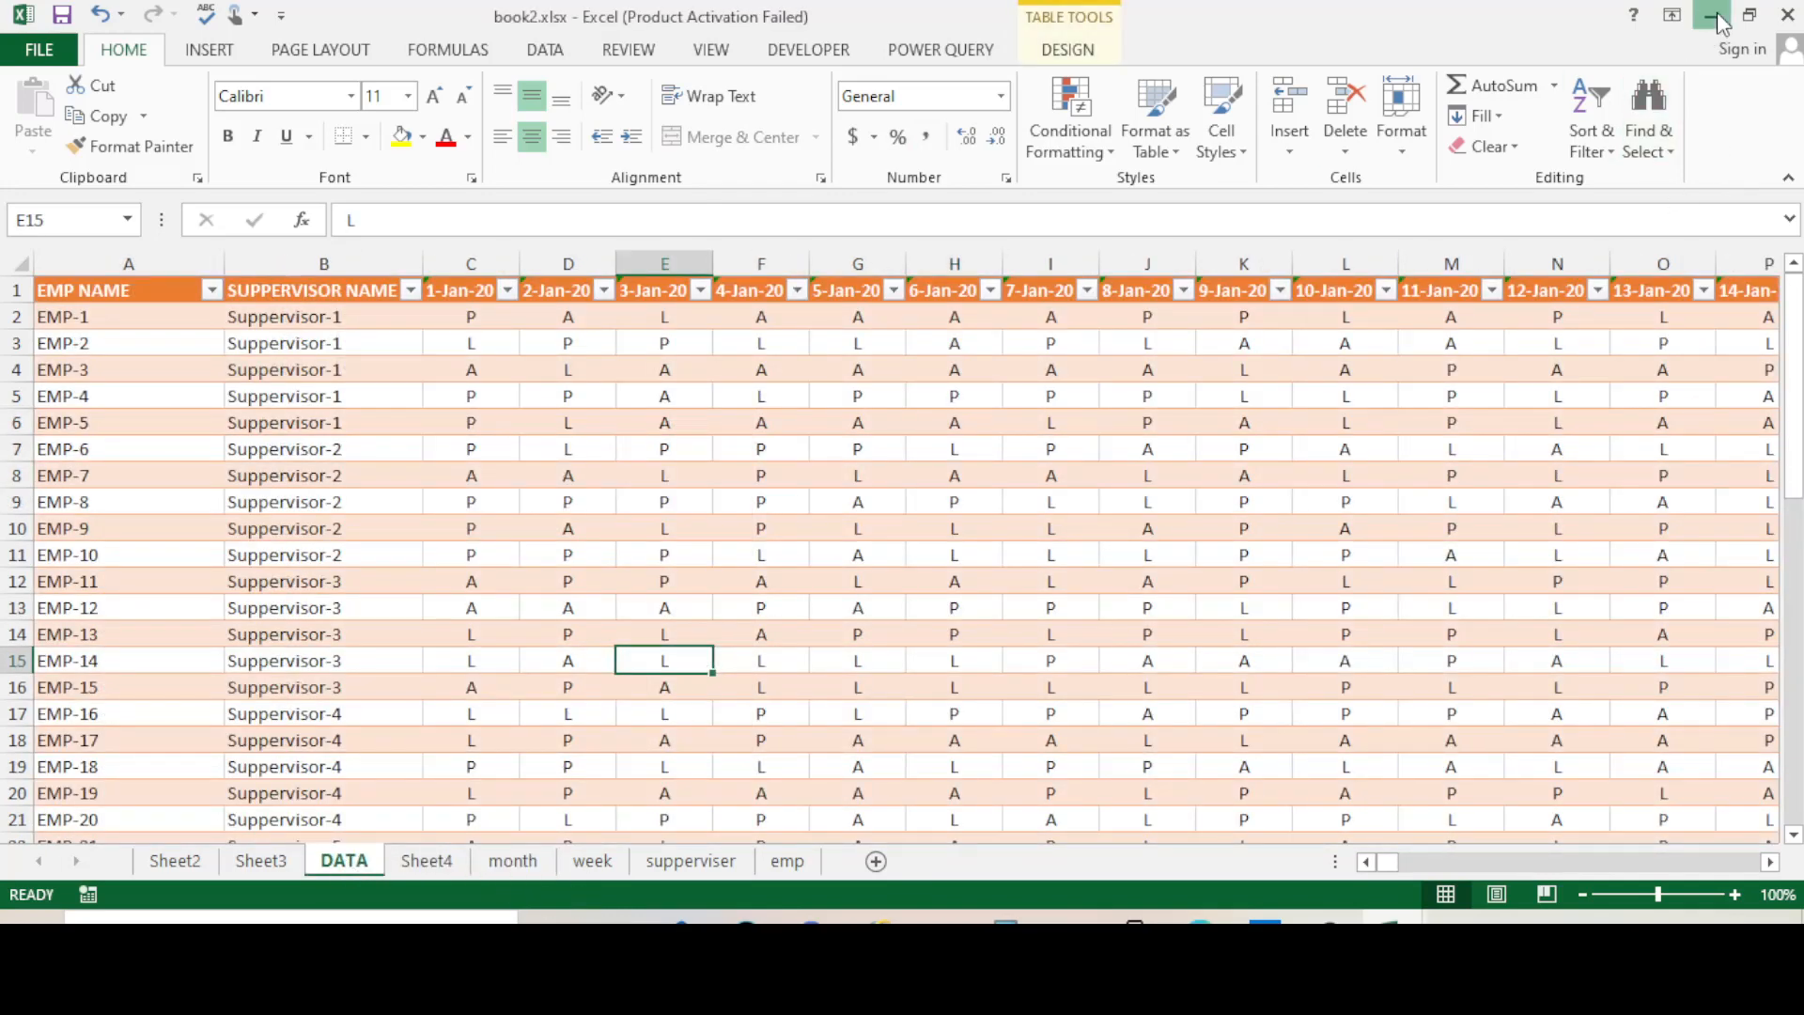
left_click(1711, 16)
left_click(747, 609)
- Insert a hyperlink in the month cell C6 that points to the existing file book2.xlsx in the hyperlink folder
left_click(295, 517)
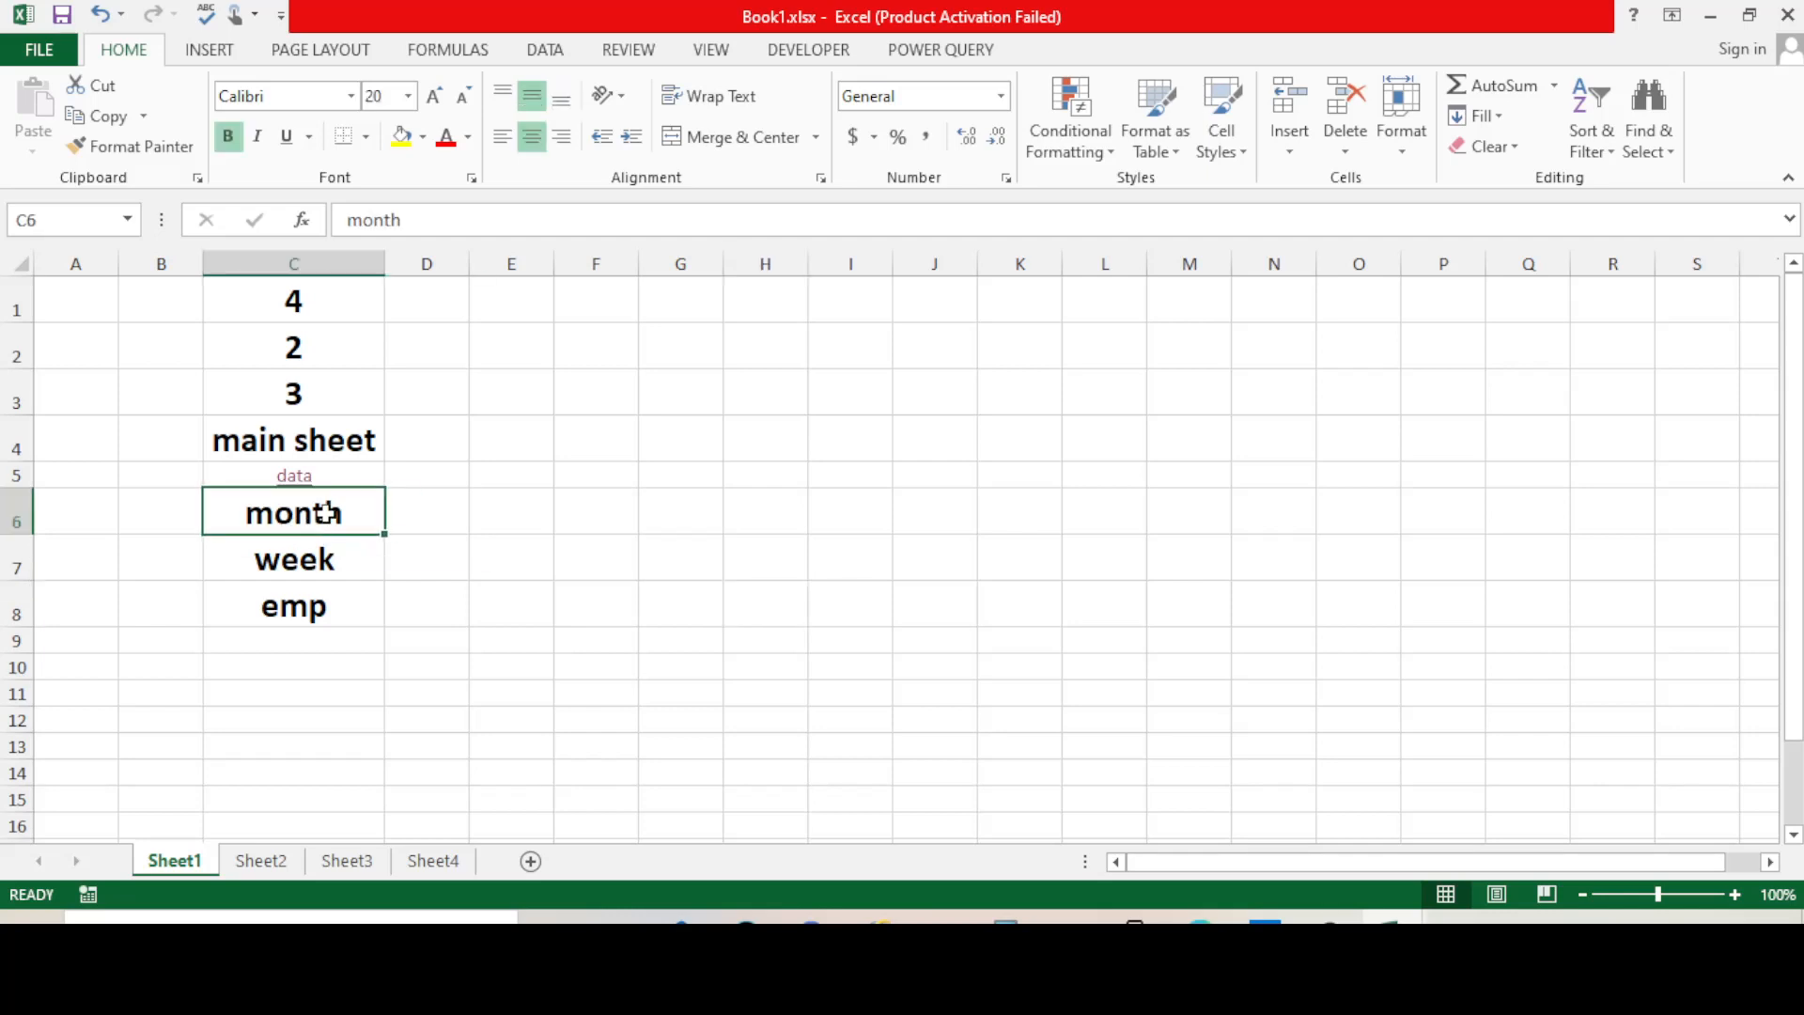
right_click(326, 513)
left_click(399, 885)
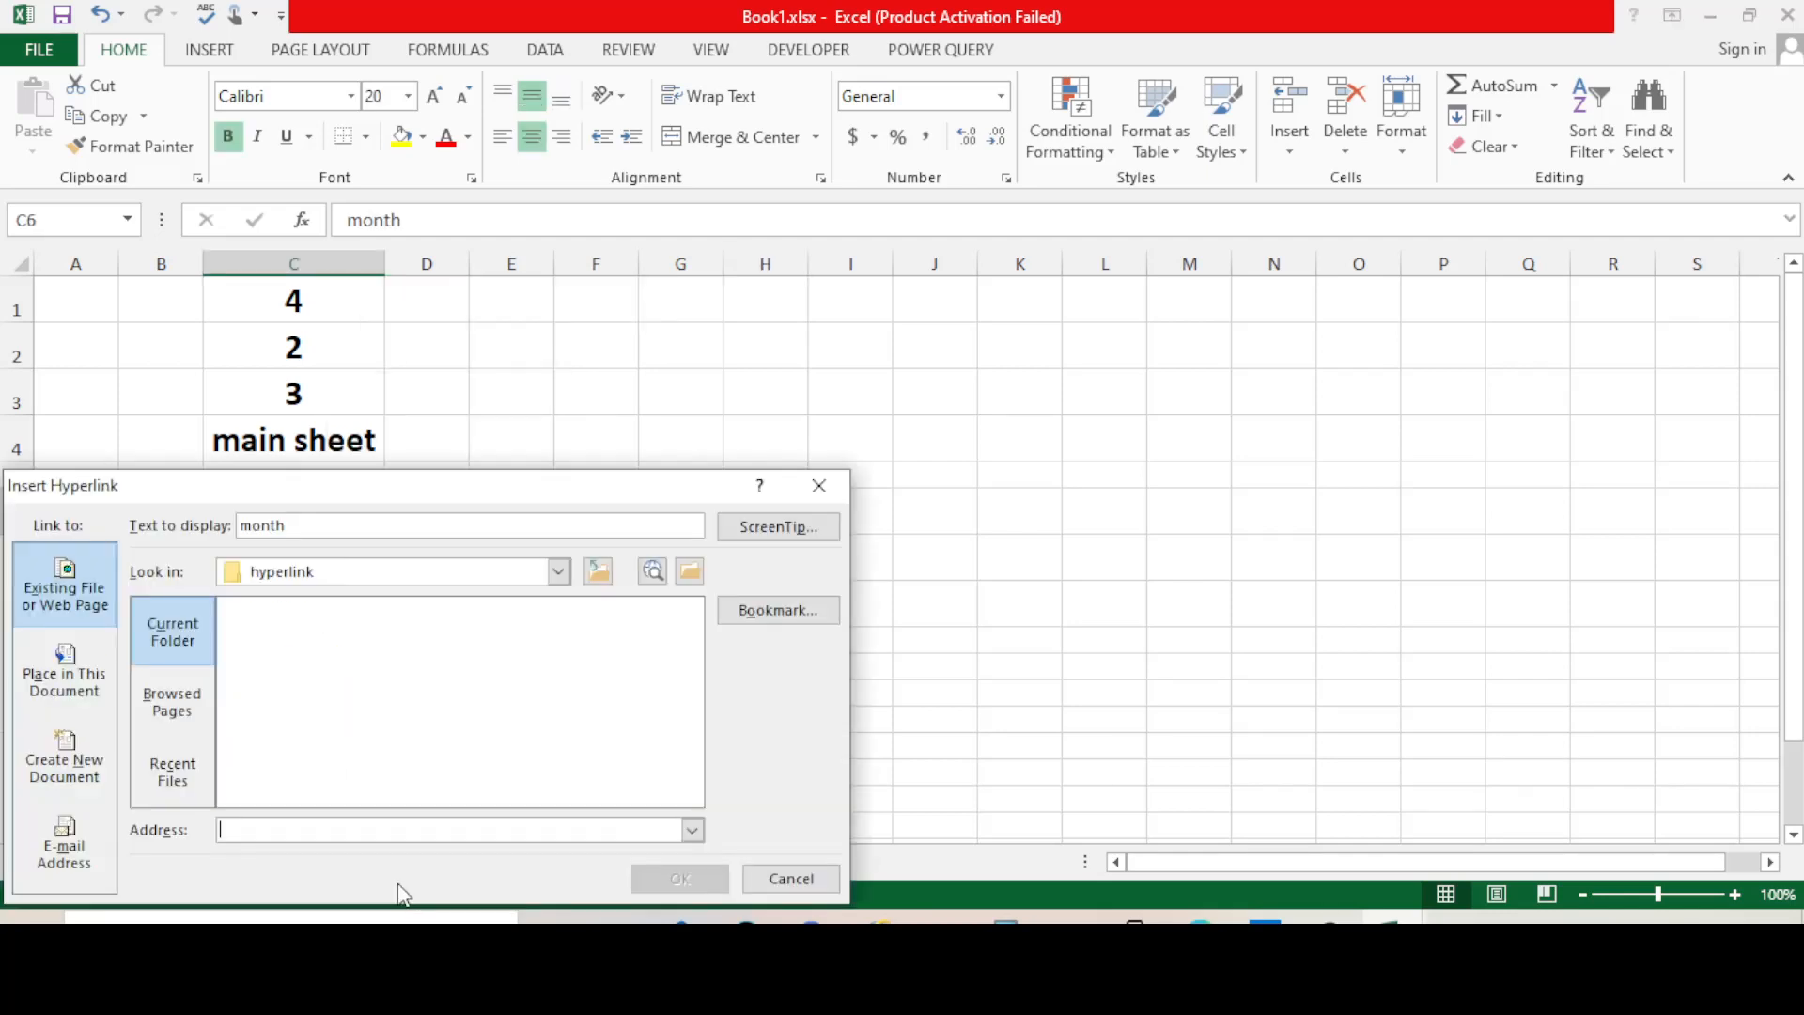
left_click_drag(430, 487, 1216, 253)
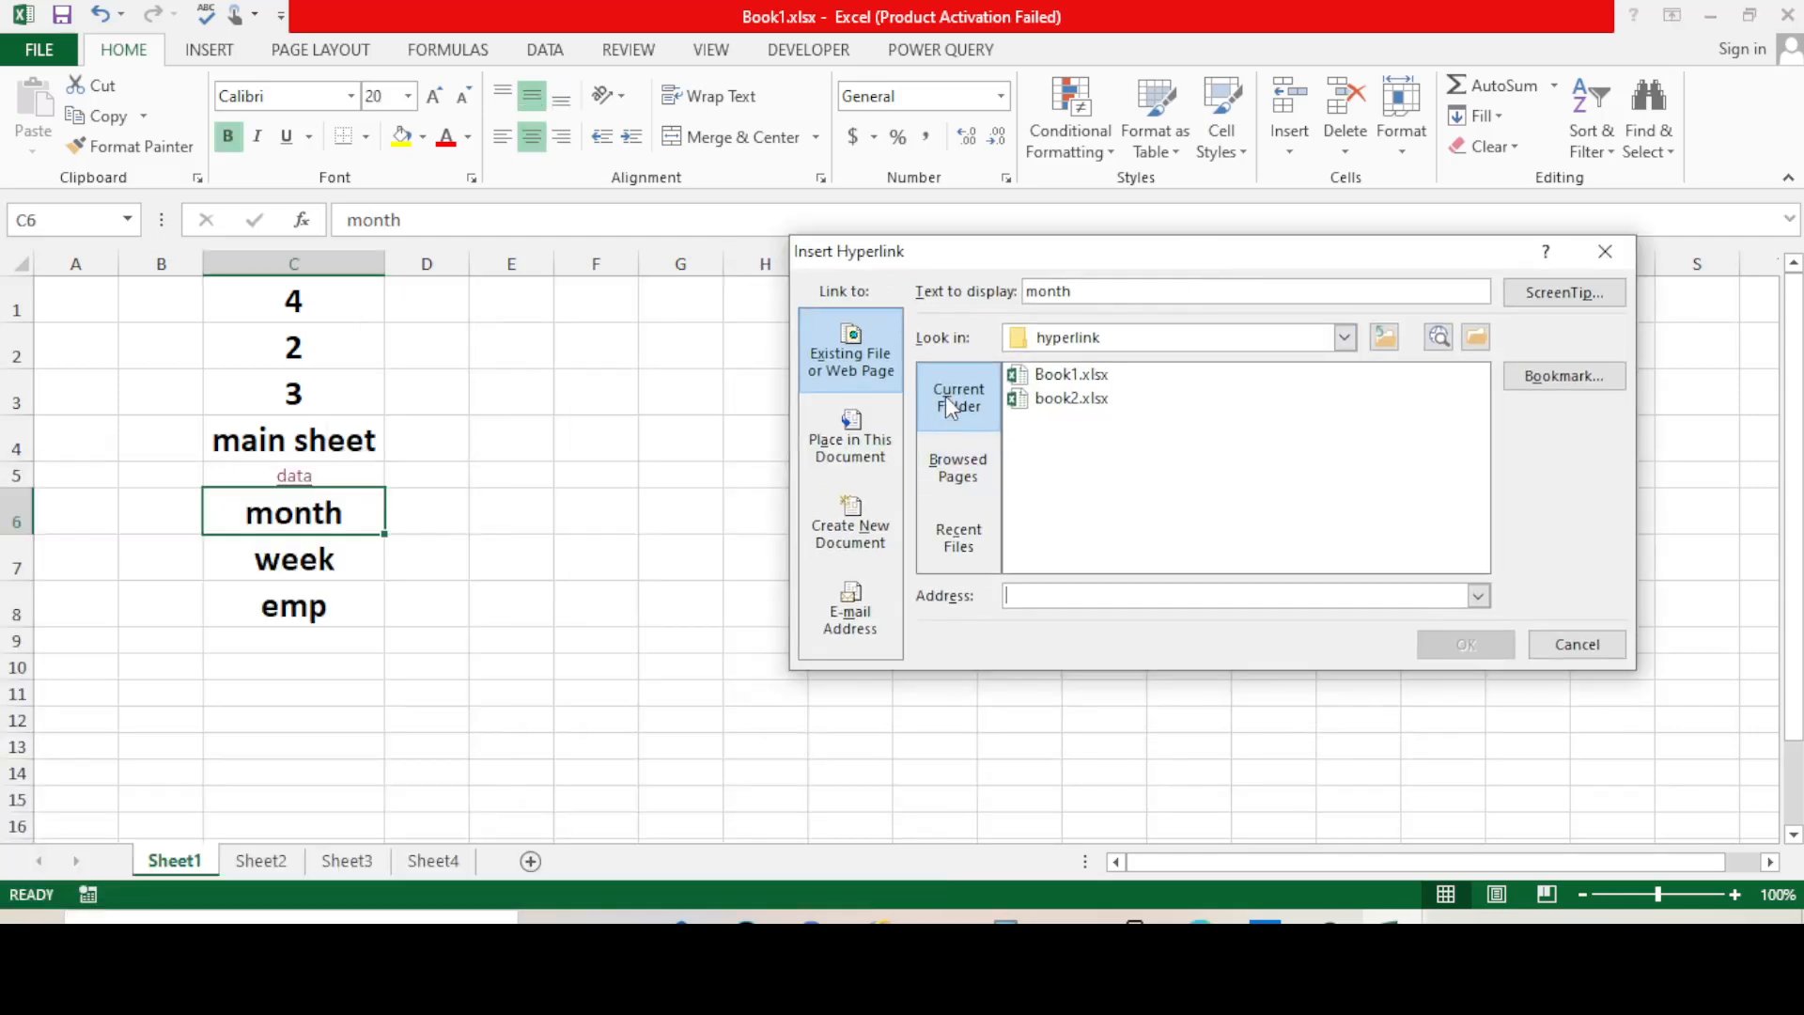
left_click(1081, 400)
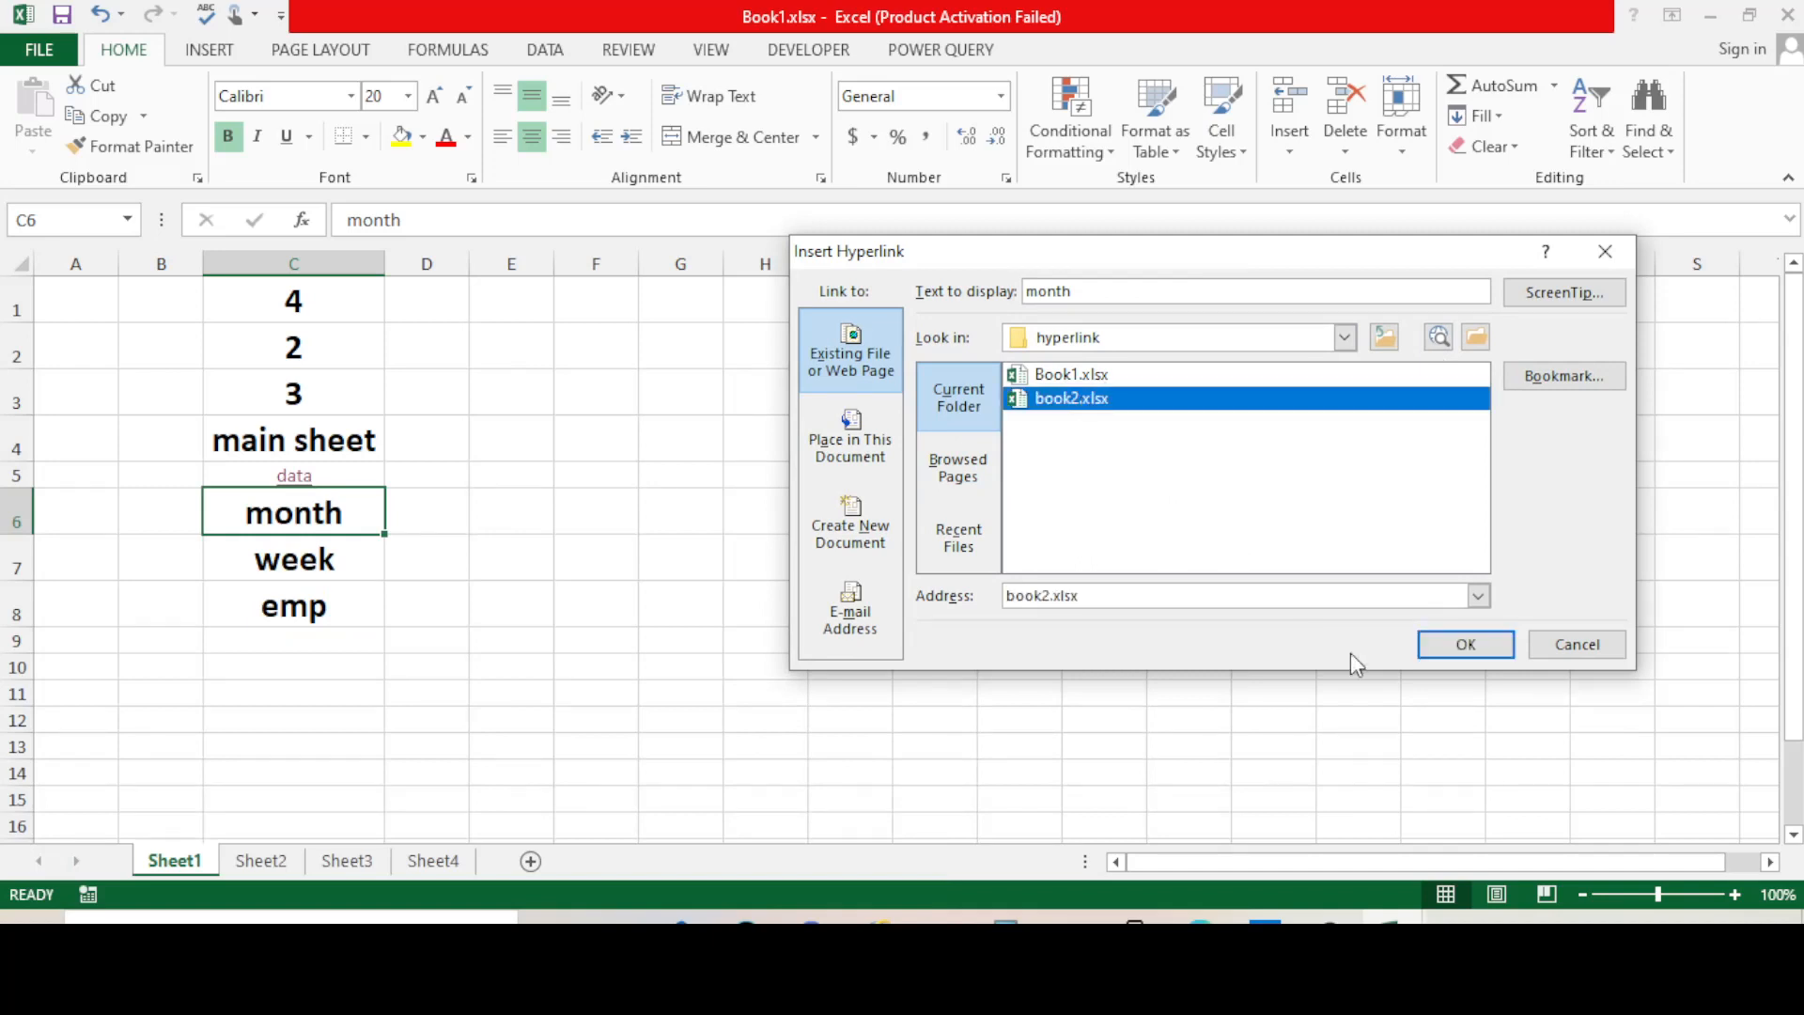
left_click(1463, 645)
left_click(814, 504)
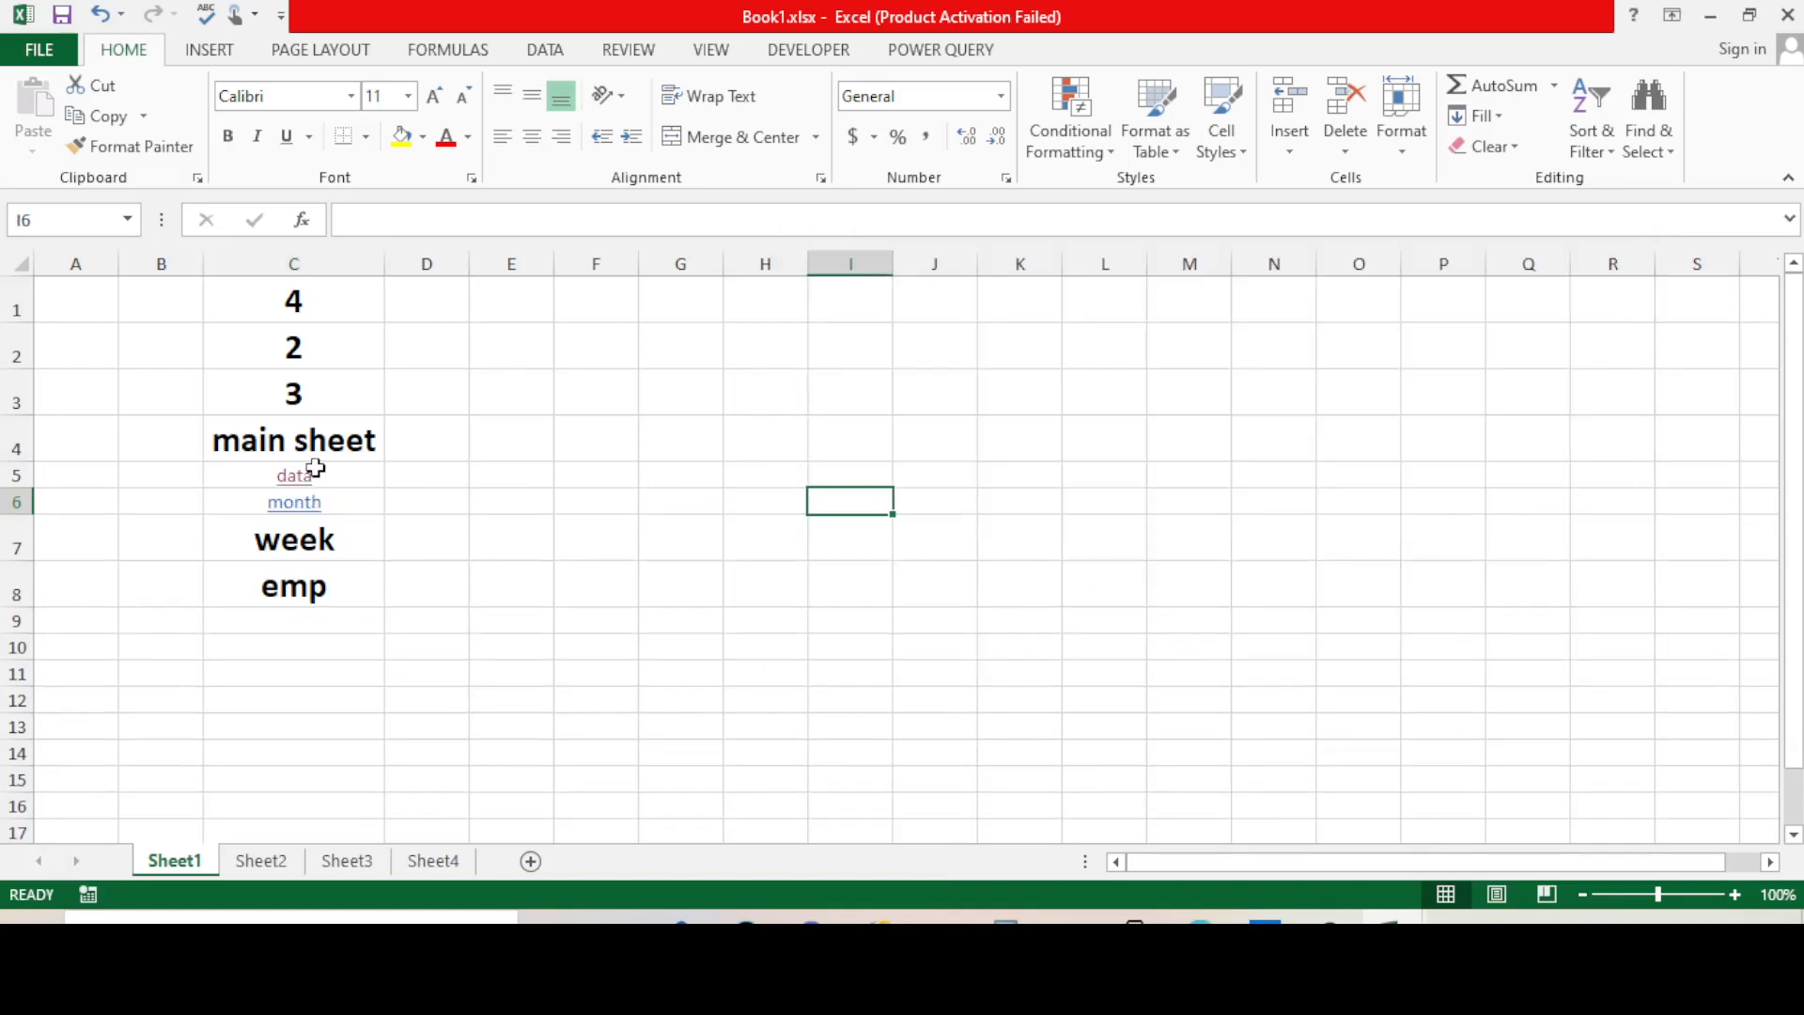
- Test the month hyperlink in C6, view the month and DATA sheets of book2.xlsx, and return to Book1.xlsx
left_click(297, 506)
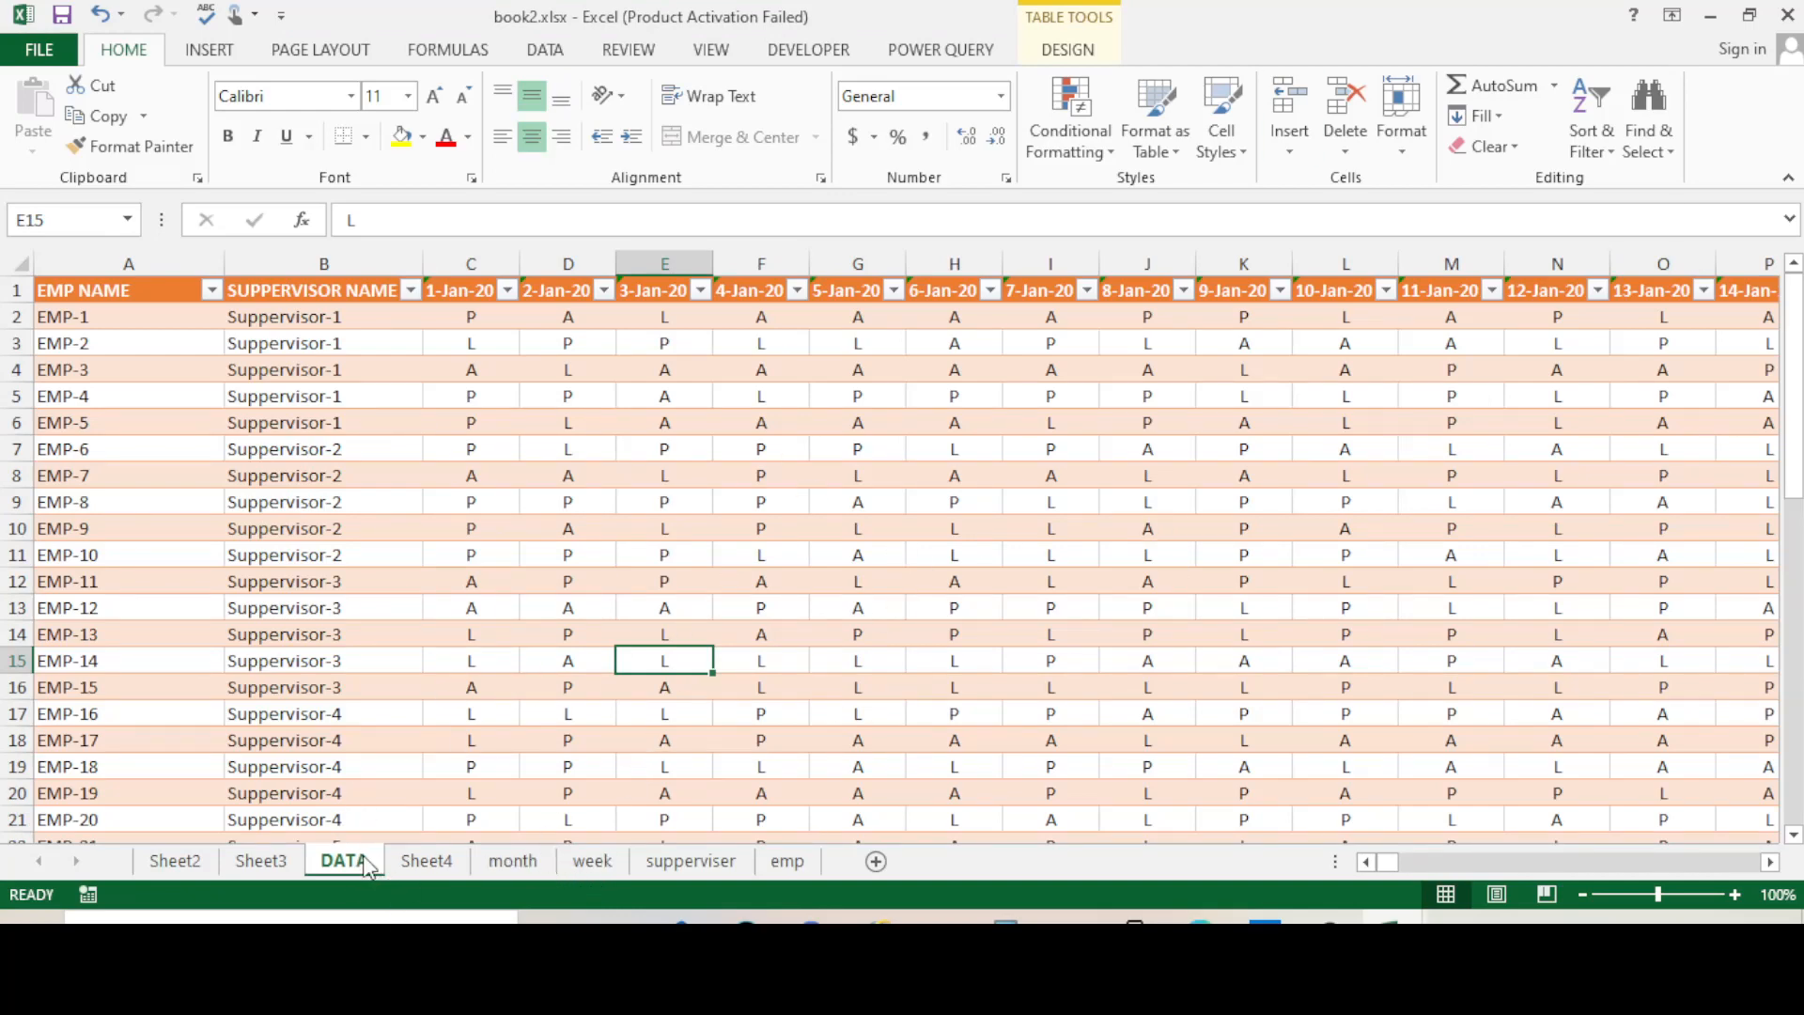
left_click(511, 862)
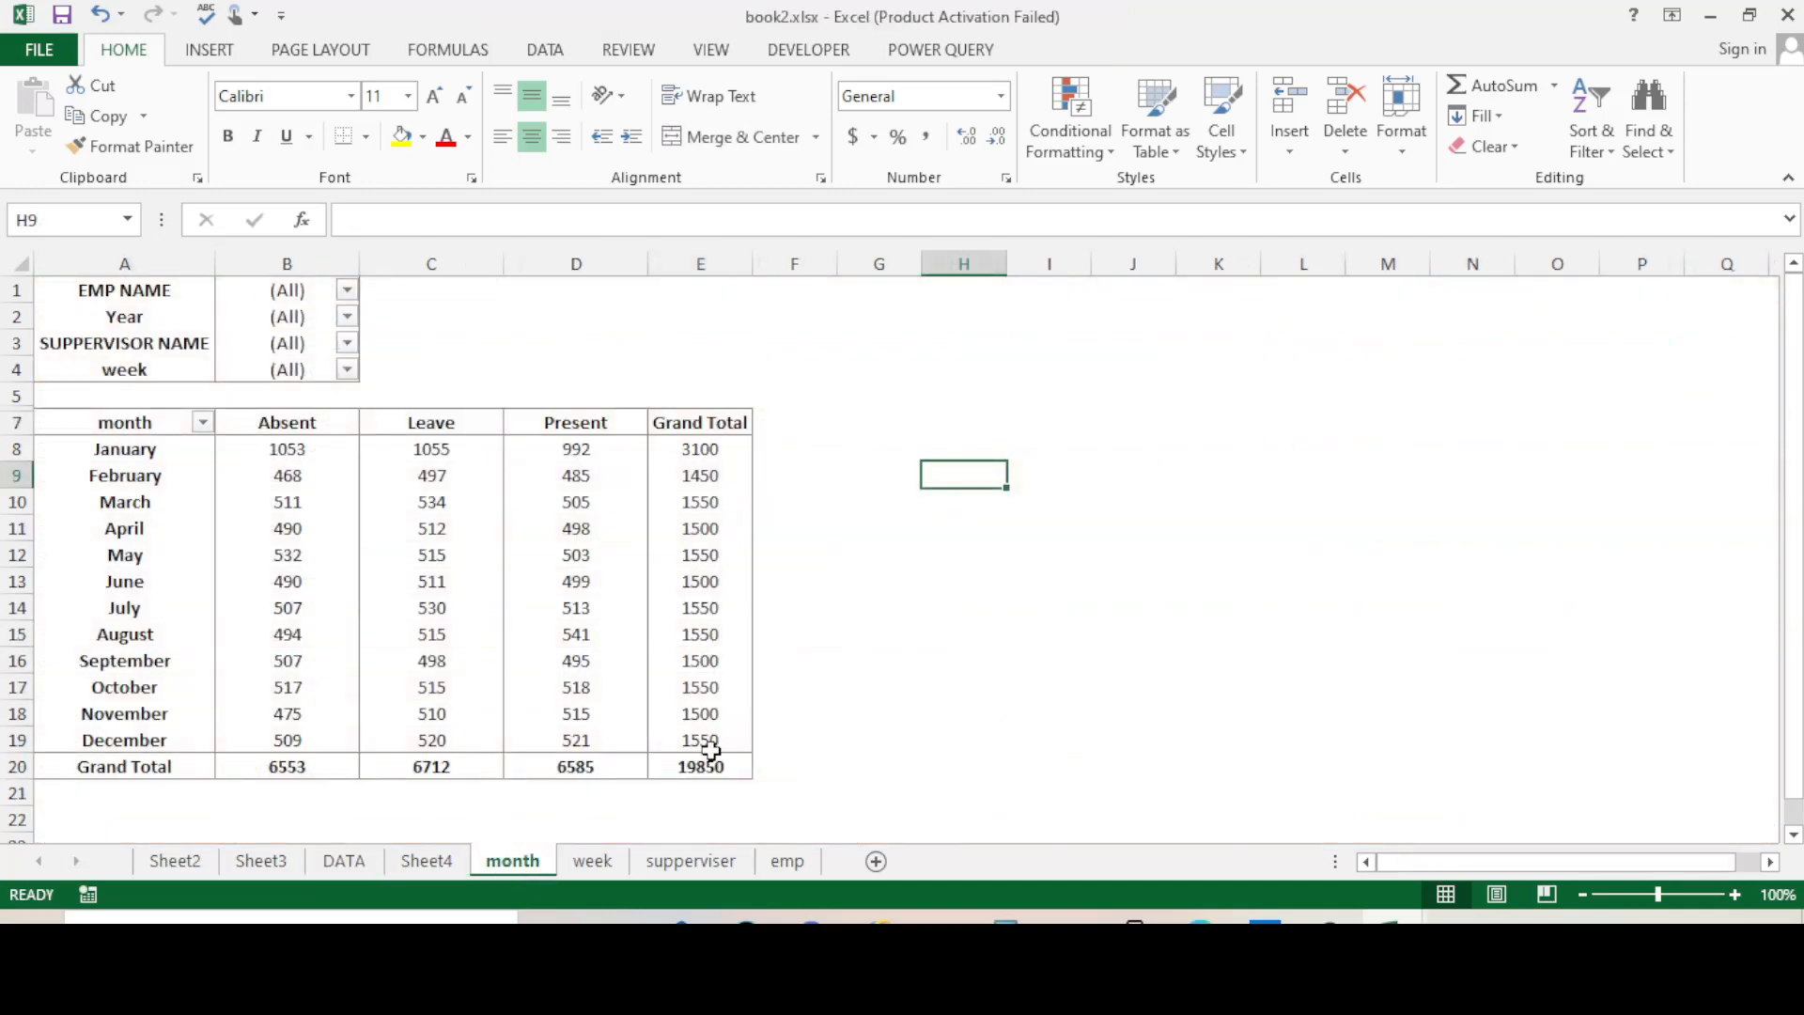
left_click(341, 861)
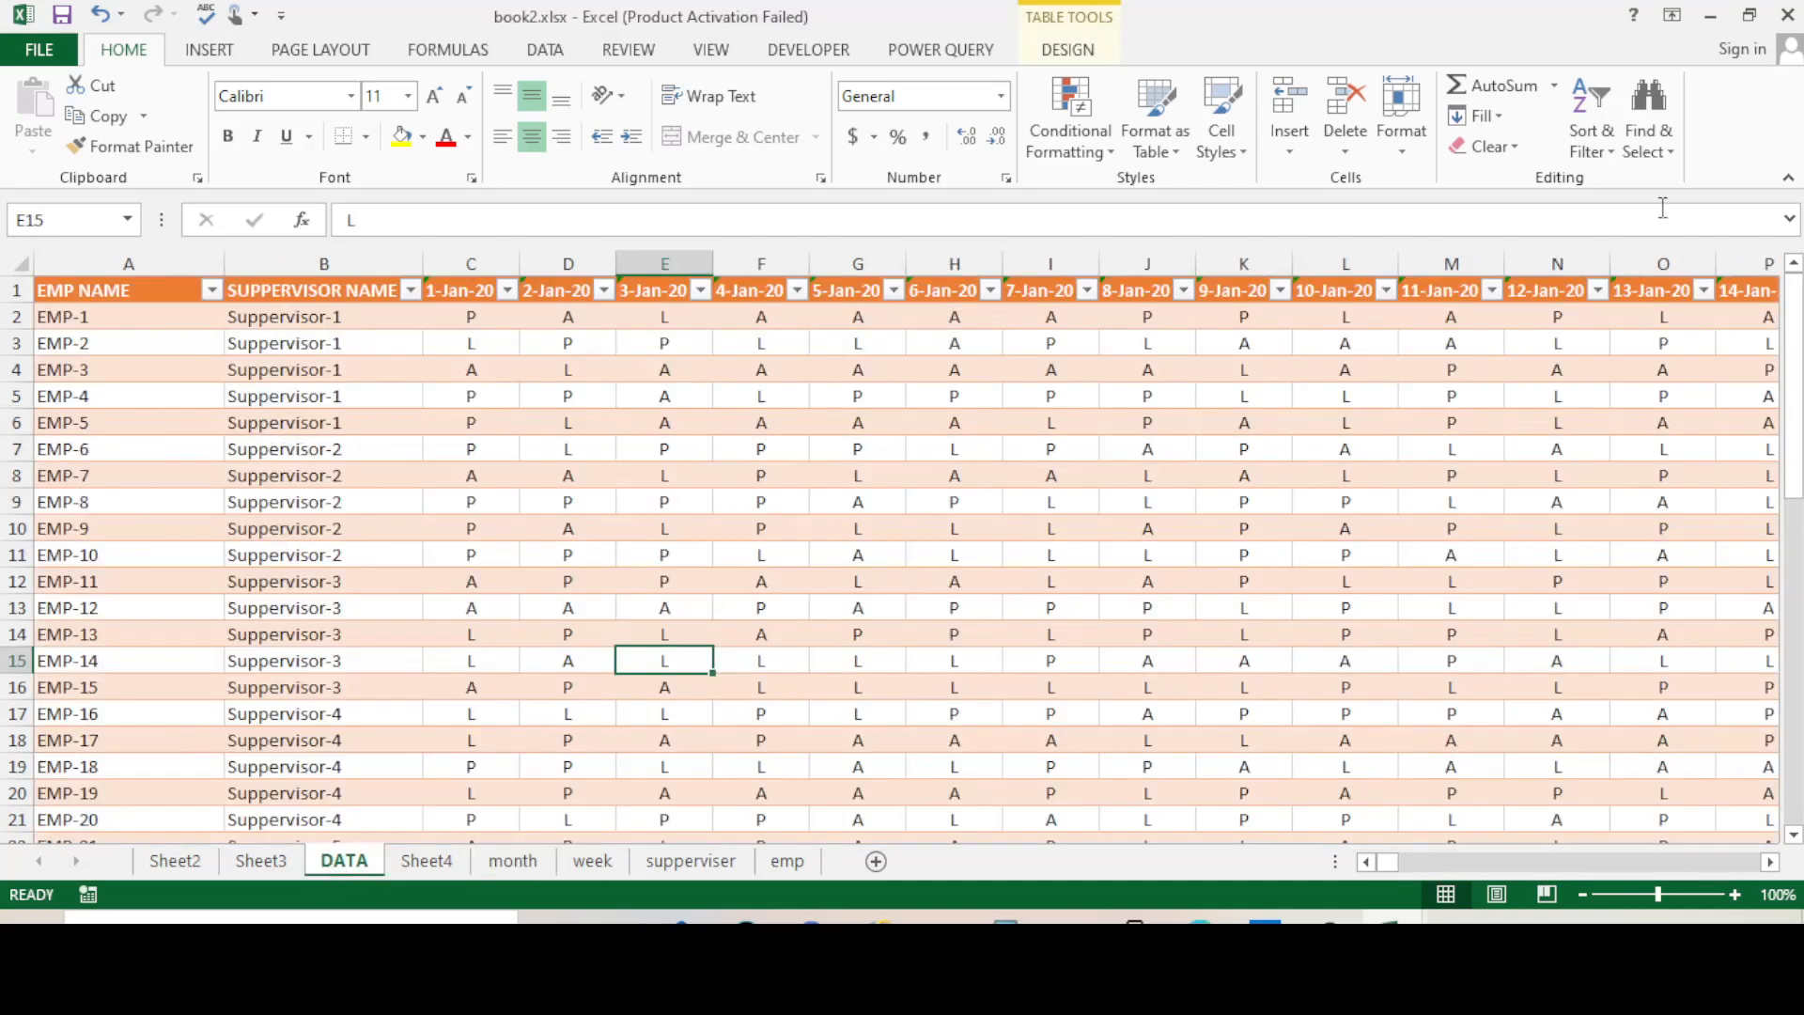
left_click(1710, 21)
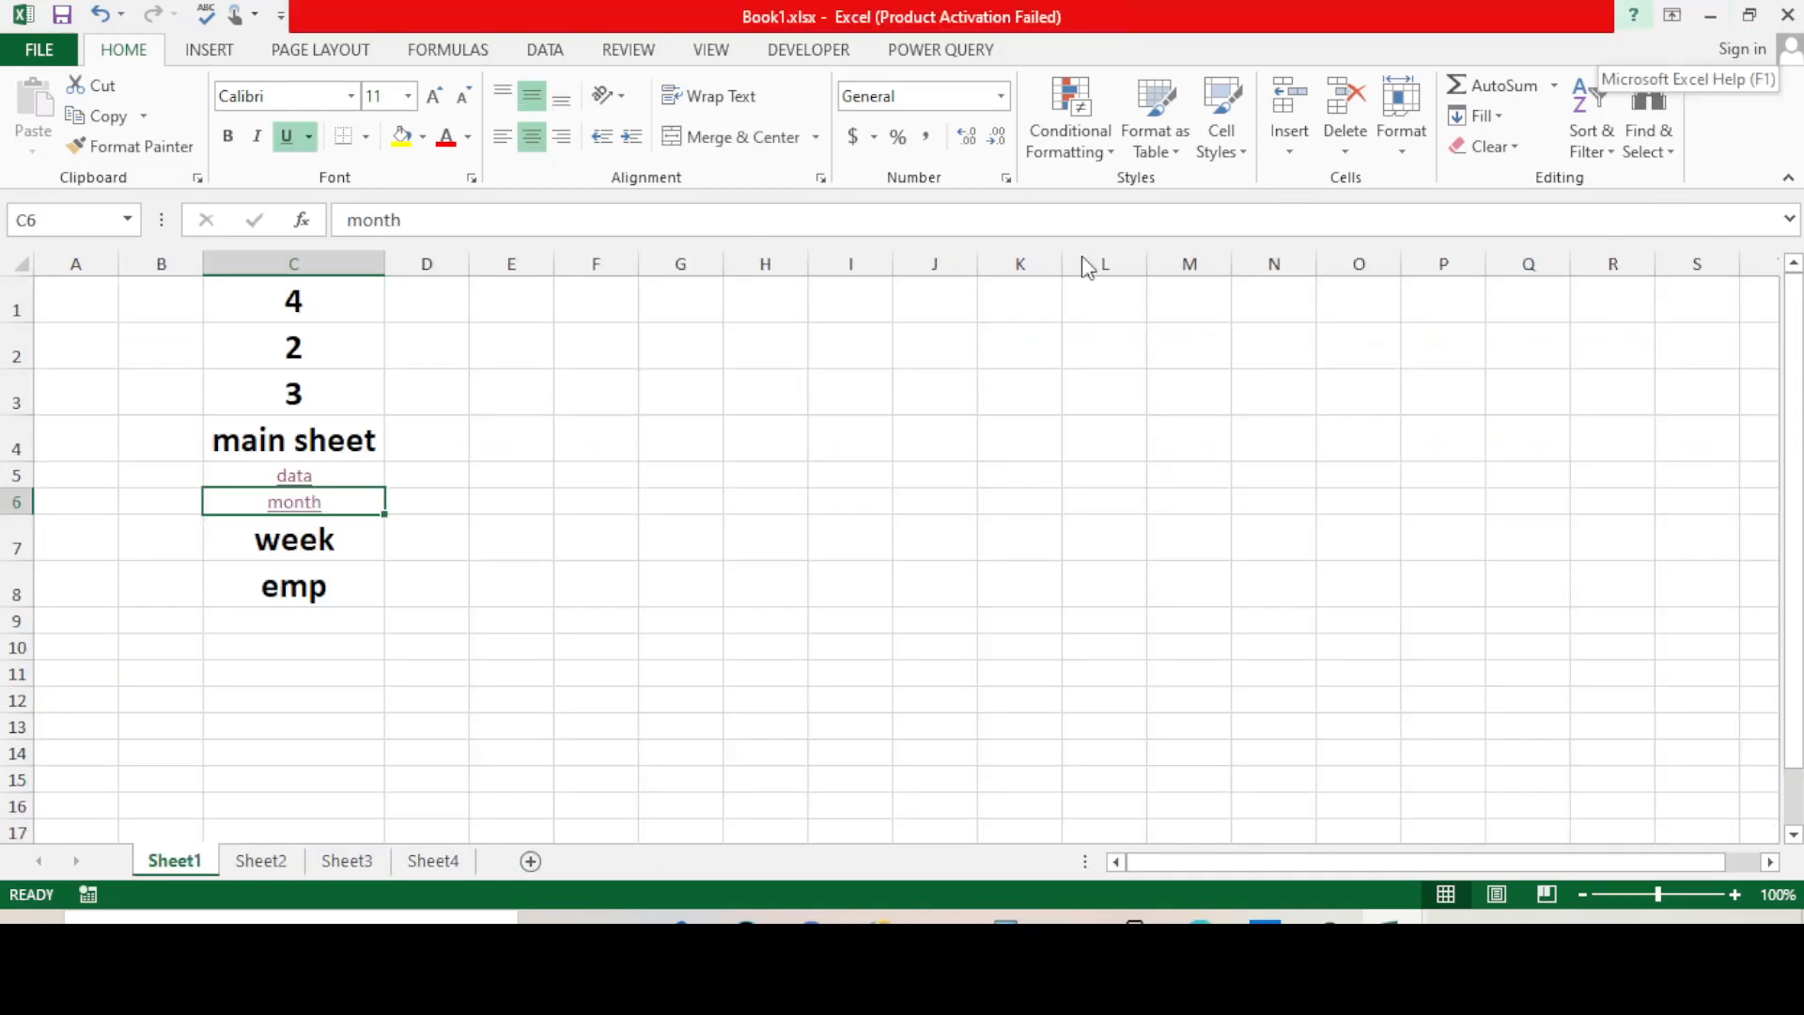
left_click(964, 436)
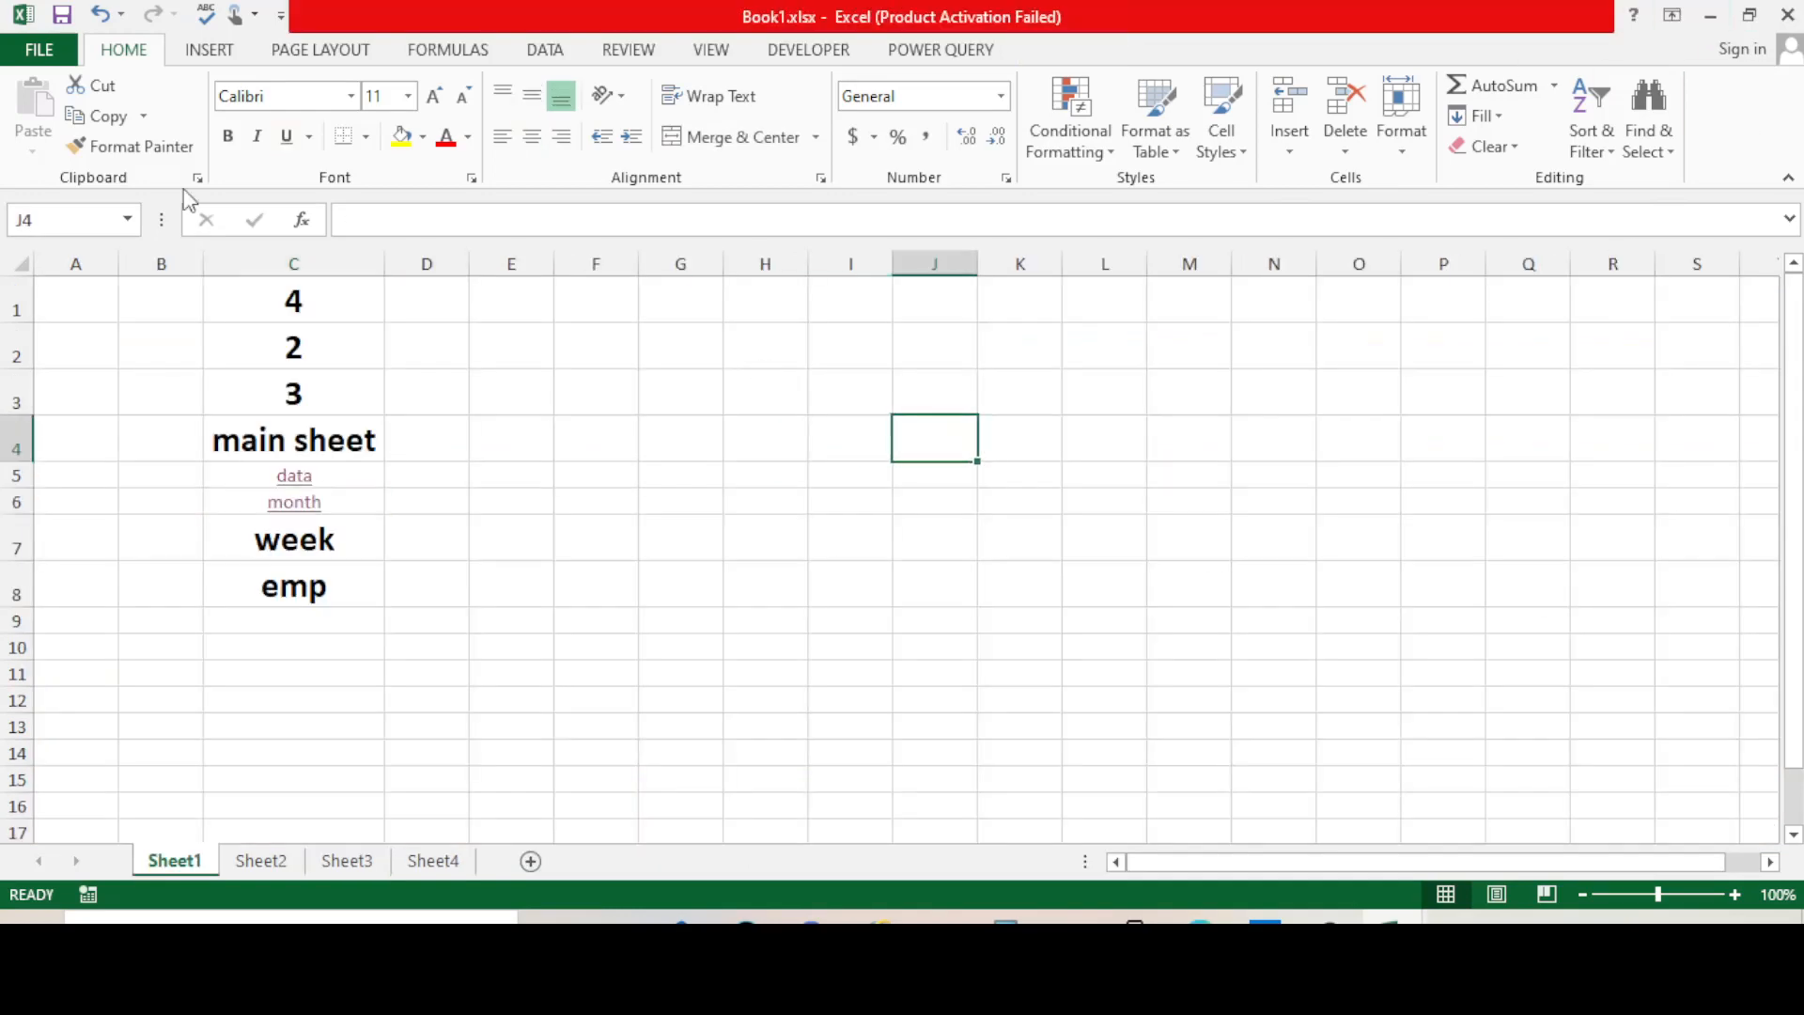
- Remove the hyperlinks from the data cell C5 and the month cell C6
left_click(348, 502)
left_click(355, 440)
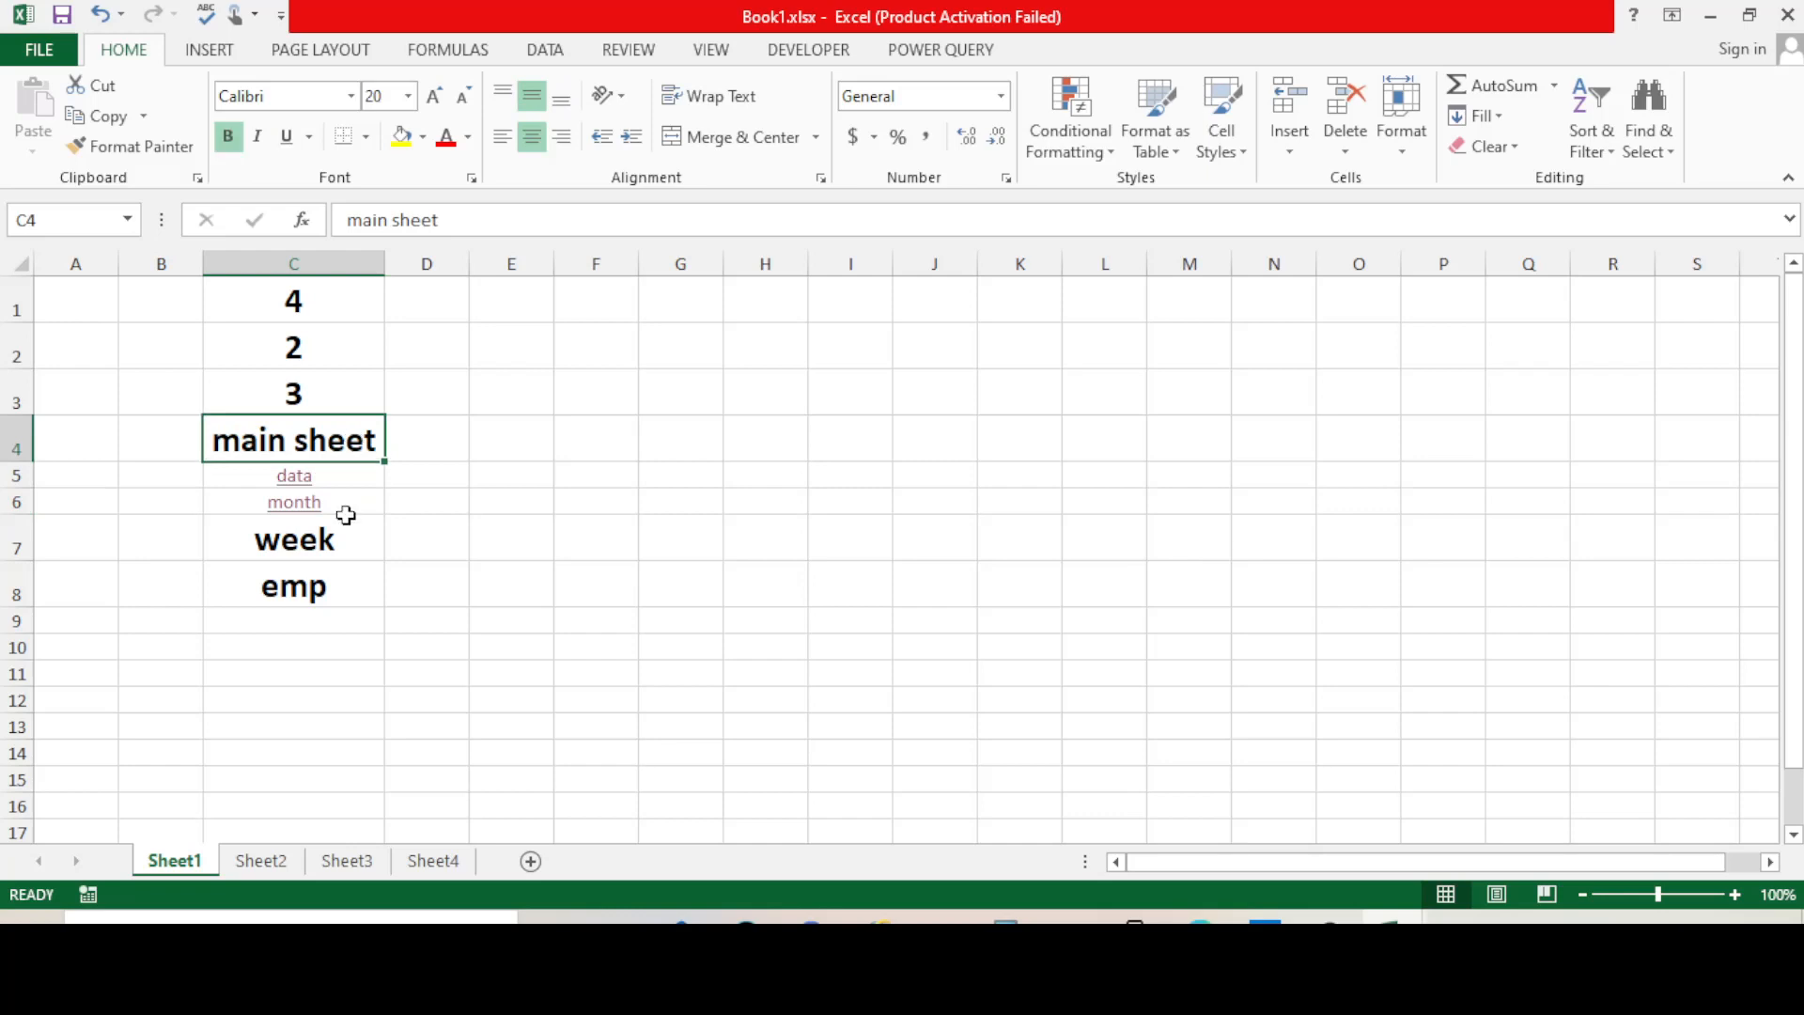
left_click(360, 482)
right_click(361, 482)
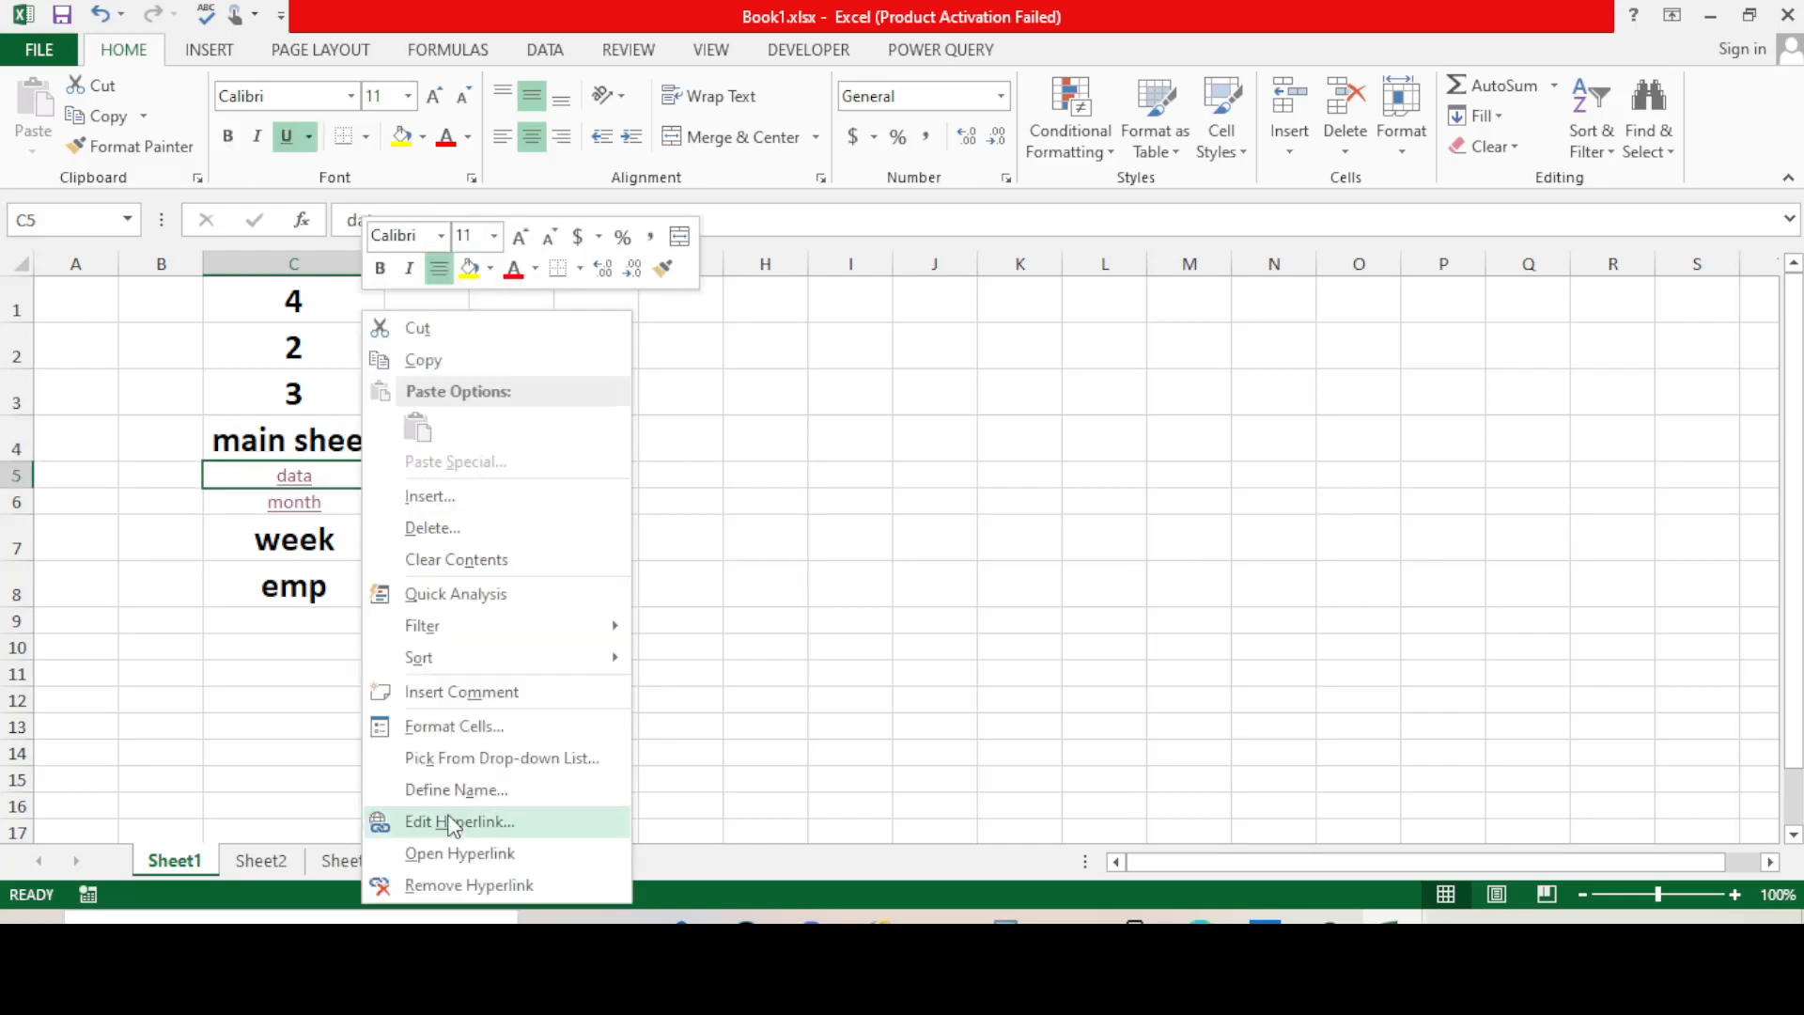
left_click(449, 885)
left_click(365, 501)
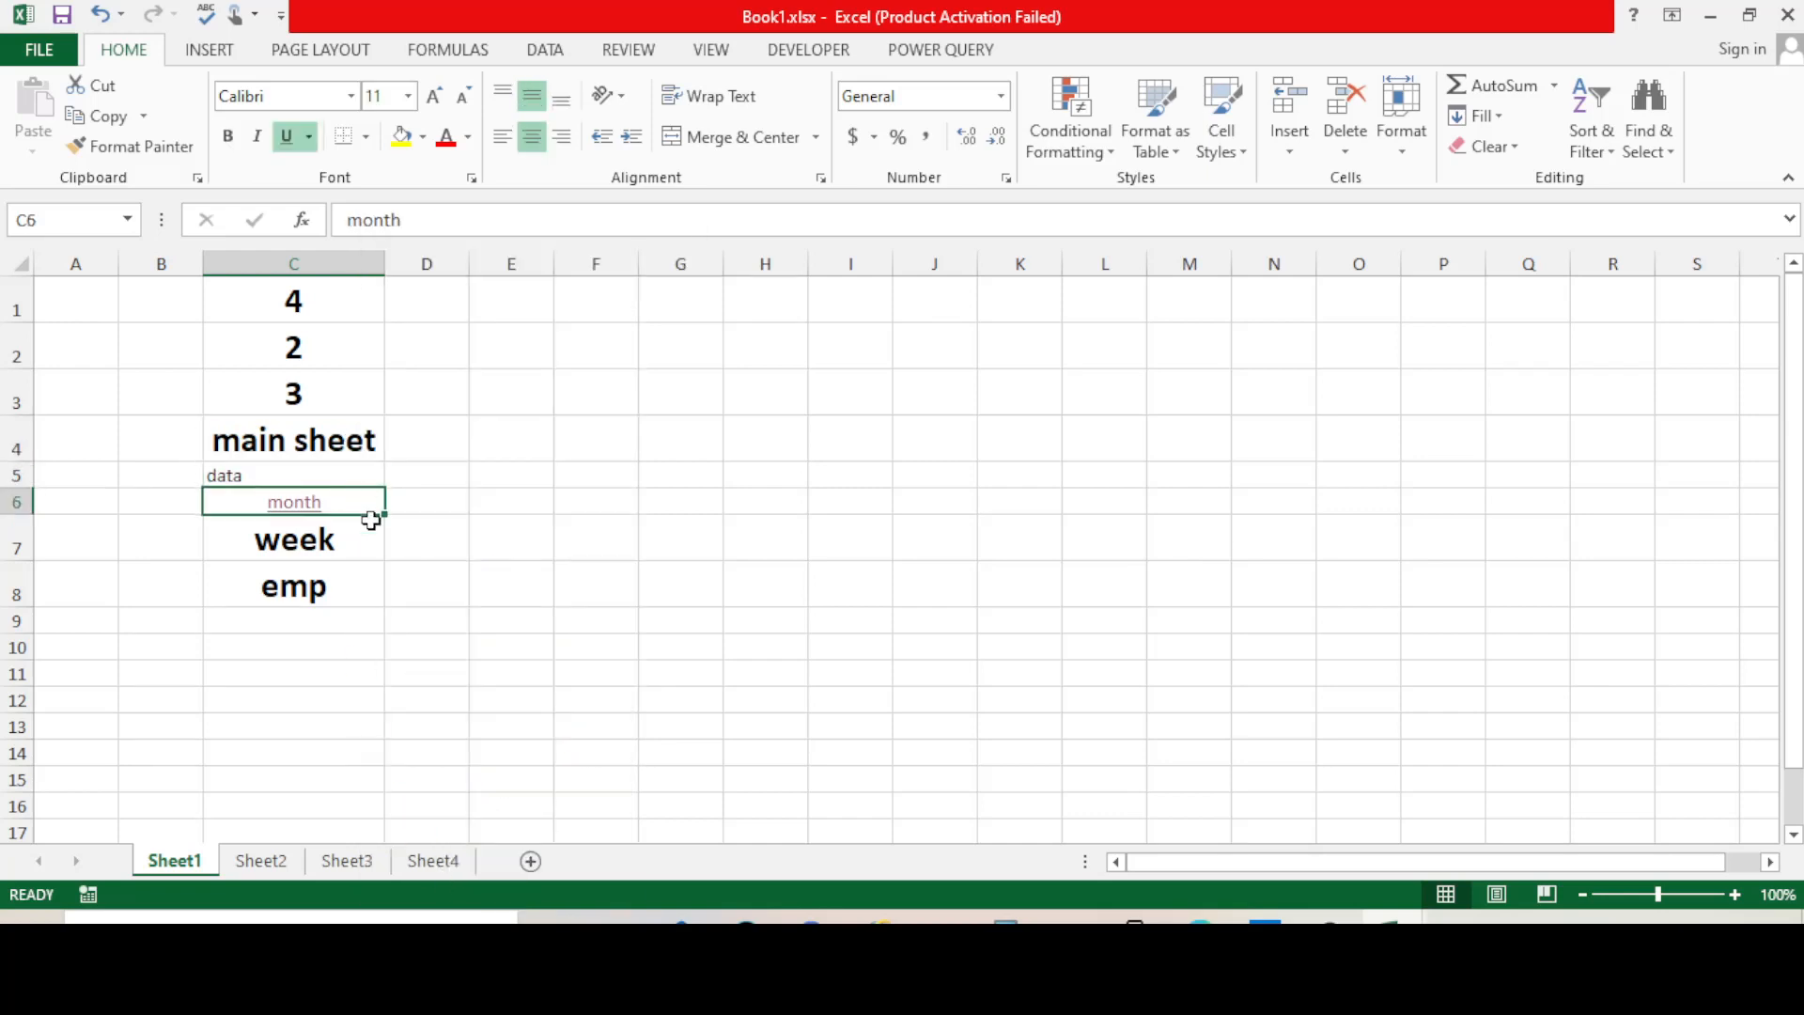
right_click(369, 505)
left_click(449, 885)
left_click(592, 620)
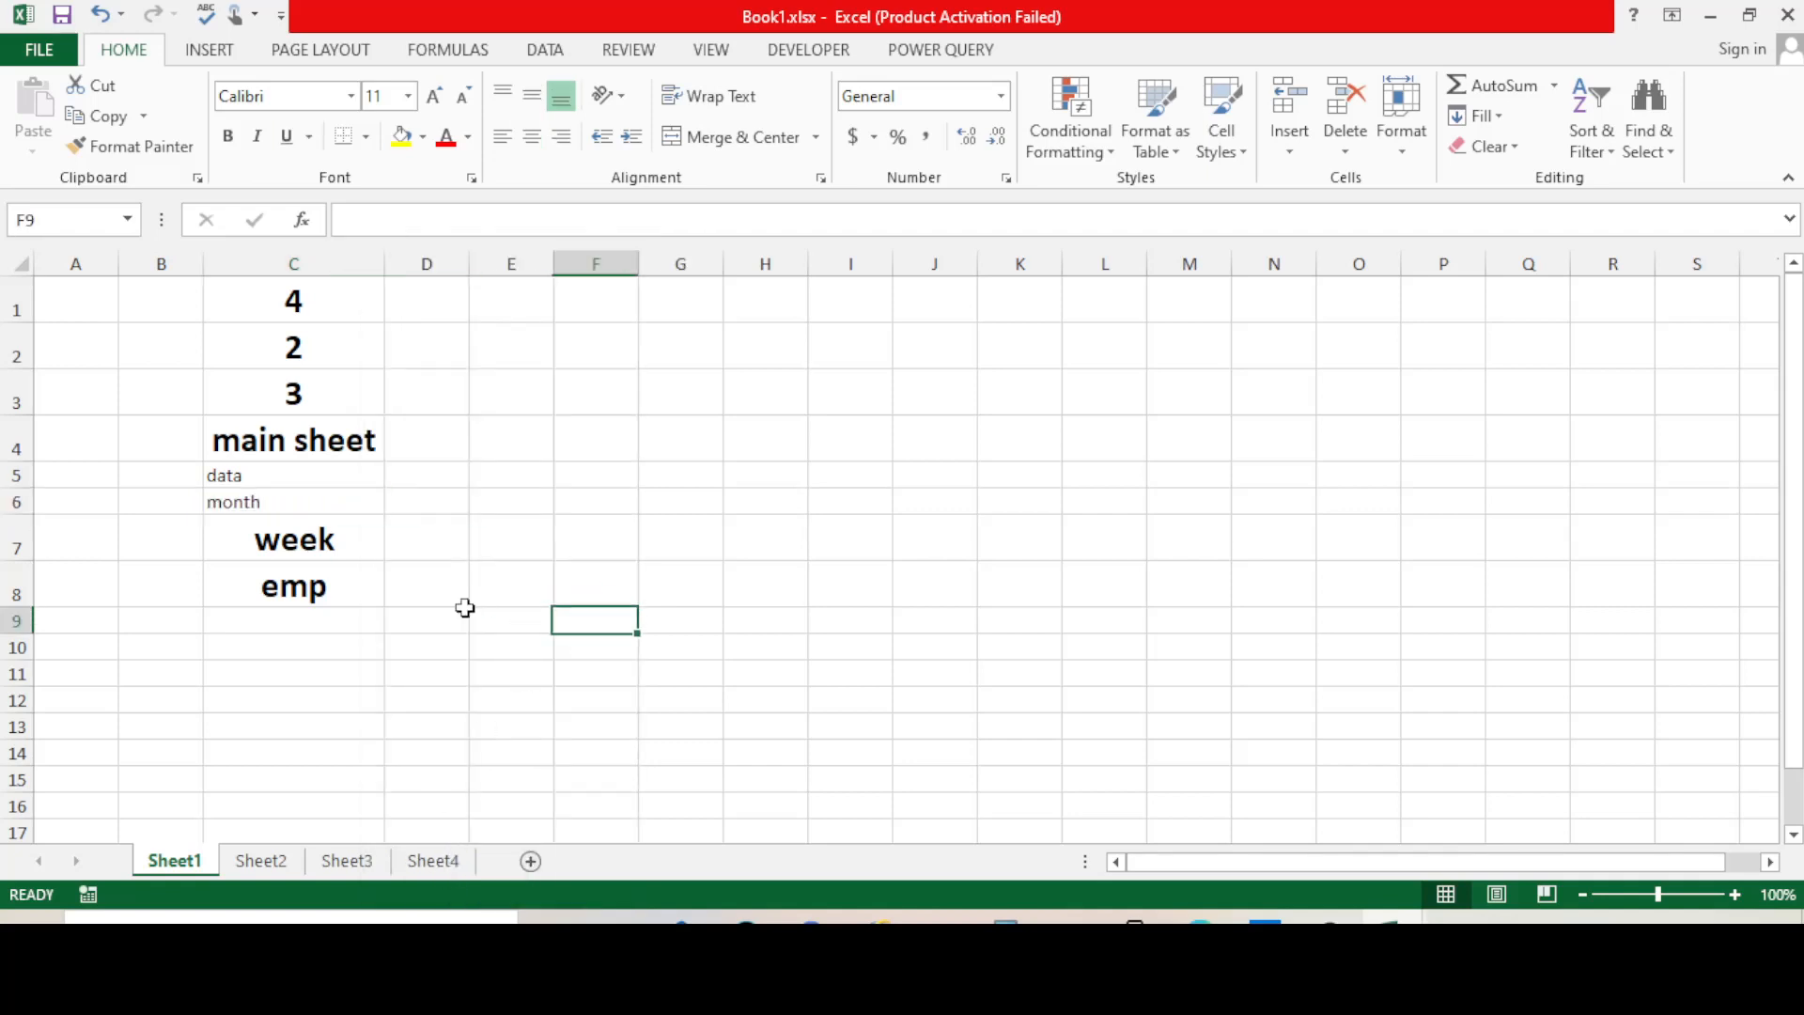
- Copy the formatting of the week cell C7 onto cells C4 to C8 with Format Painter
left_click(333, 542)
left_click(131, 145)
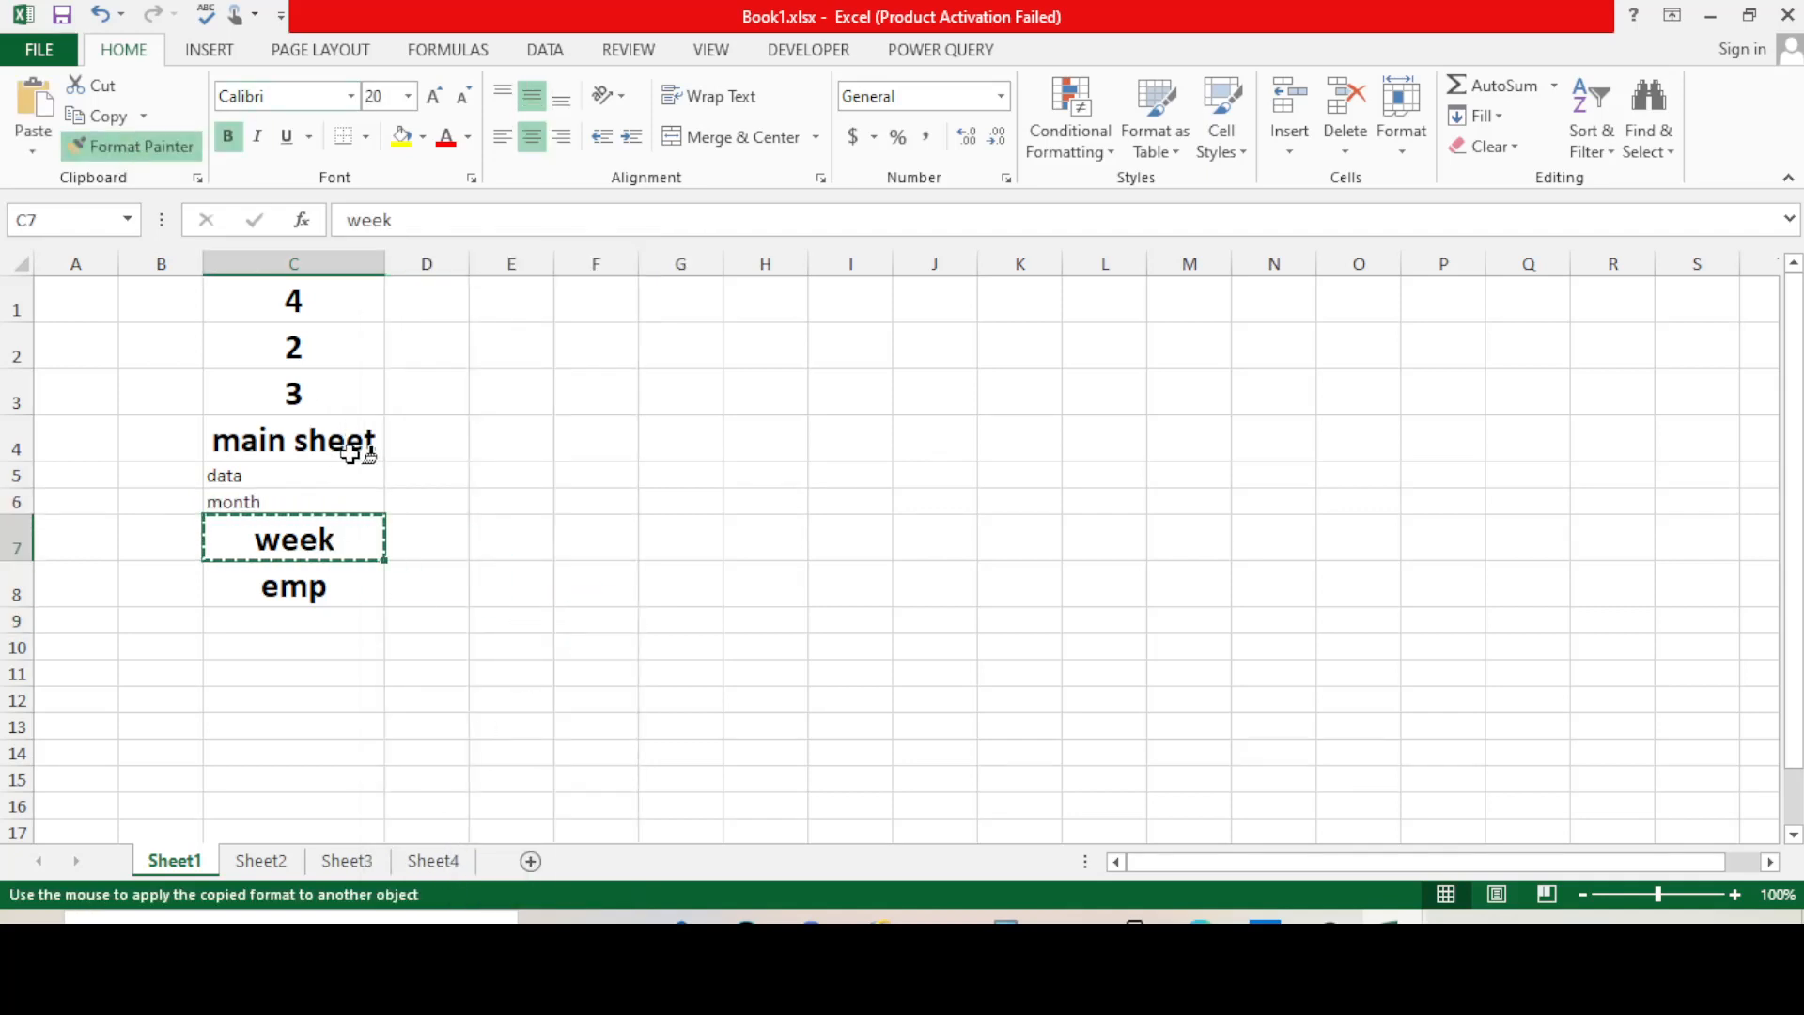
mouse_move(355, 455)
left_mouse_down()
mouse_move(341, 522)
mouse_move(357, 587)
left_mouse_up()
left_click(606, 554)
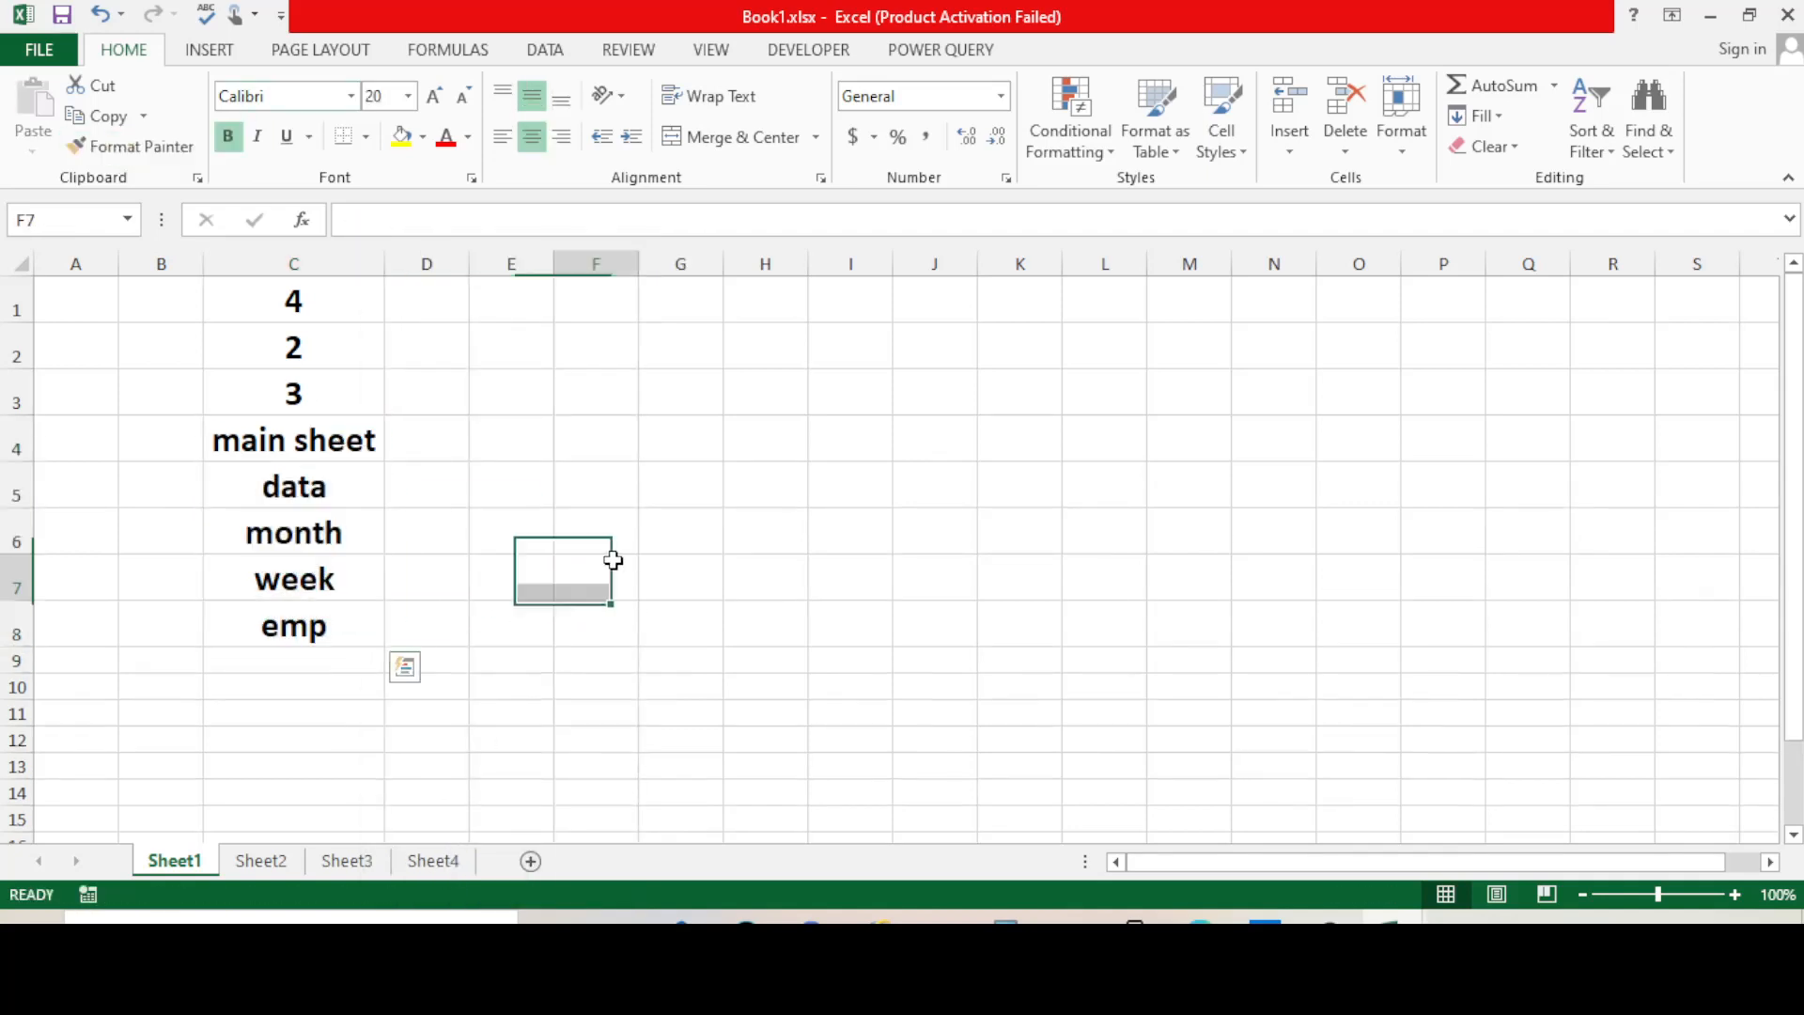
left_click(944, 517)
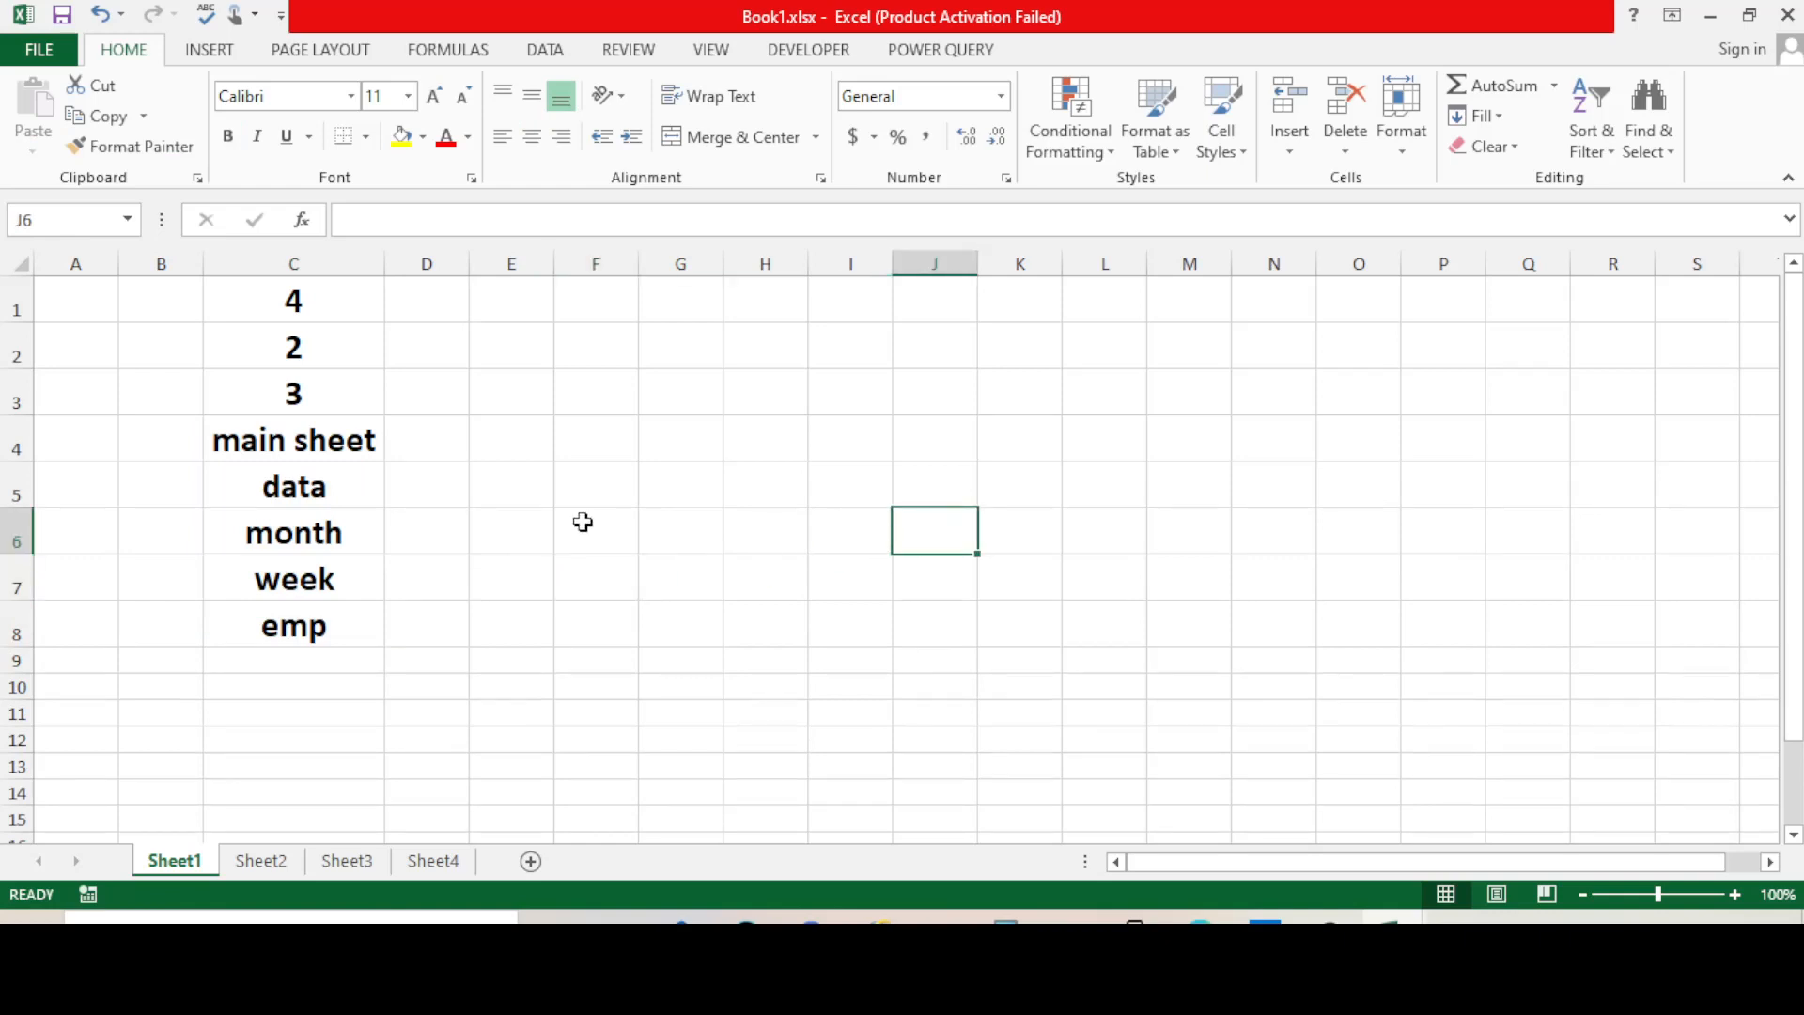
- Check the emp sheet in book2.xlsx as the link destination for cell C8 and return to Book1.xlsx
left_click(334, 622)
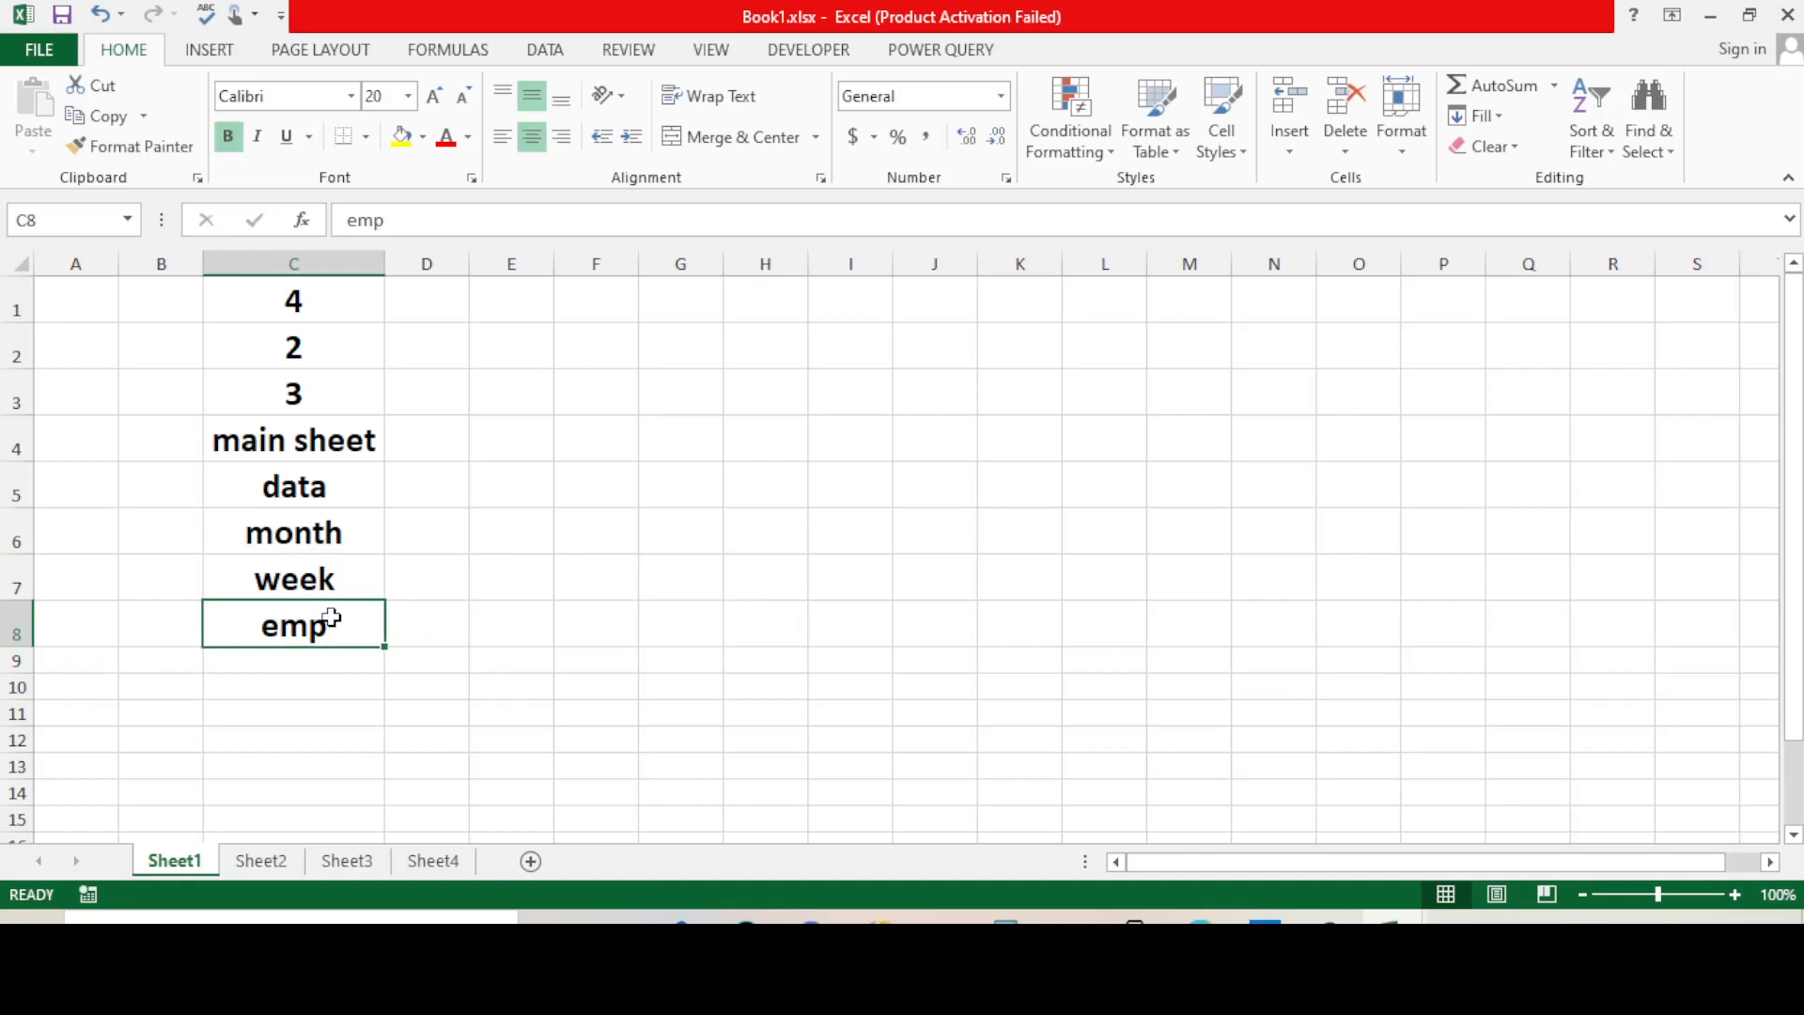
left_click(1391, 917)
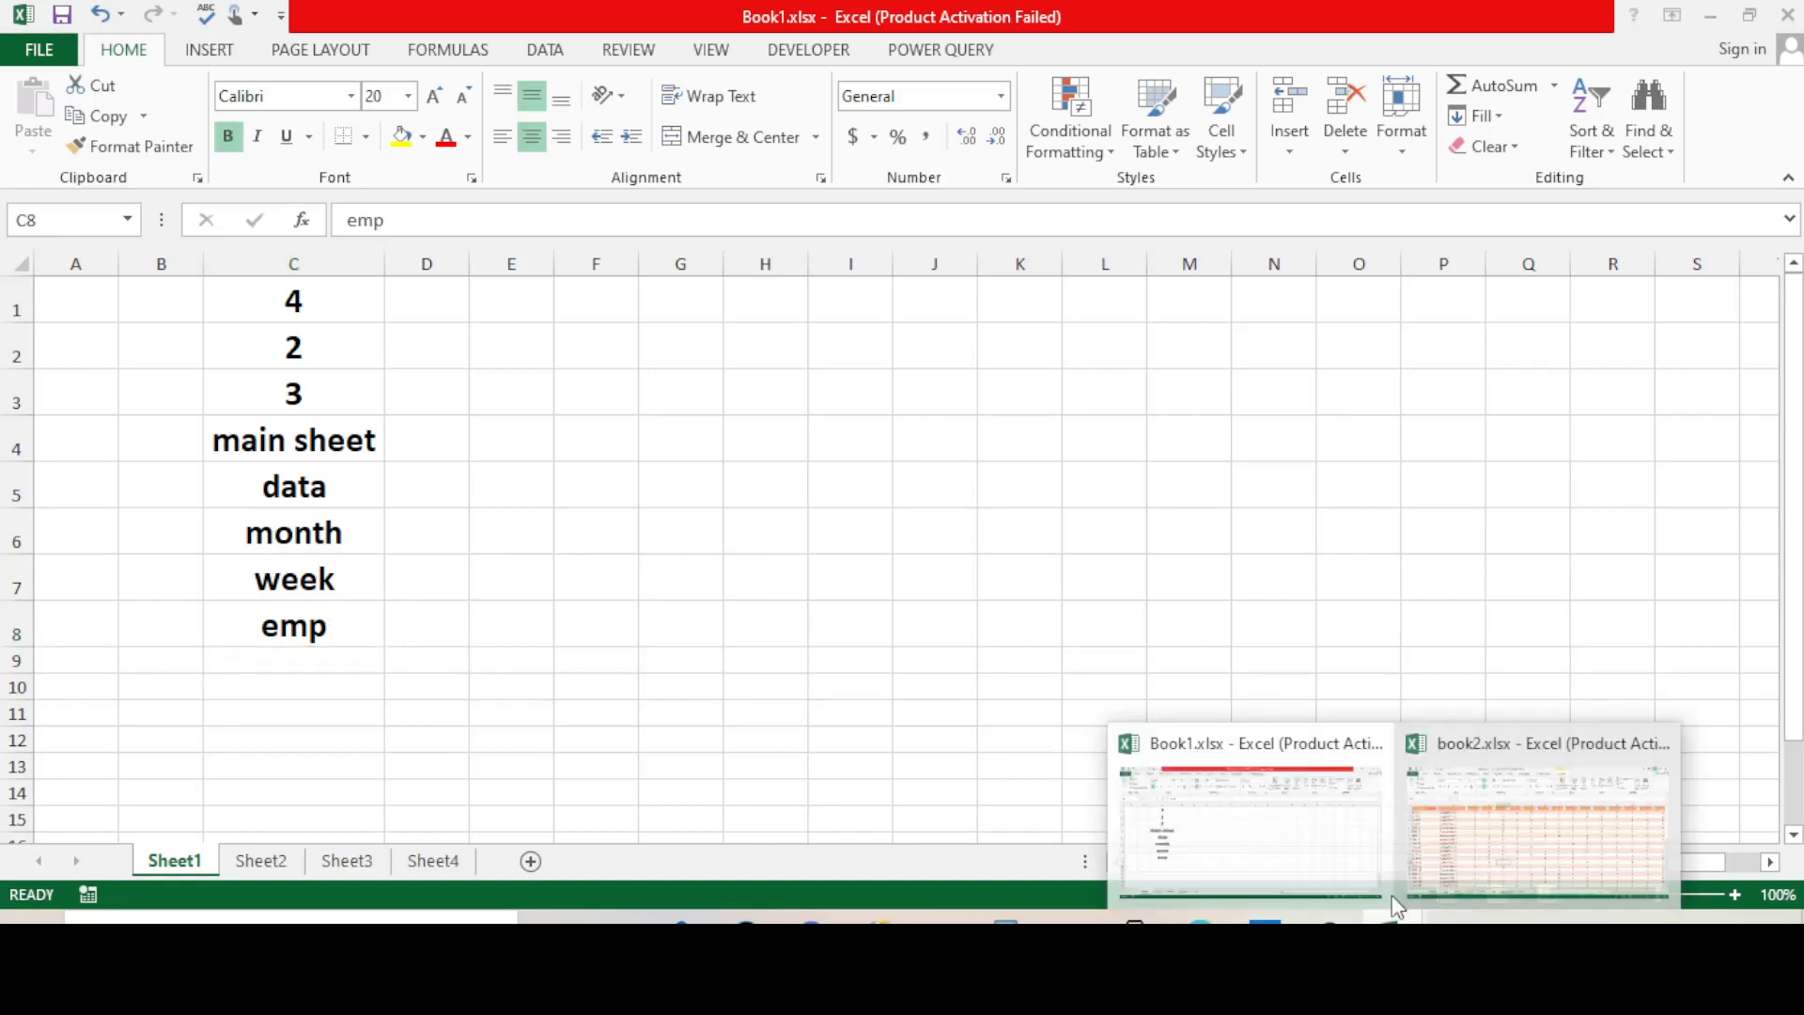
left_click(1496, 836)
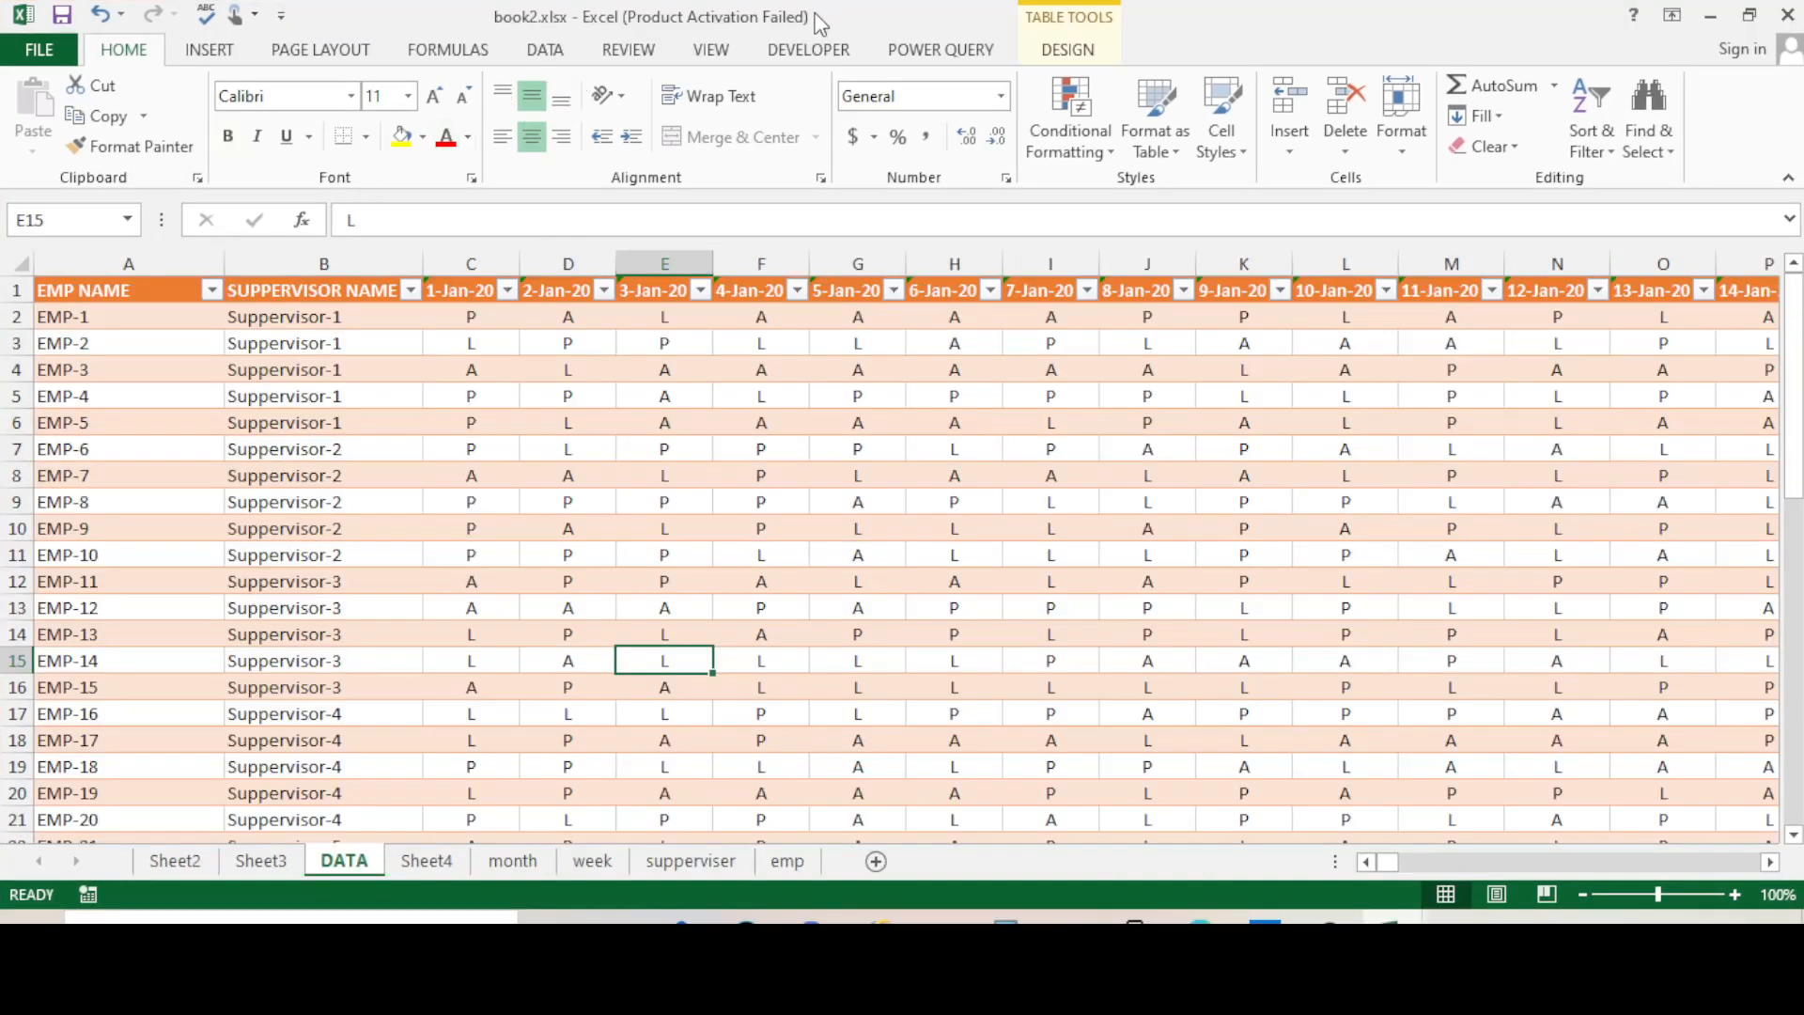
left_click(787, 860)
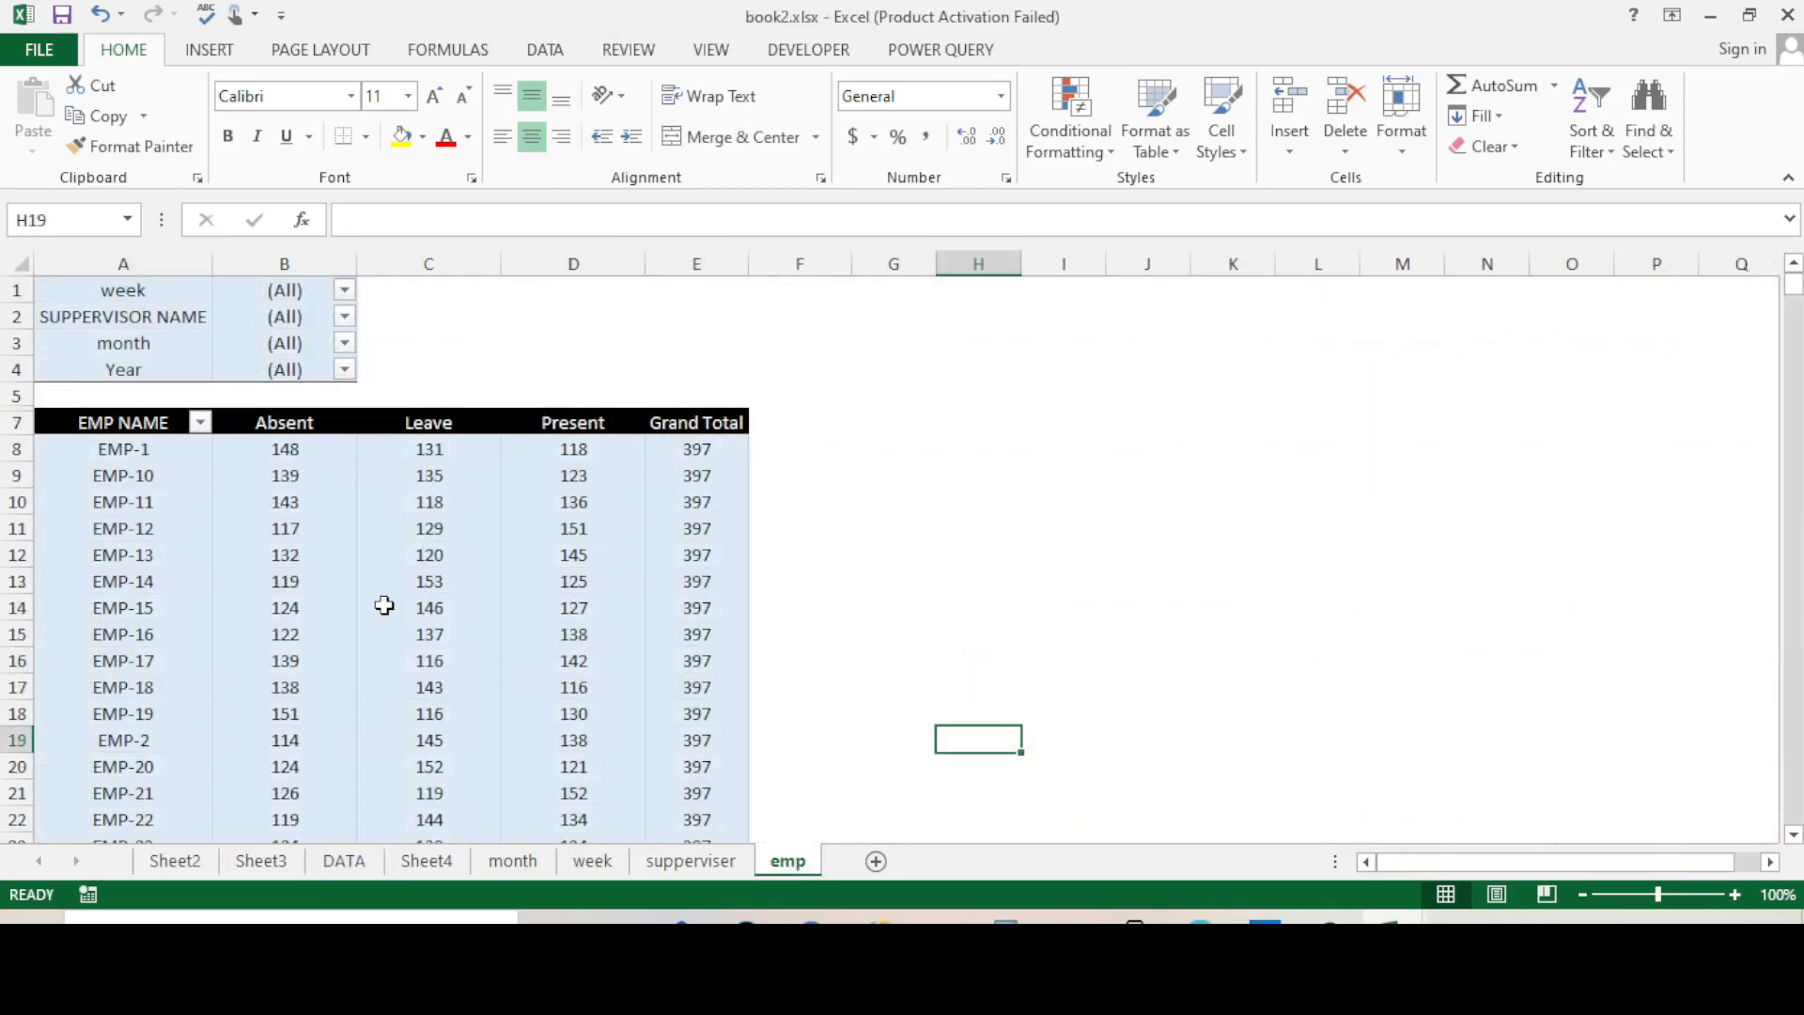
left_click(941, 549)
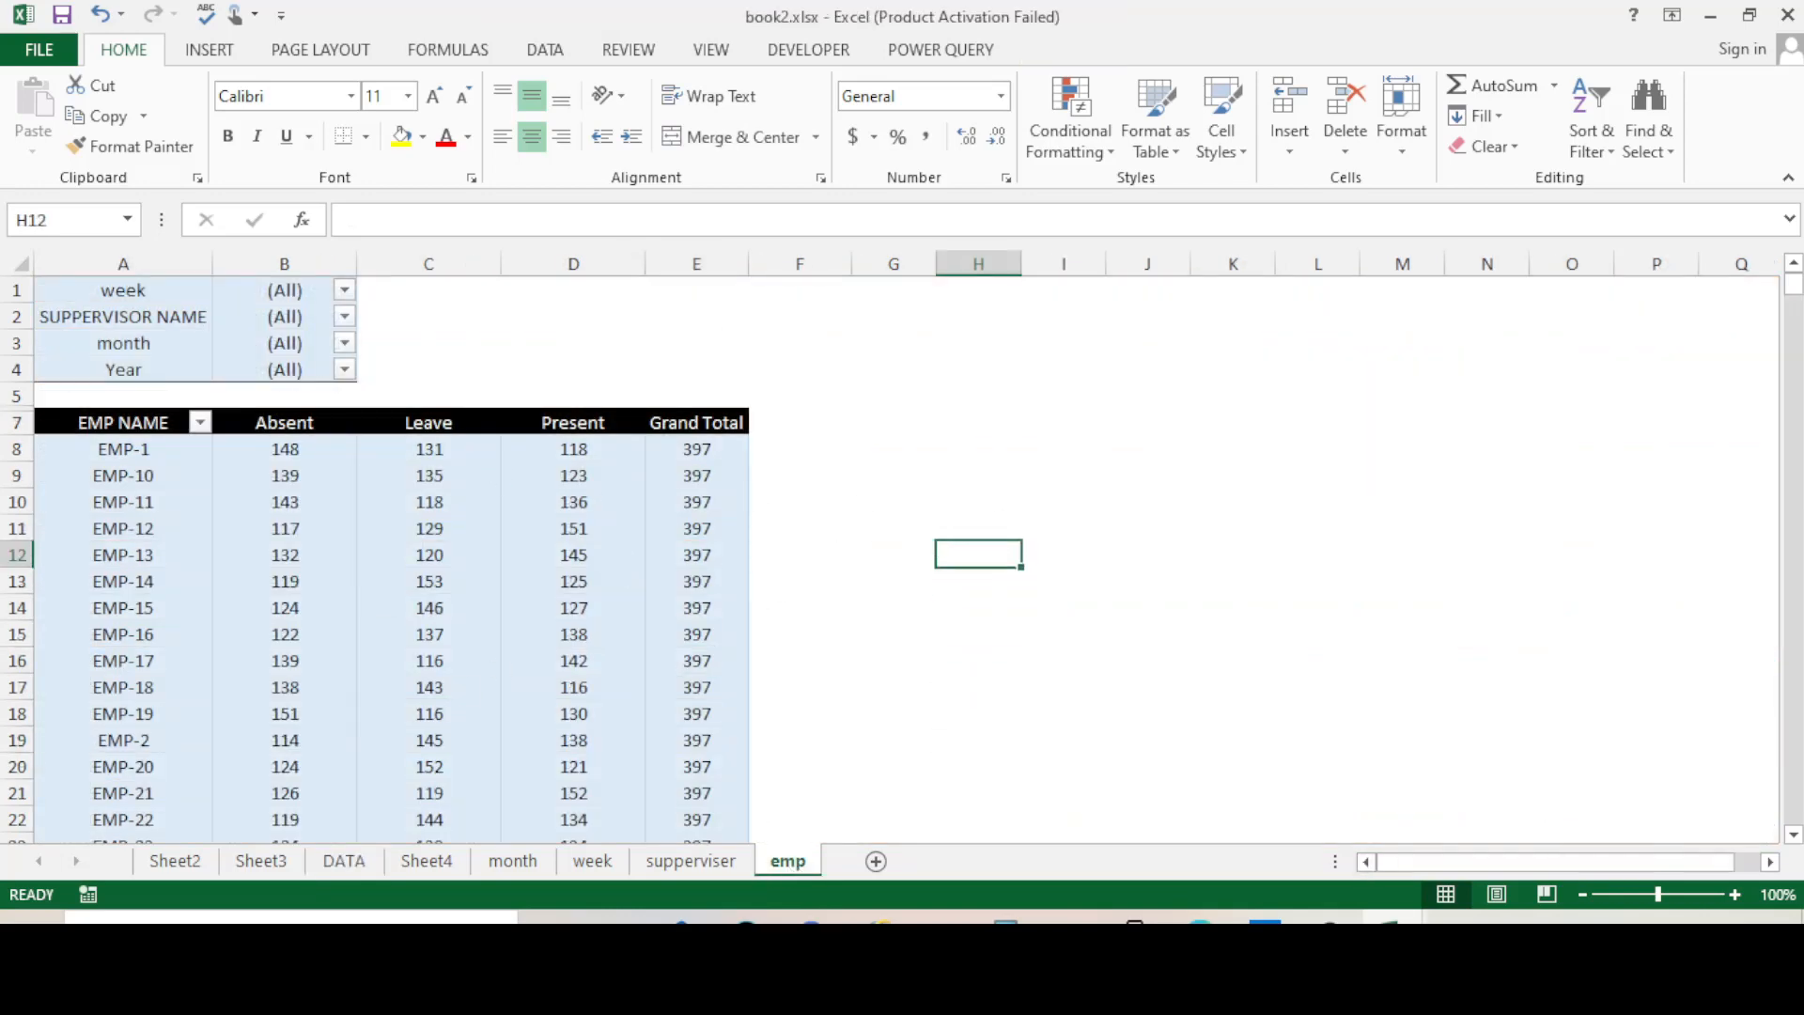
mouse_move(1388, 920)
left_click(1270, 869)
left_click(720, 575)
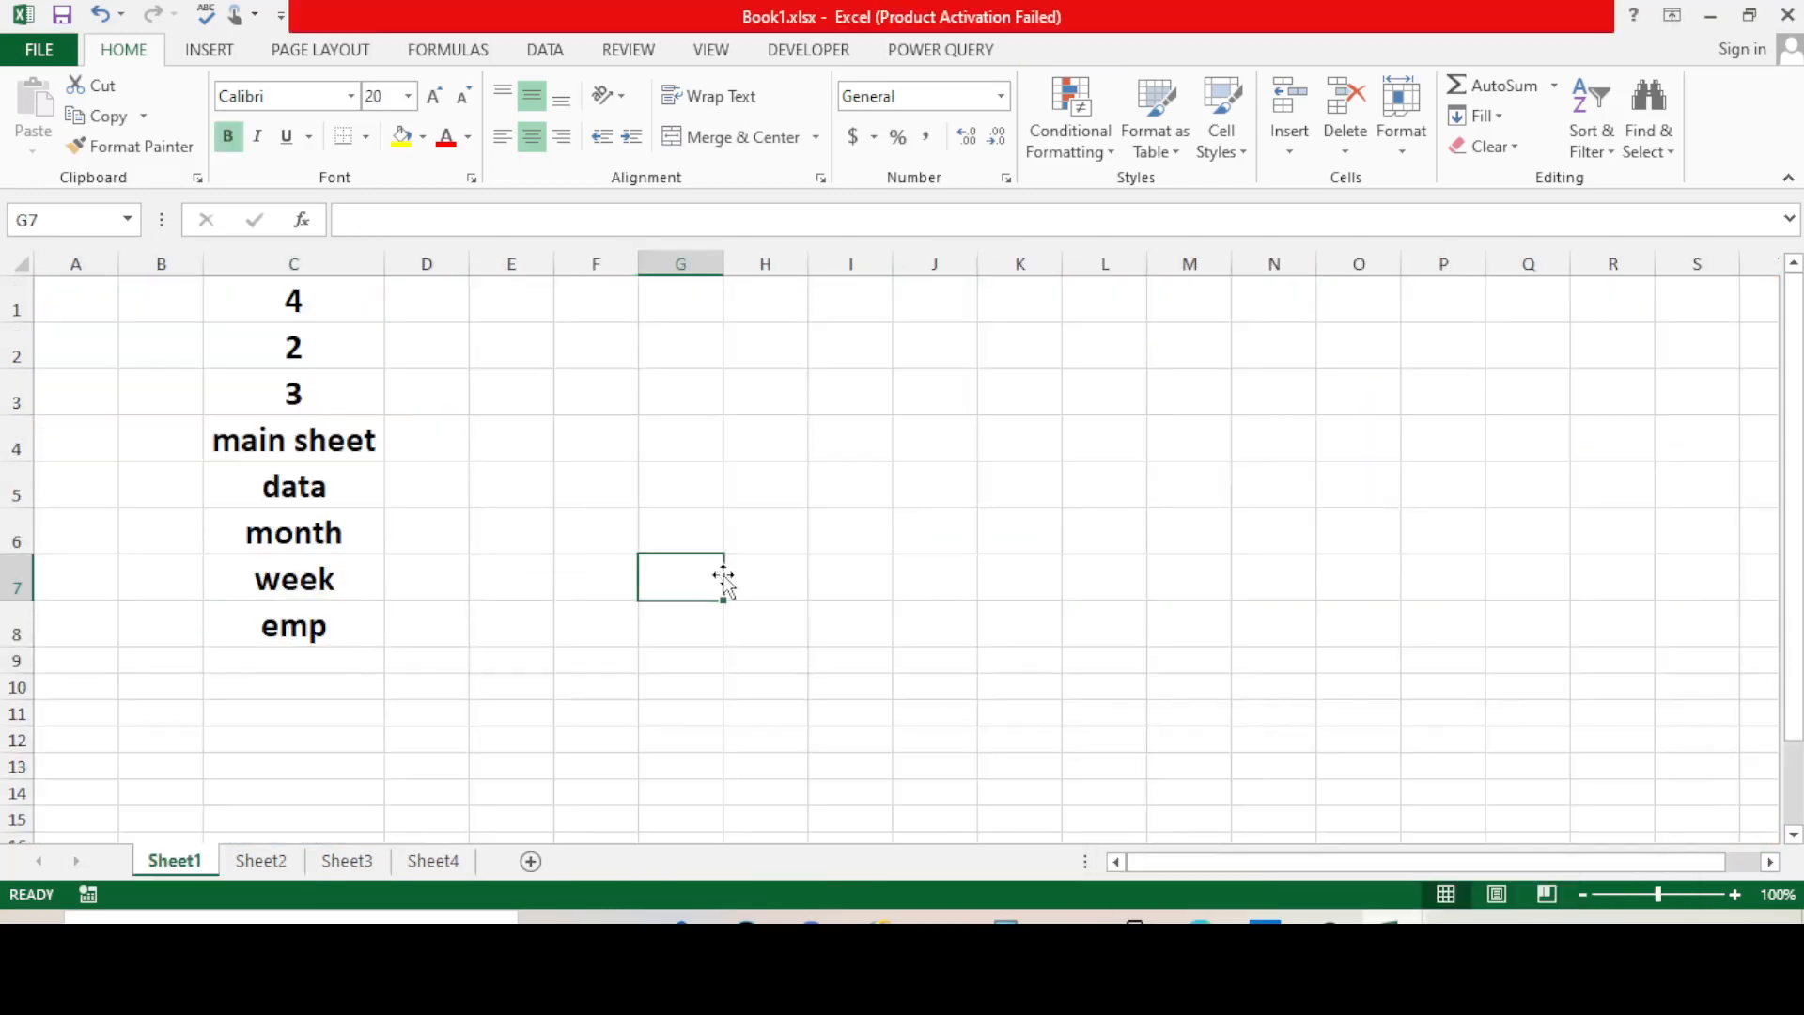
- Start a hyperlink for the emp cell C8 and browse to book2.xlsx in D:\excel\hyperlink as the linked file
left_click(348, 622)
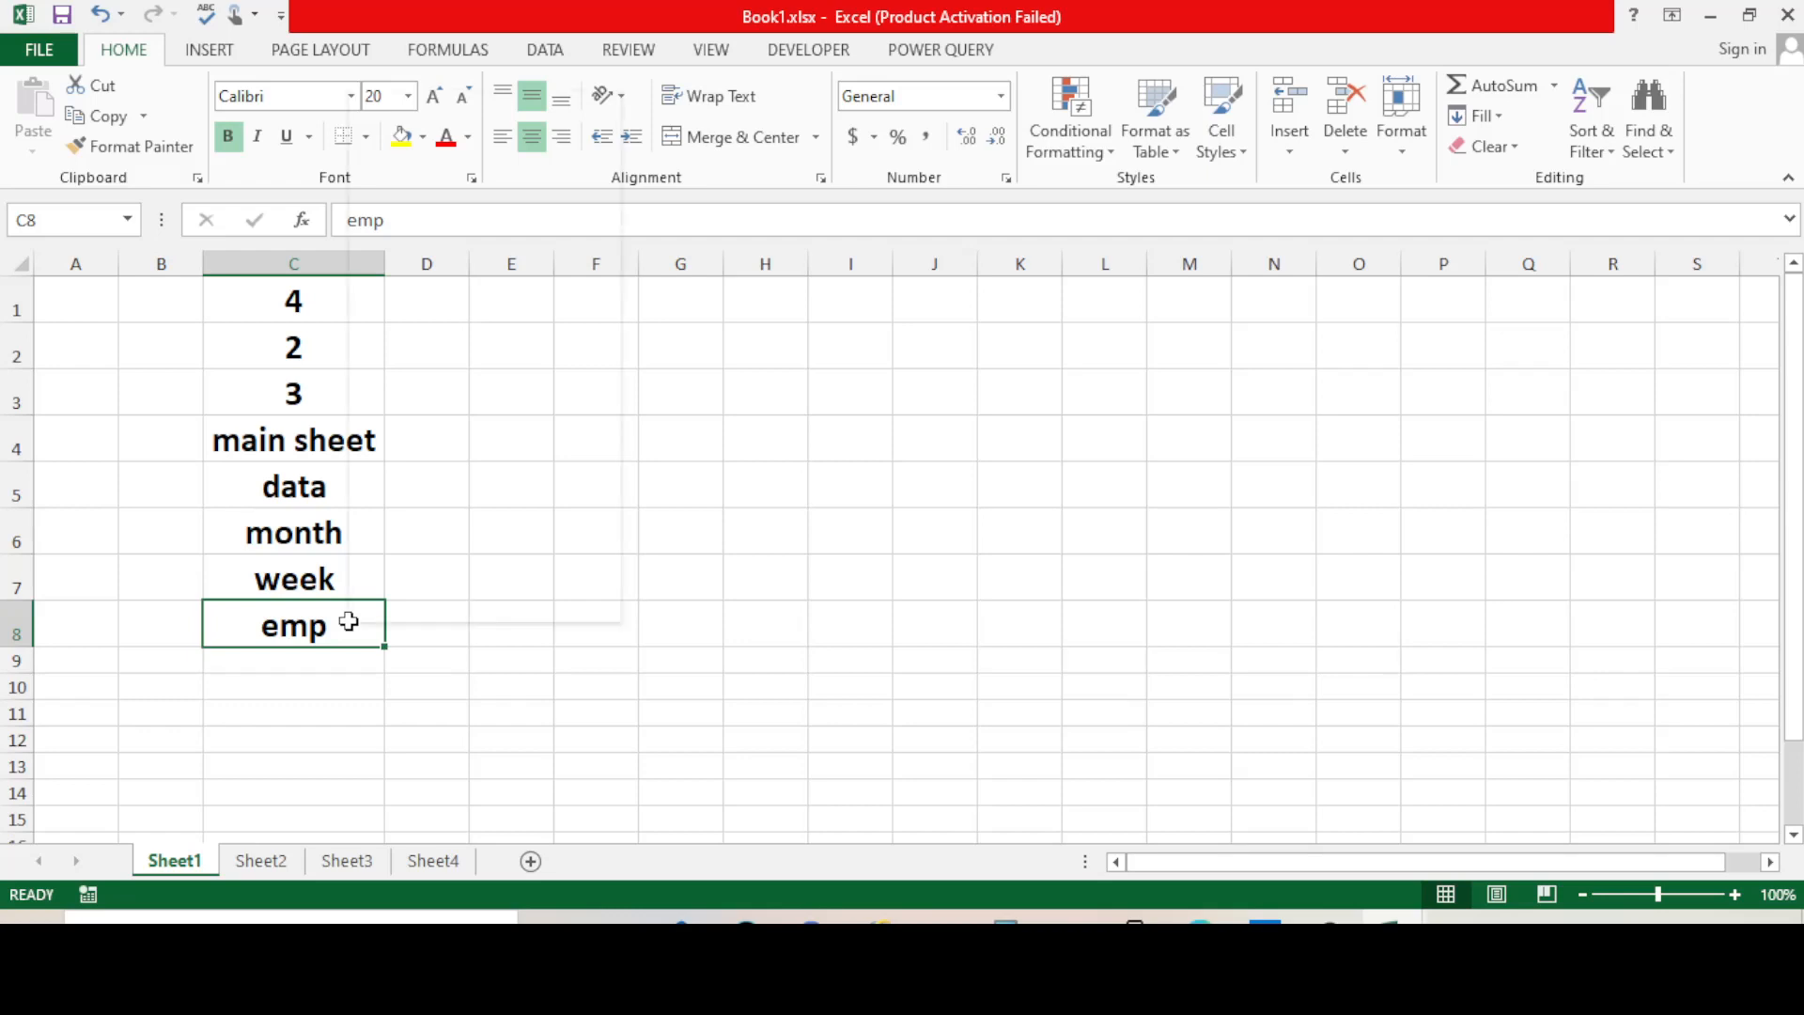
right_click(351, 624)
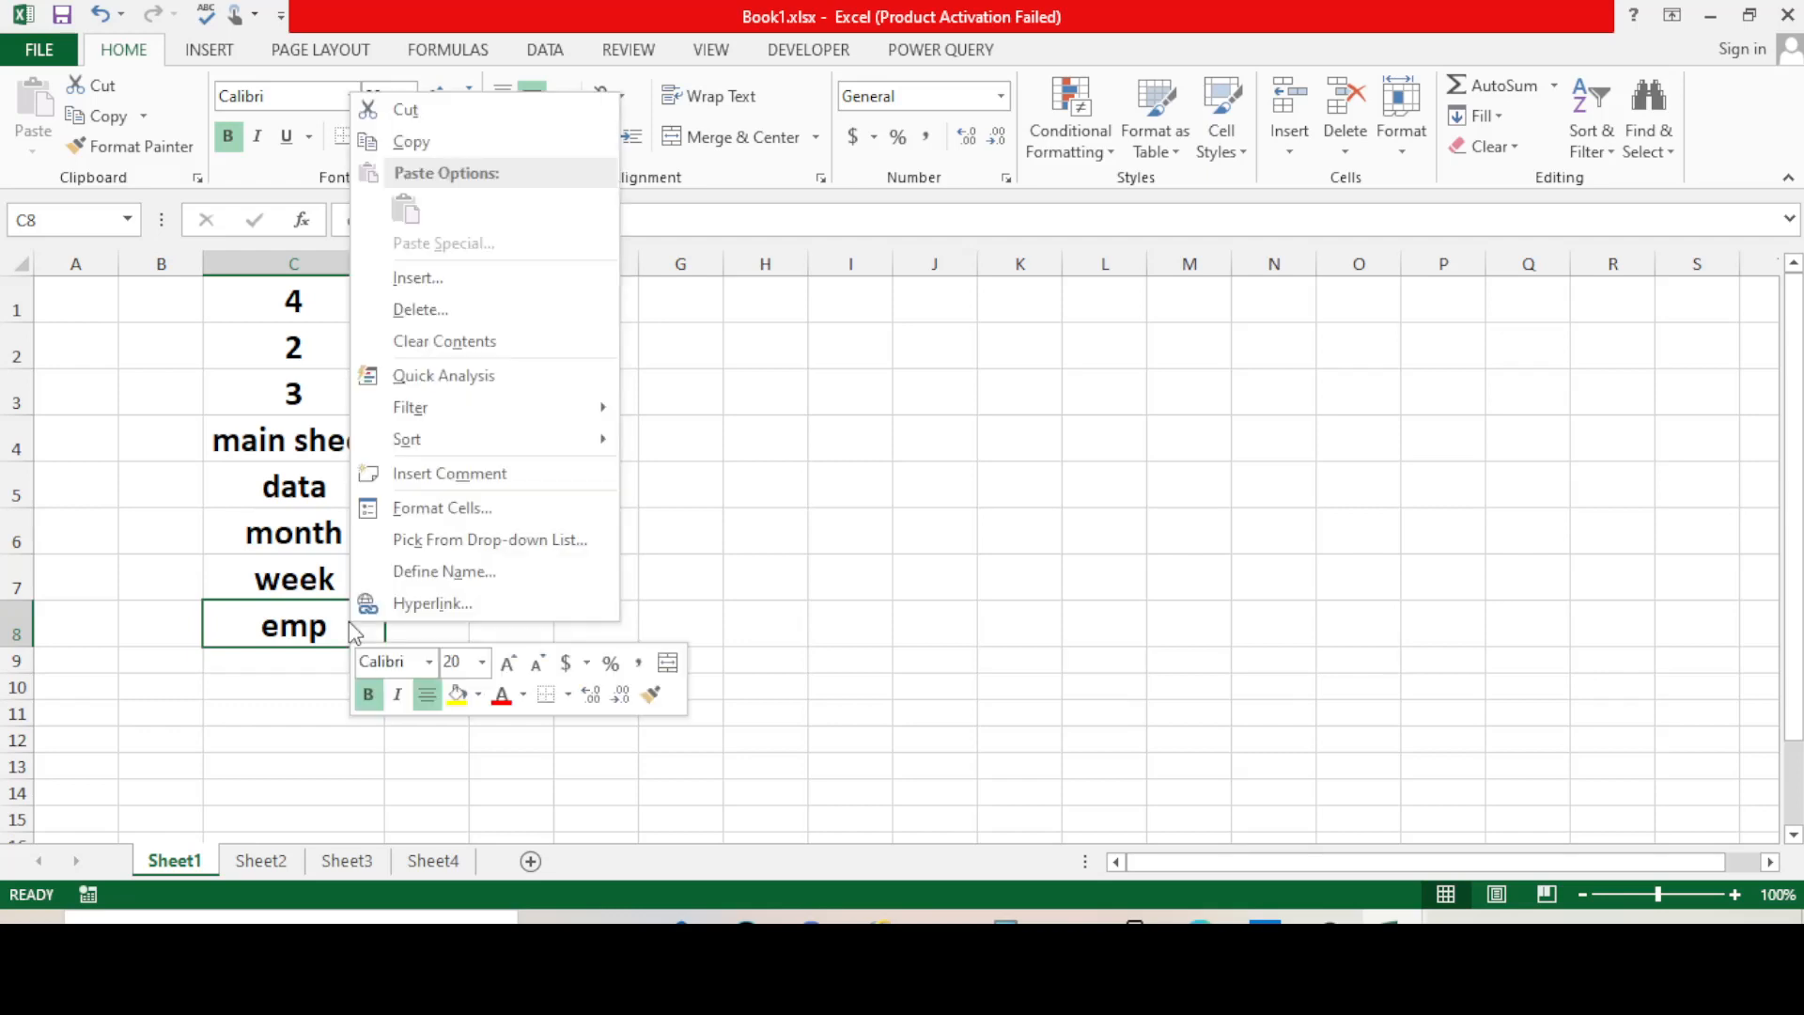
left_click(415, 605)
left_click_drag(420, 400, 1116, 239)
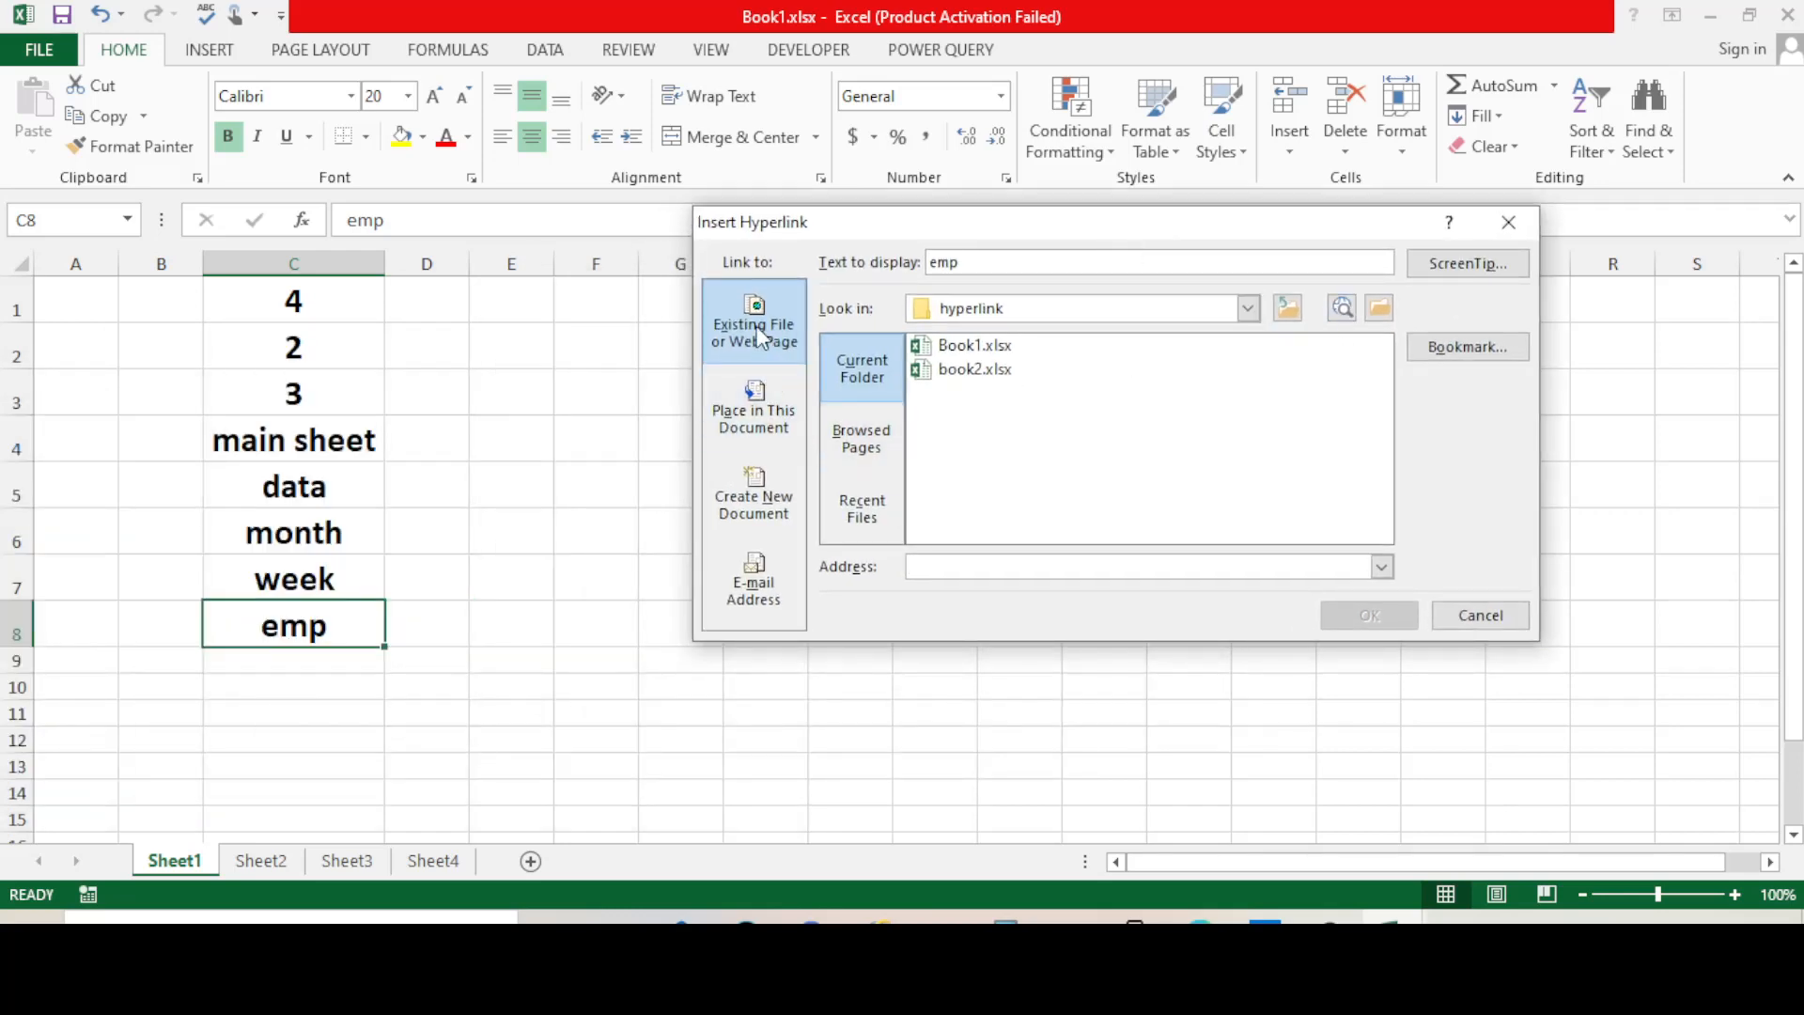
left_click(1381, 309)
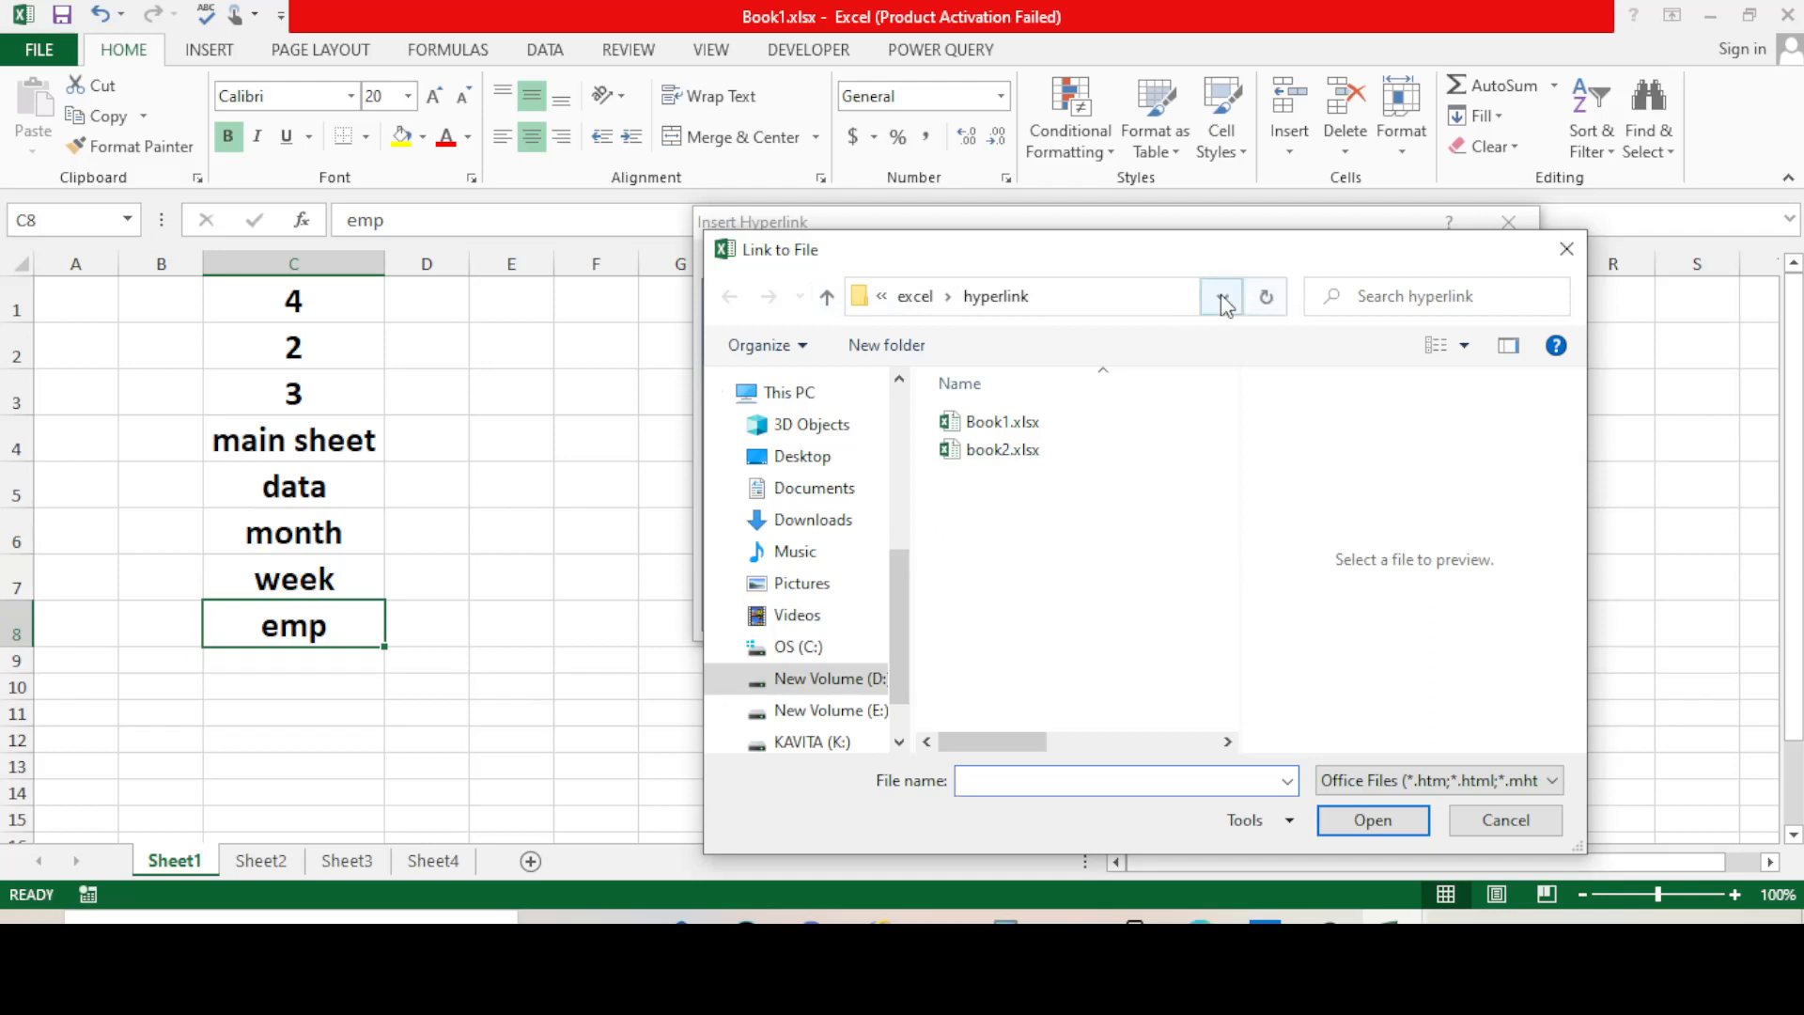
left_click(1040, 293)
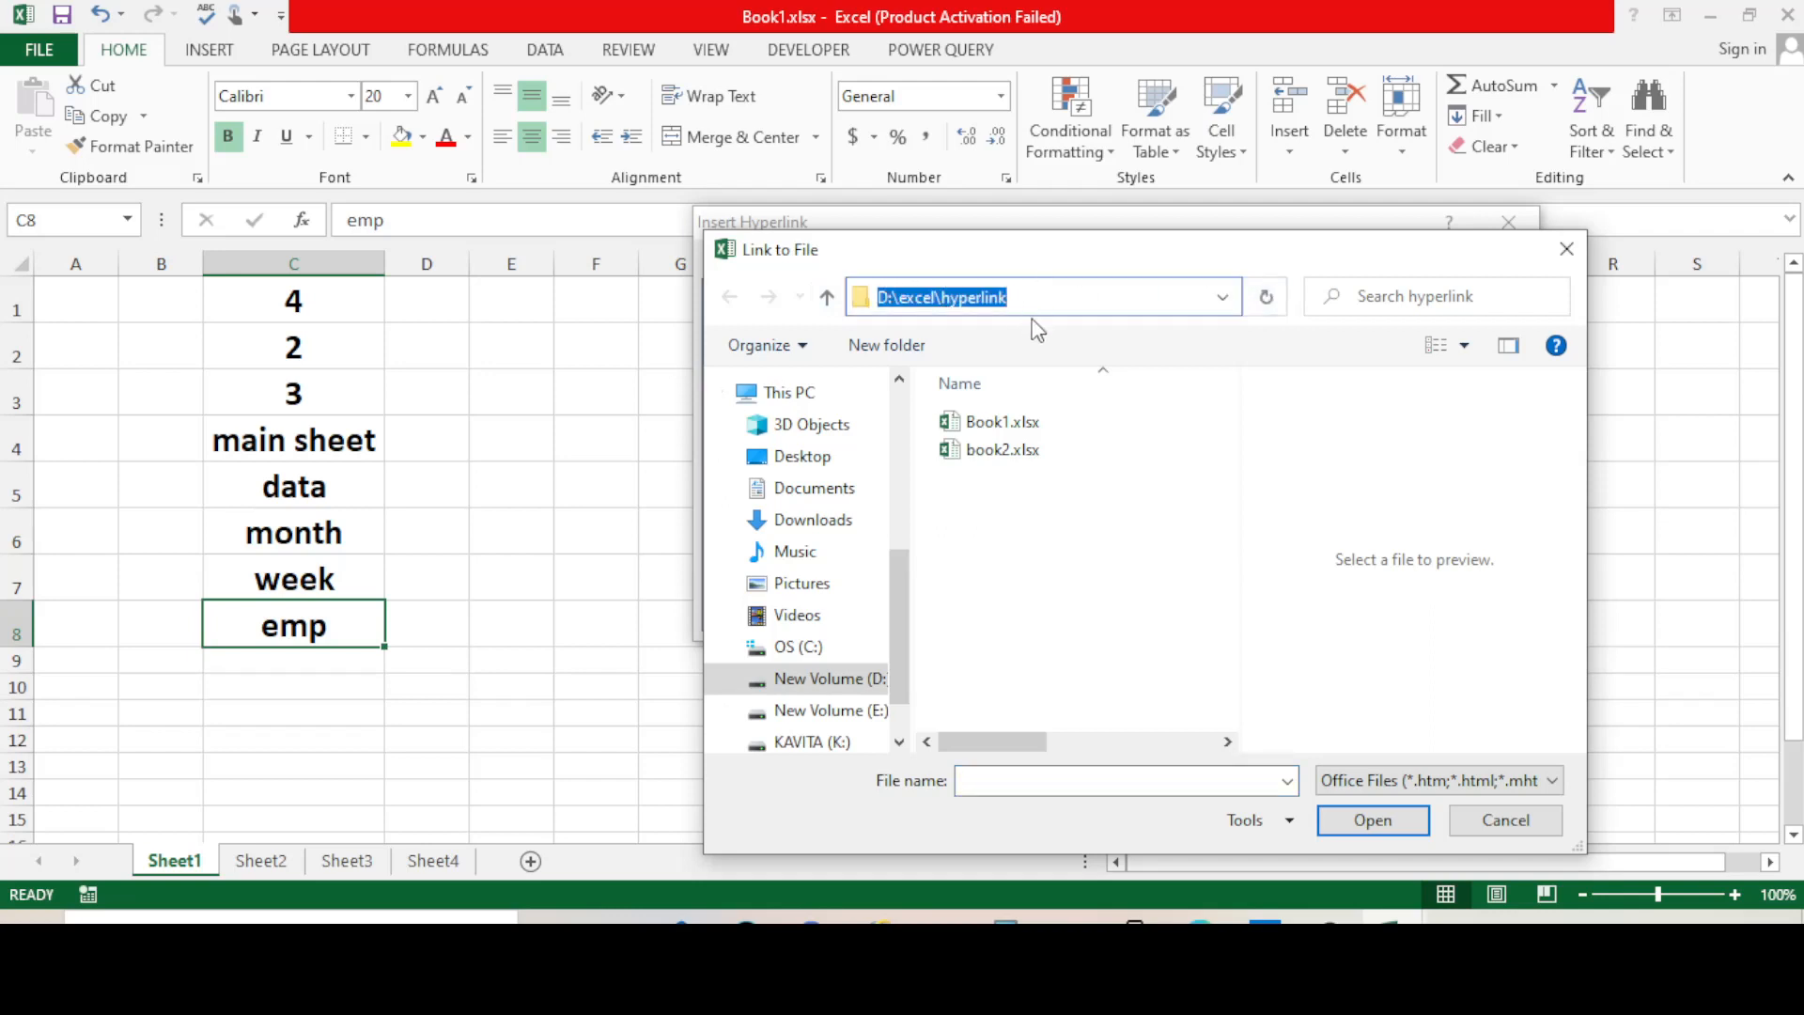
left_click(1008, 550)
left_click(994, 460)
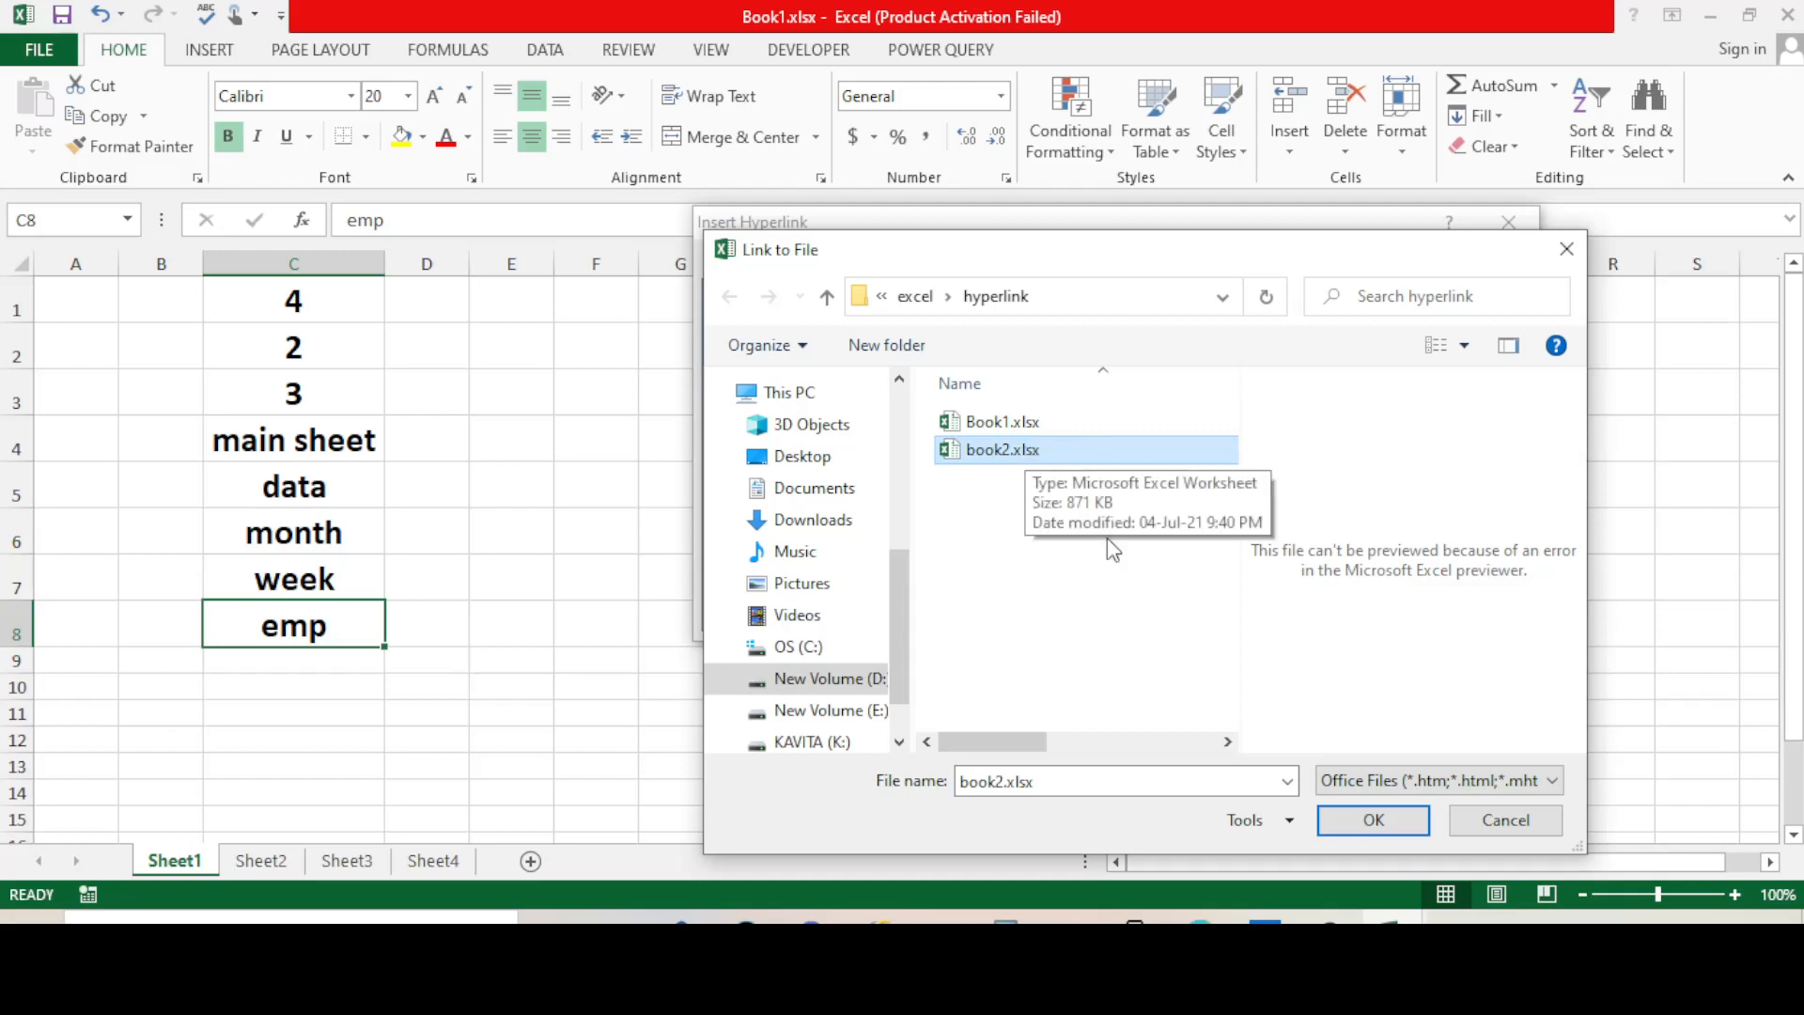
left_click(1373, 820)
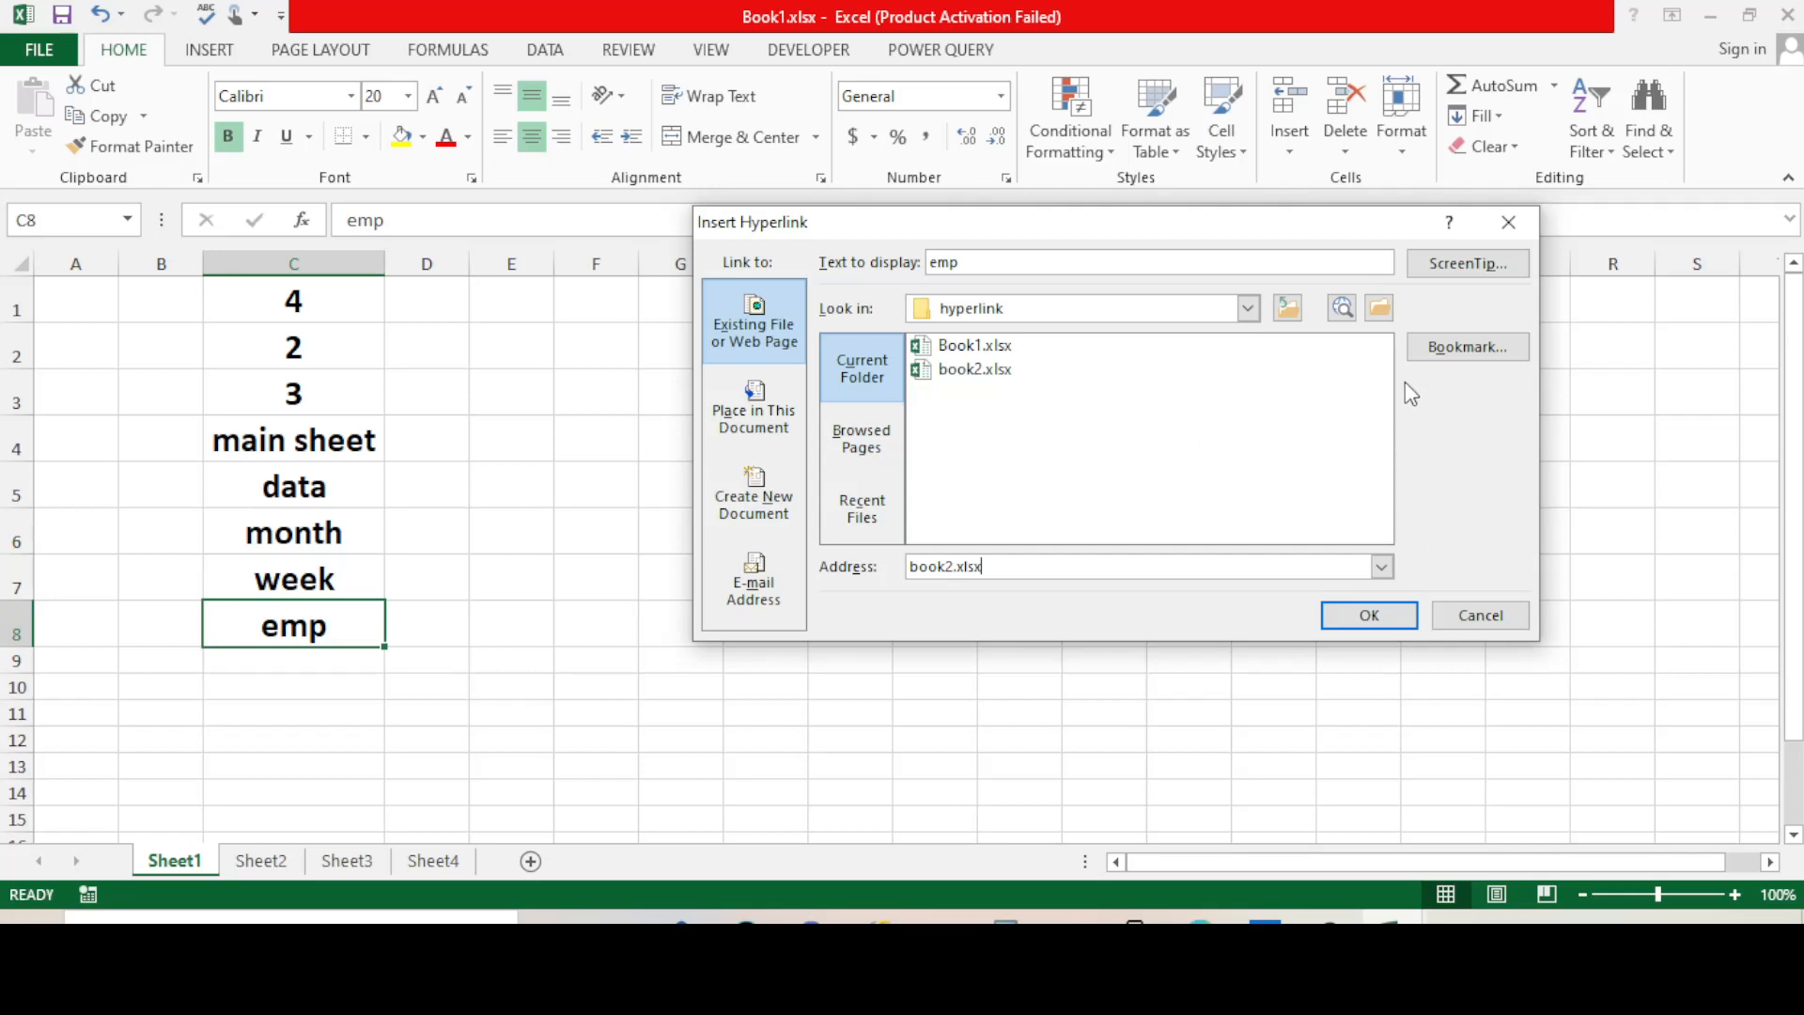
- Bookmark cell A1 of the emp sheet in book2.xlsx as the hyperlink's destination
left_click_drag(1291, 221, 1134, 218)
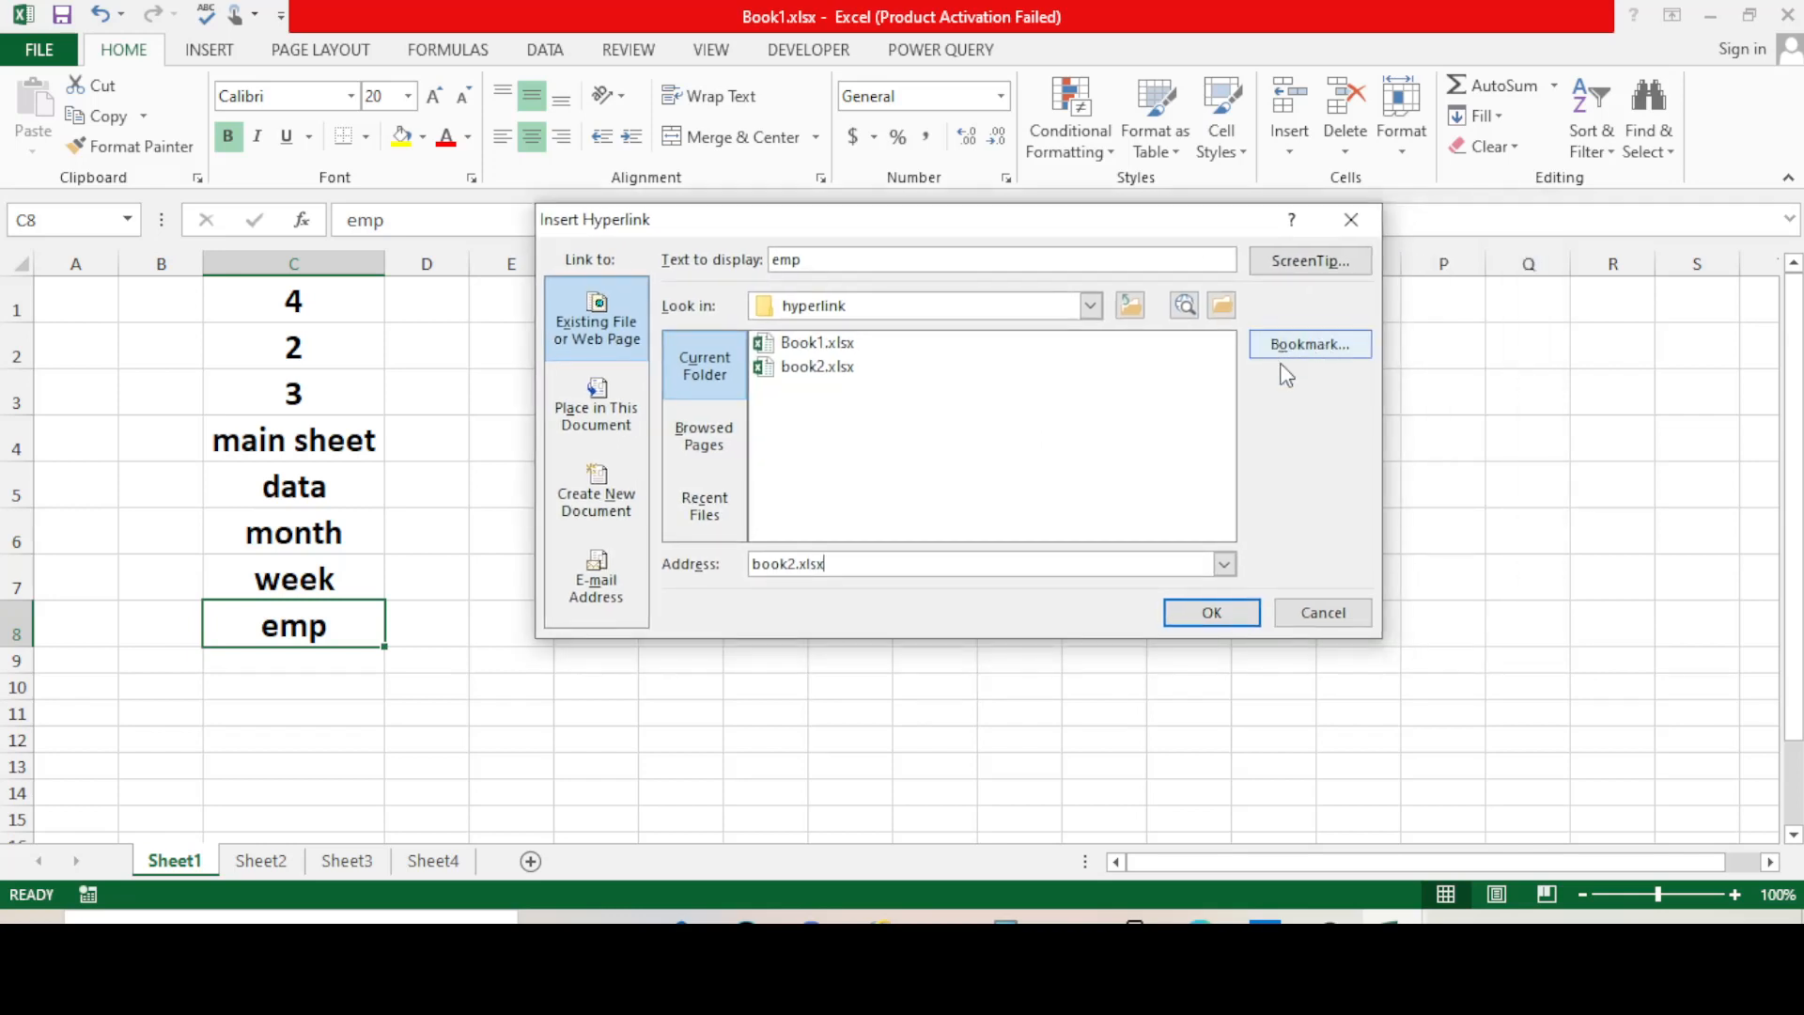
left_click(1302, 347)
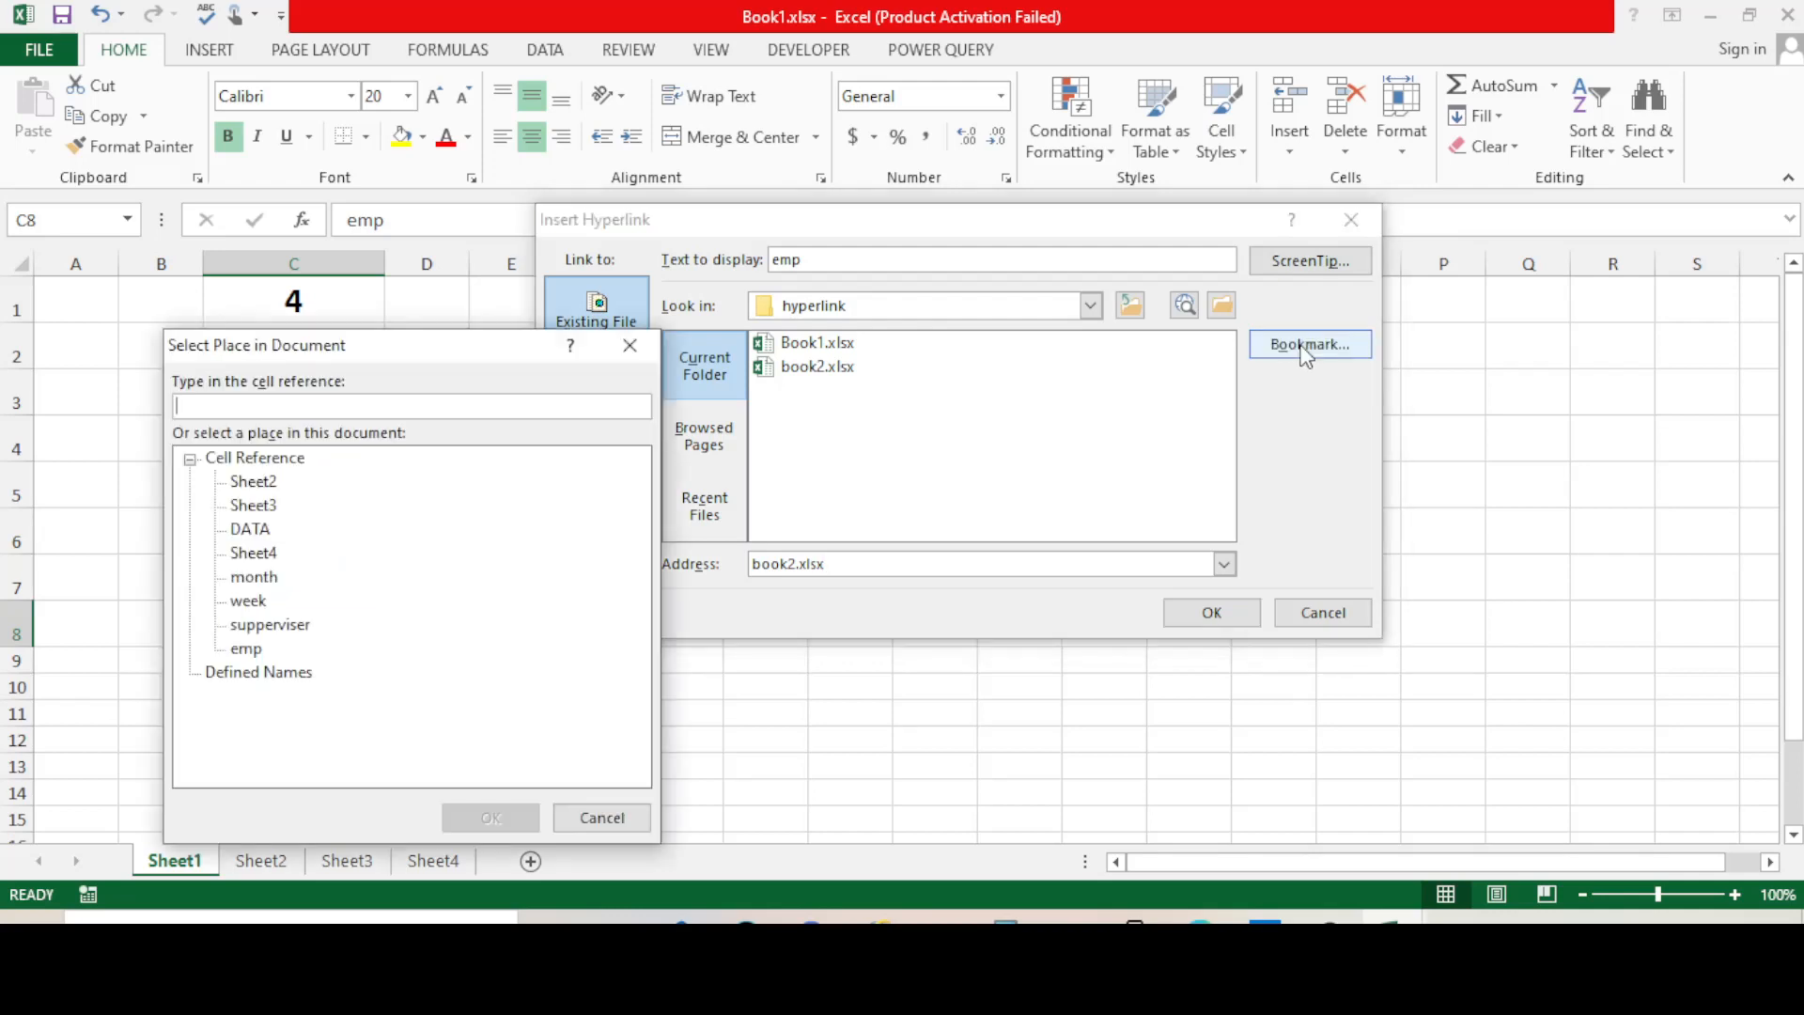
left_click_drag(439, 350, 1264, 233)
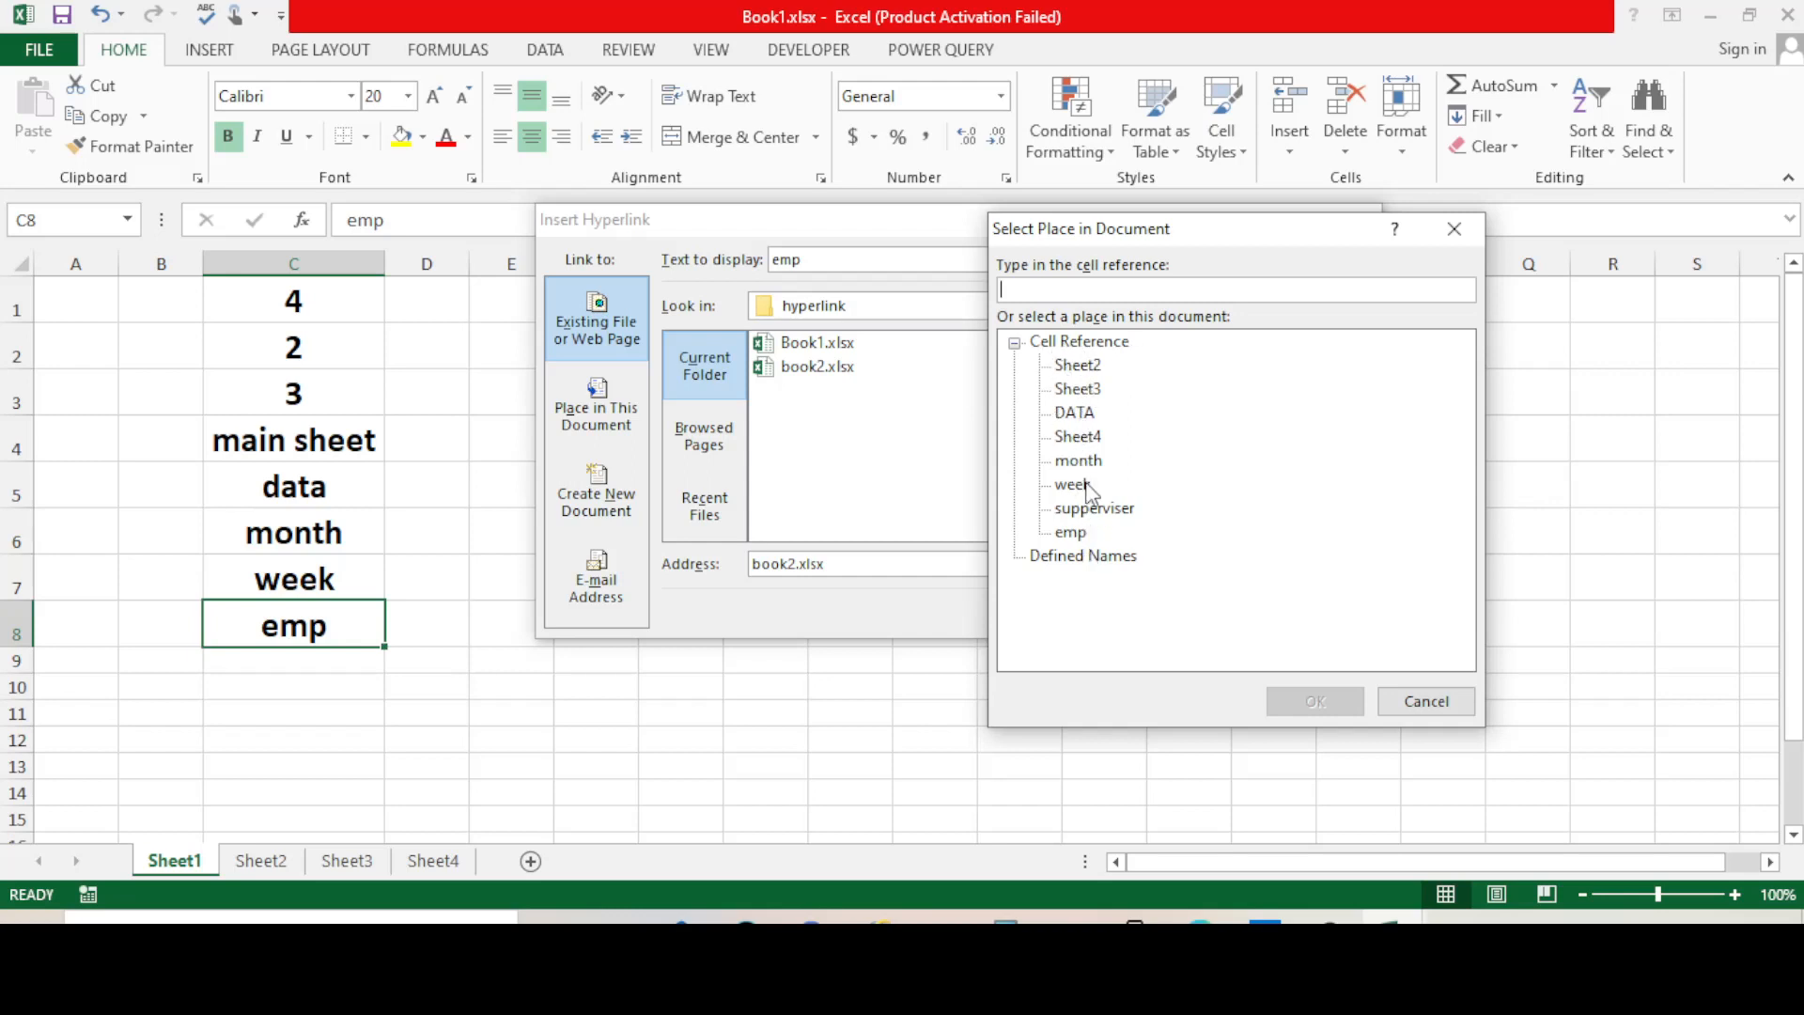
left_click(1070, 533)
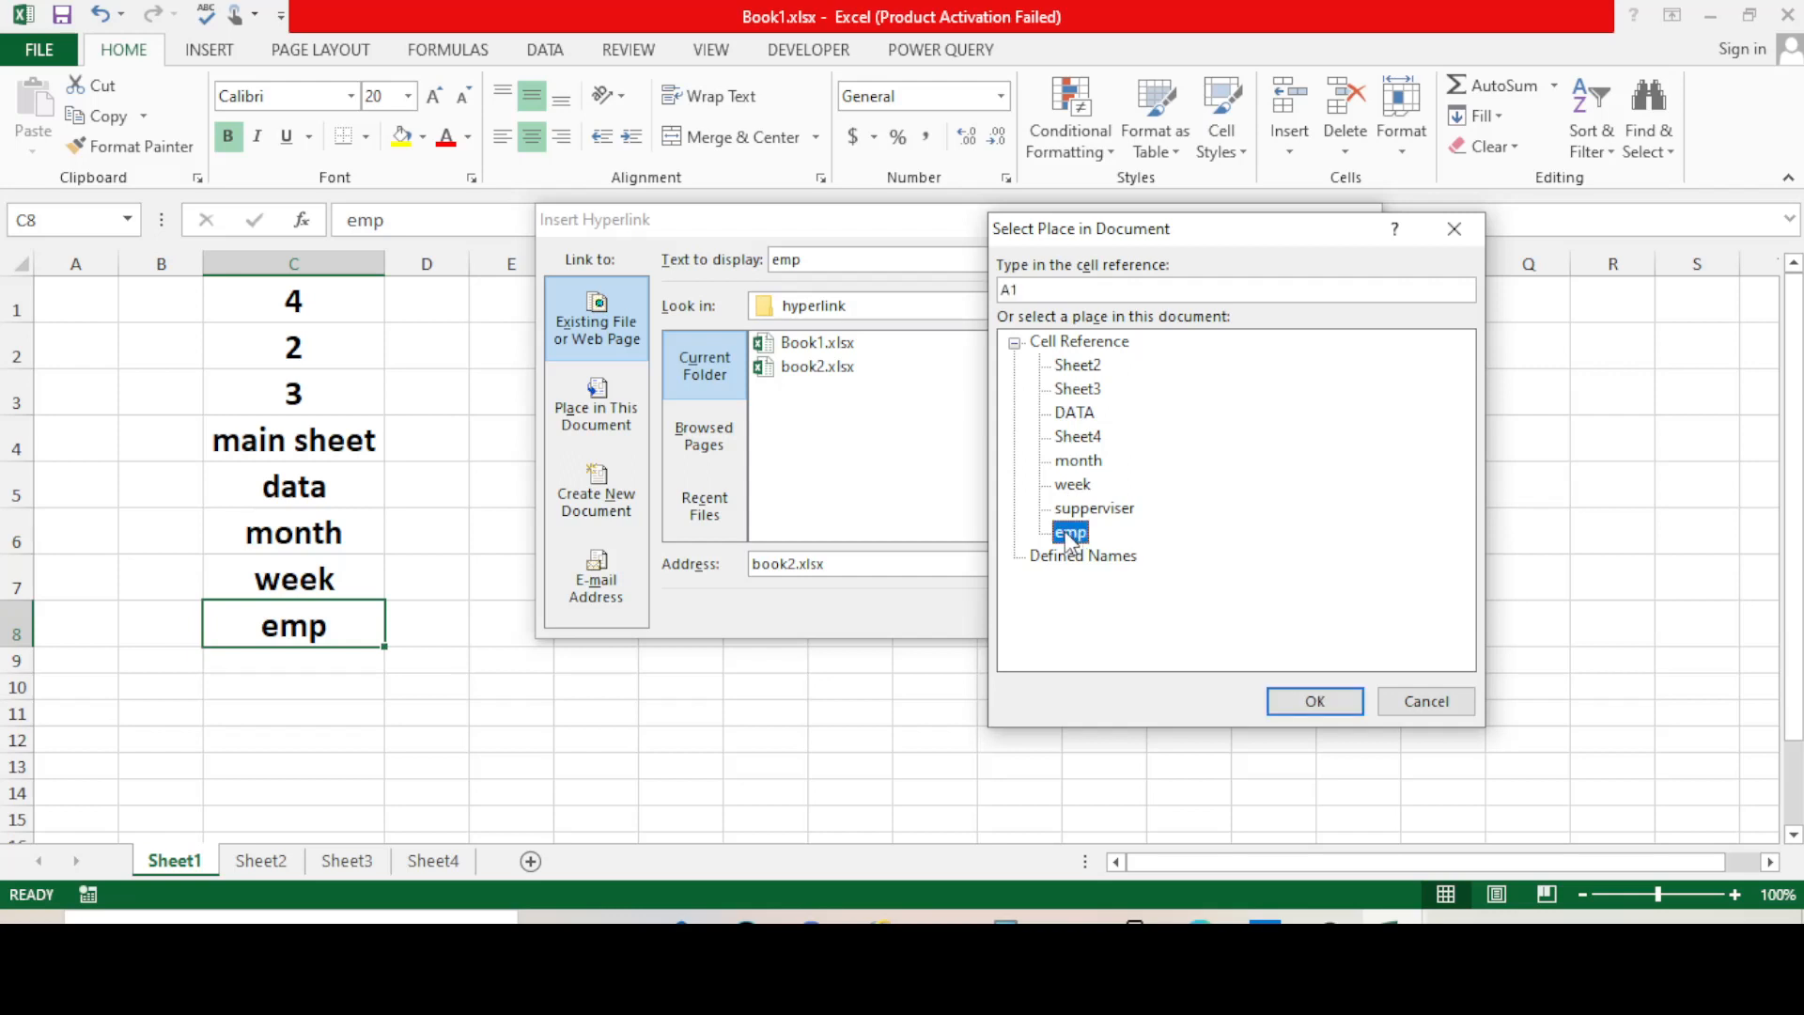
left_click(1315, 703)
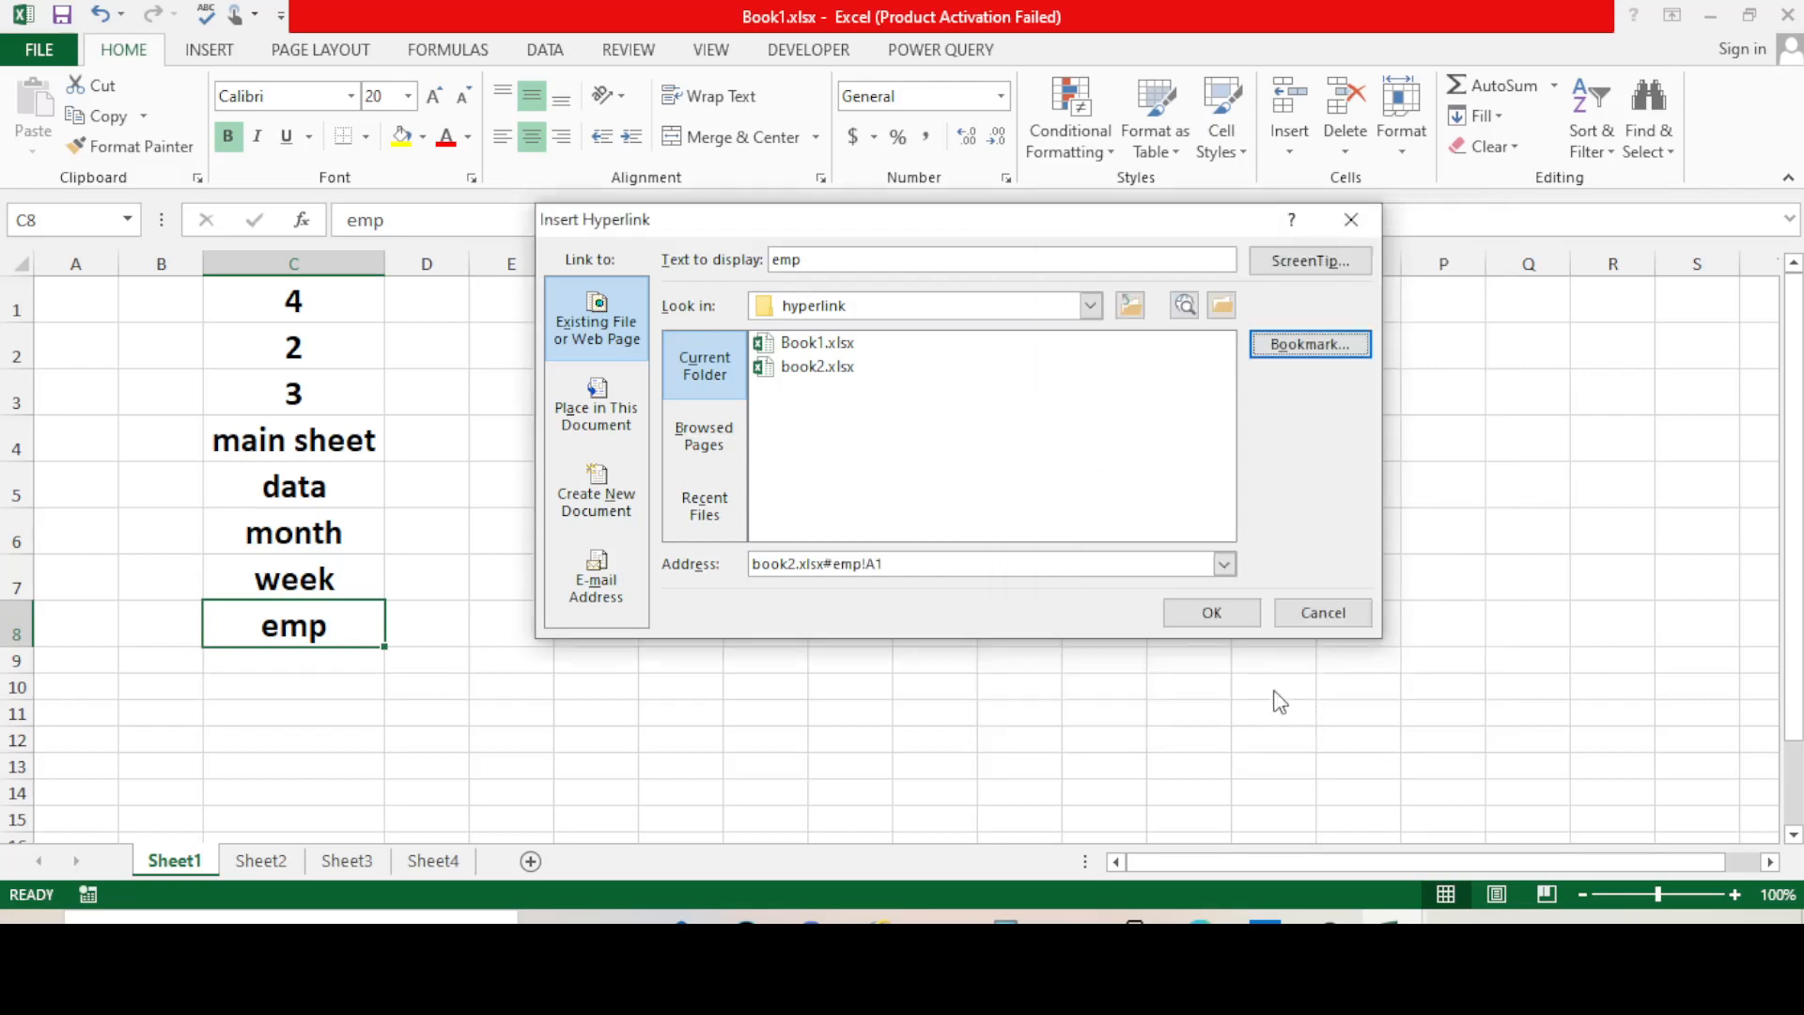
- Insert the hyperlink for the emp cell C8 and test it by following it to the emp sheet in book2.xlsx
left_click(1212, 614)
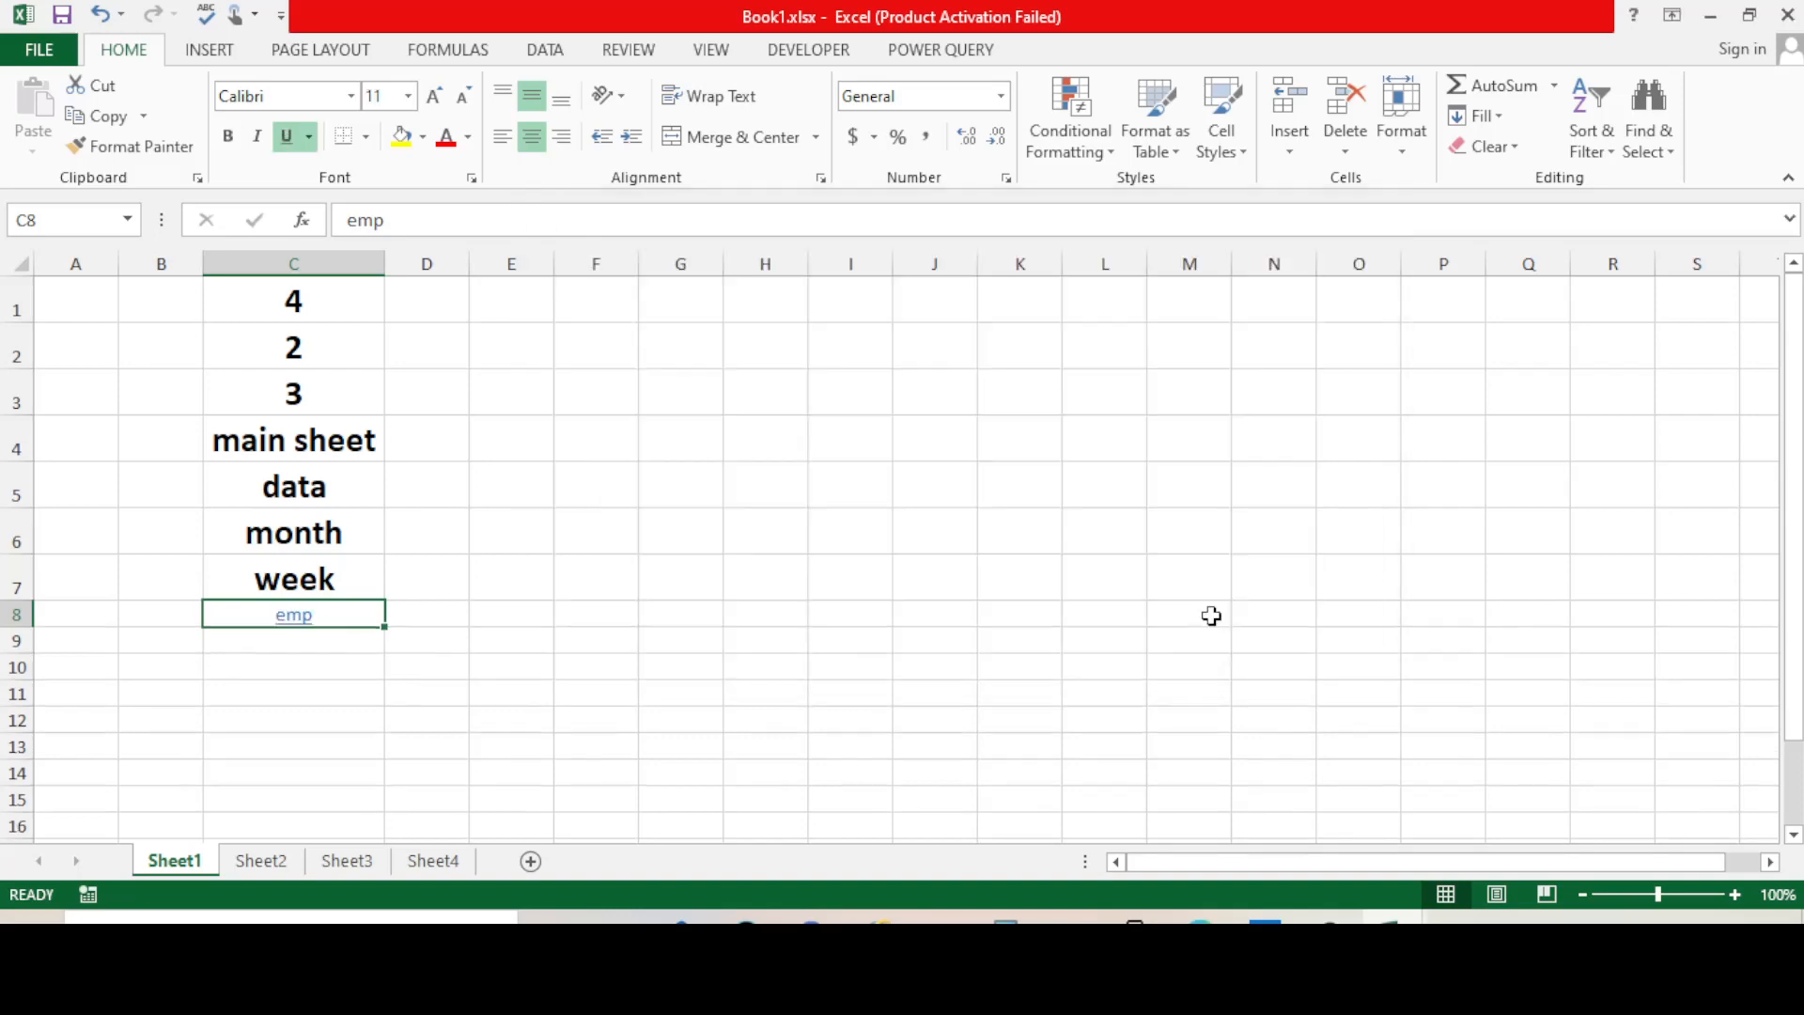
left_click(731, 543)
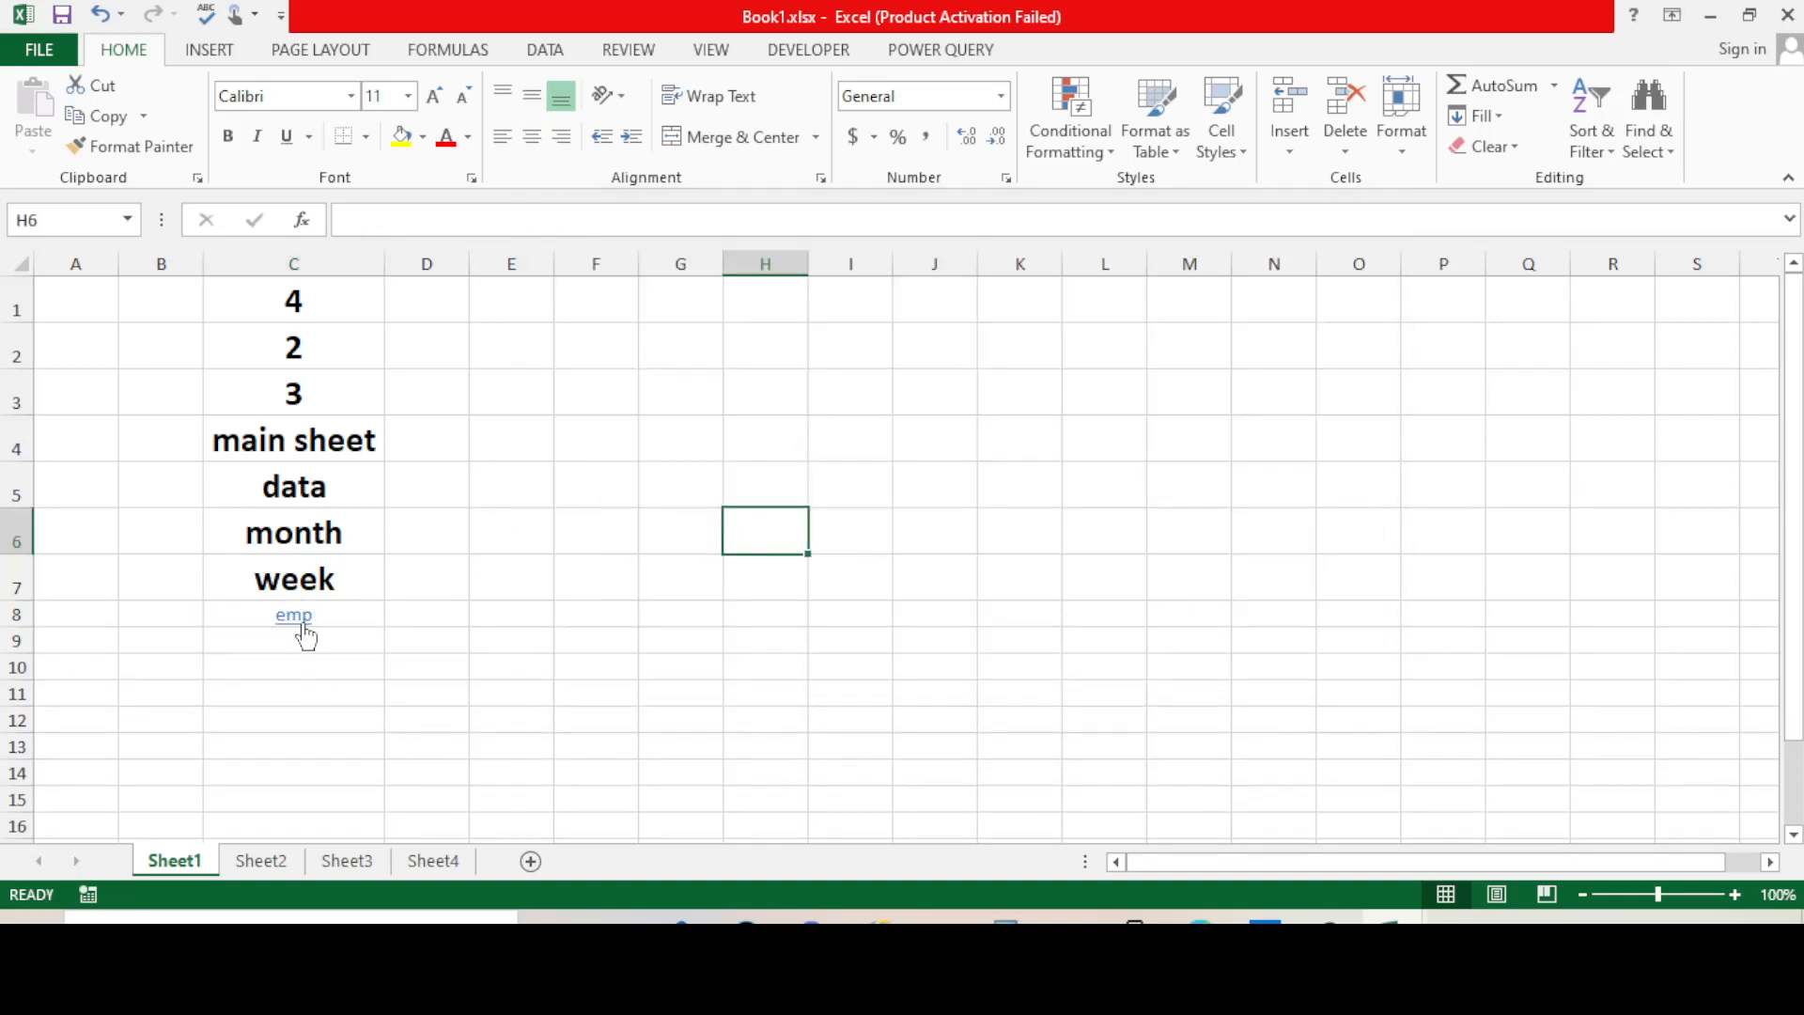
left_click(301, 623)
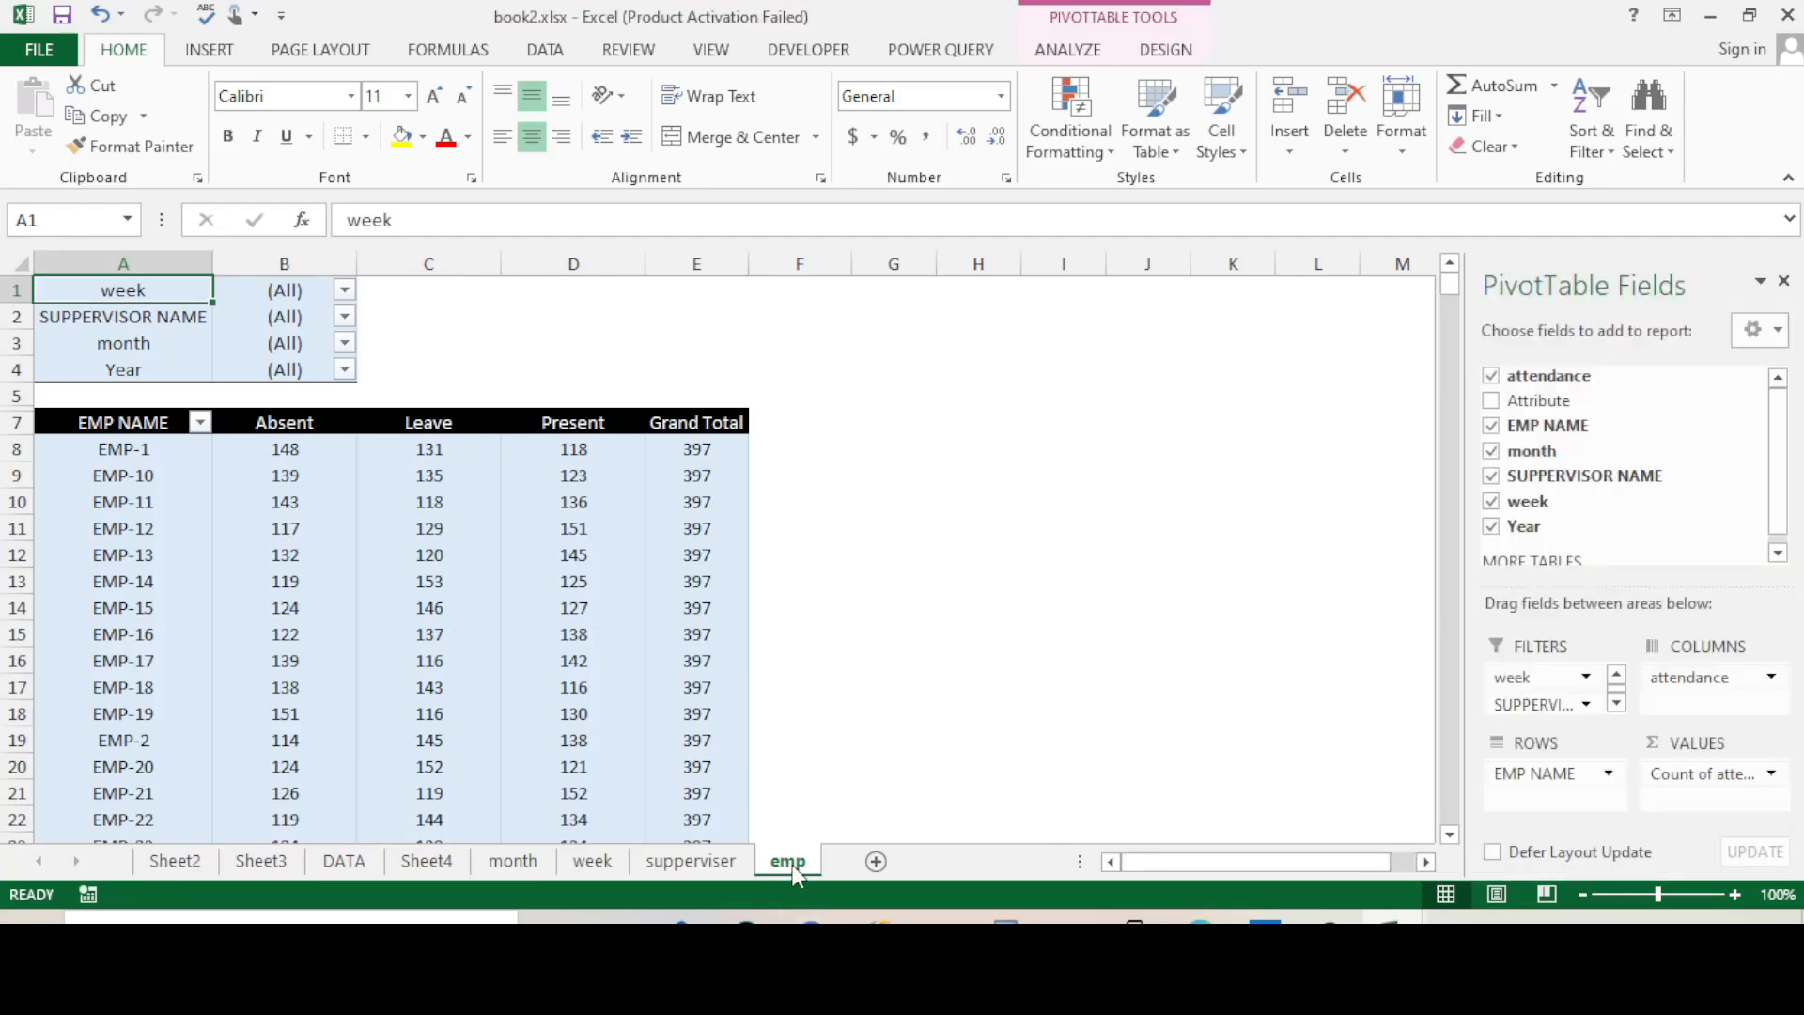
- Enter BACK TO MAIN SHEET in cell H2 of the emp sheet in book2.xlsx
left_click(905, 376)
left_click(996, 329)
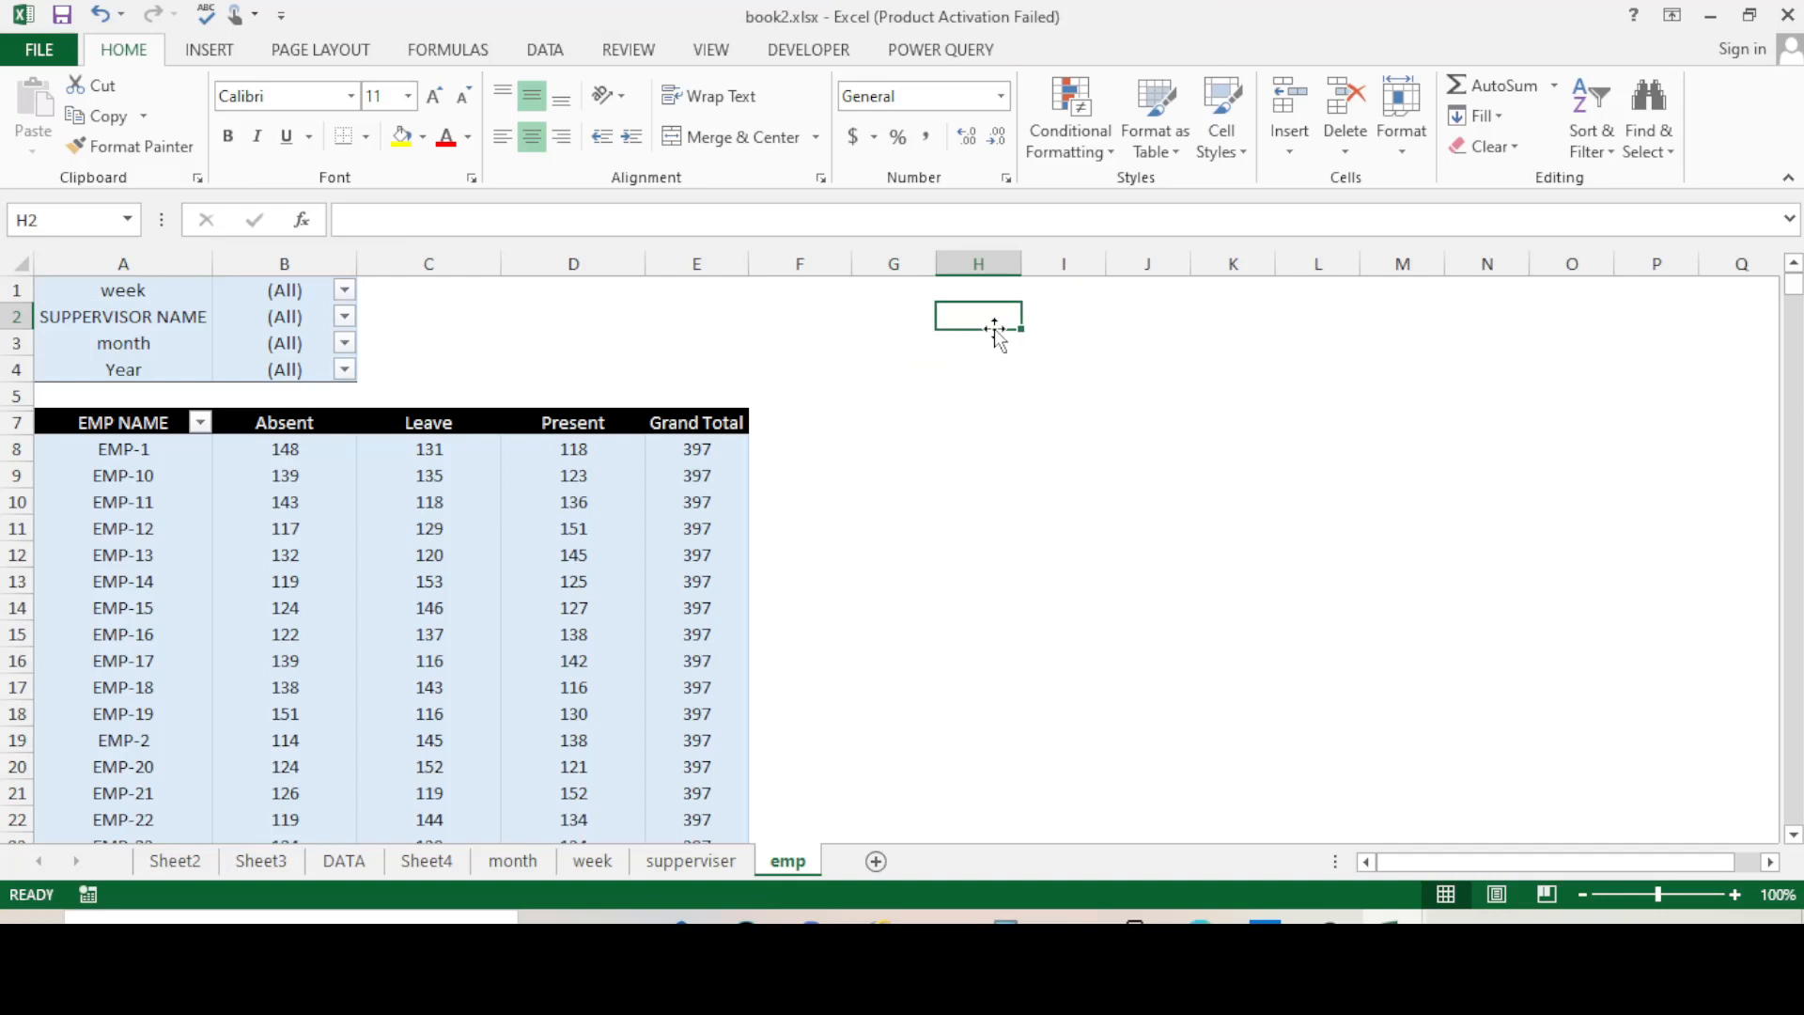
type("BACK")
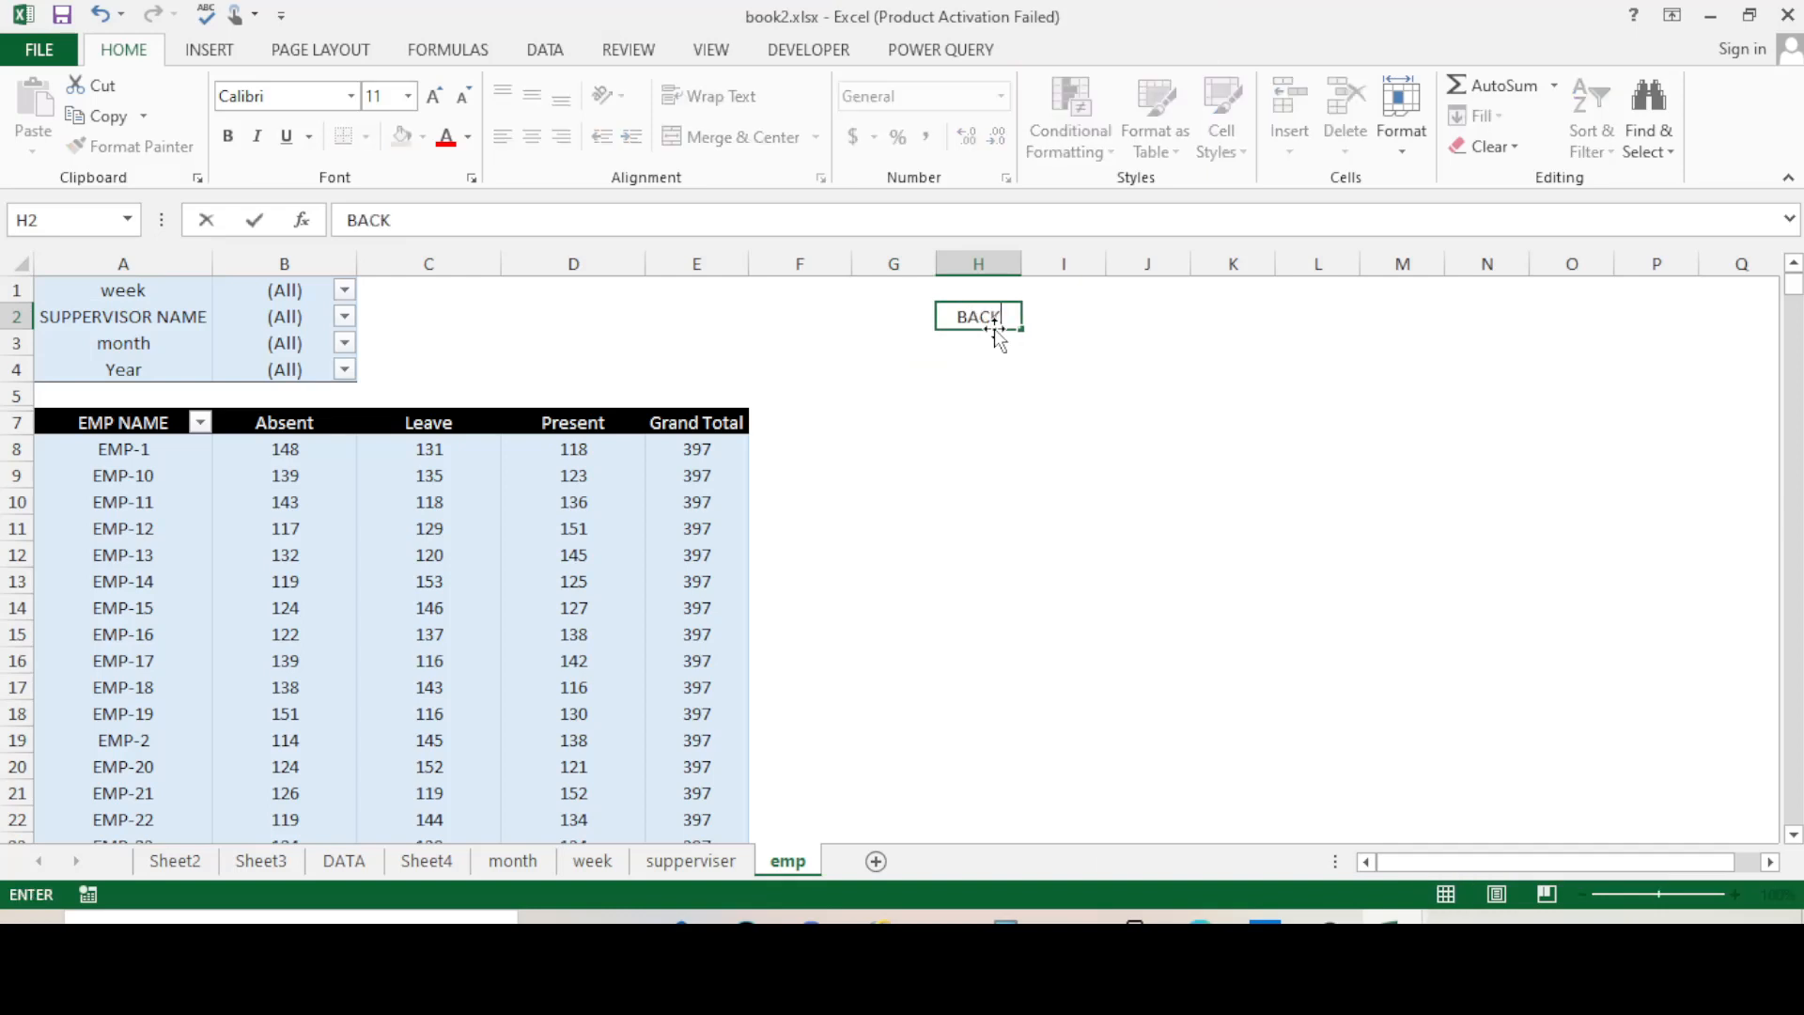
type(" TO MA")
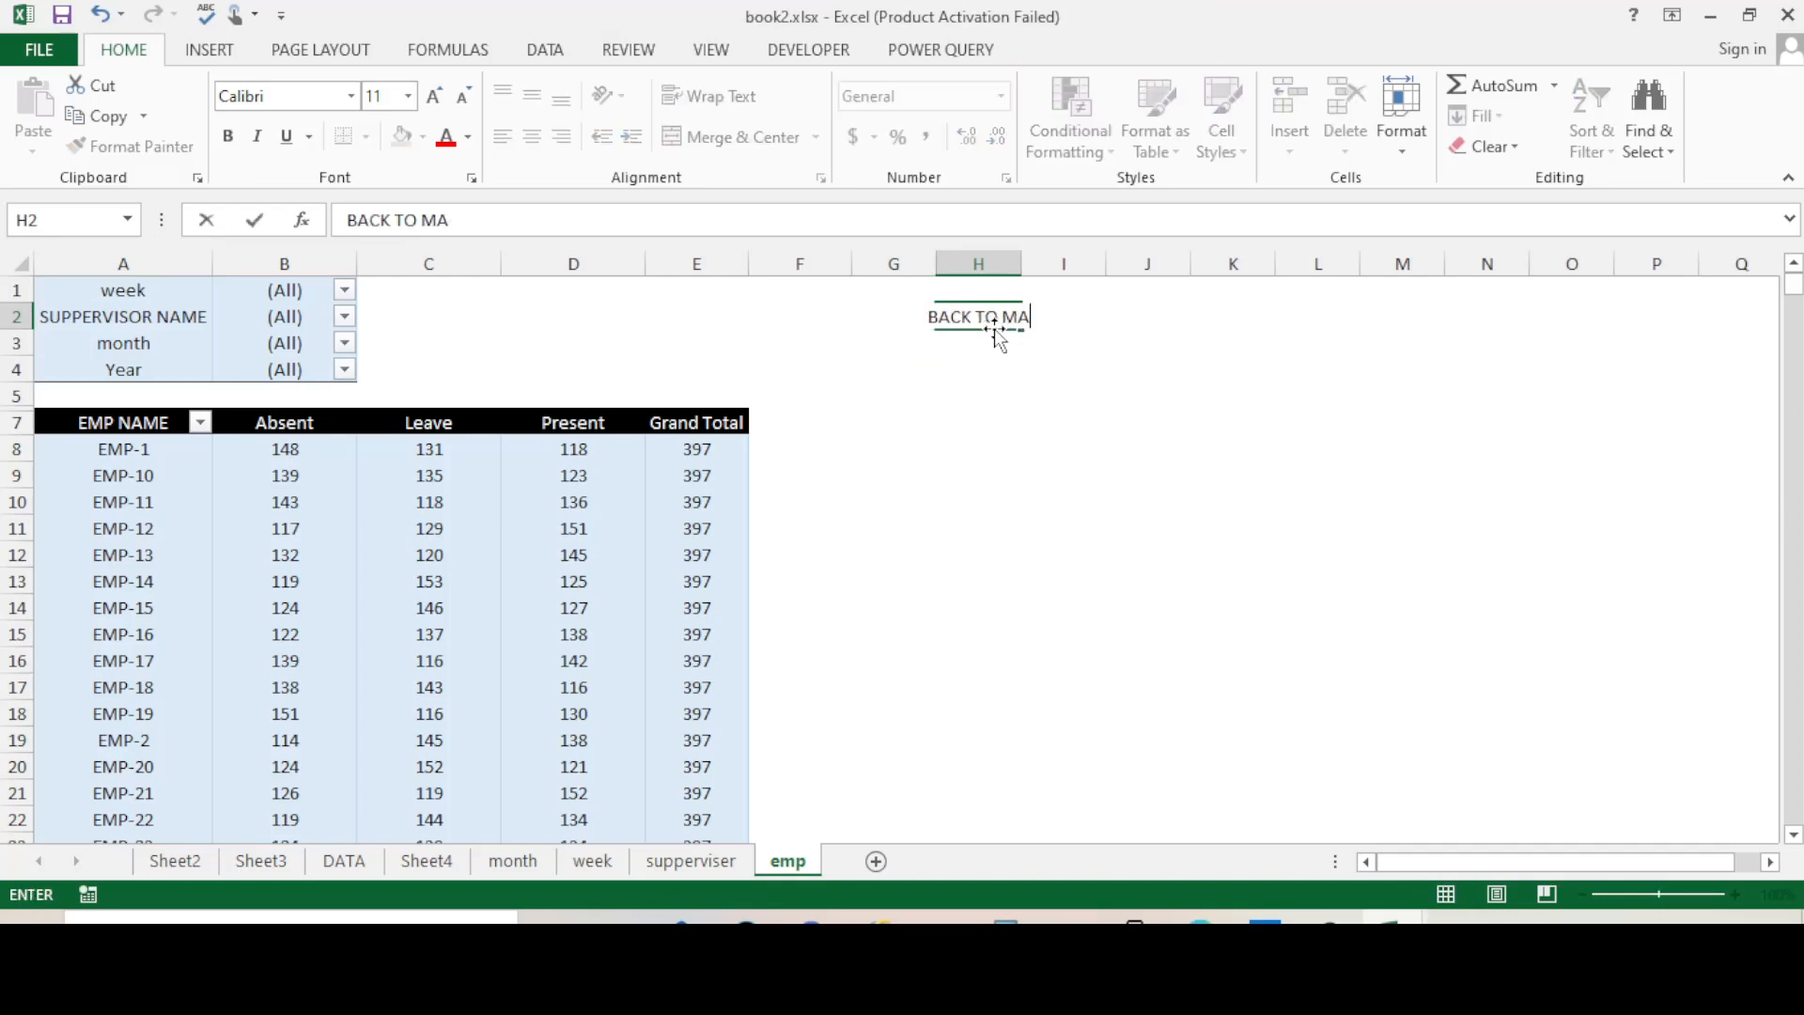
type("IN SHEET")
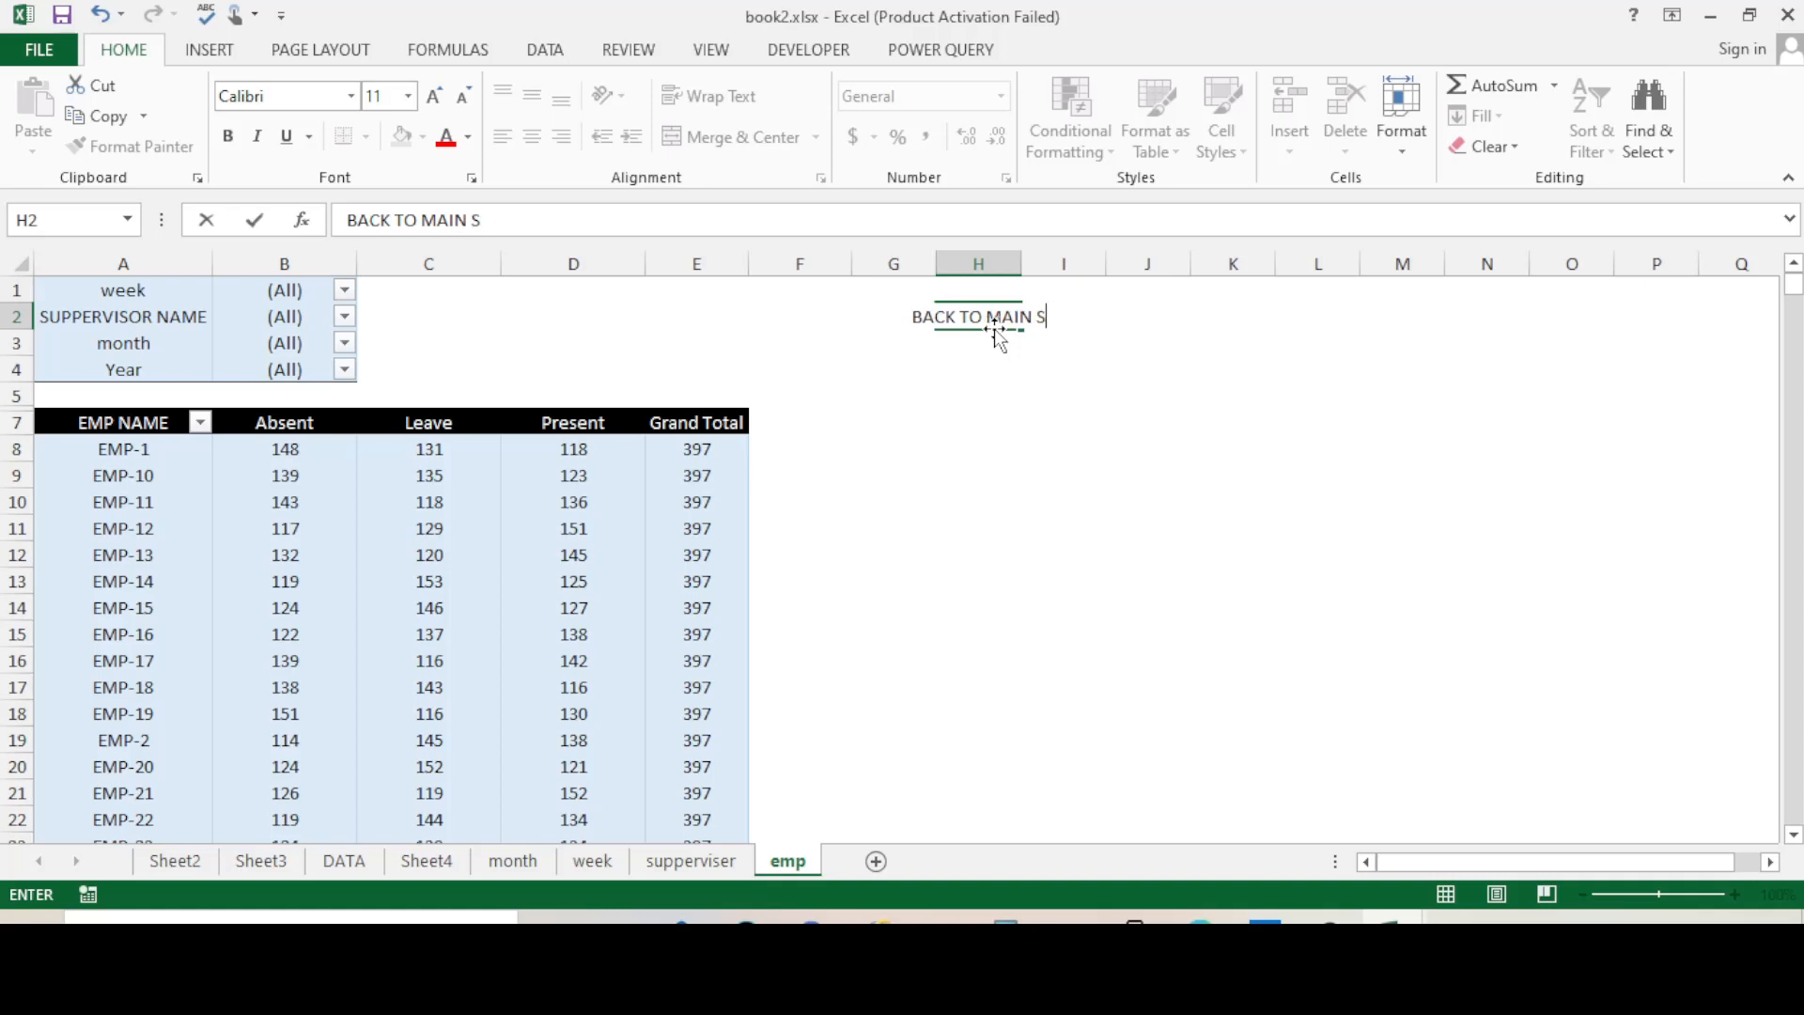
left_click(1214, 752)
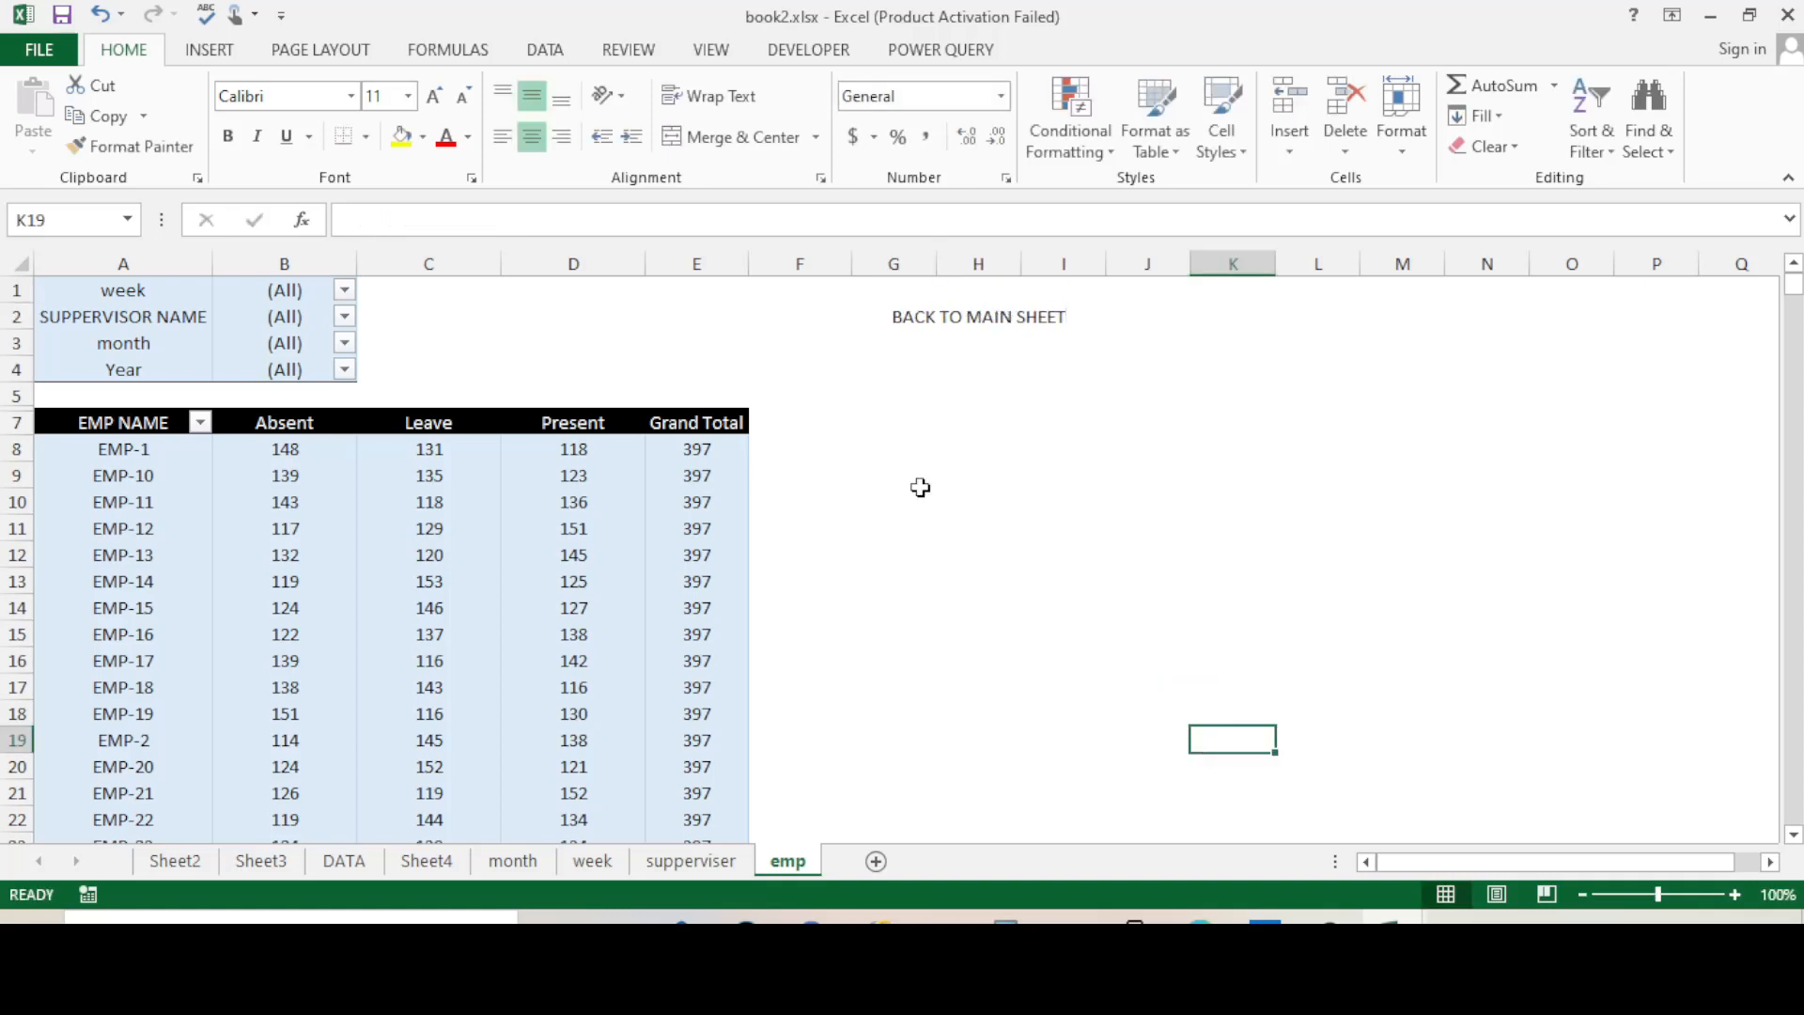
- Link cell H2 of the emp sheet to Book1.xlsx and follow the new link back to that workbook
left_click(918, 485)
left_click(988, 324)
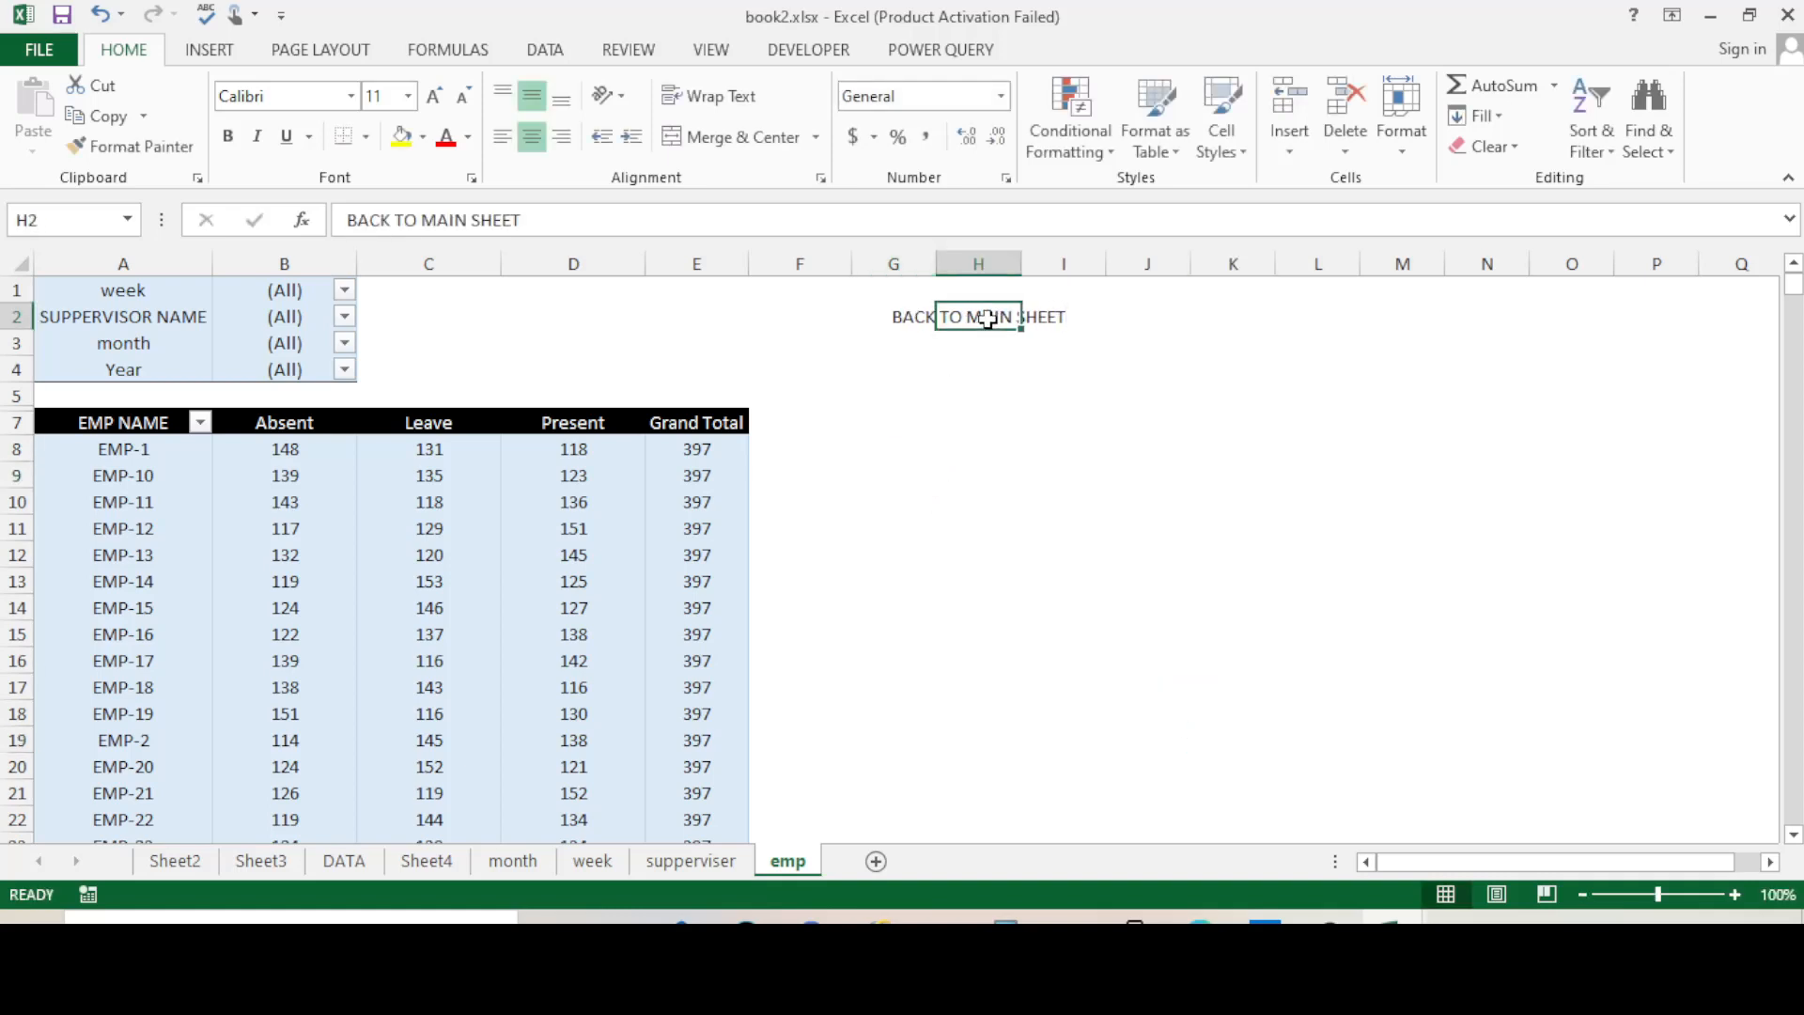
right_click(989, 320)
left_click(1061, 839)
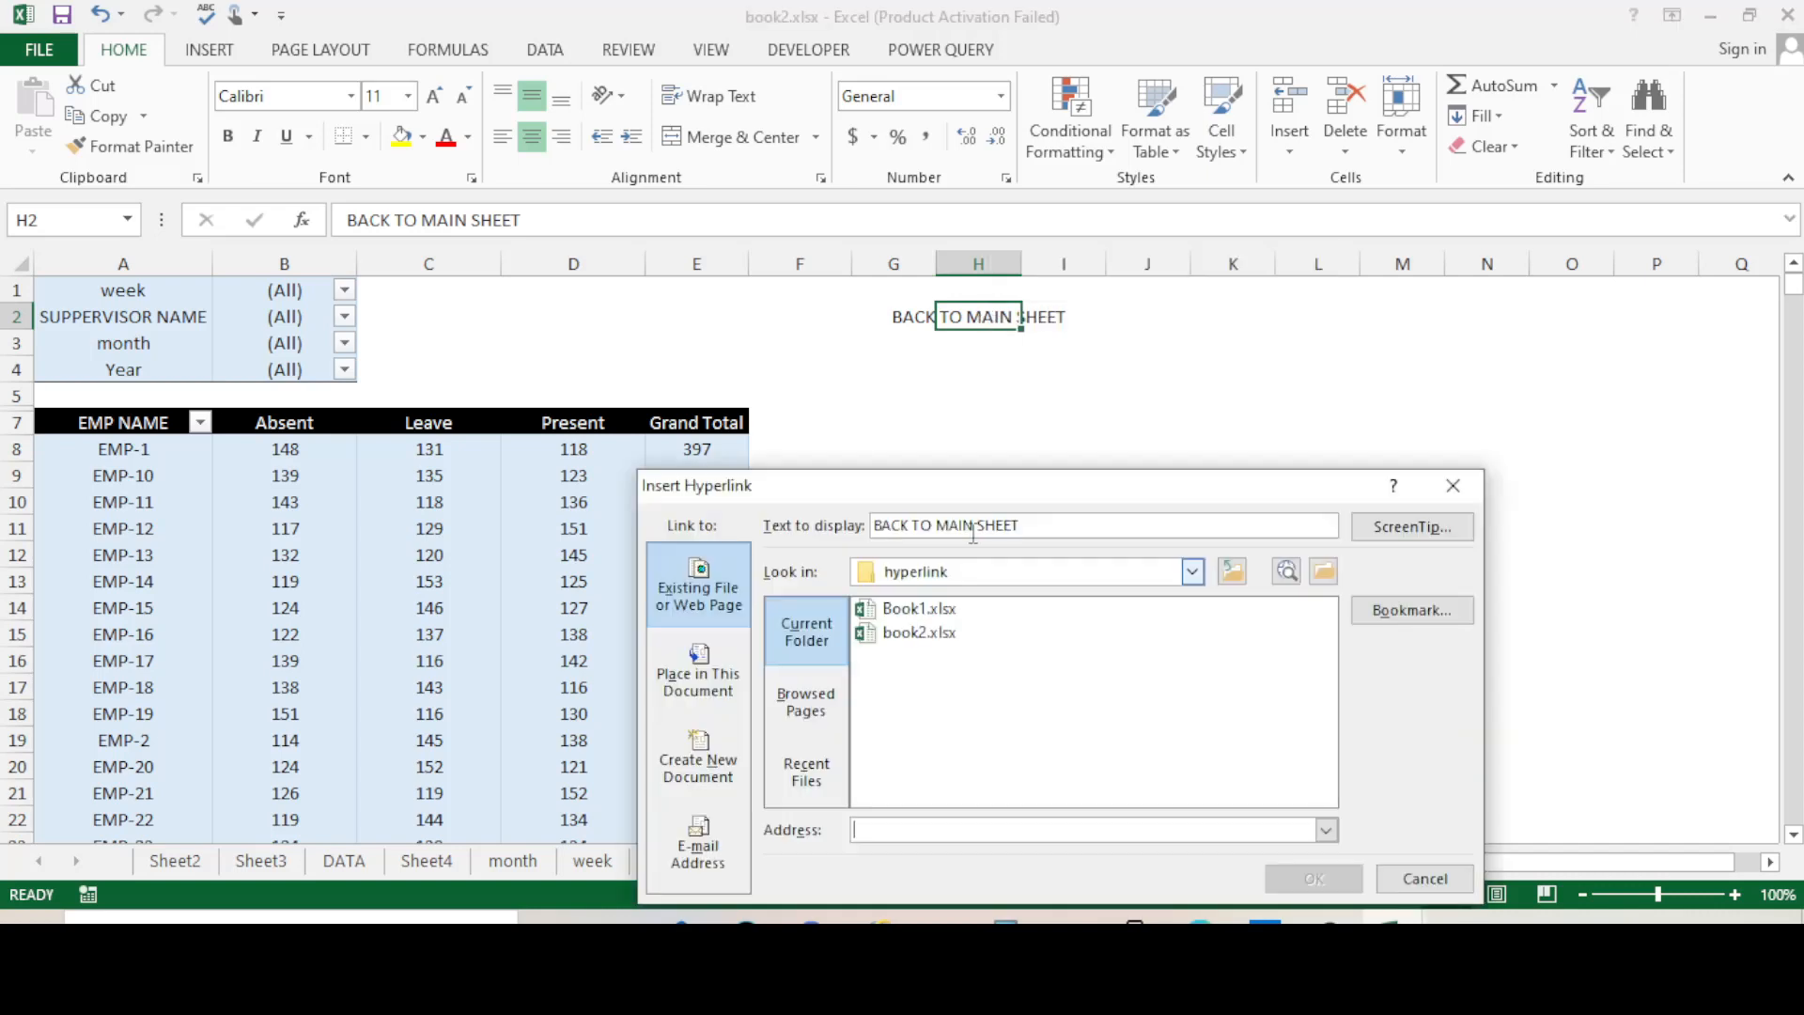
left_click(919, 611)
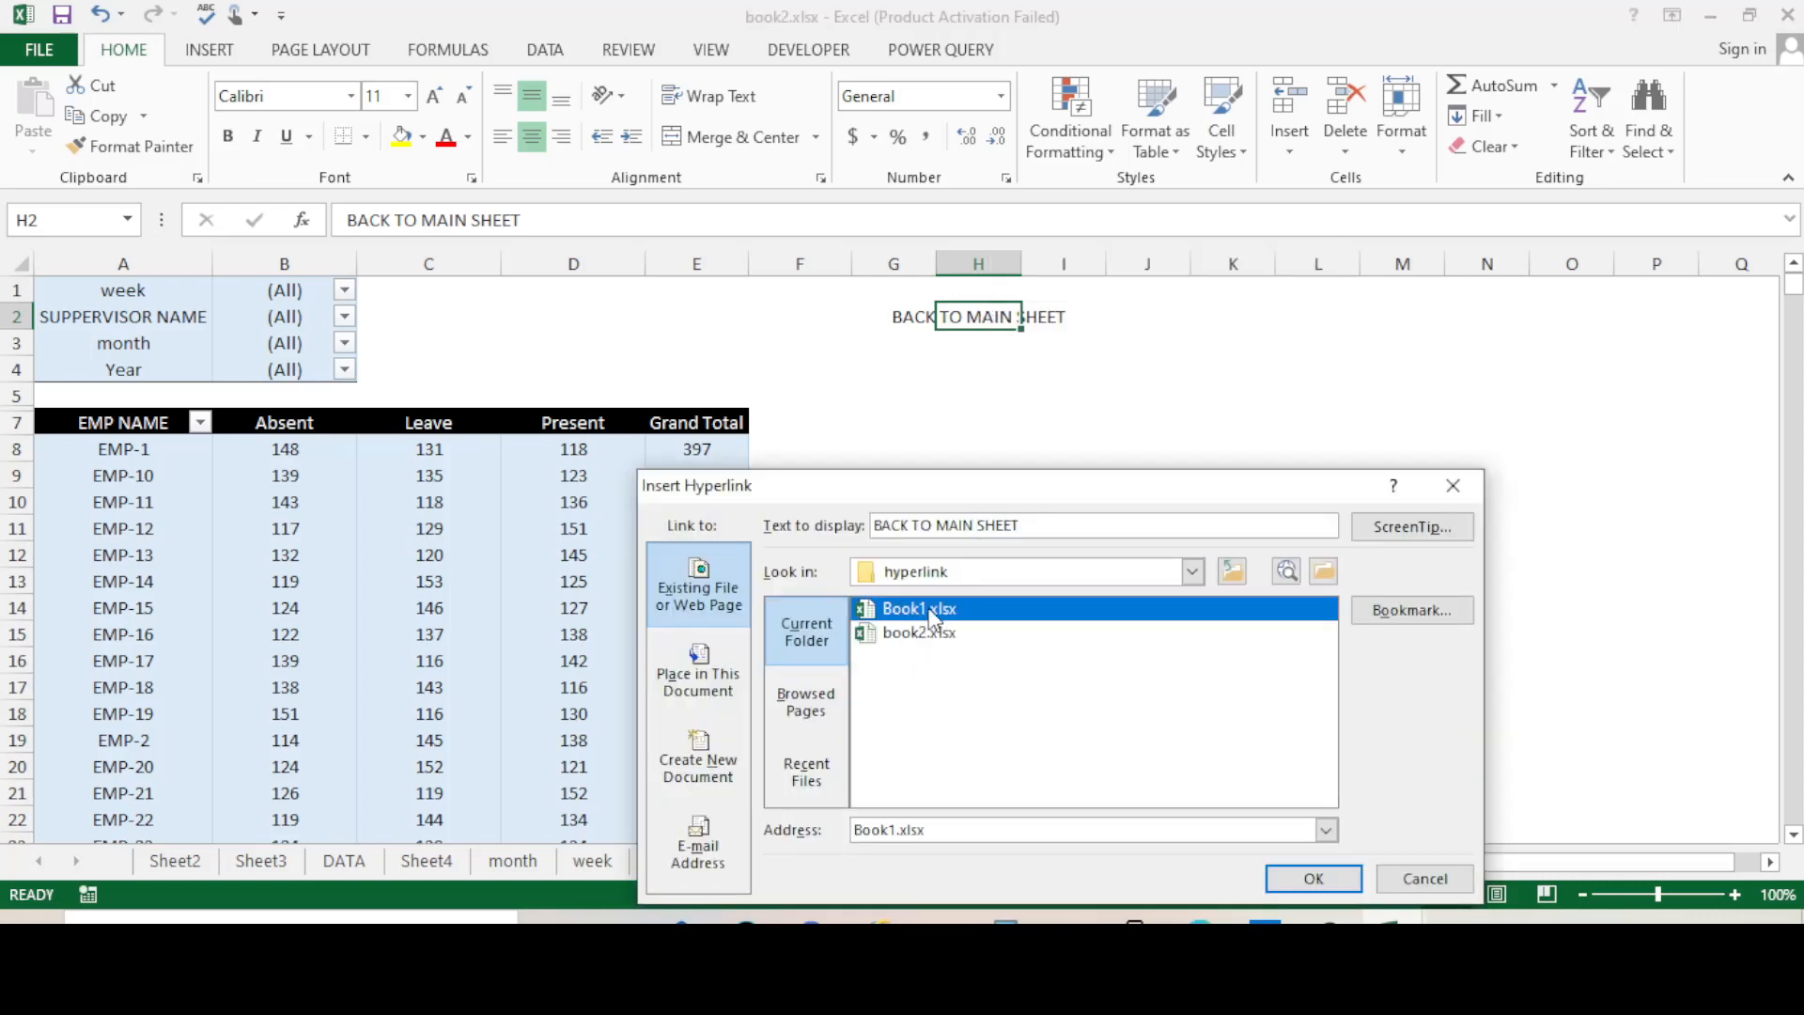
left_click(1312, 877)
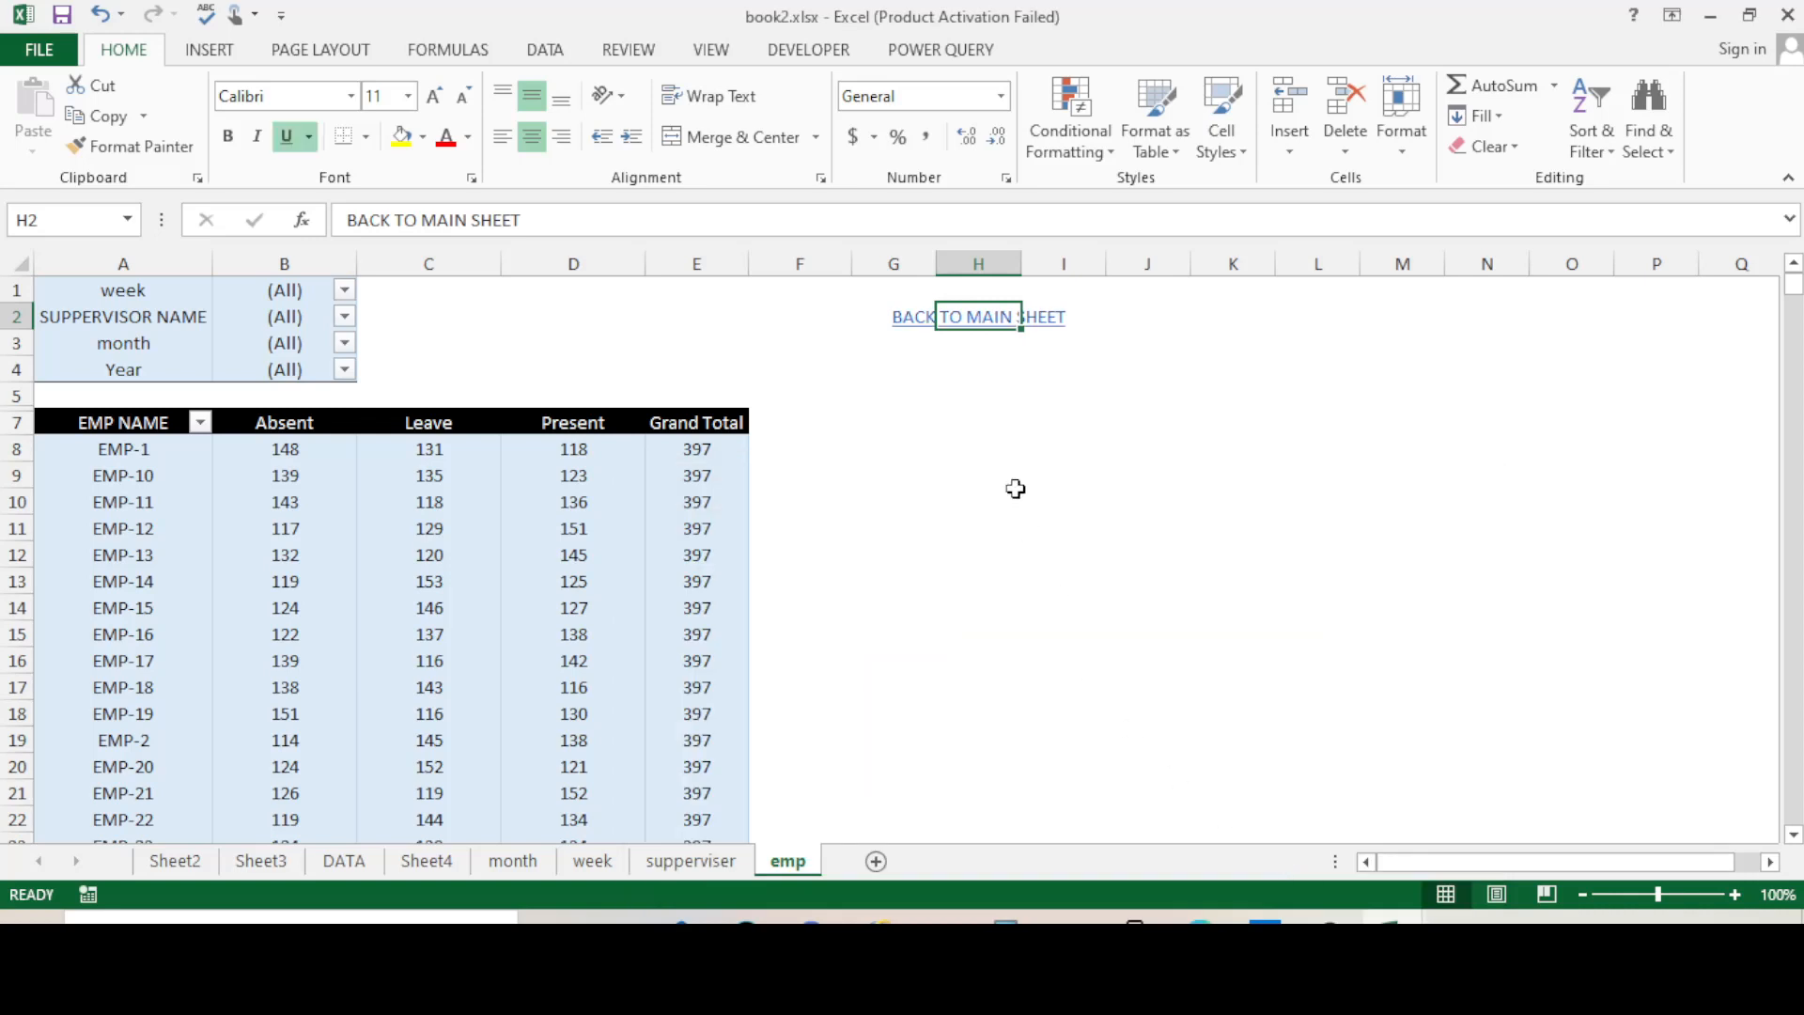
left_click(1013, 477)
left_click(992, 319)
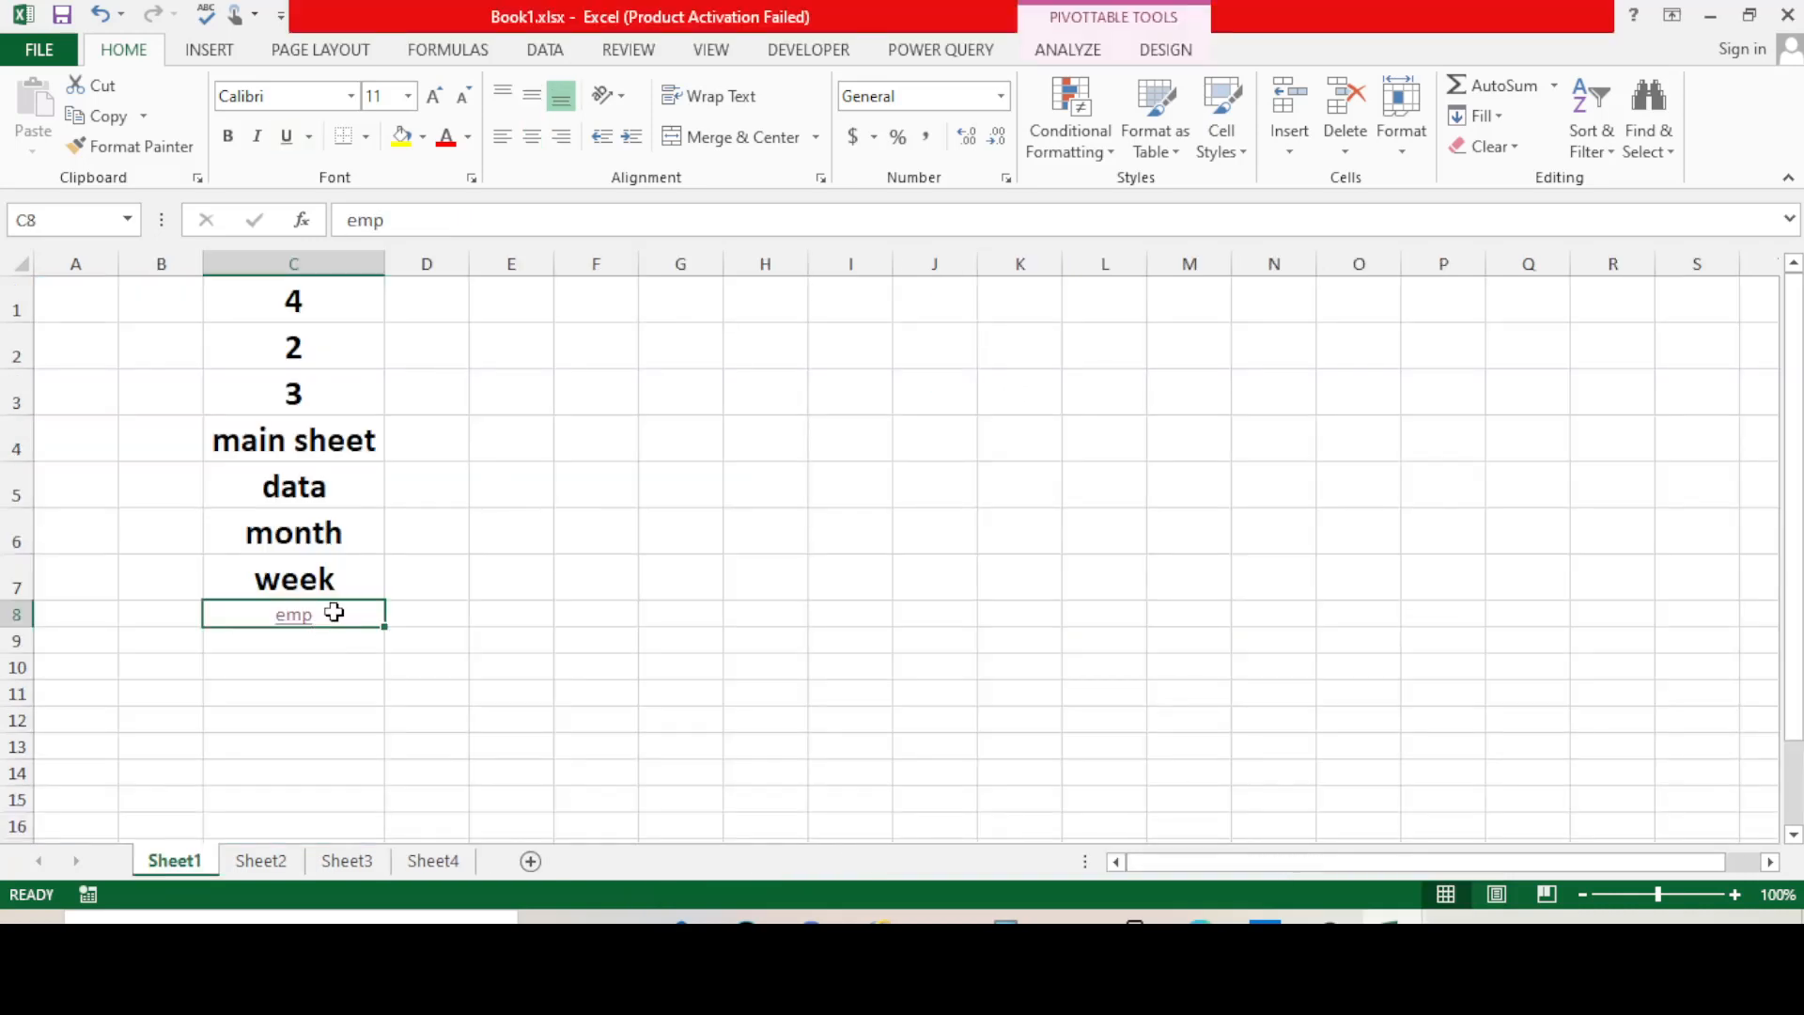
- Check the week sheet in book2.xlsx as the link destination for cell C7 and return to Book1.xlsx
left_click(336, 578)
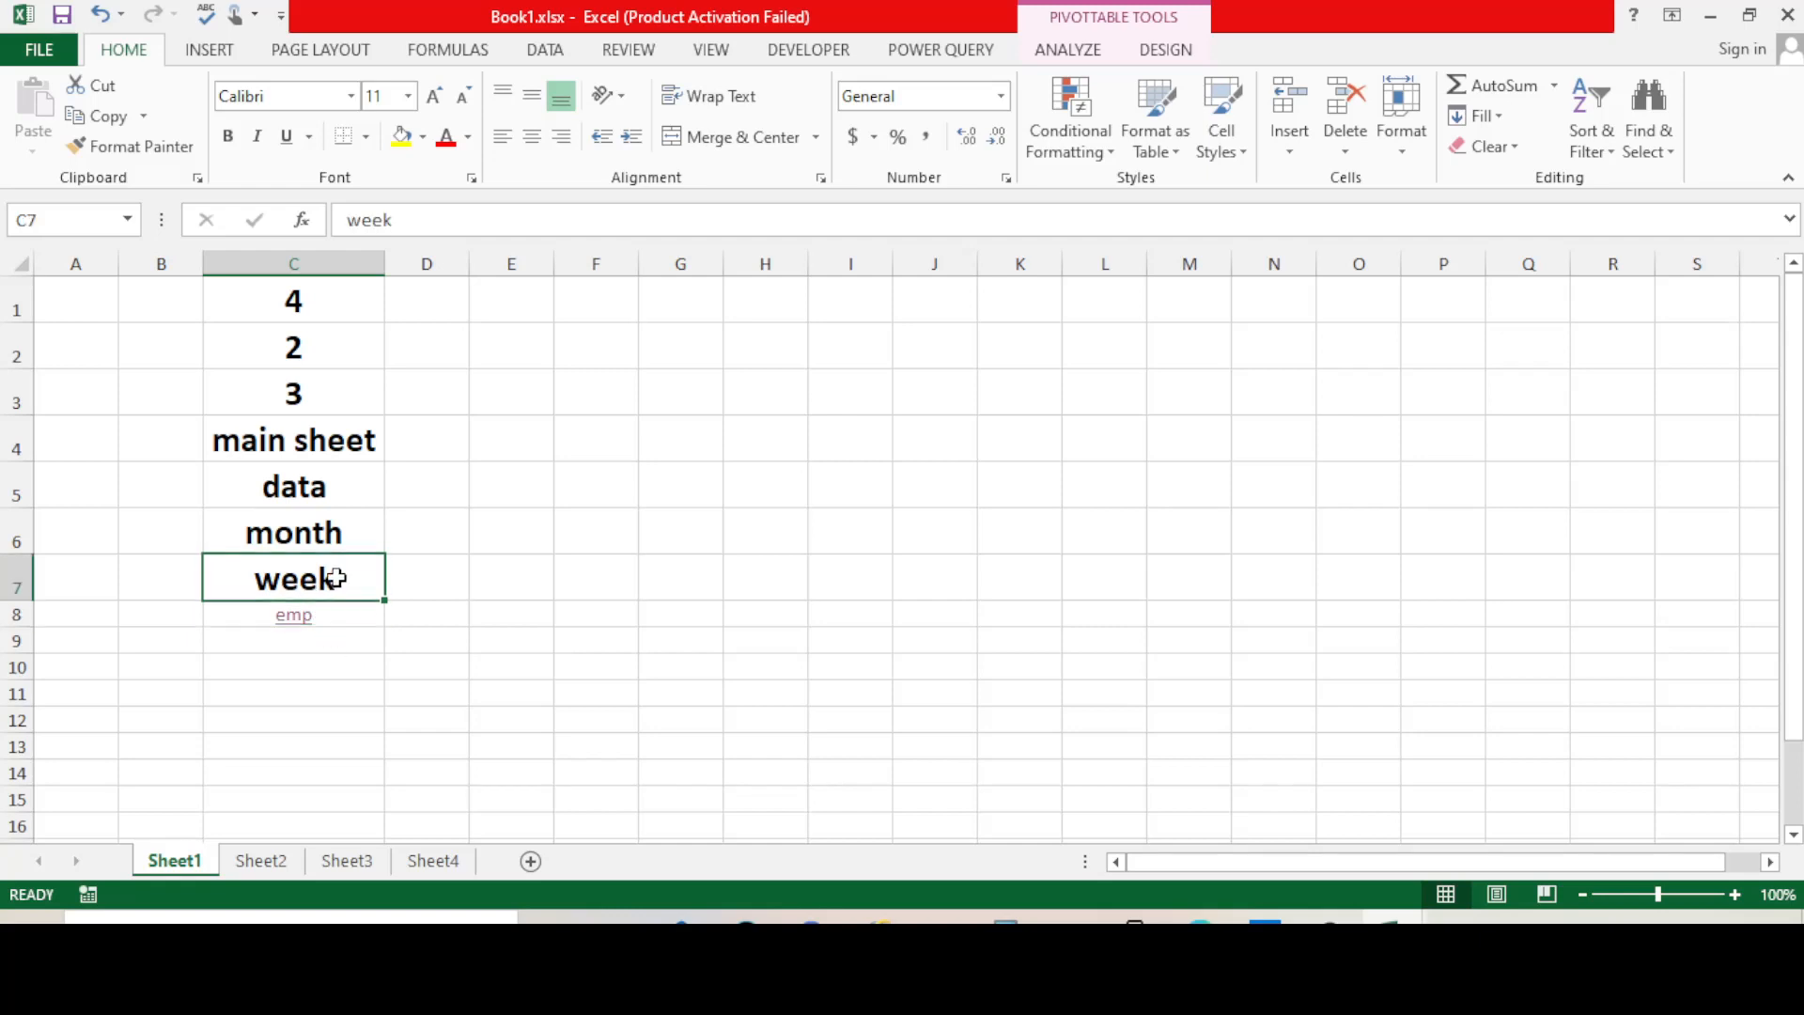
left_click(559, 597)
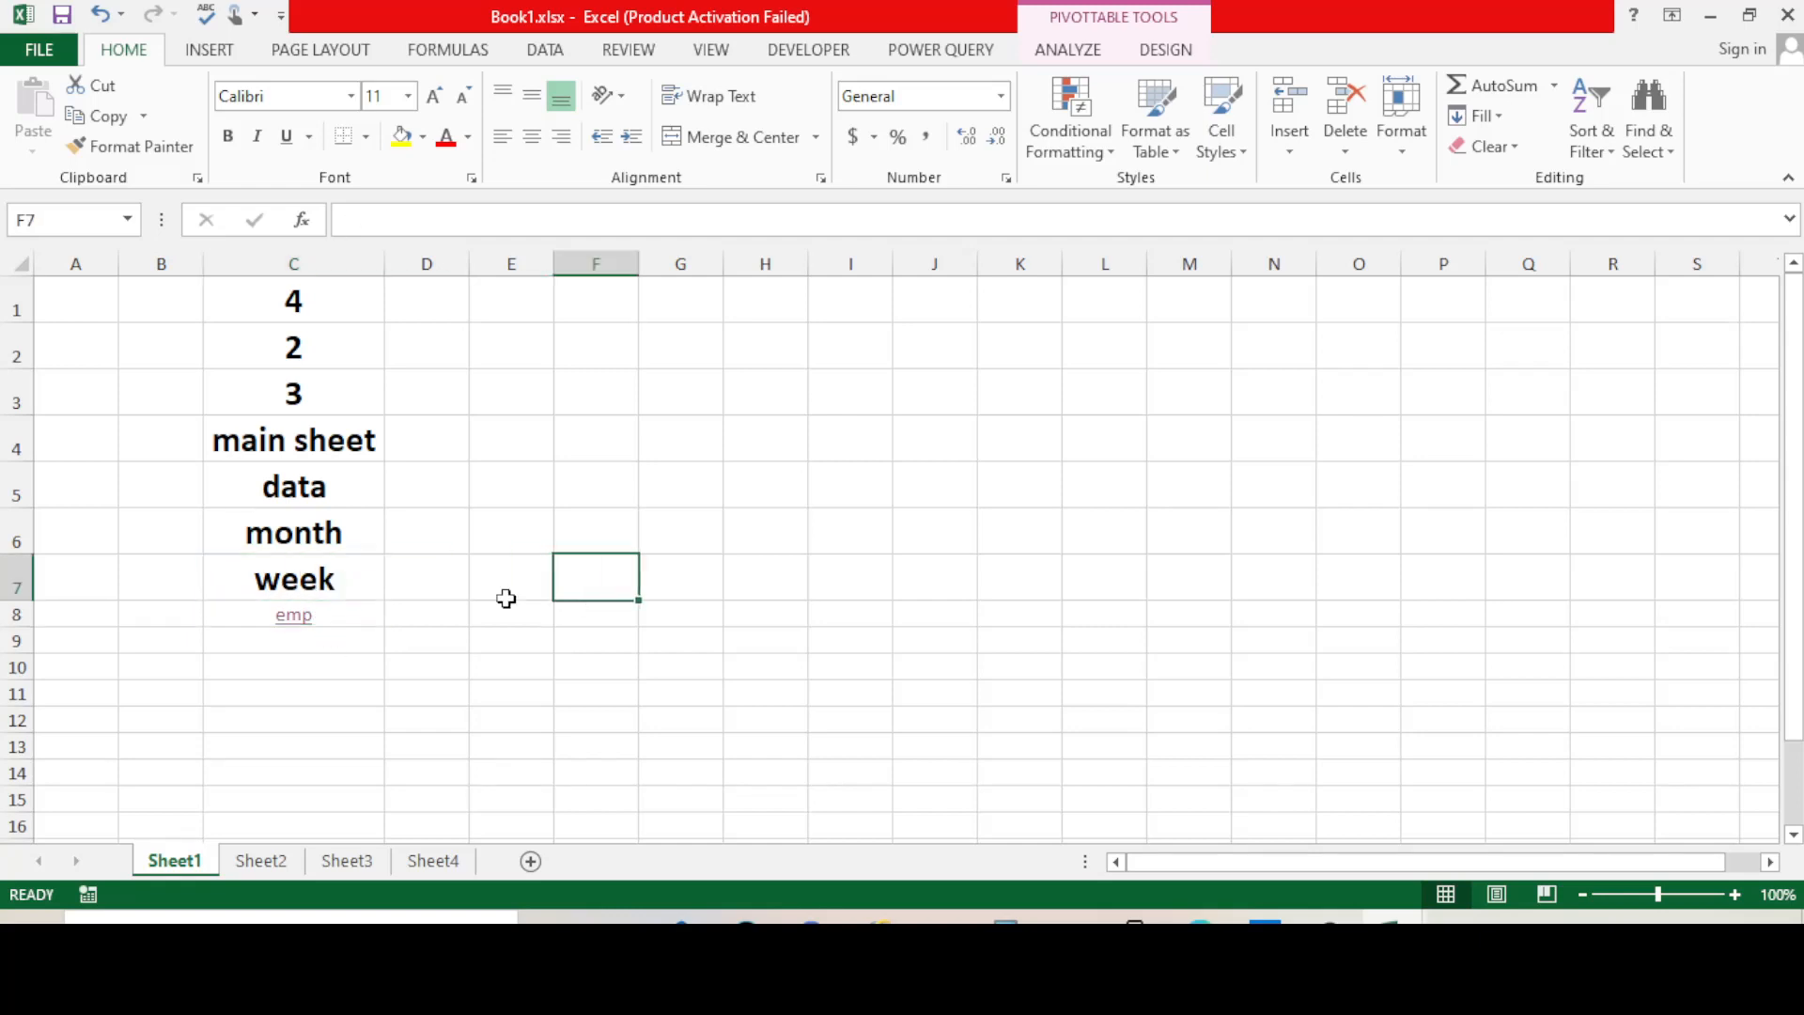
left_click(346, 586)
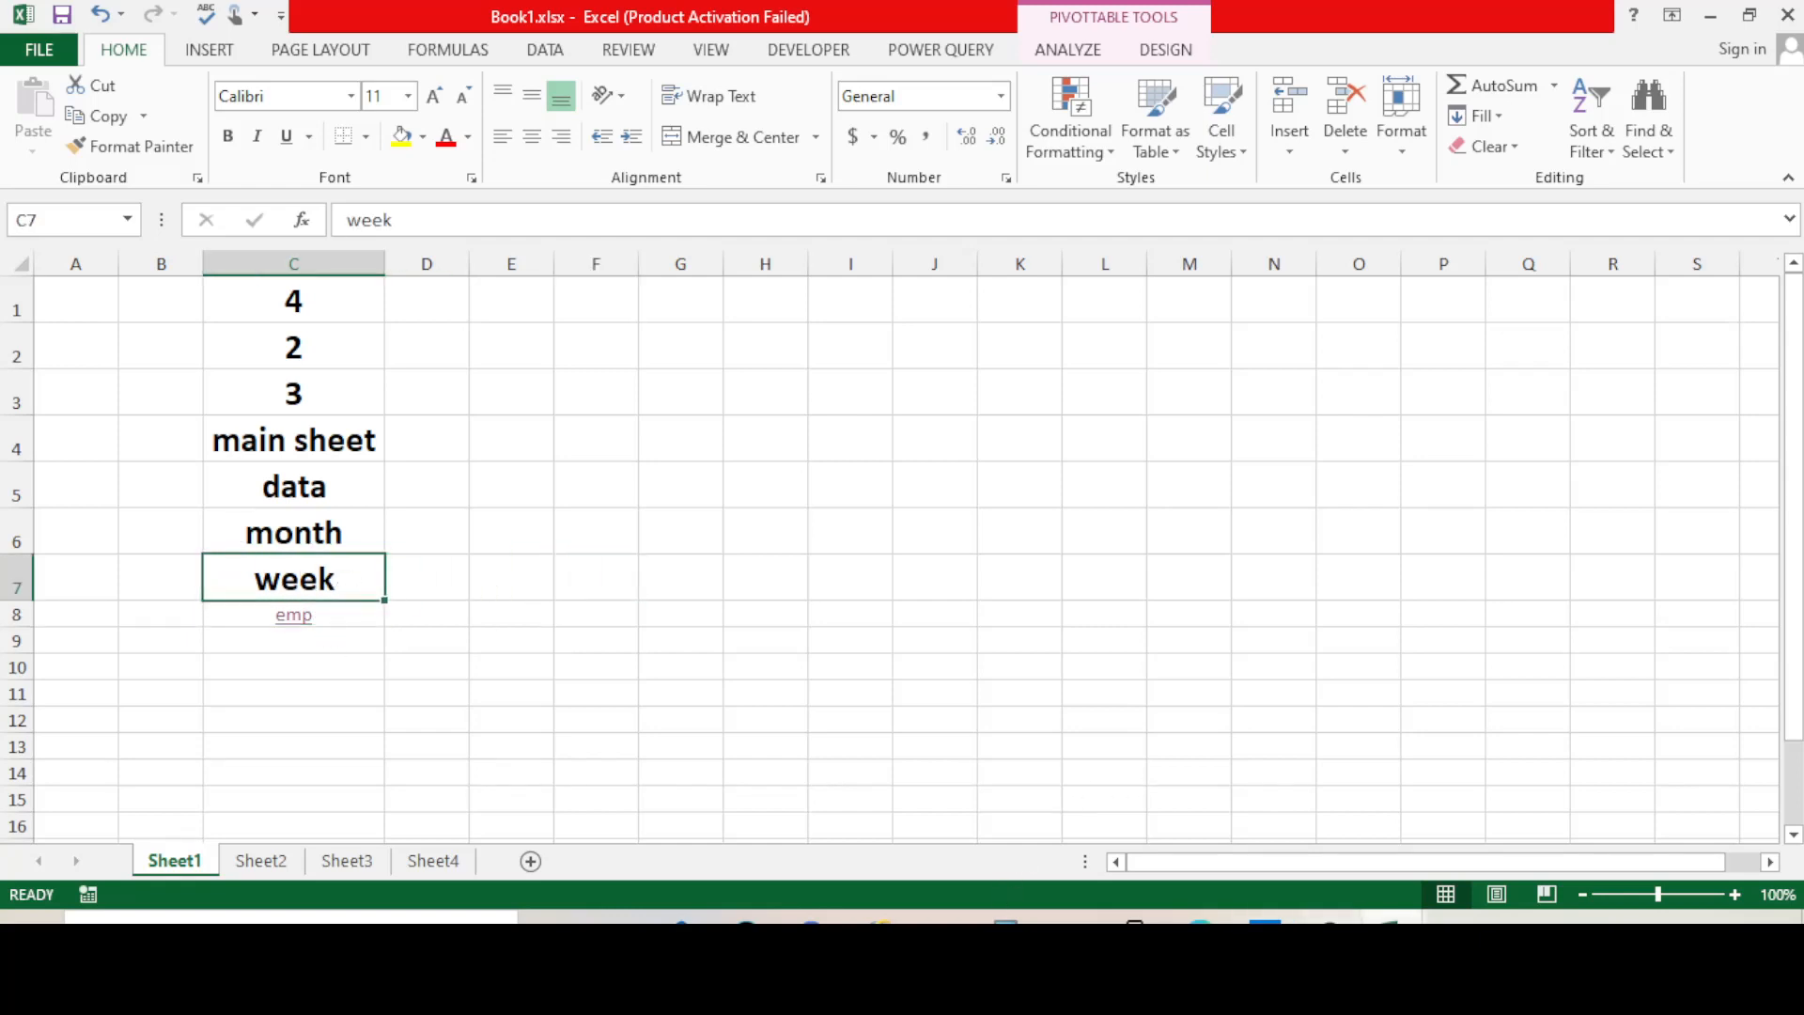
mouse_move(1257, 916)
left_click(1461, 842)
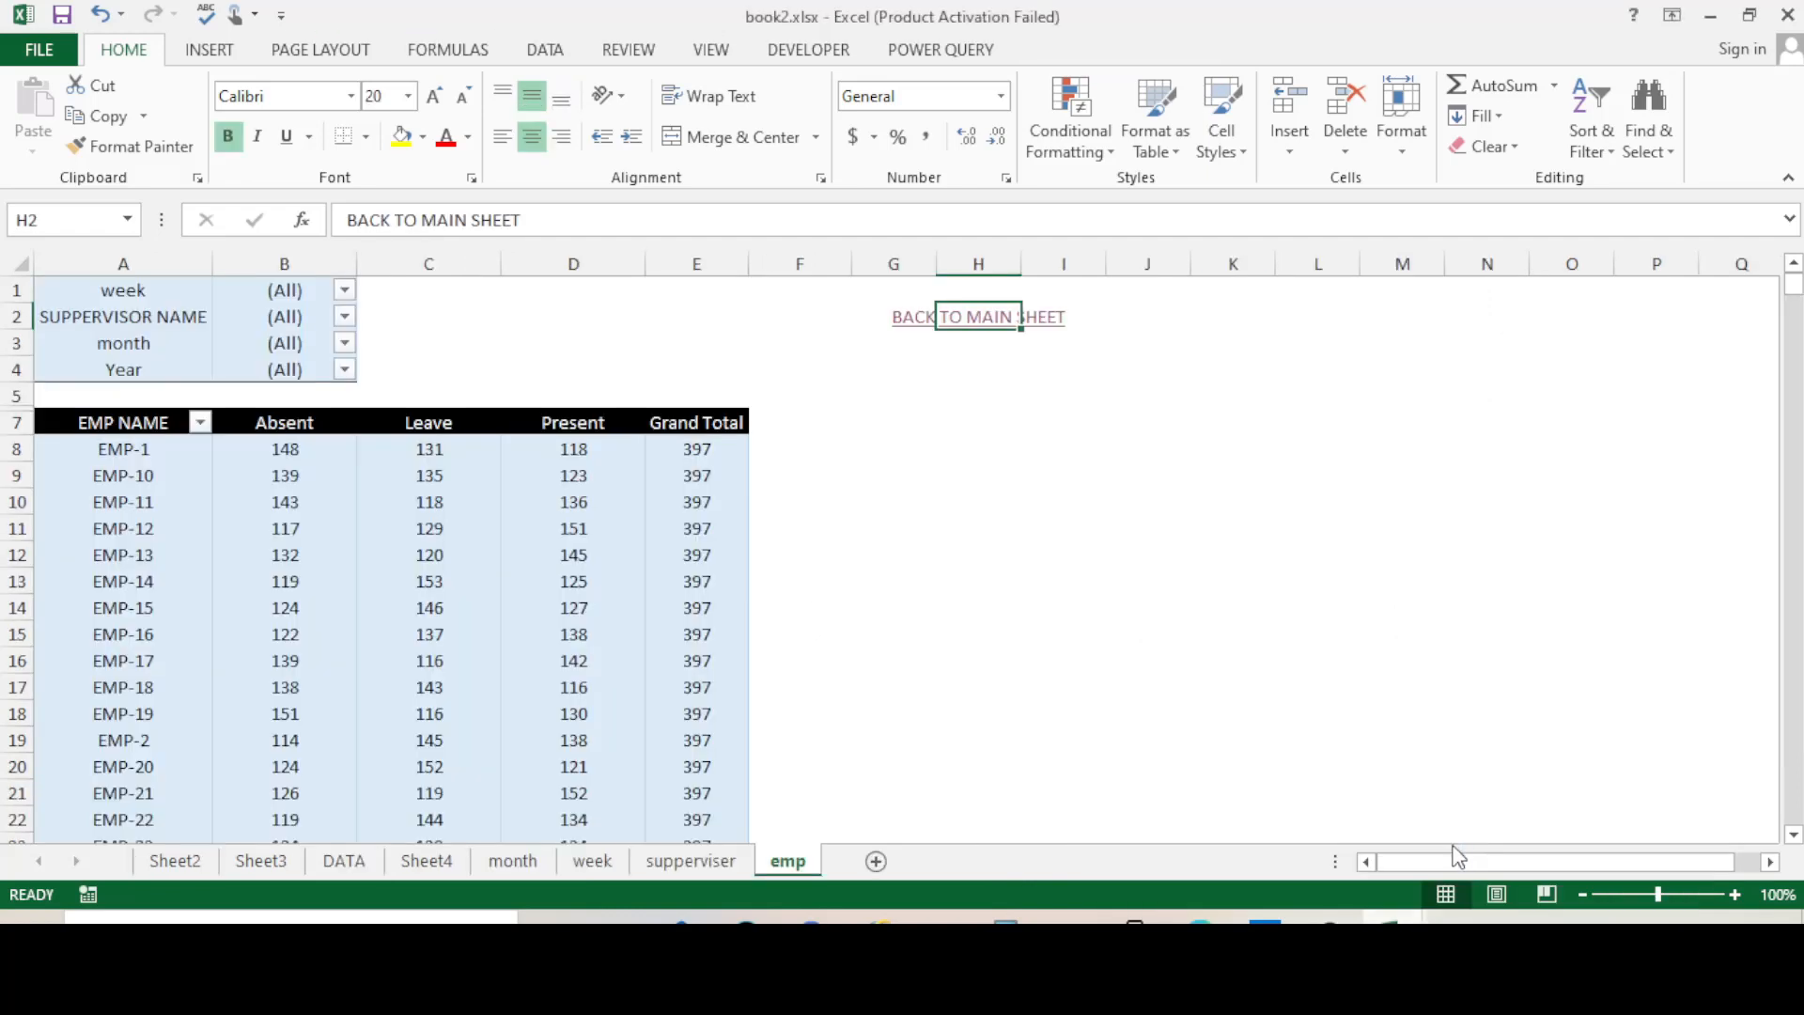
left_click(988, 558)
left_click(594, 860)
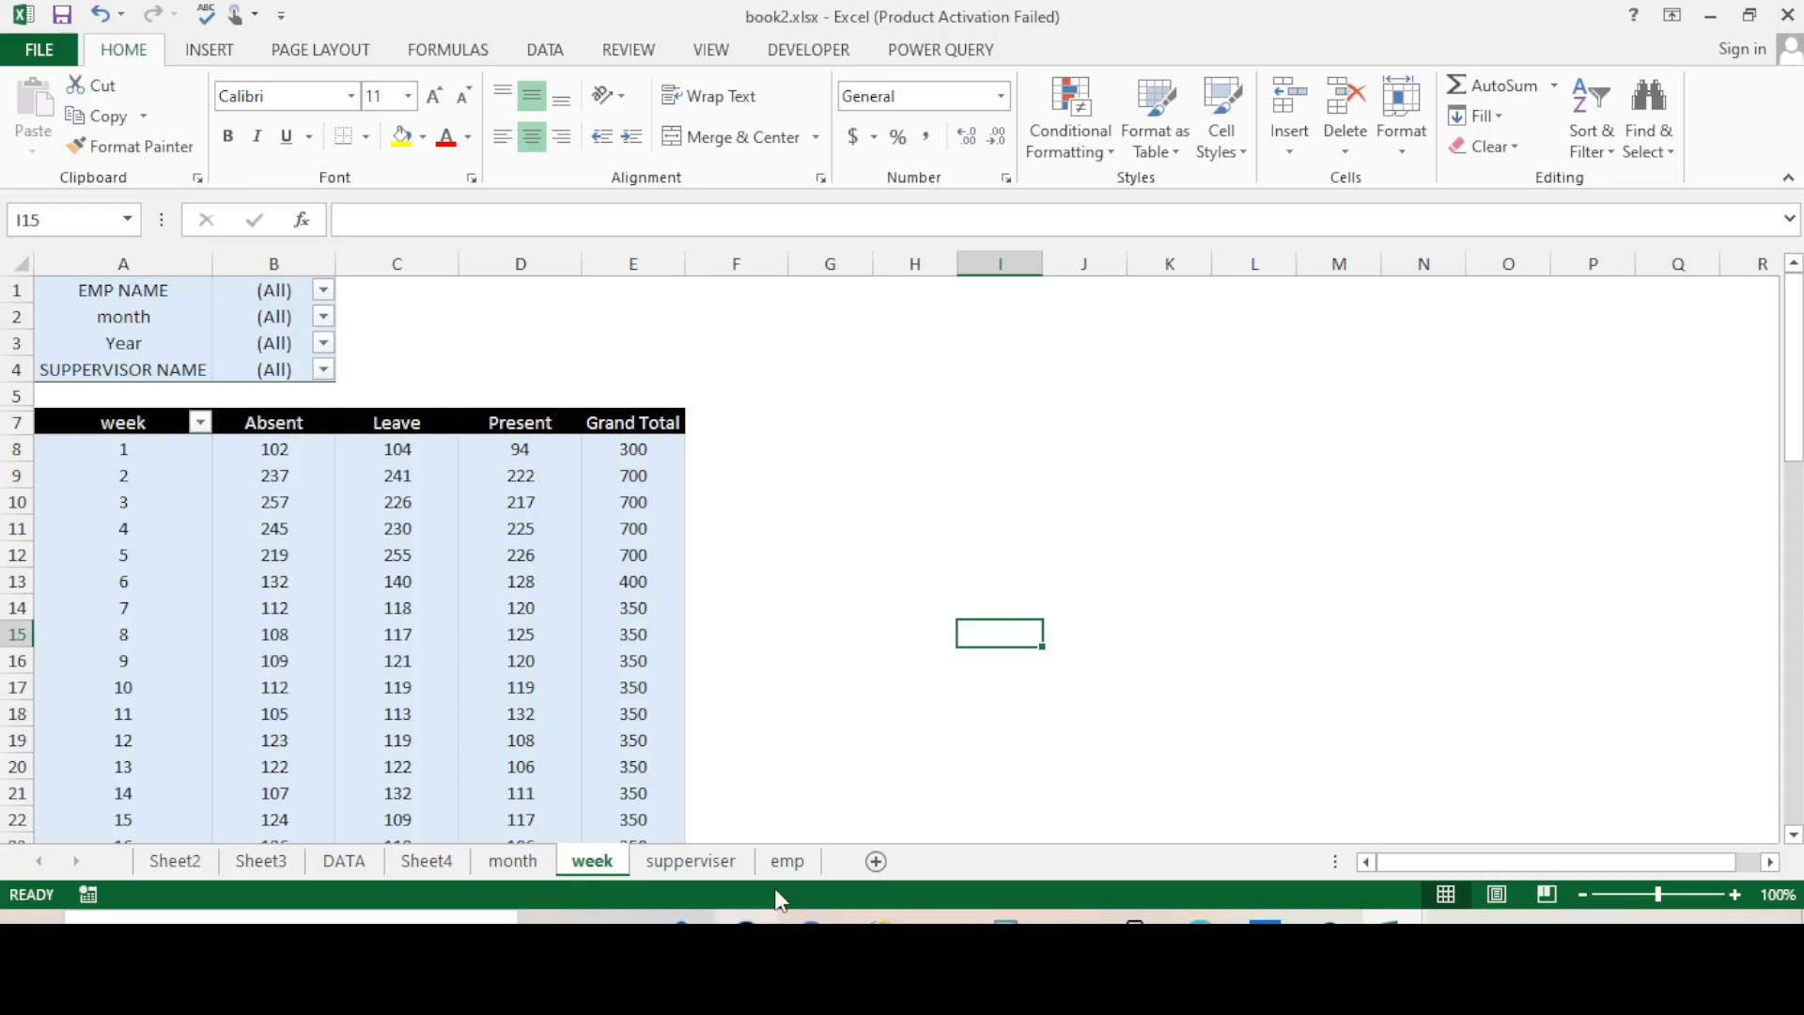
left_click(788, 861)
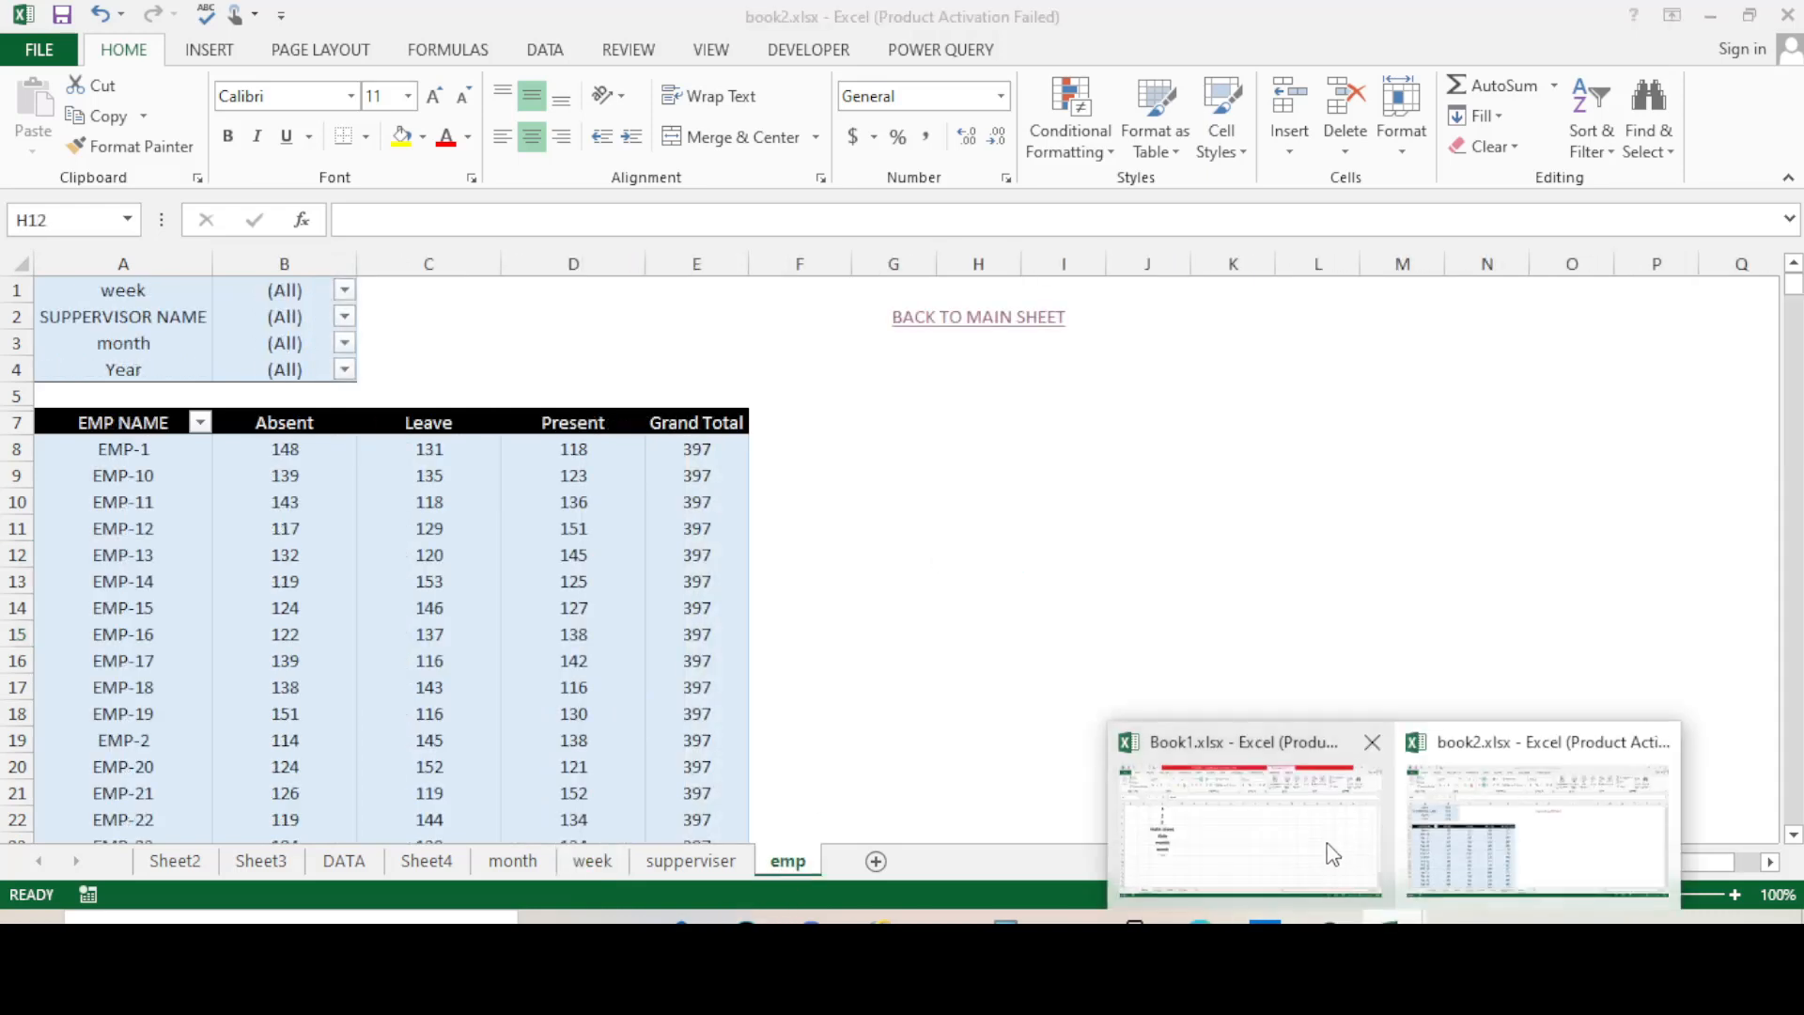
left_click(1316, 841)
- Start a hyperlink for the week cell C7 in Sheet1 with book2.xlsx as the linked file
left_click(935, 614)
left_click(348, 571)
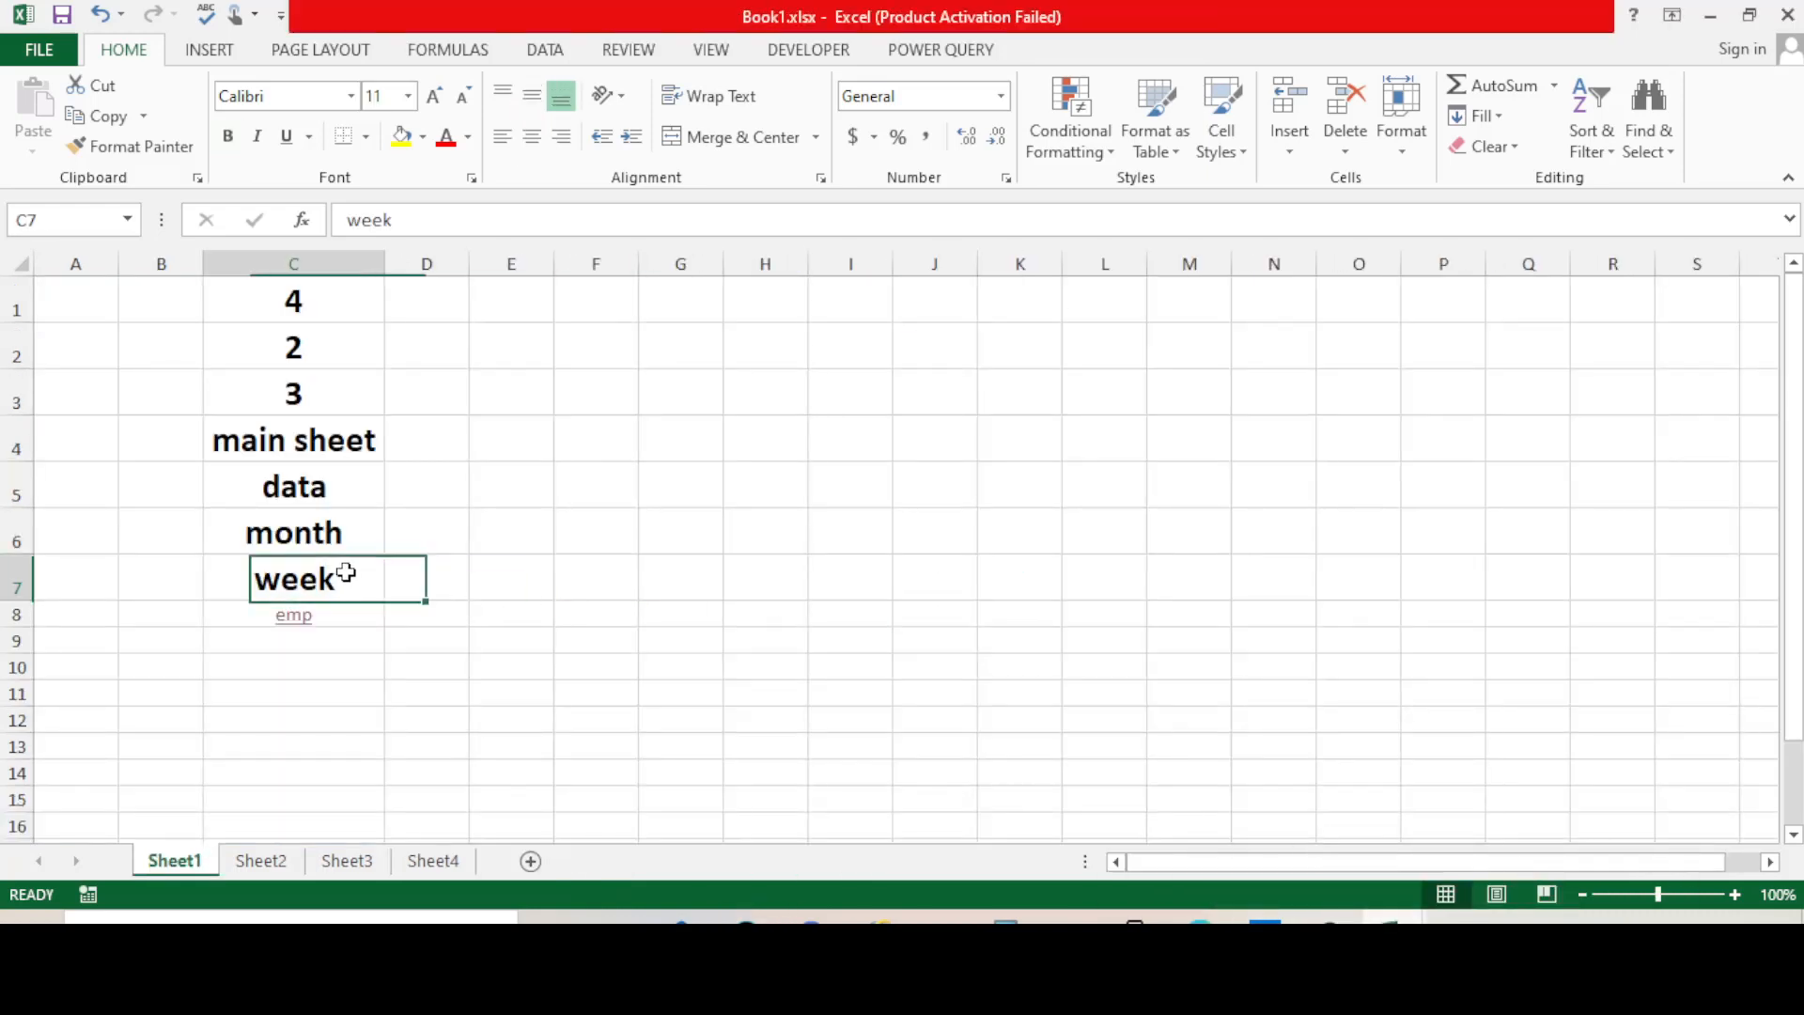
right_click(350, 573)
left_click(420, 556)
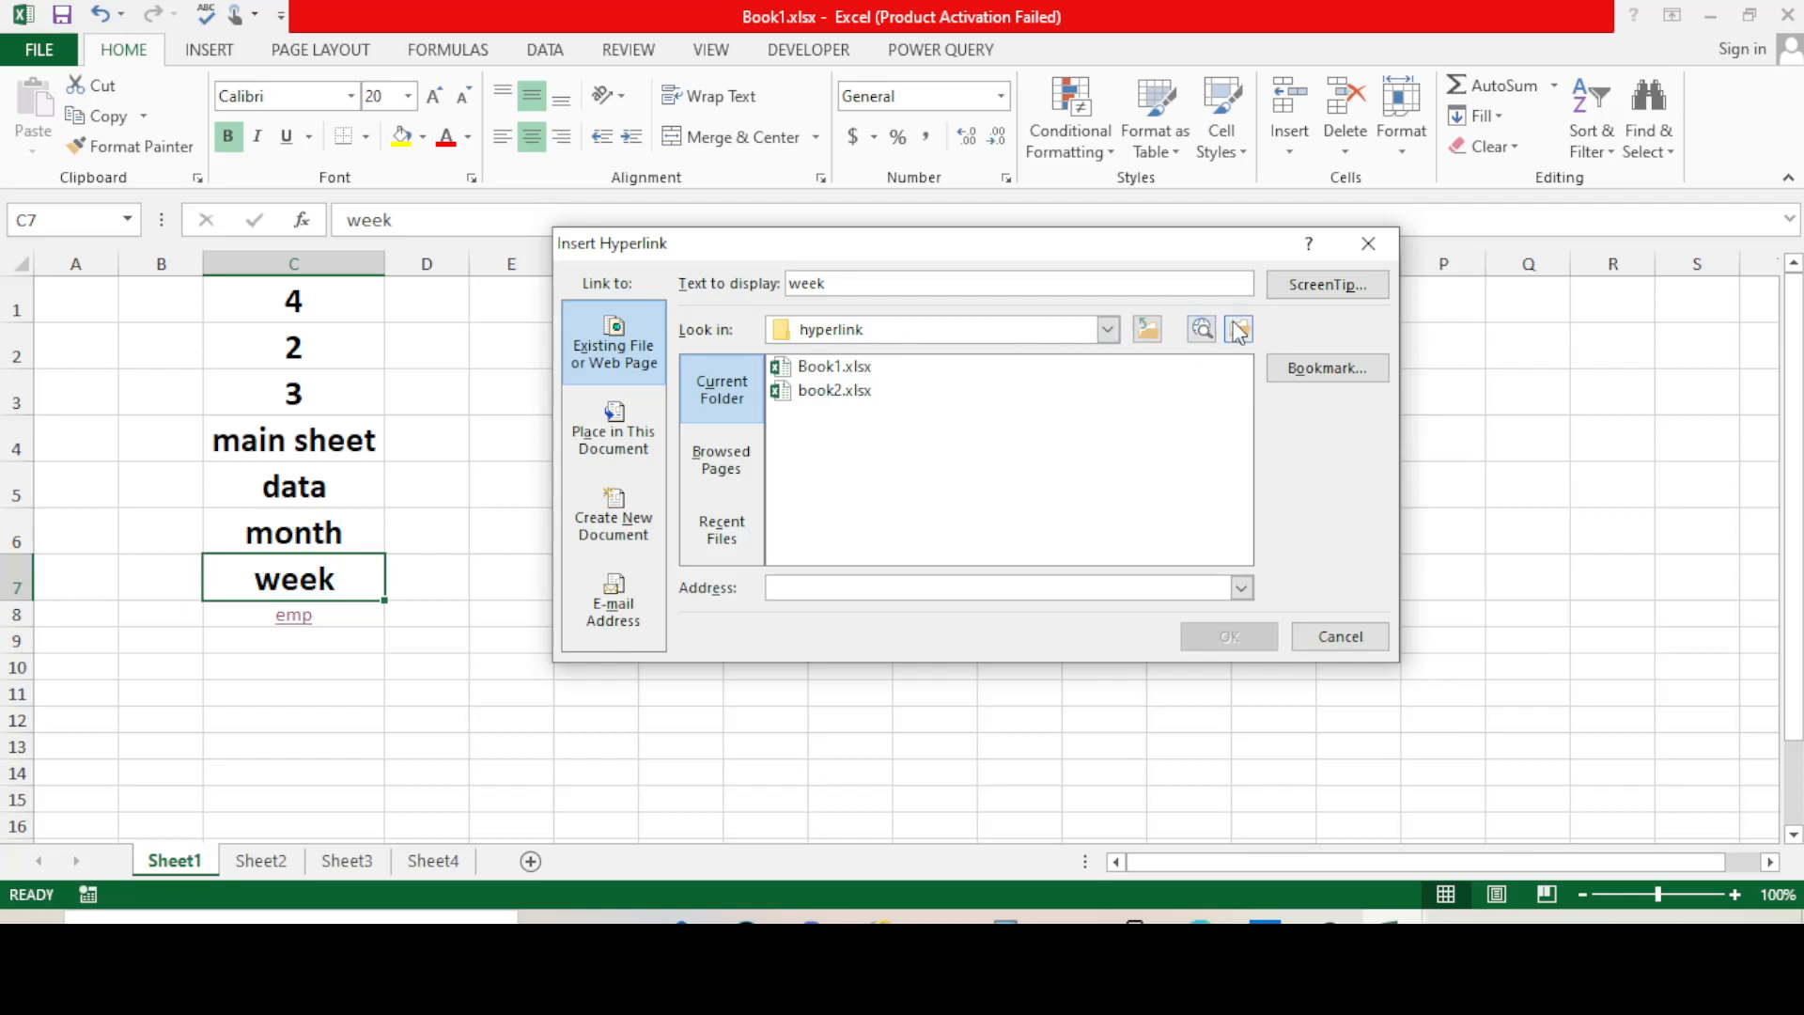
left_click(815, 393)
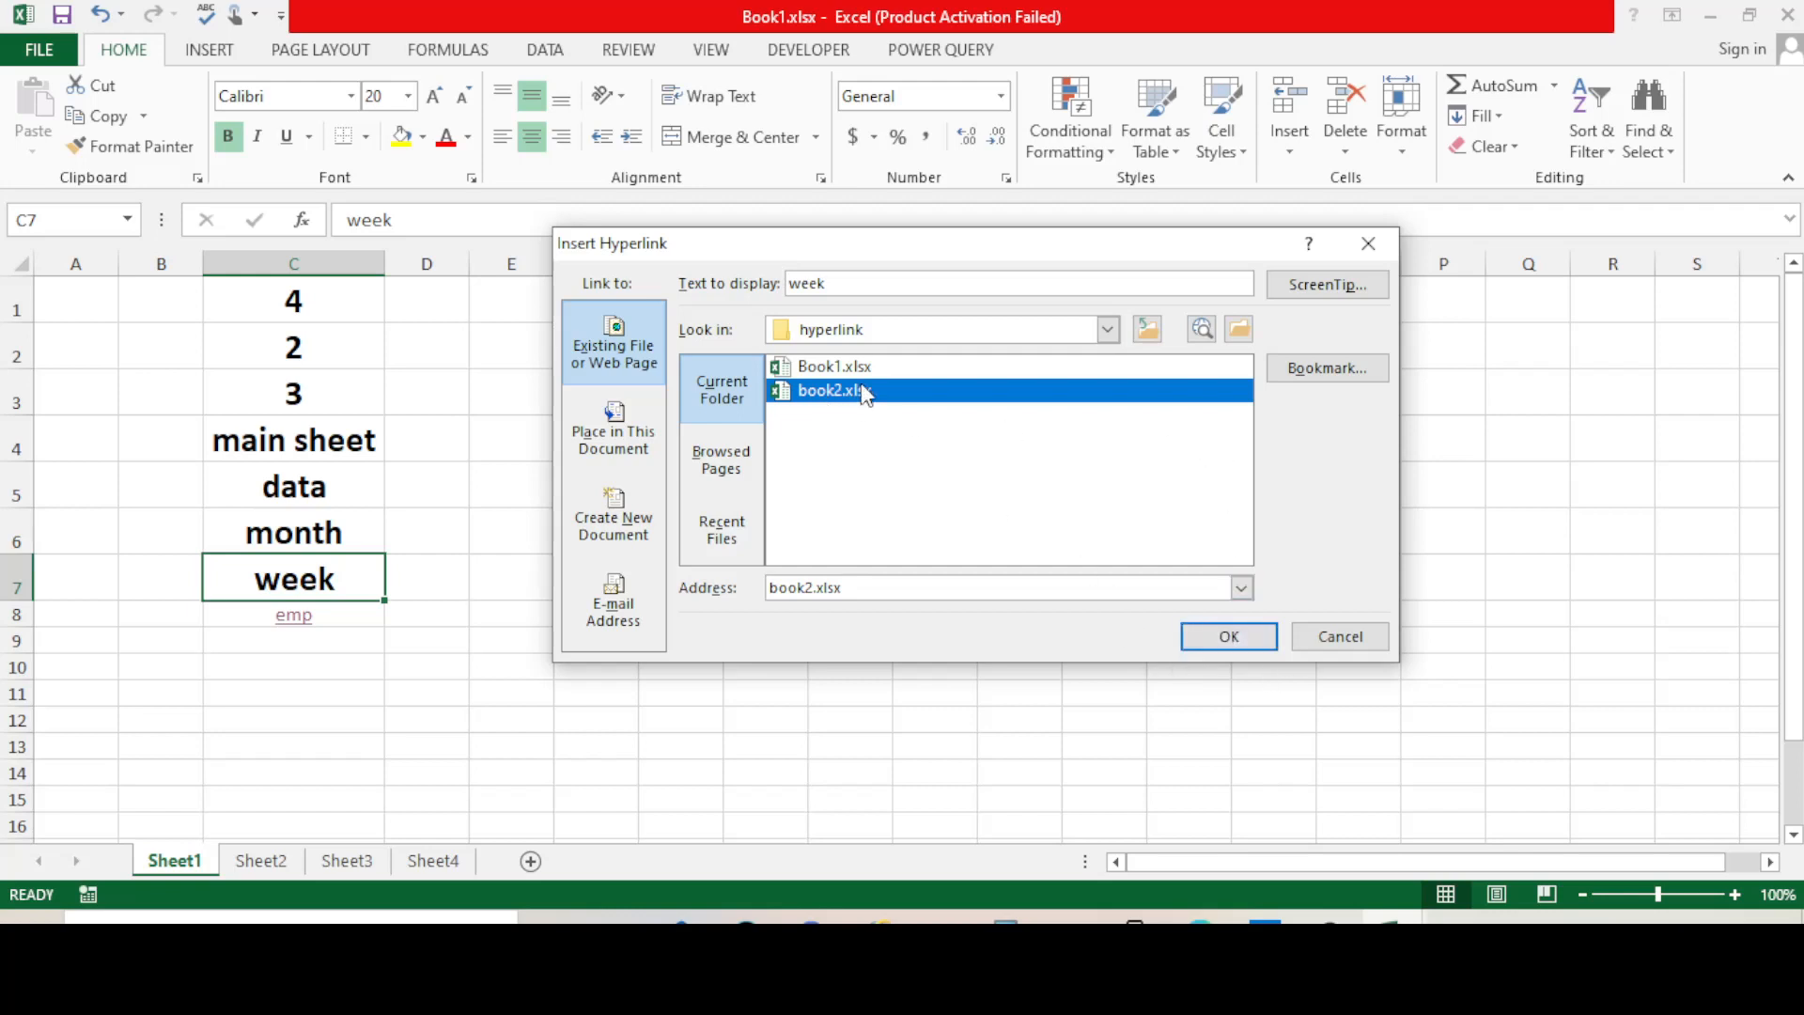
- Bookmark cell A1 of the week sheet as the hyperlink's destination, and test the inserted link from C7
left_click(1328, 371)
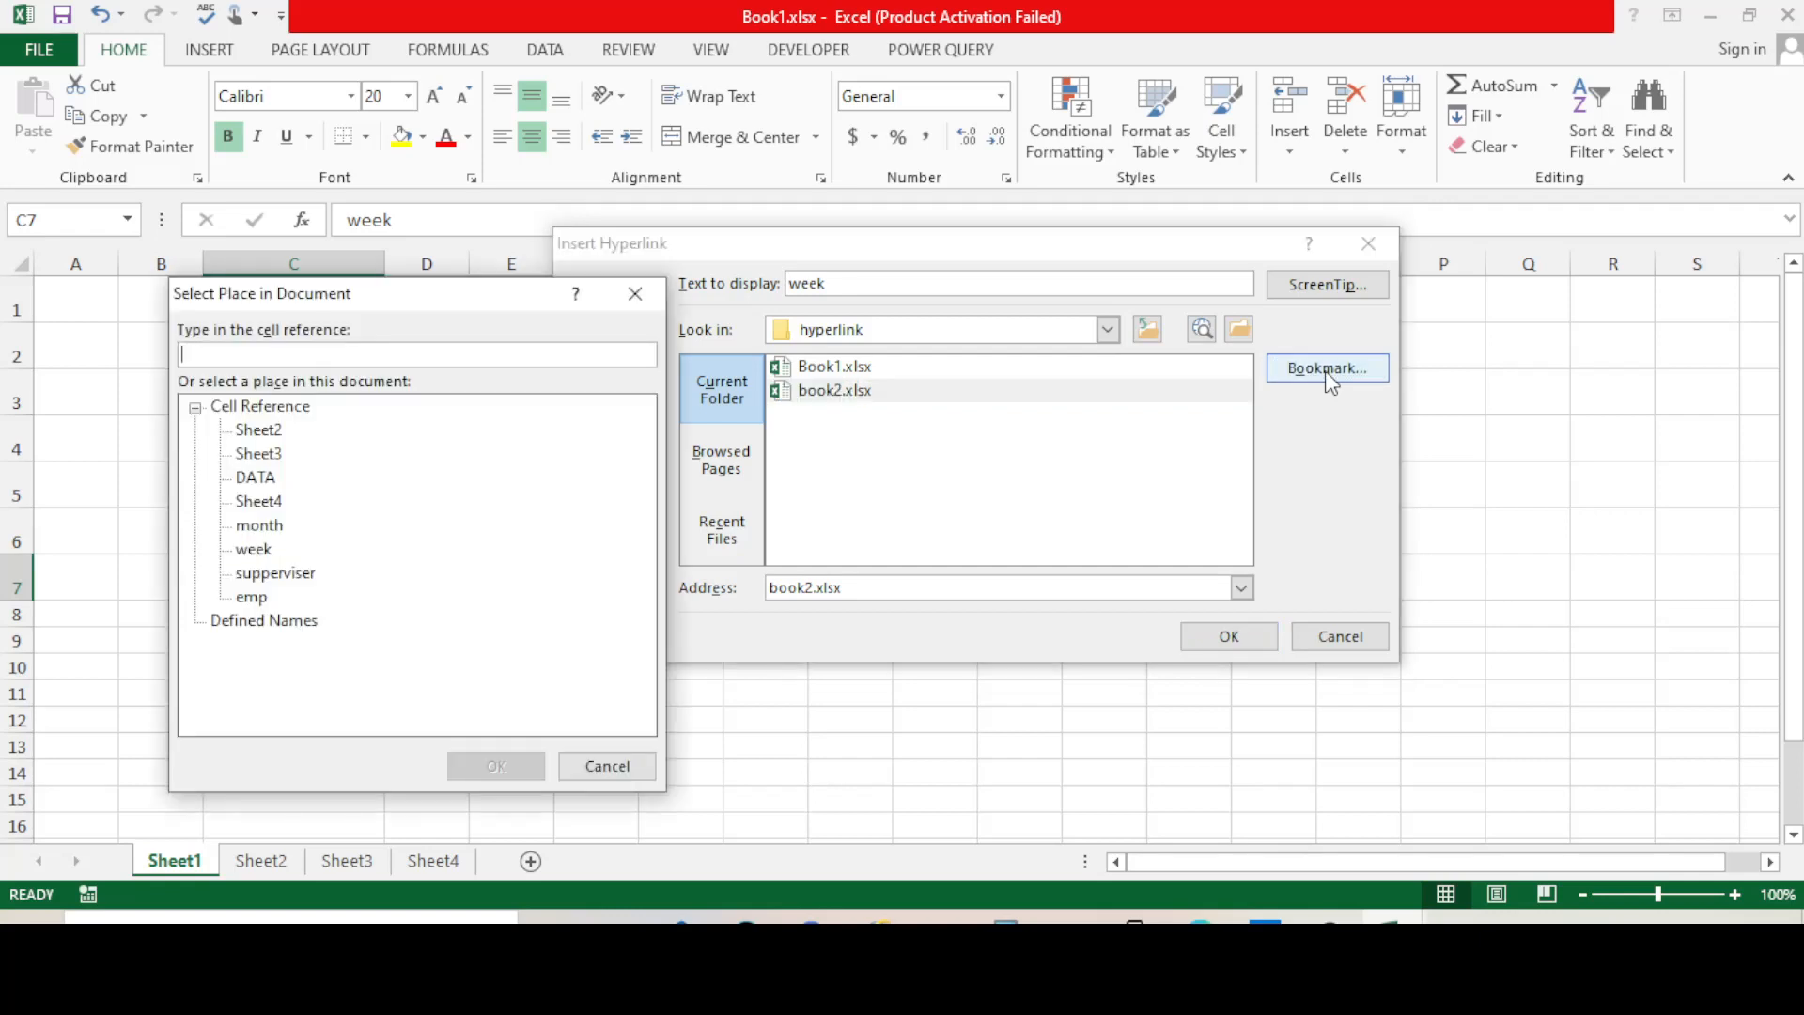
left_click_drag(424, 310, 1490, 197)
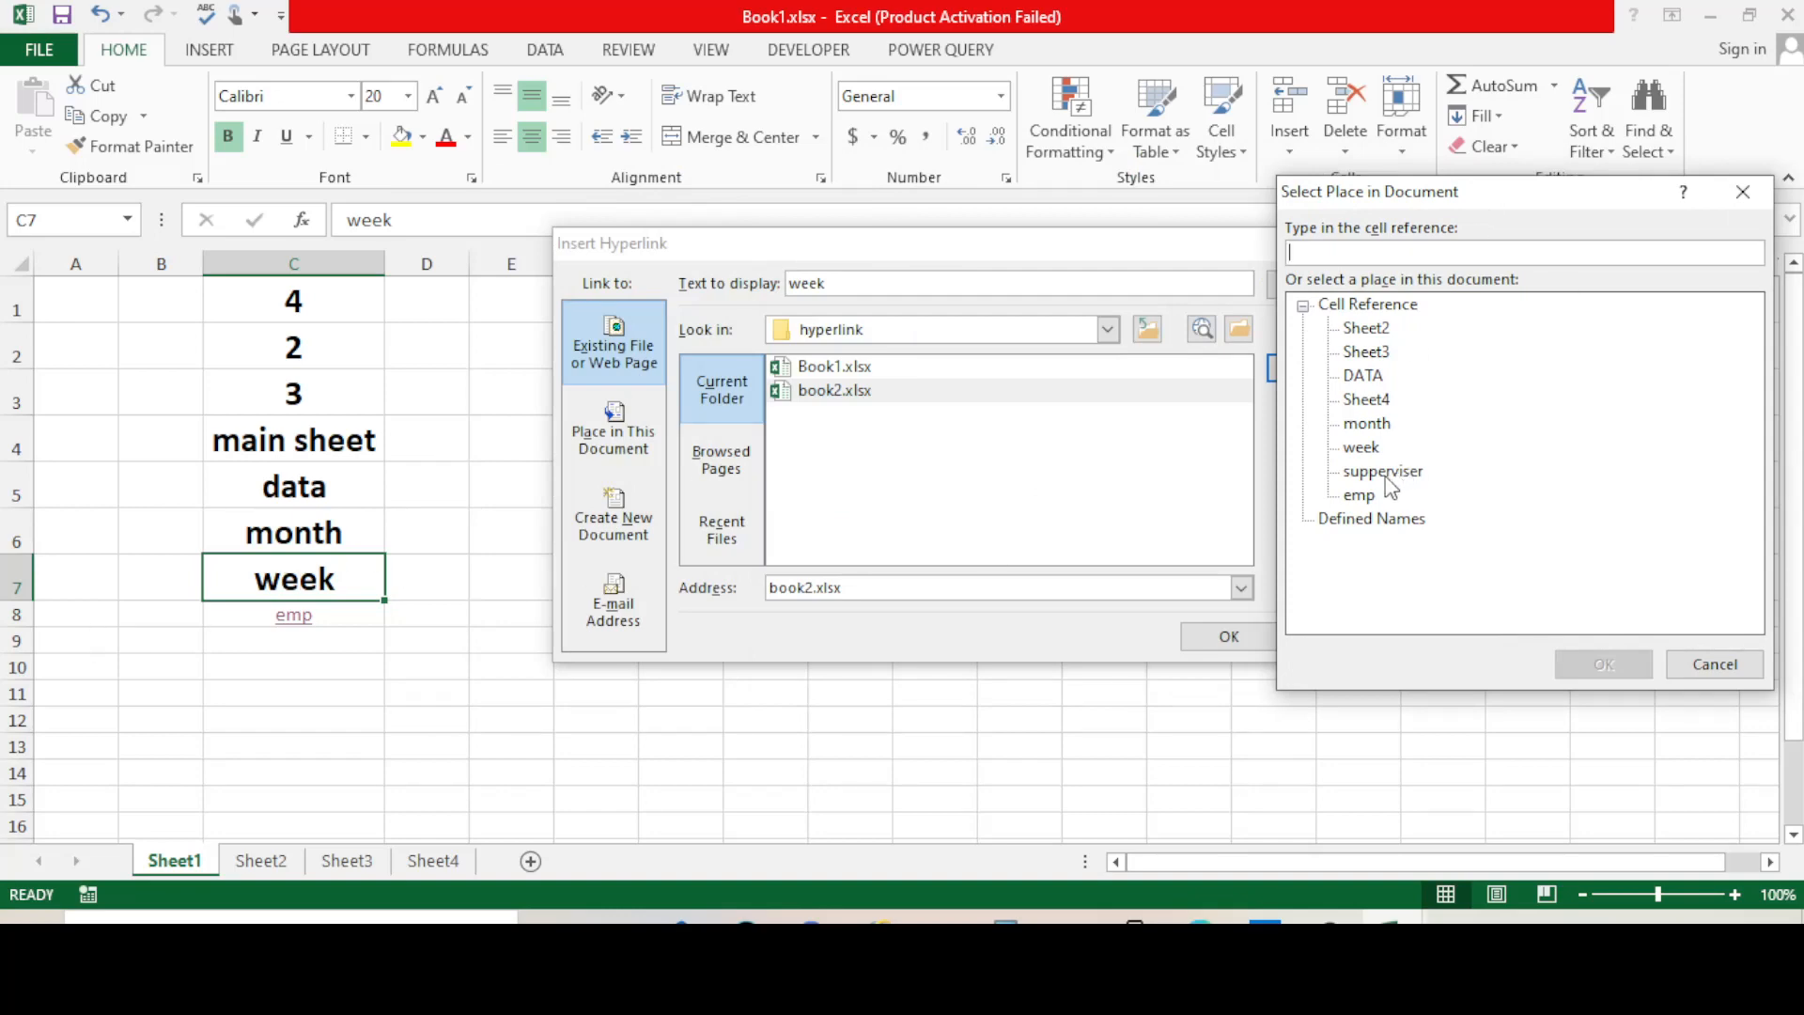
left_click(1359, 448)
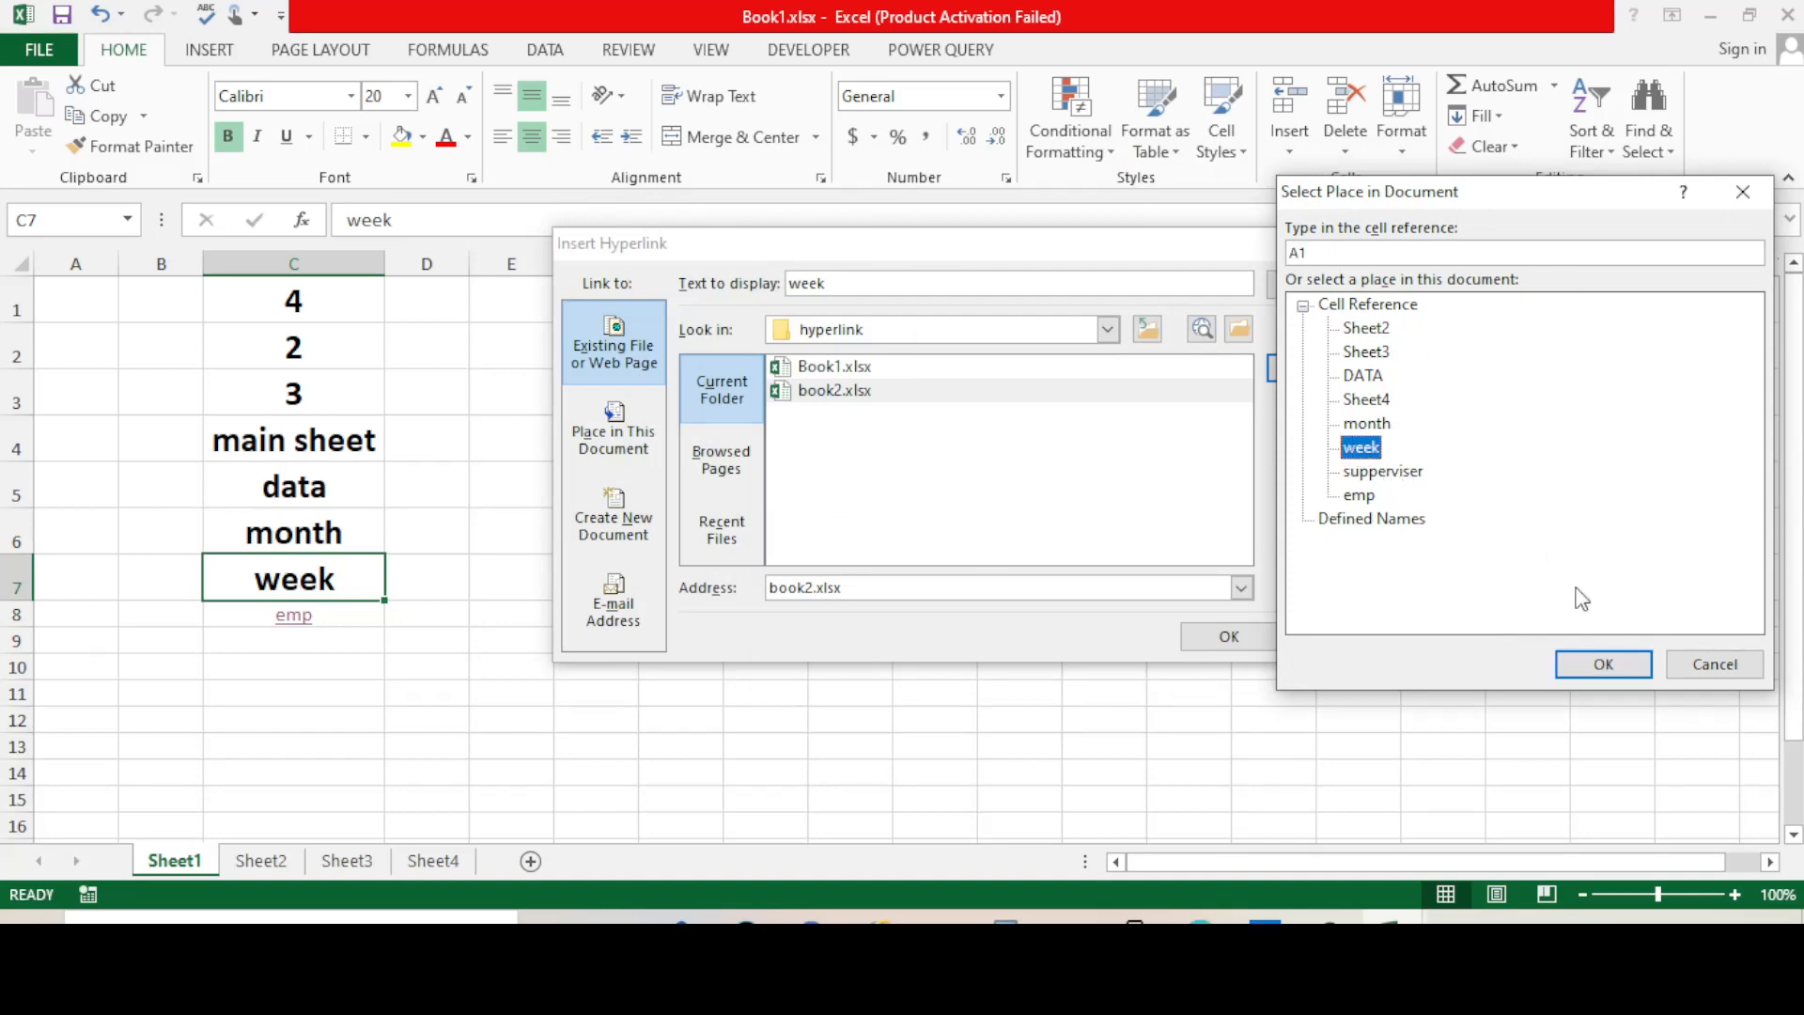
left_click(1599, 666)
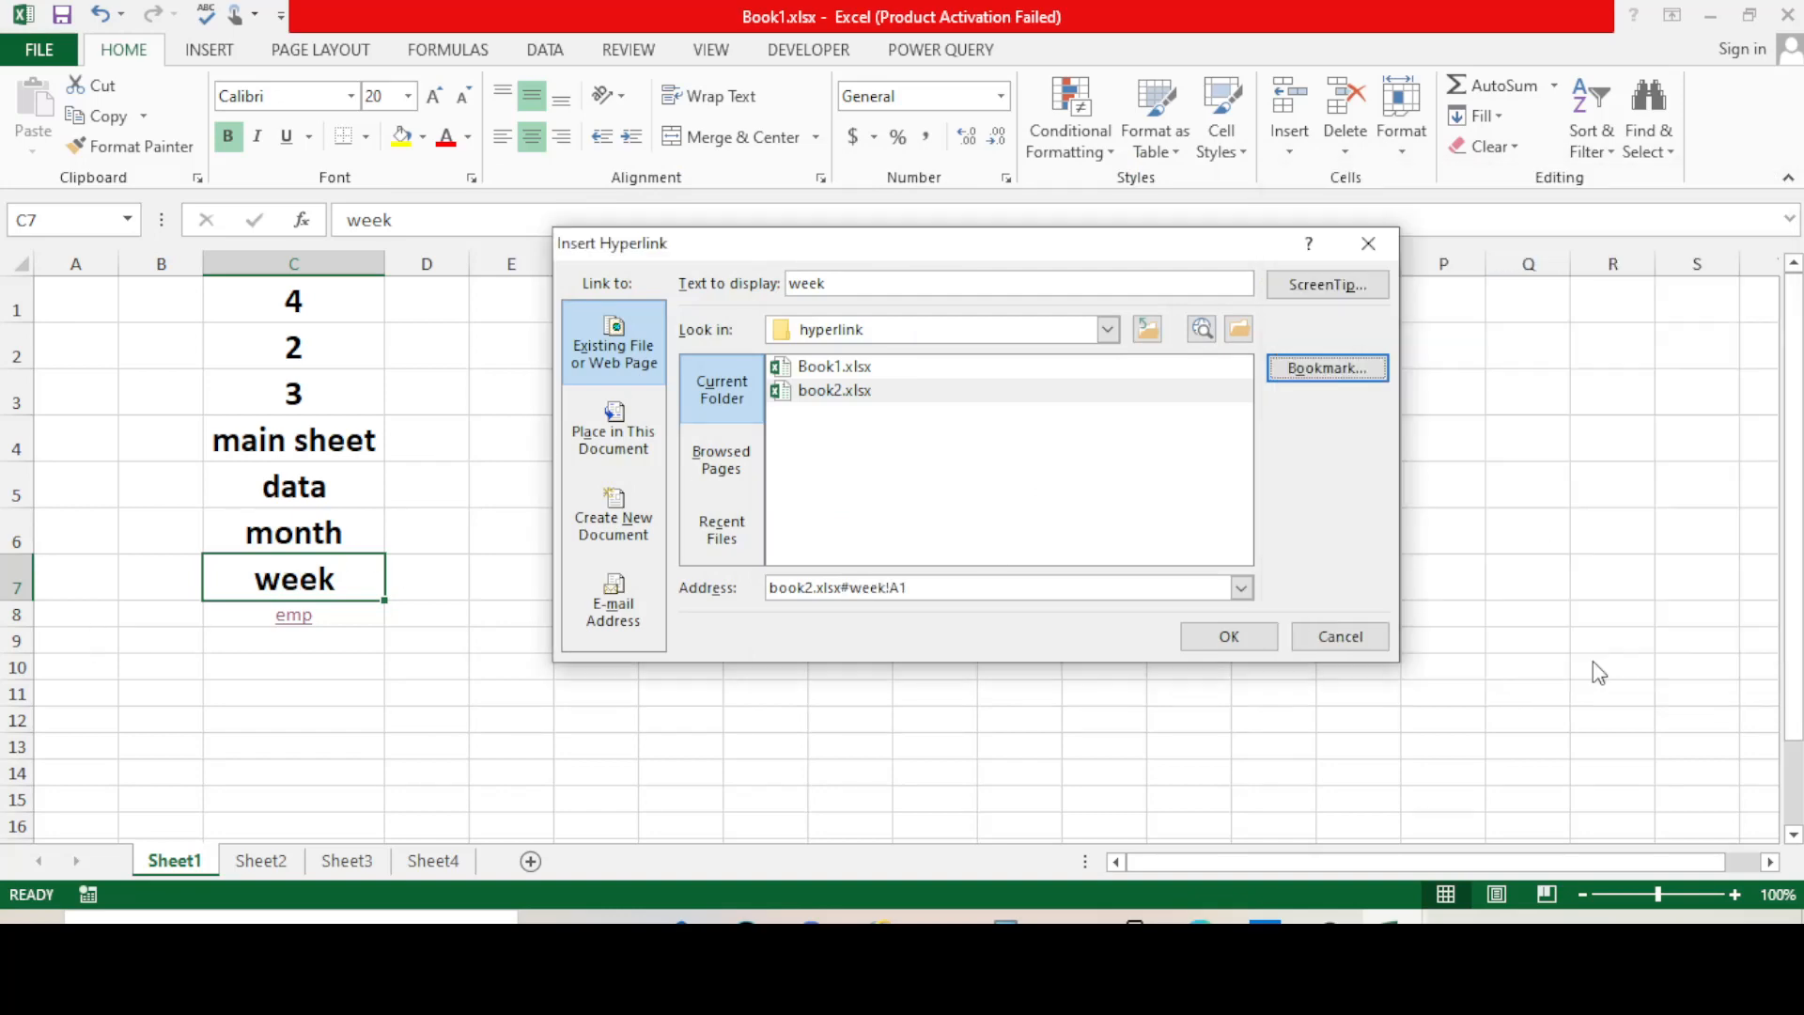
left_click(1229, 636)
left_click(756, 674)
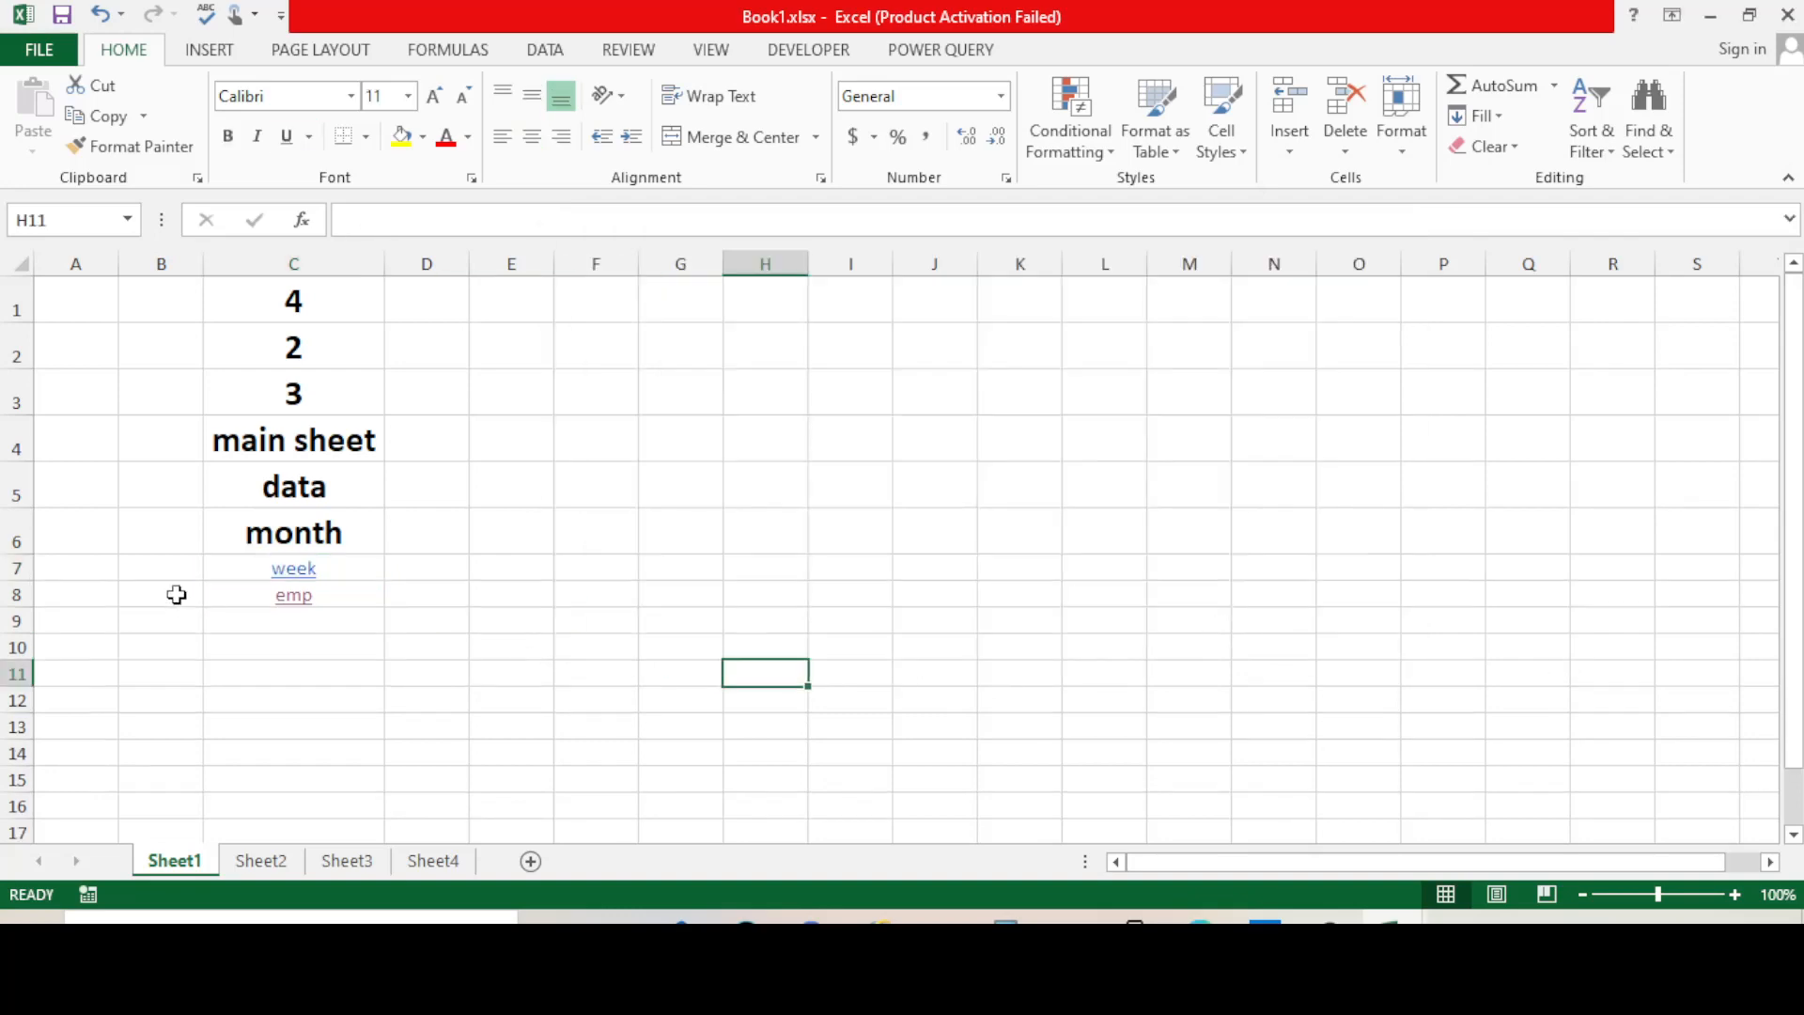
left_click(294, 572)
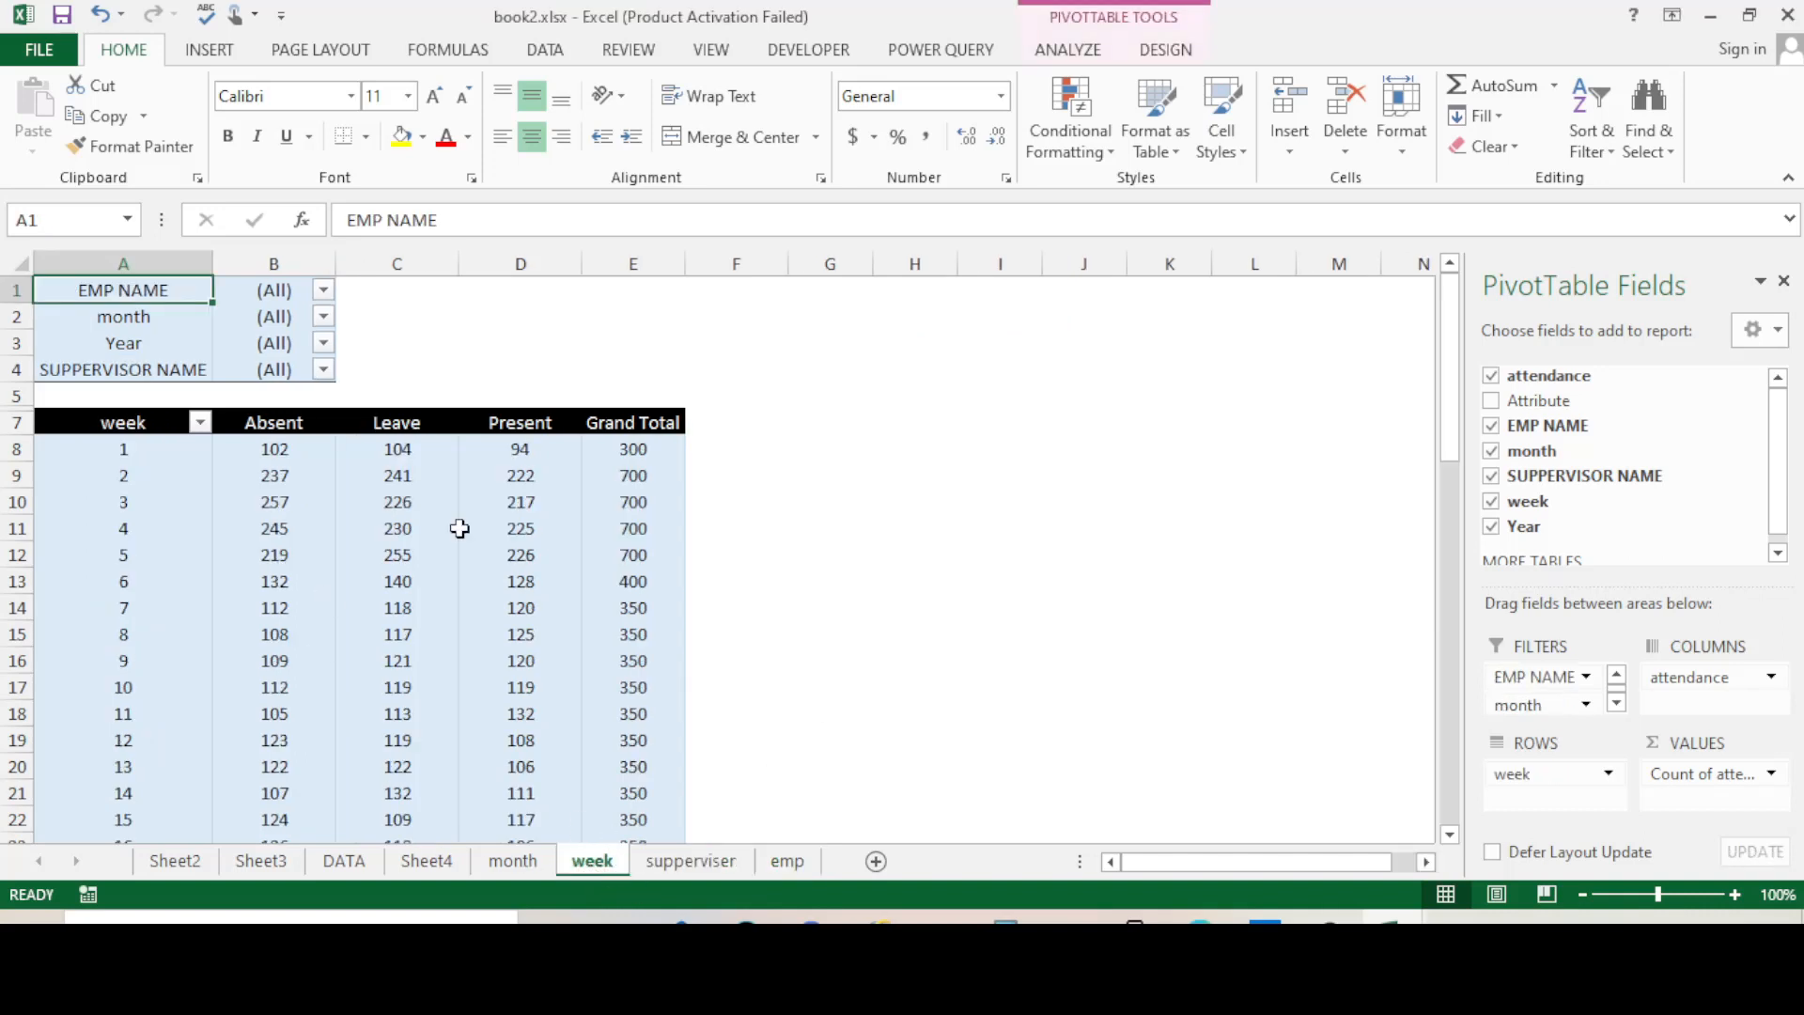
- Copy the BACK TO MAIN SHEET link from cell H2 of the emp sheet to cell I2 of the week sheet
left_click(788, 861)
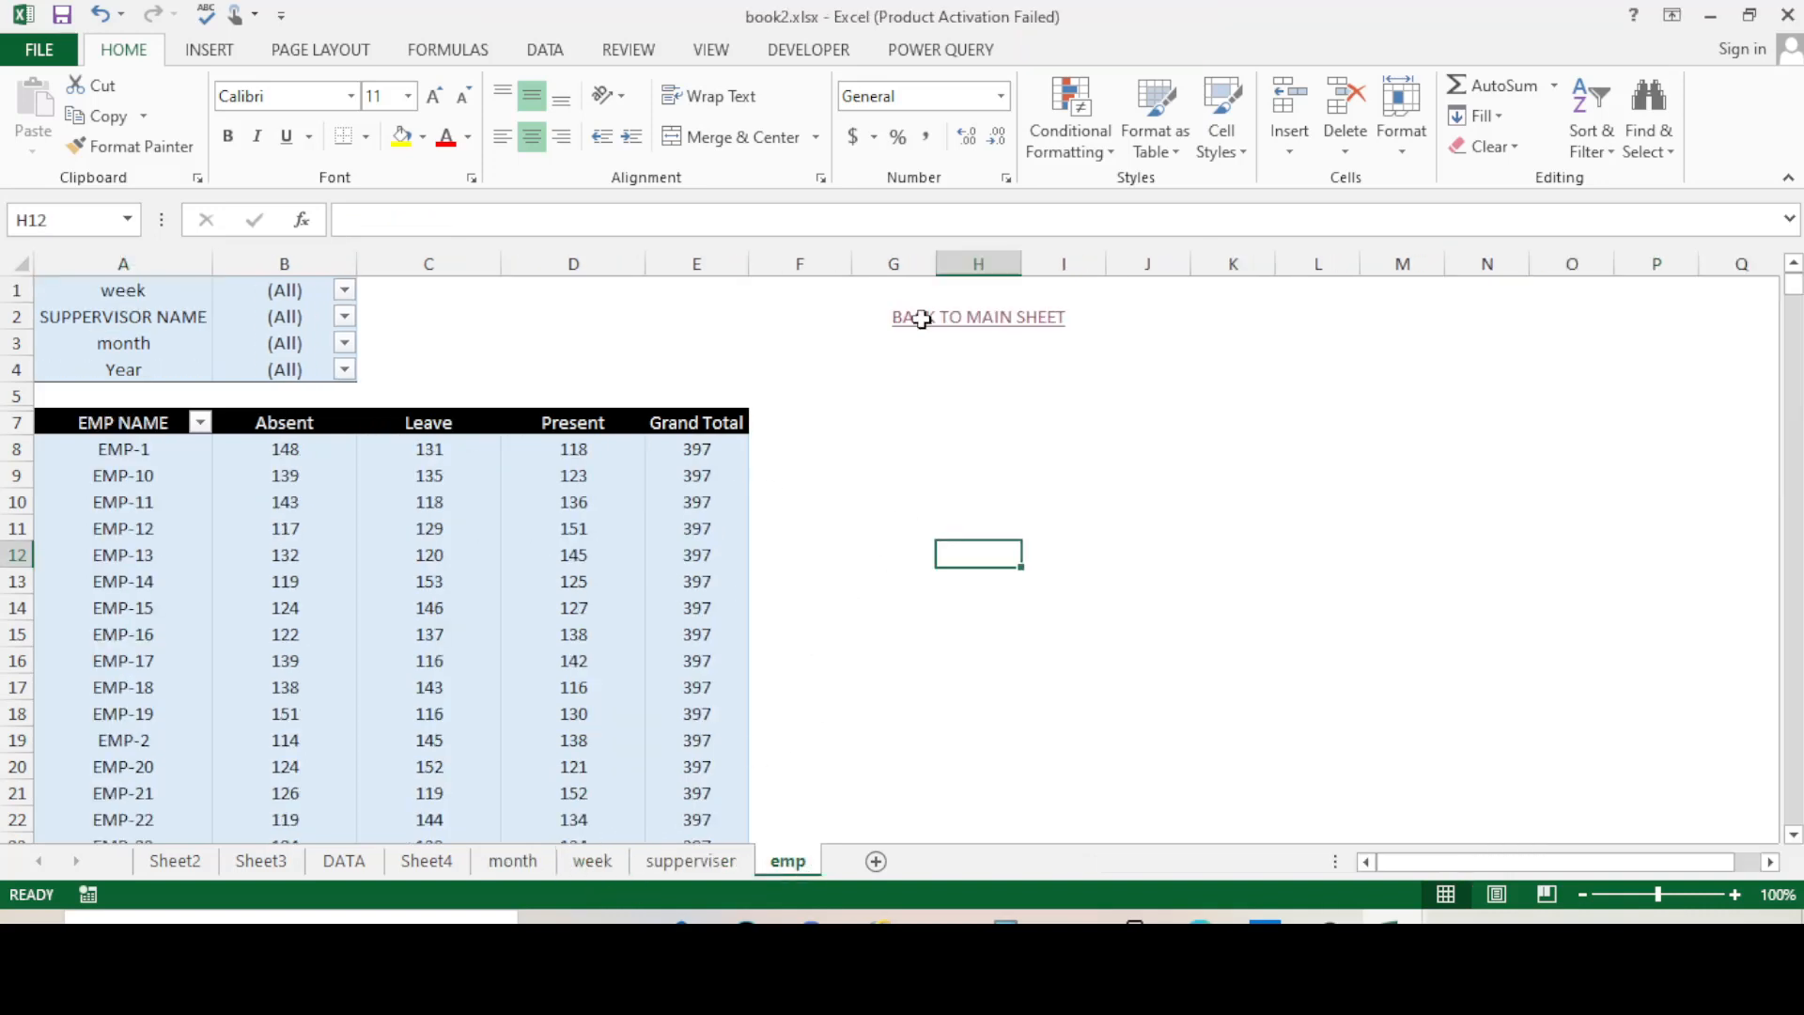
left_click(978, 291)
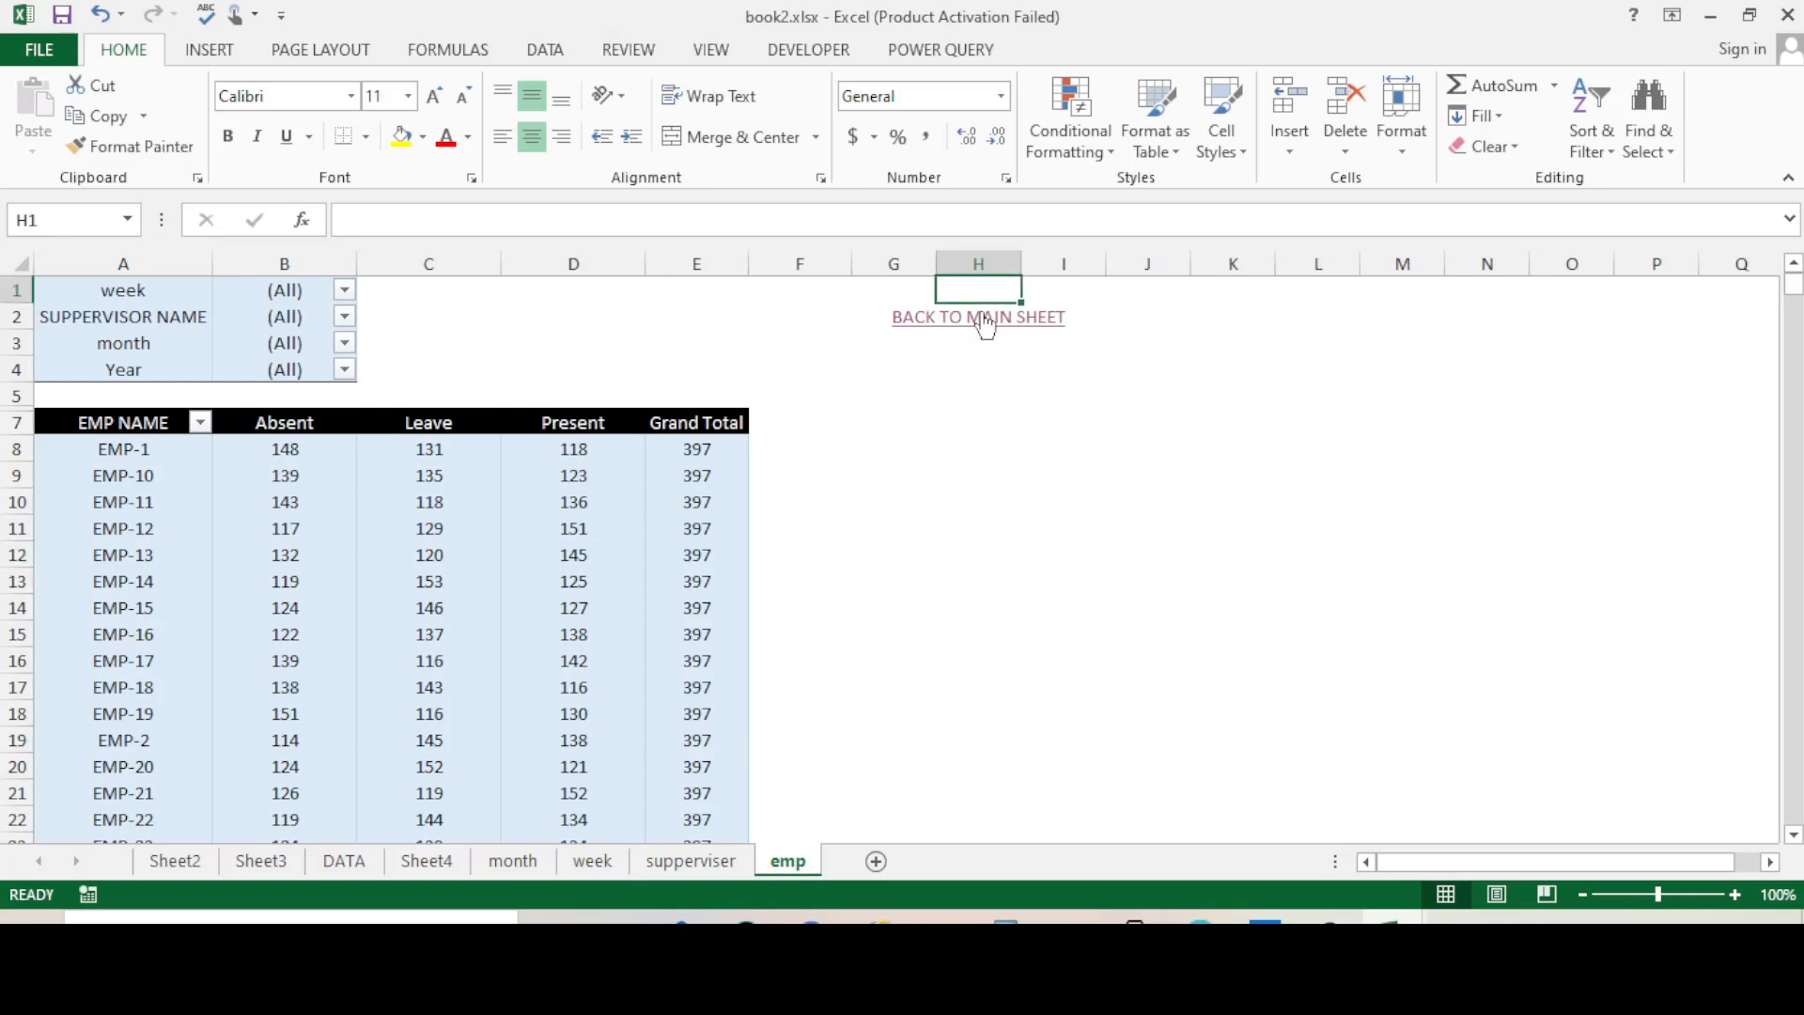
left_click(989, 322)
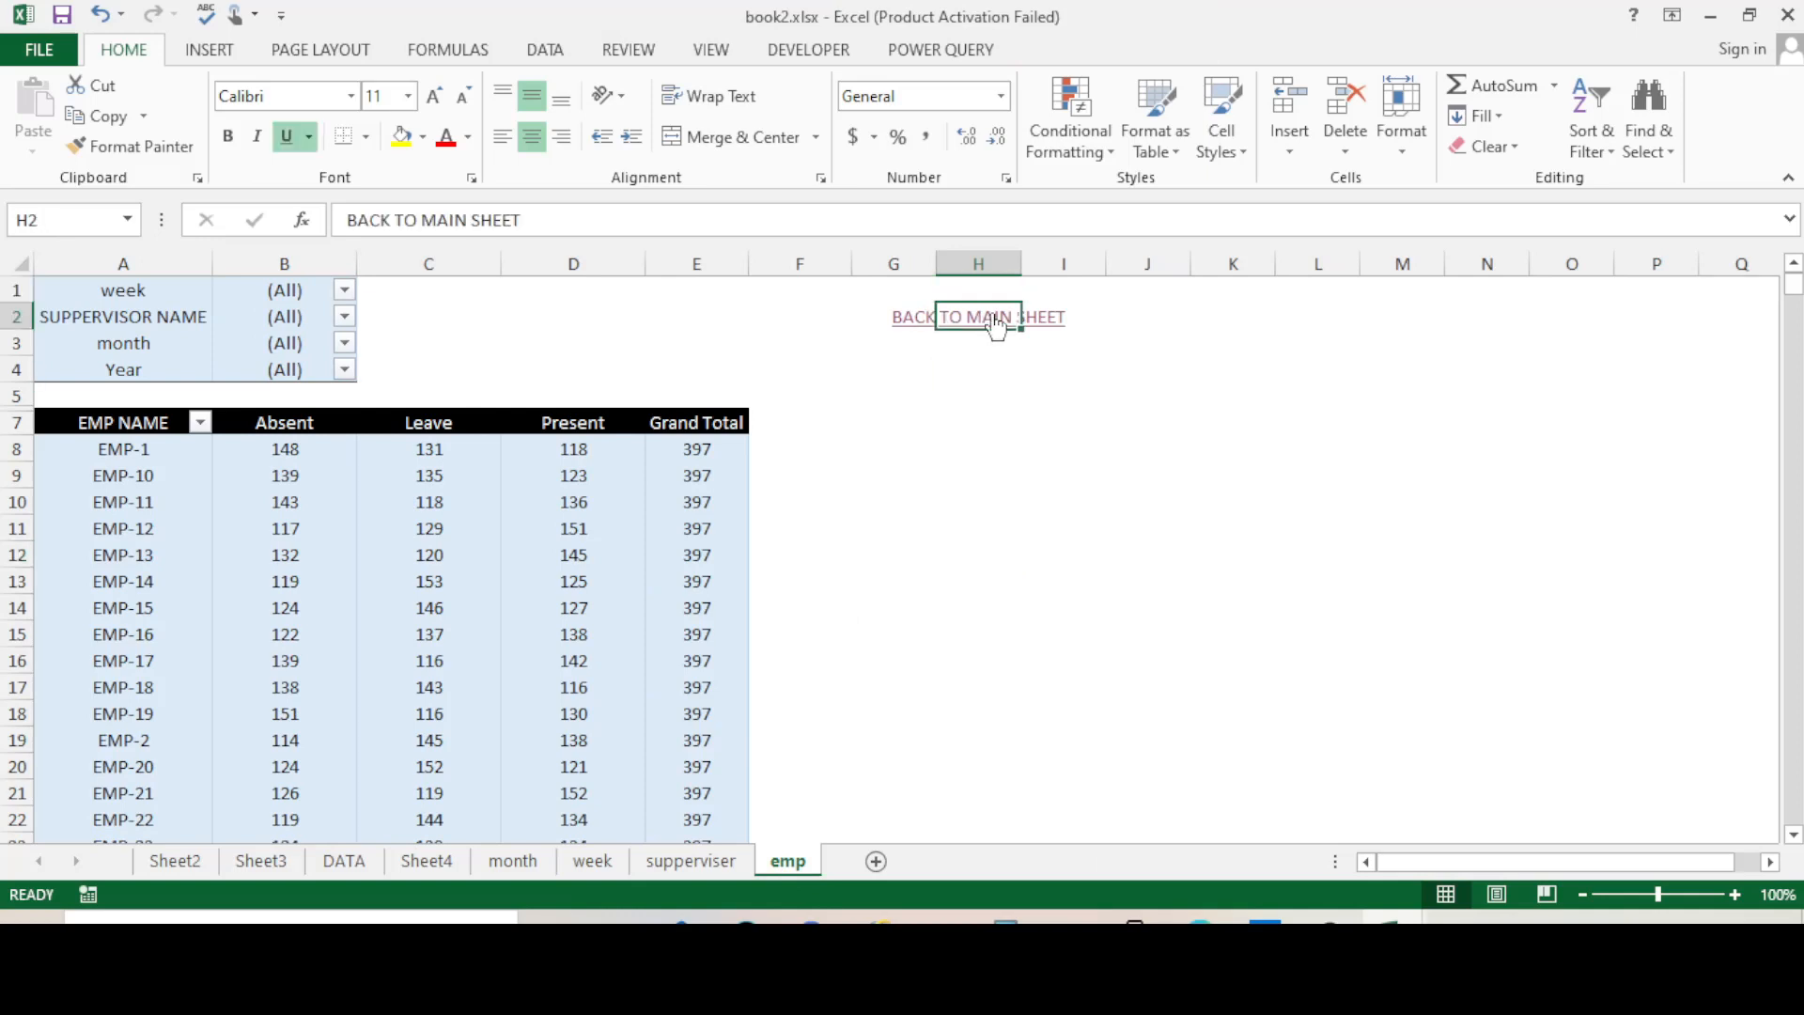
right_click(993, 315)
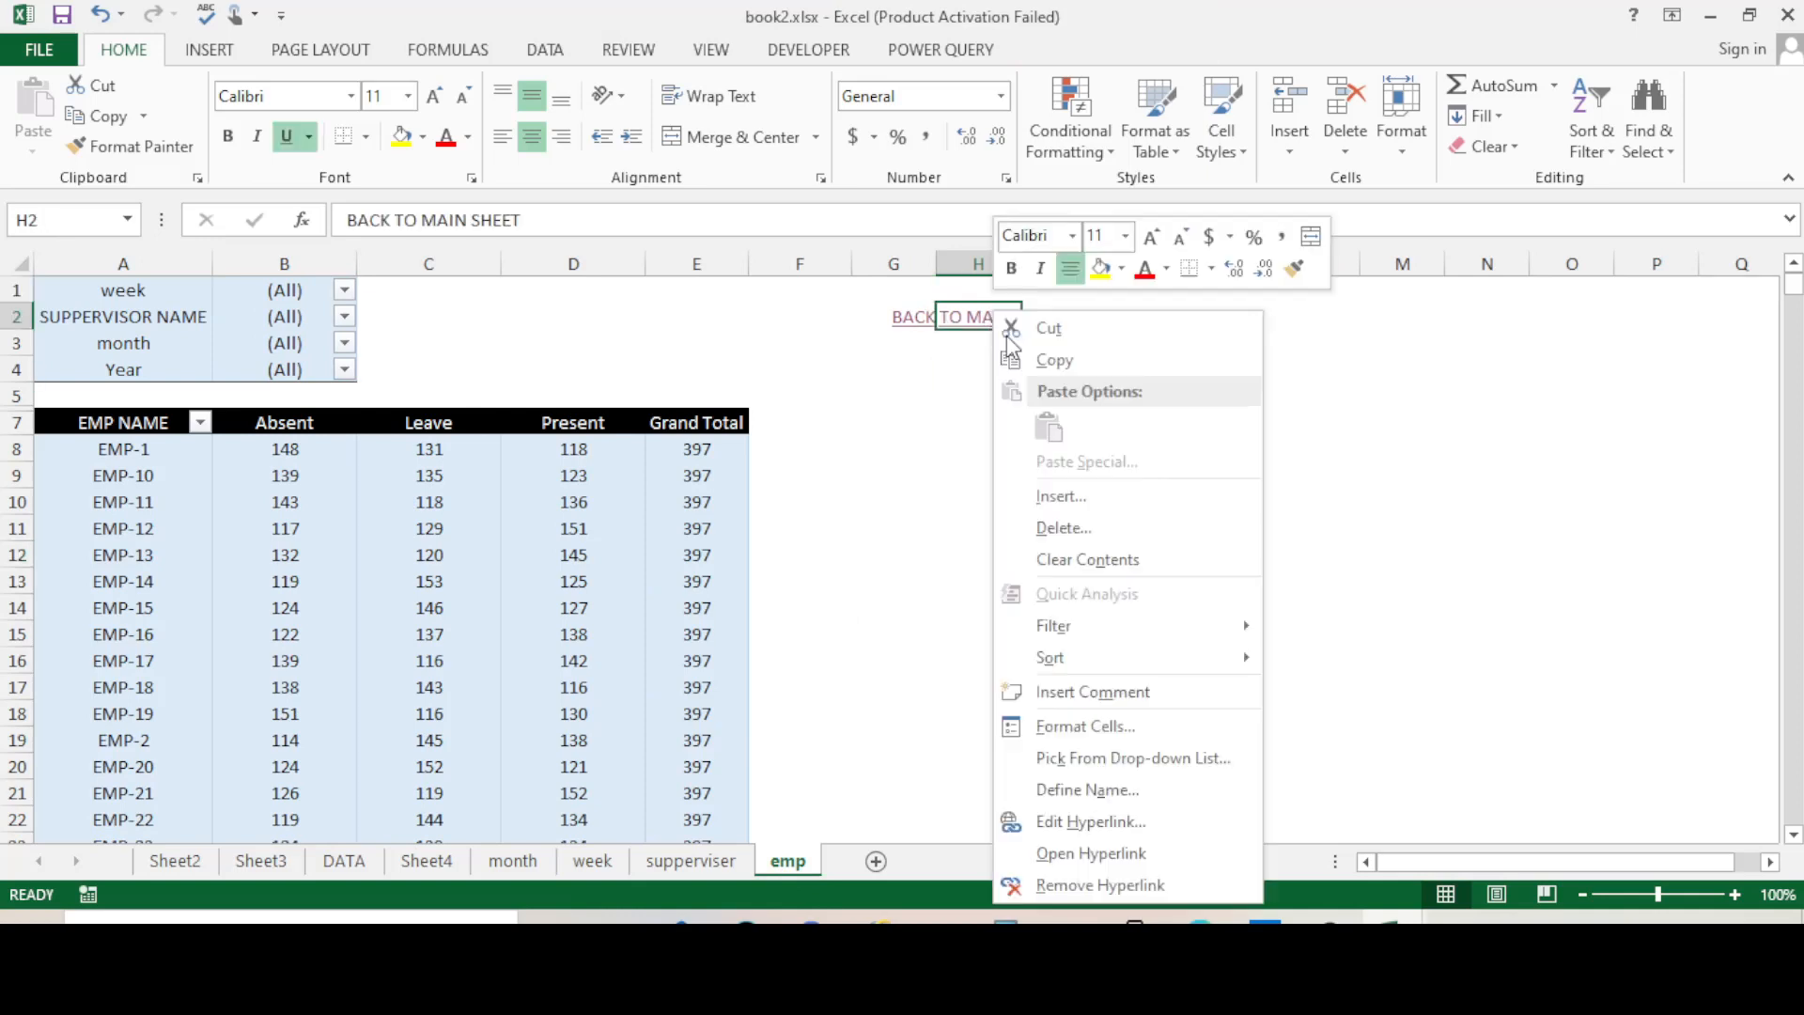
left_click(1056, 362)
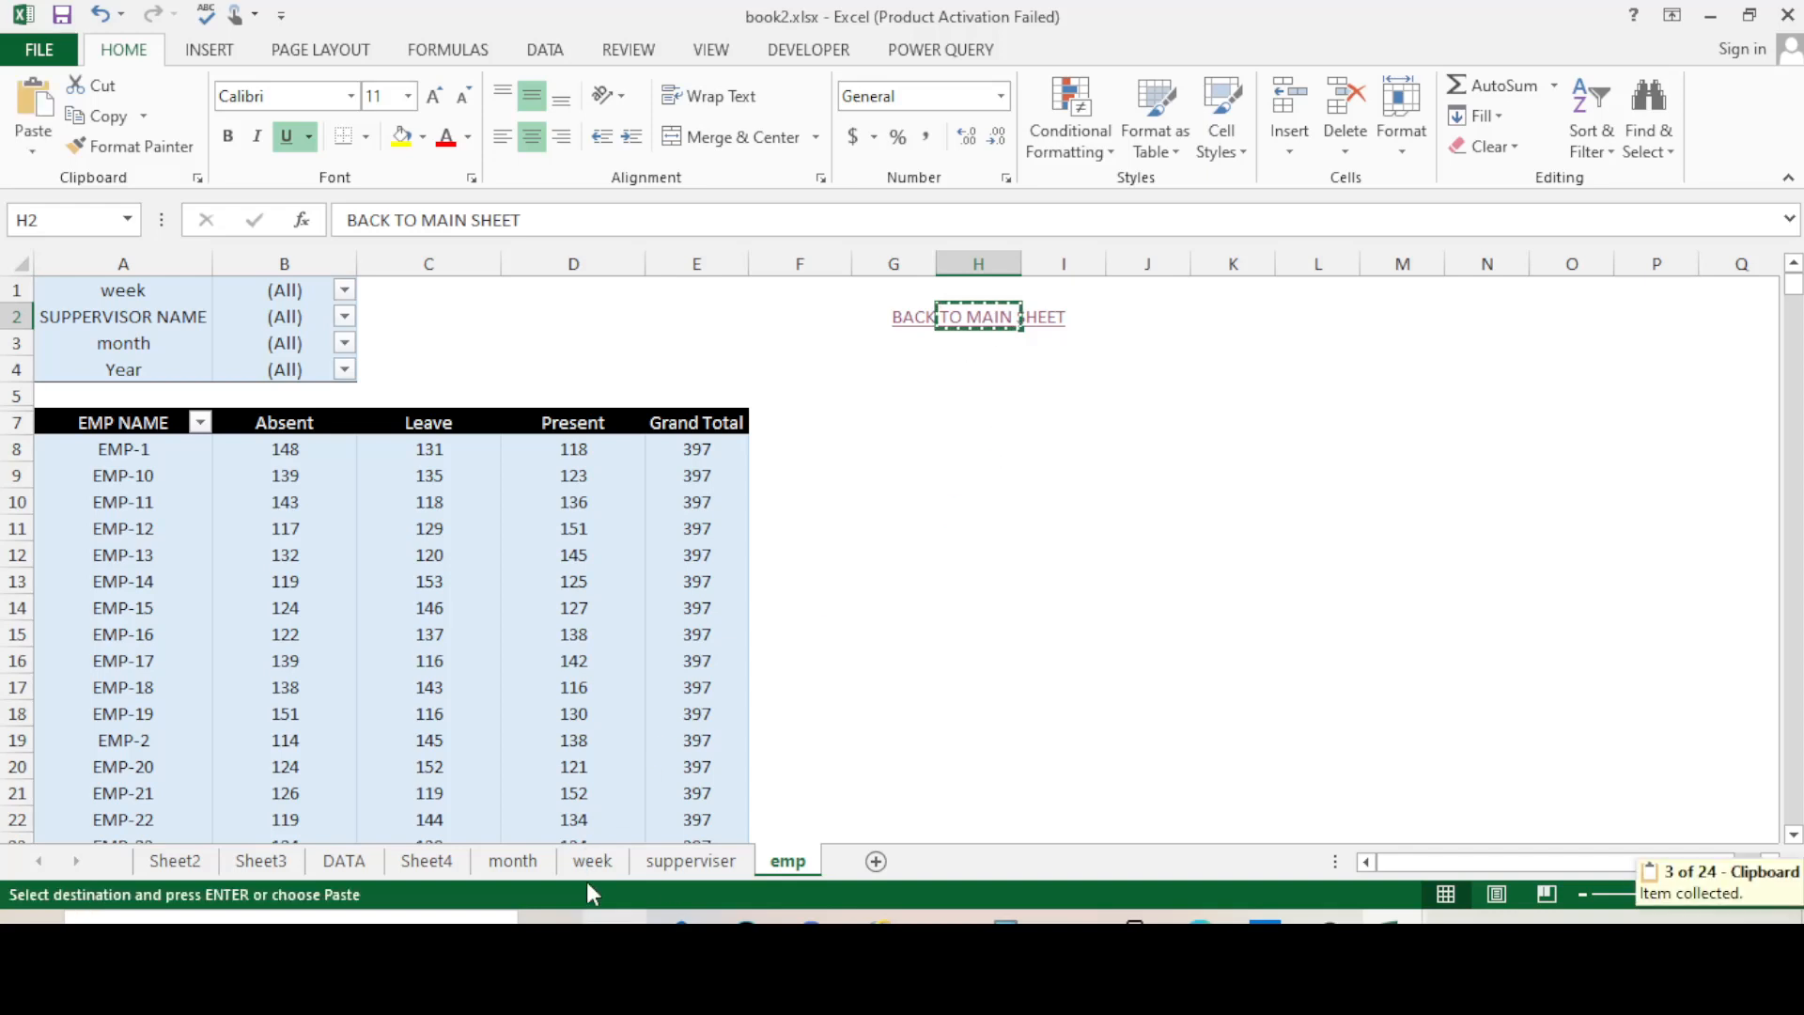
left_click(592, 860)
left_click(963, 314)
right_click(963, 317)
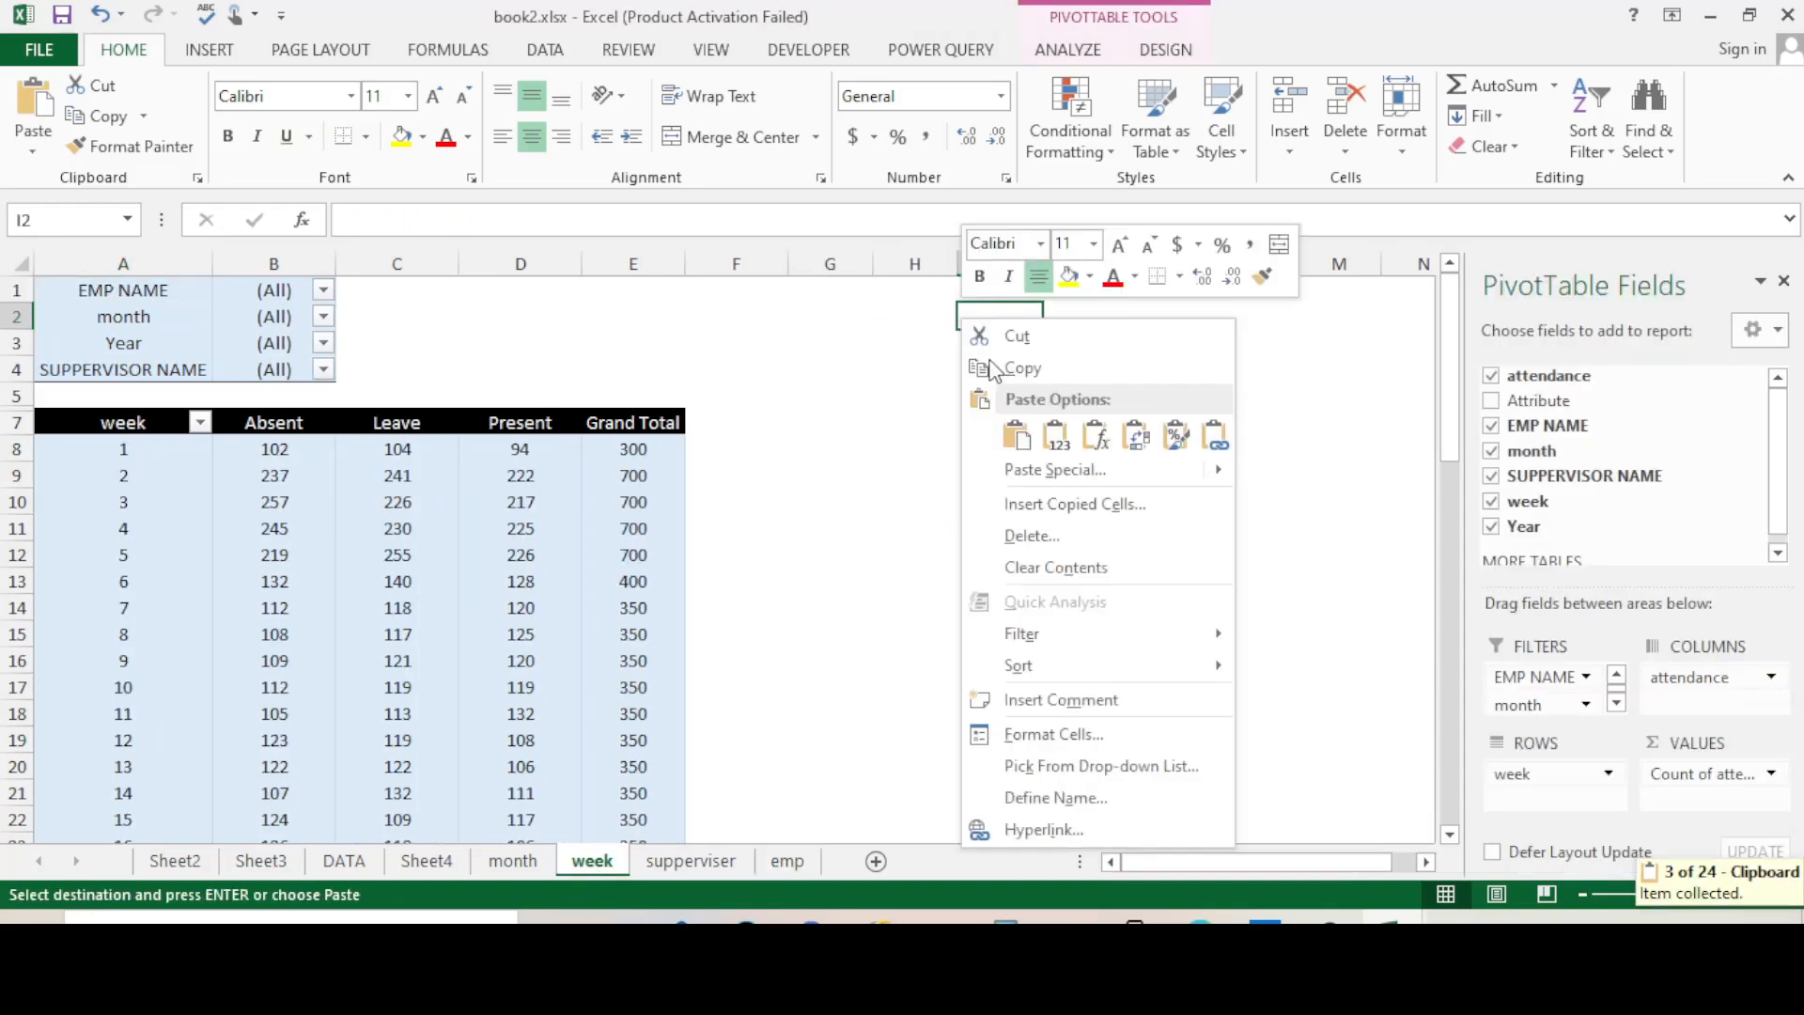
left_click(1017, 435)
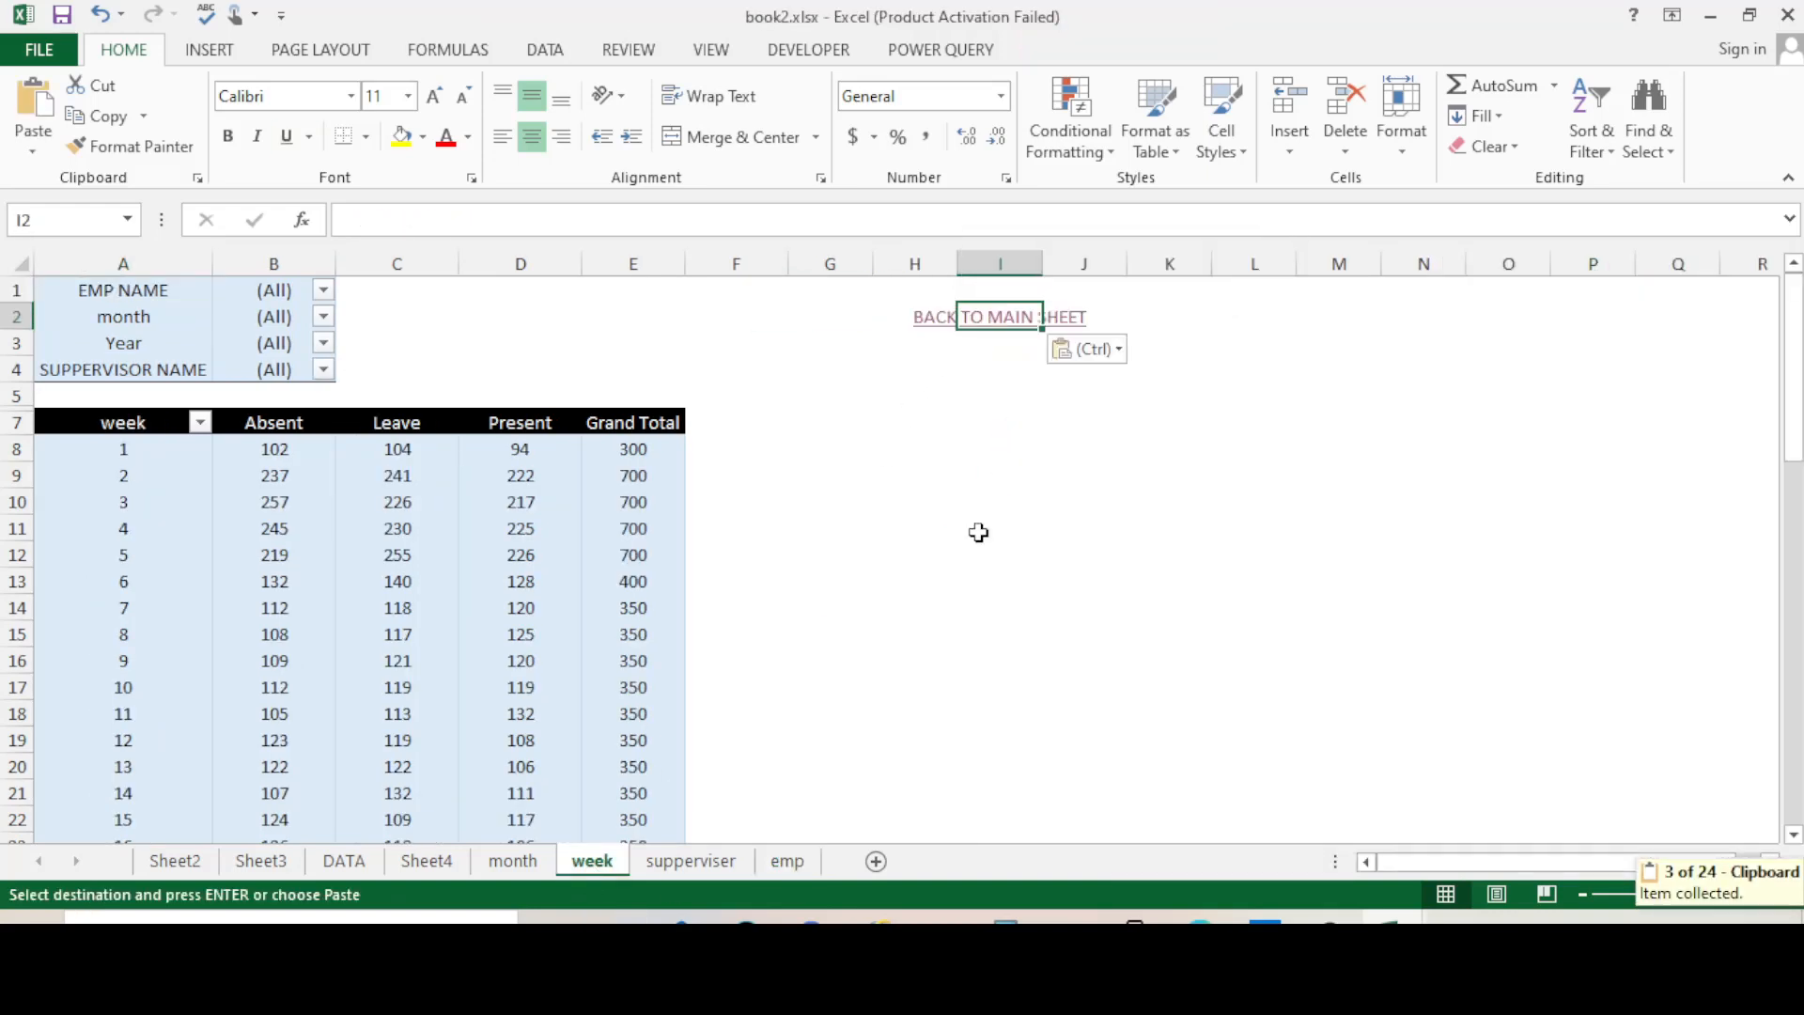
- Test the BACK TO MAIN SHEET link on the week sheet by following it to Book1.xlsx
left_click(1013, 393)
left_click(1006, 320)
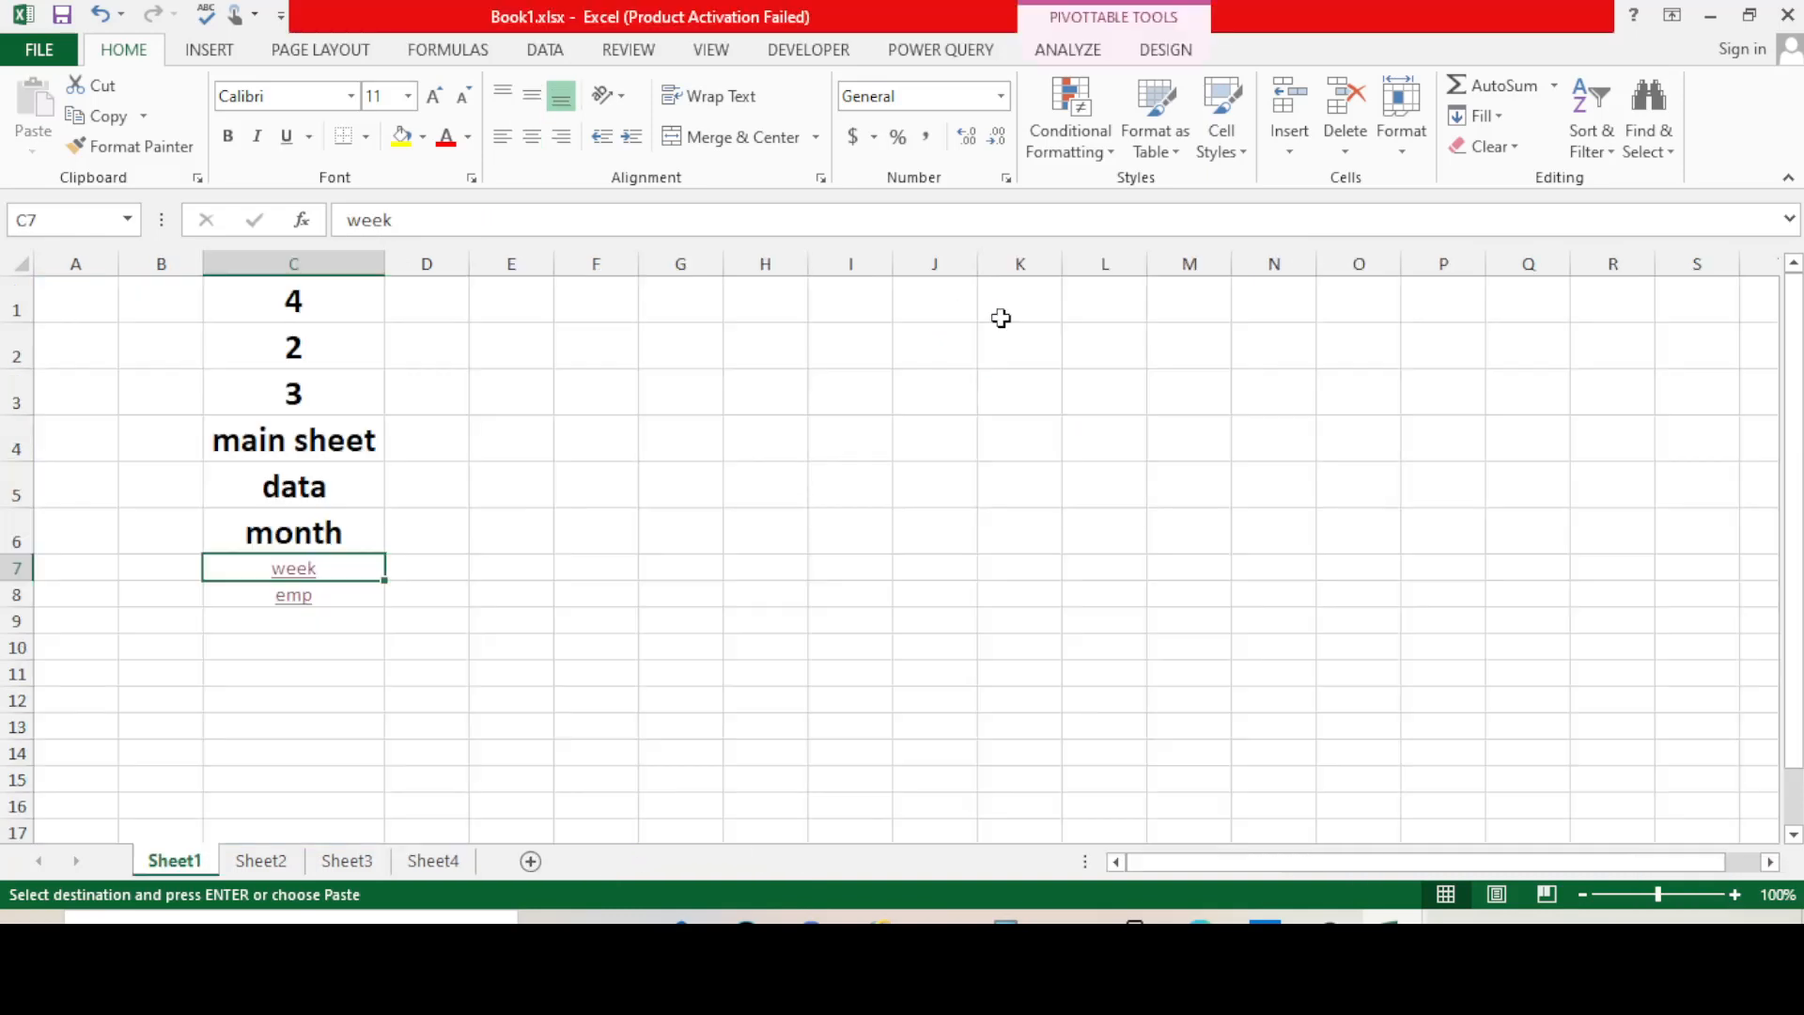
left_click(459, 594)
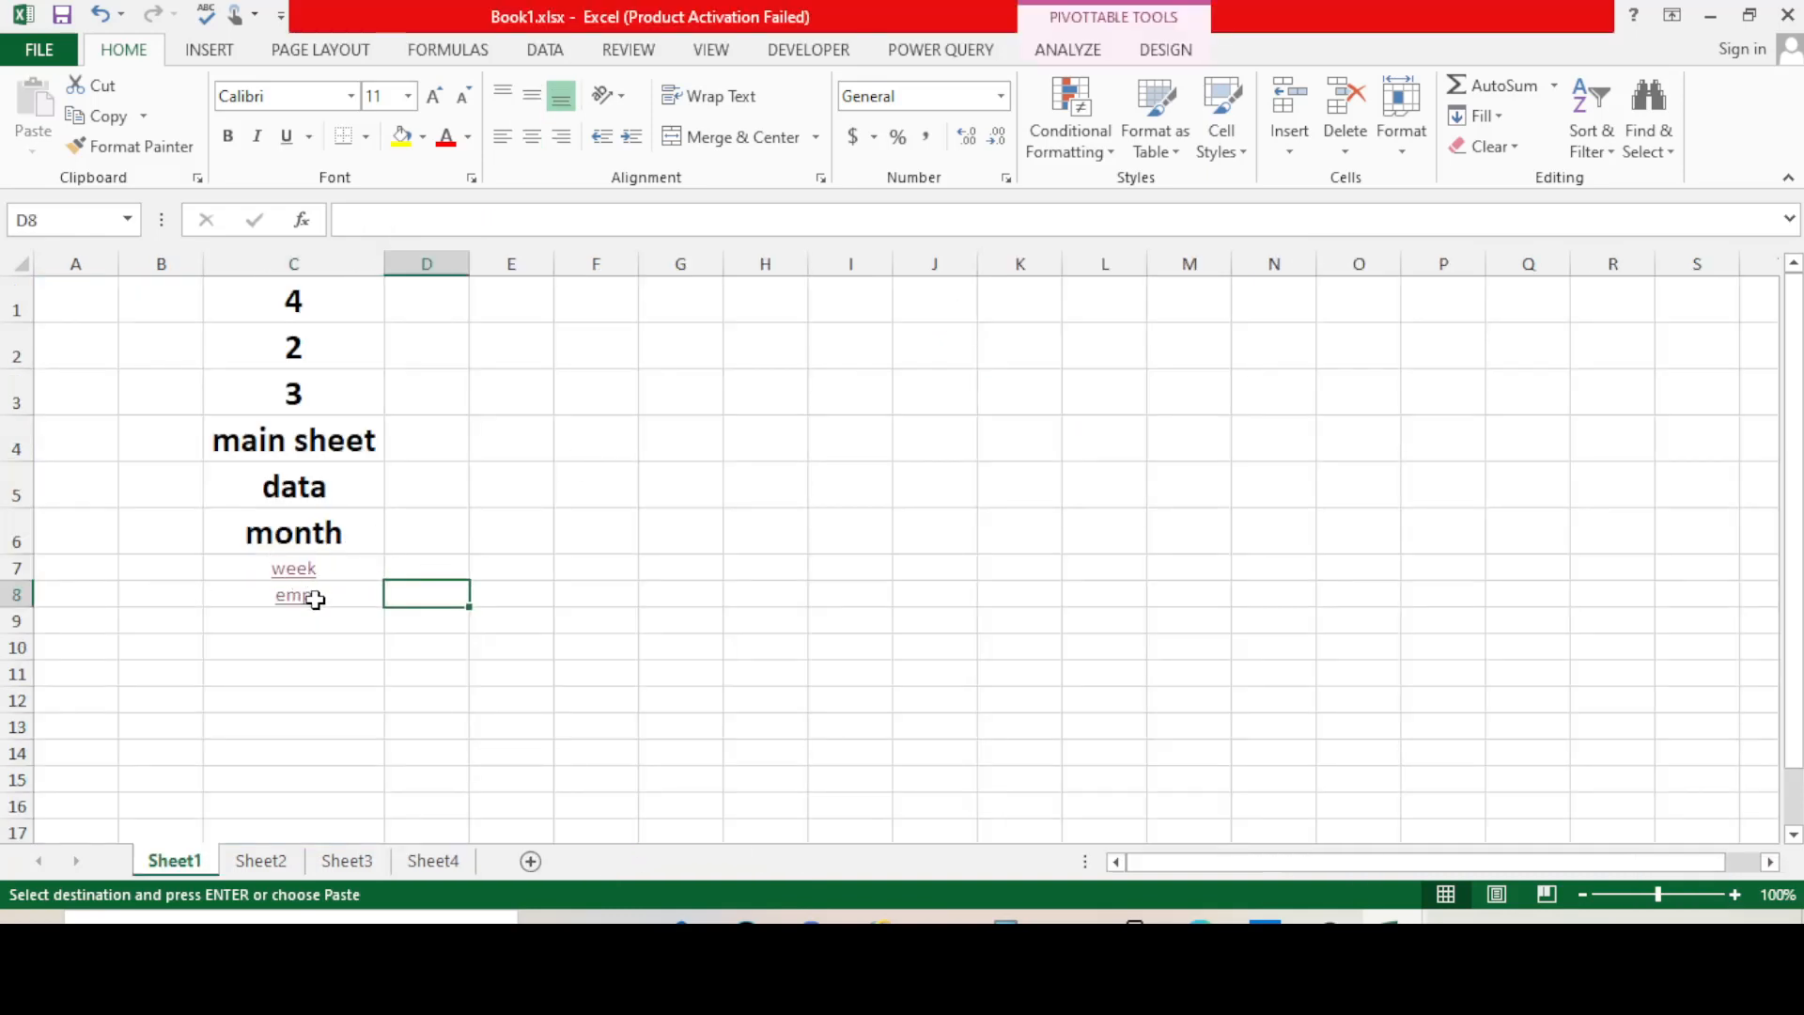
left_click(344, 538)
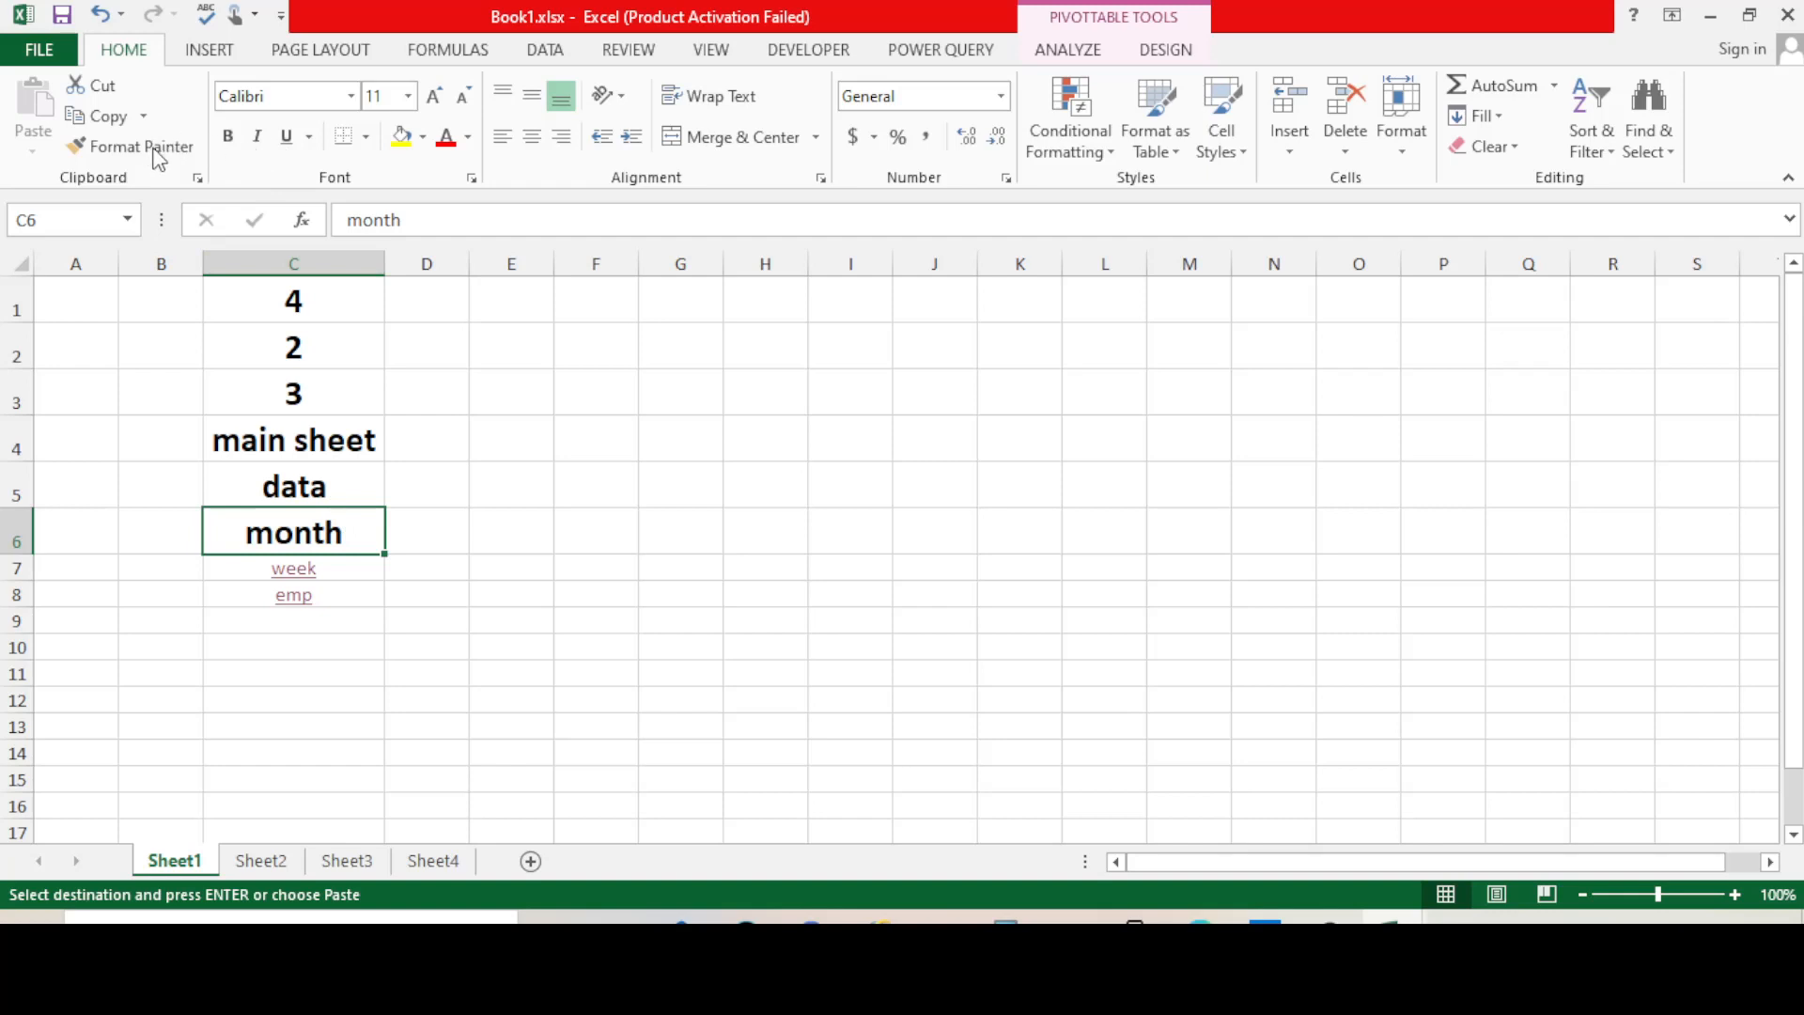
left_click(479, 675)
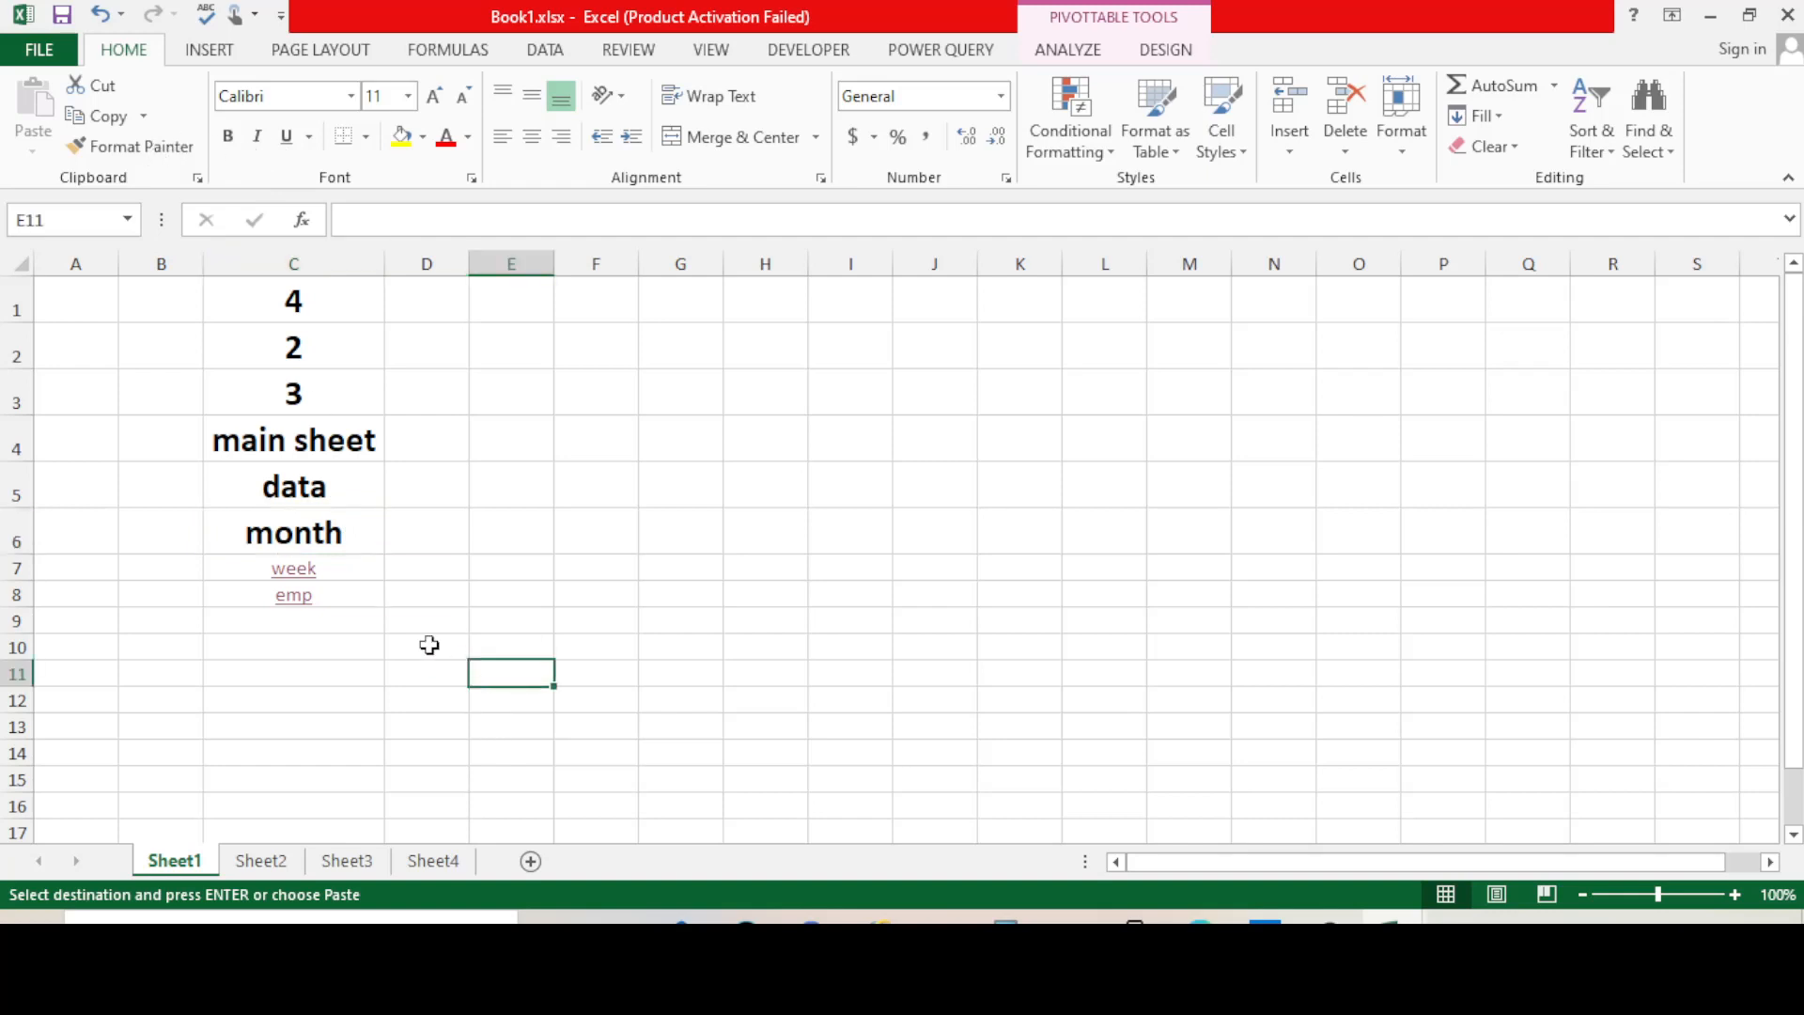
left_click(480, 646)
key("Escape")
key("Up")
key("Up")
key("Up")
key("Right")
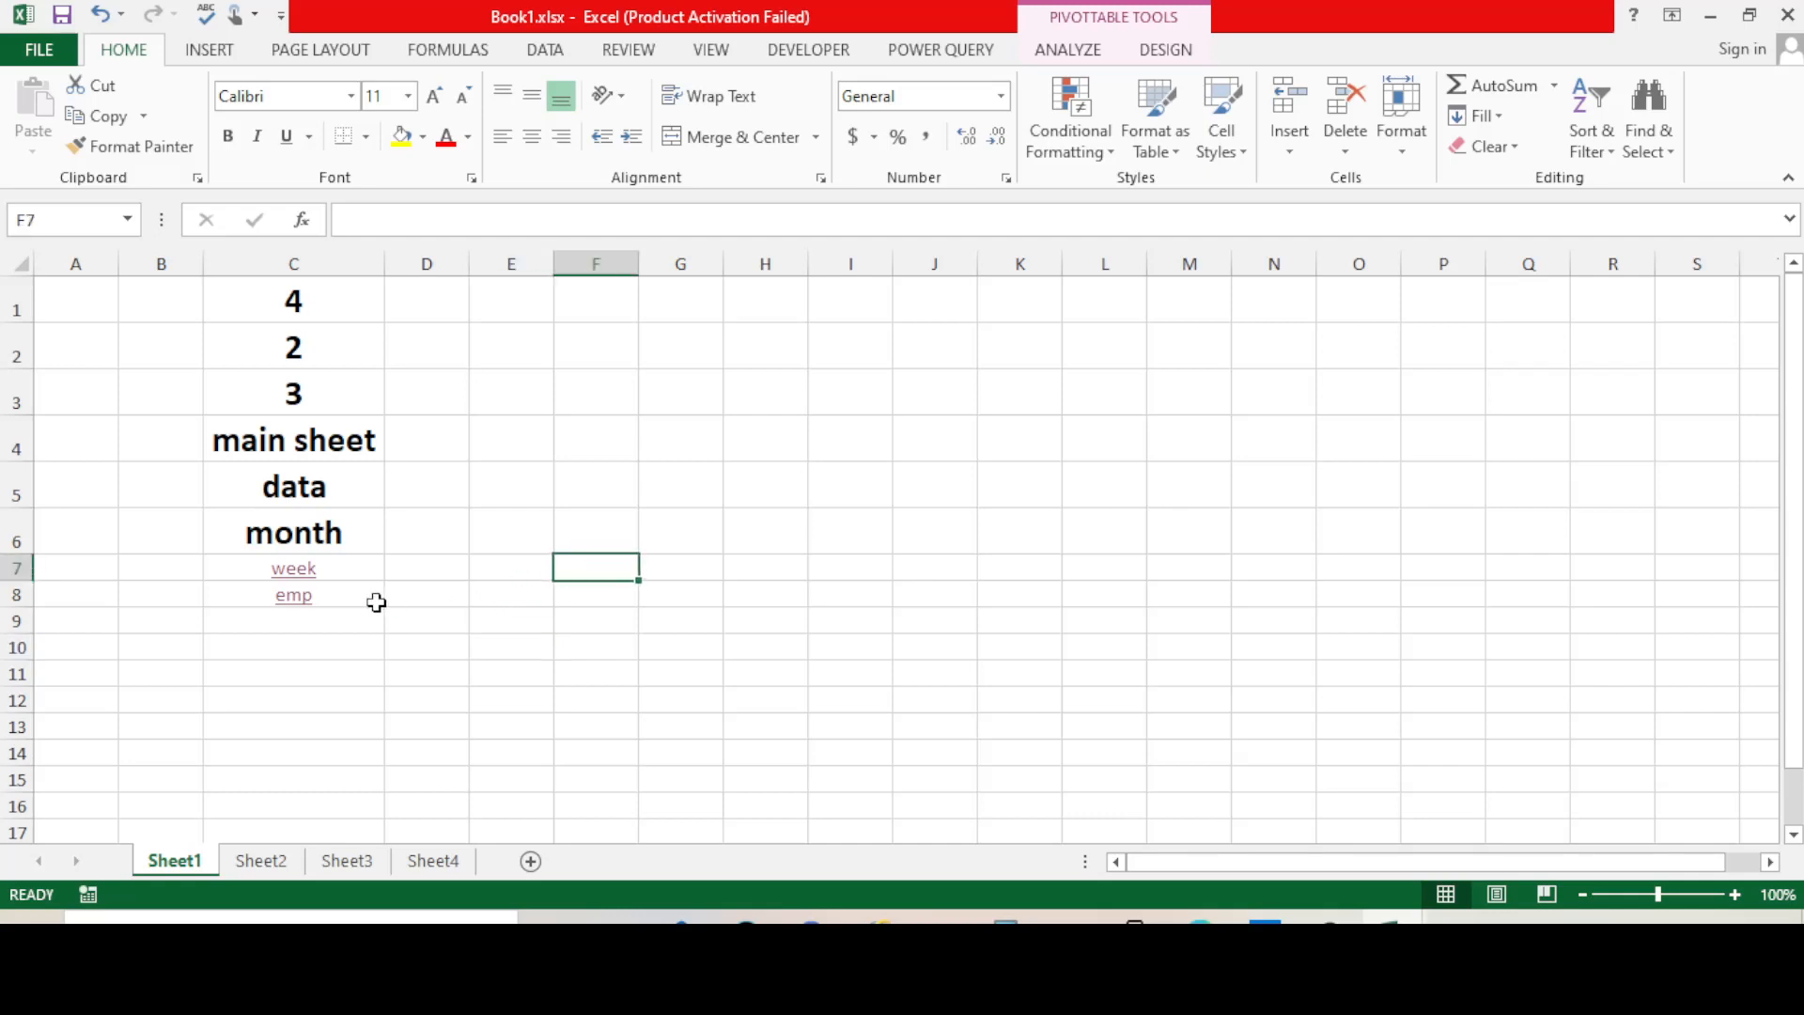
left_click(344, 543)
key("Down")
key("Down")
key("Down")
key("Right")
key("shift+Up")
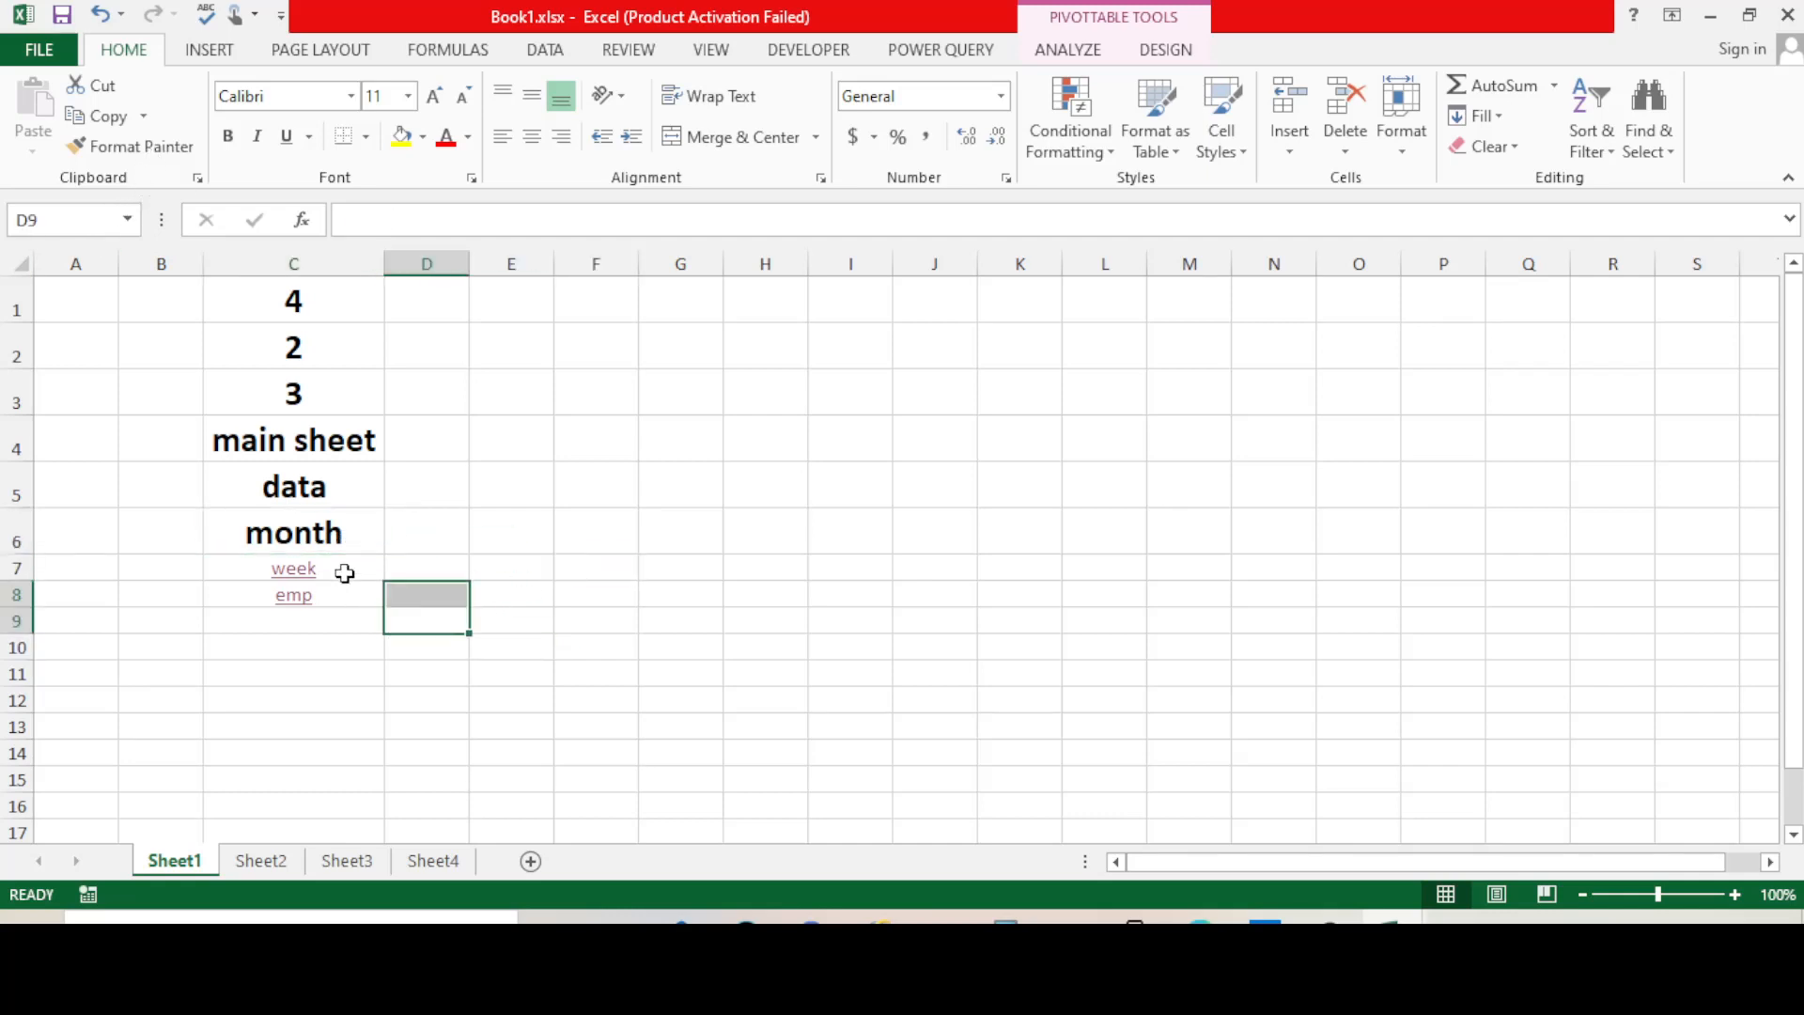
- Copy the formatting of the main sheet, data and month cells (C4:C6) onto the week and emp cells (C7:C8)
left_click(344, 568)
left_click(352, 511)
left_click_drag(346, 456, 353, 531)
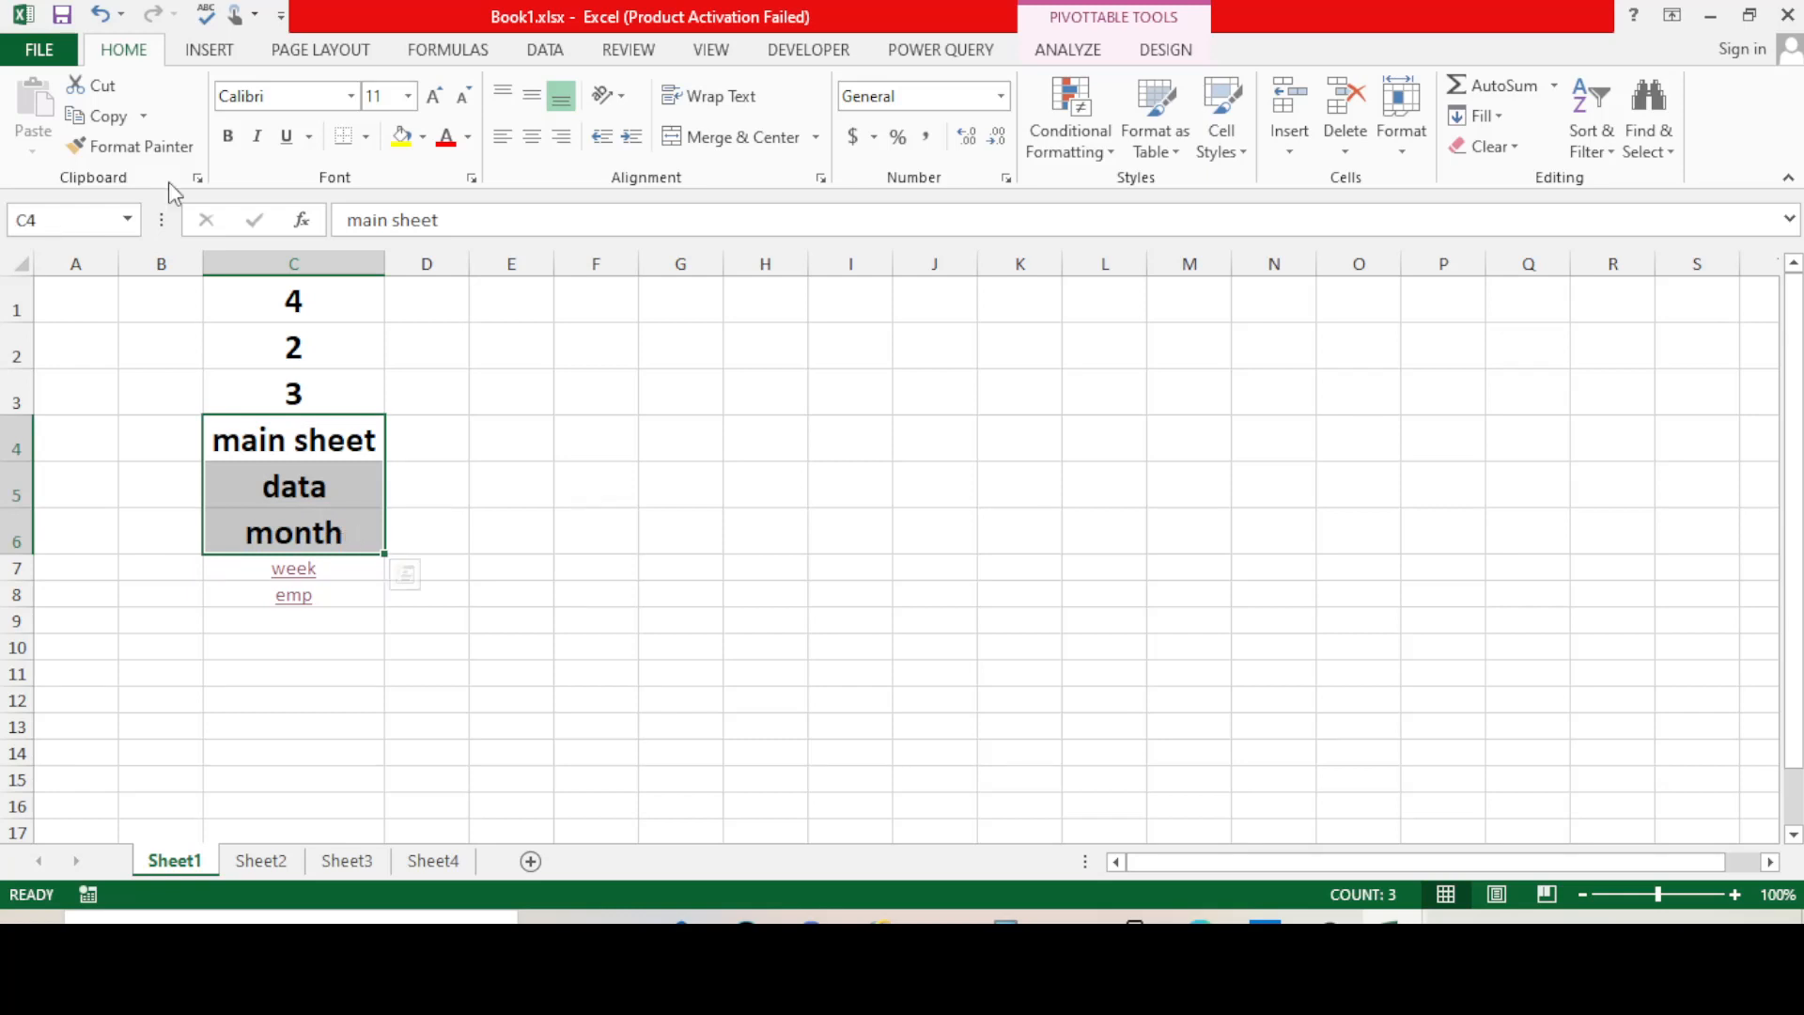
left_click(881, 568)
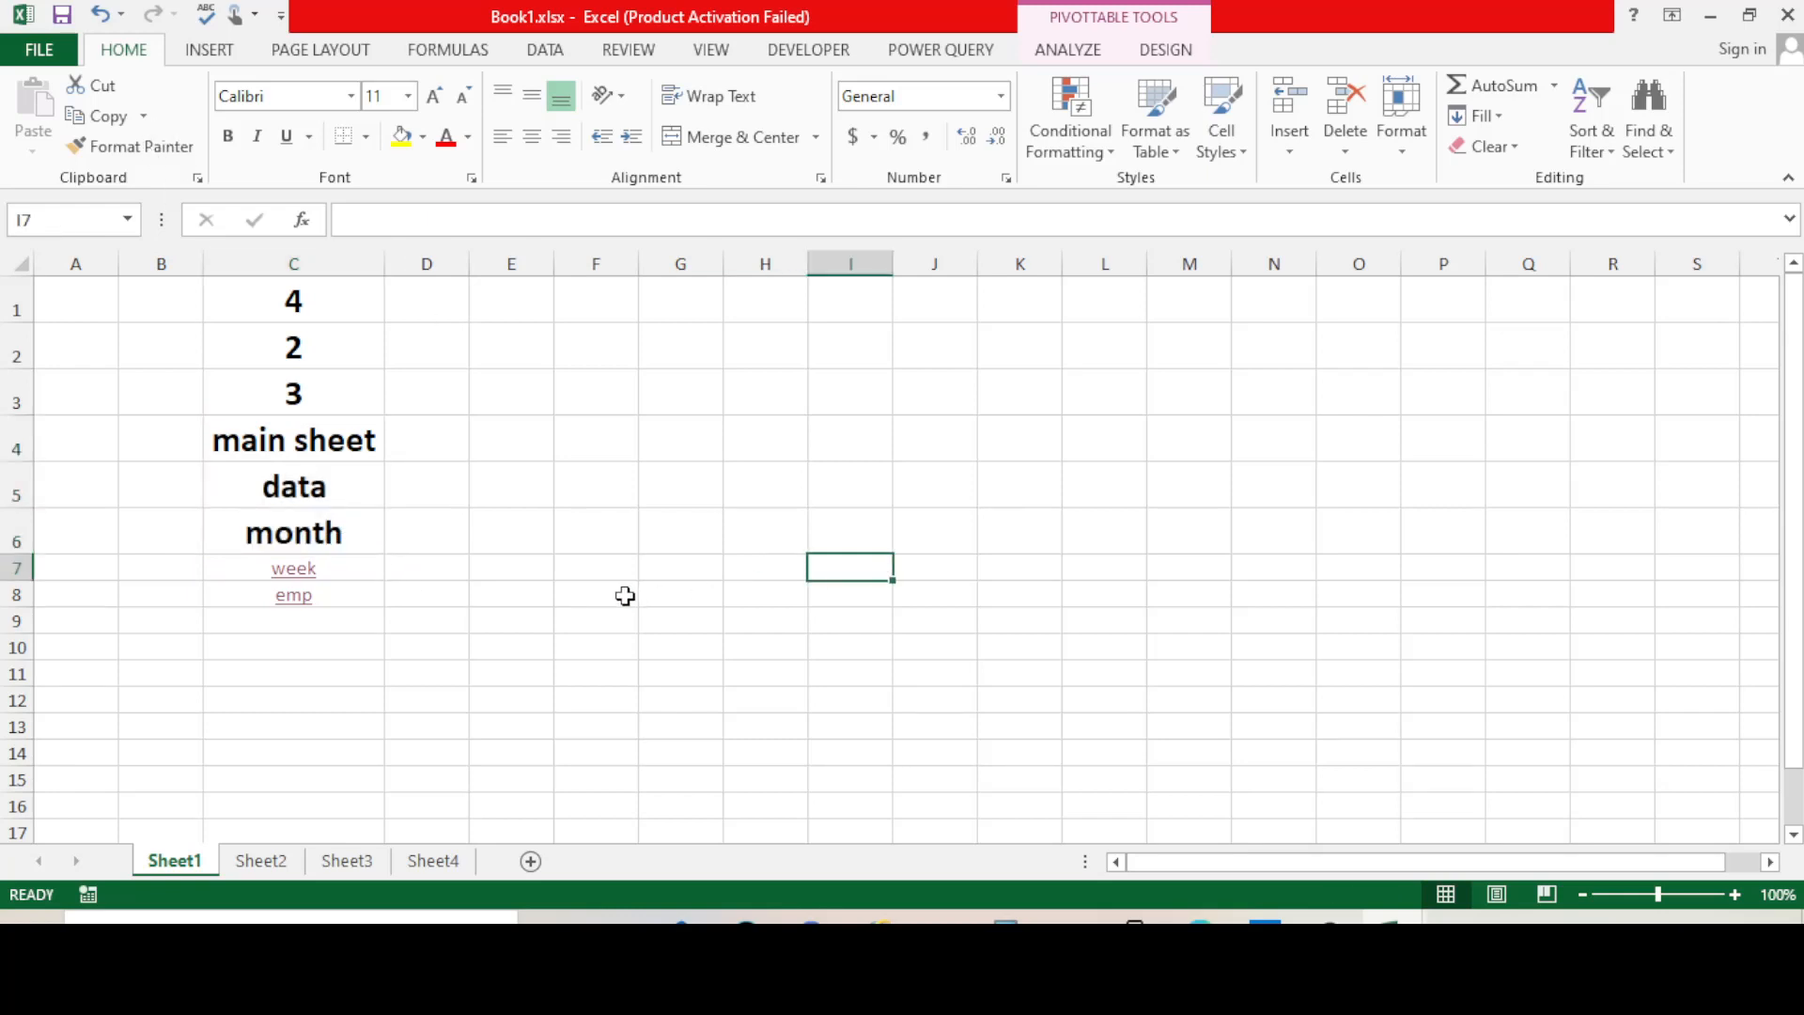
double_click(625, 485)
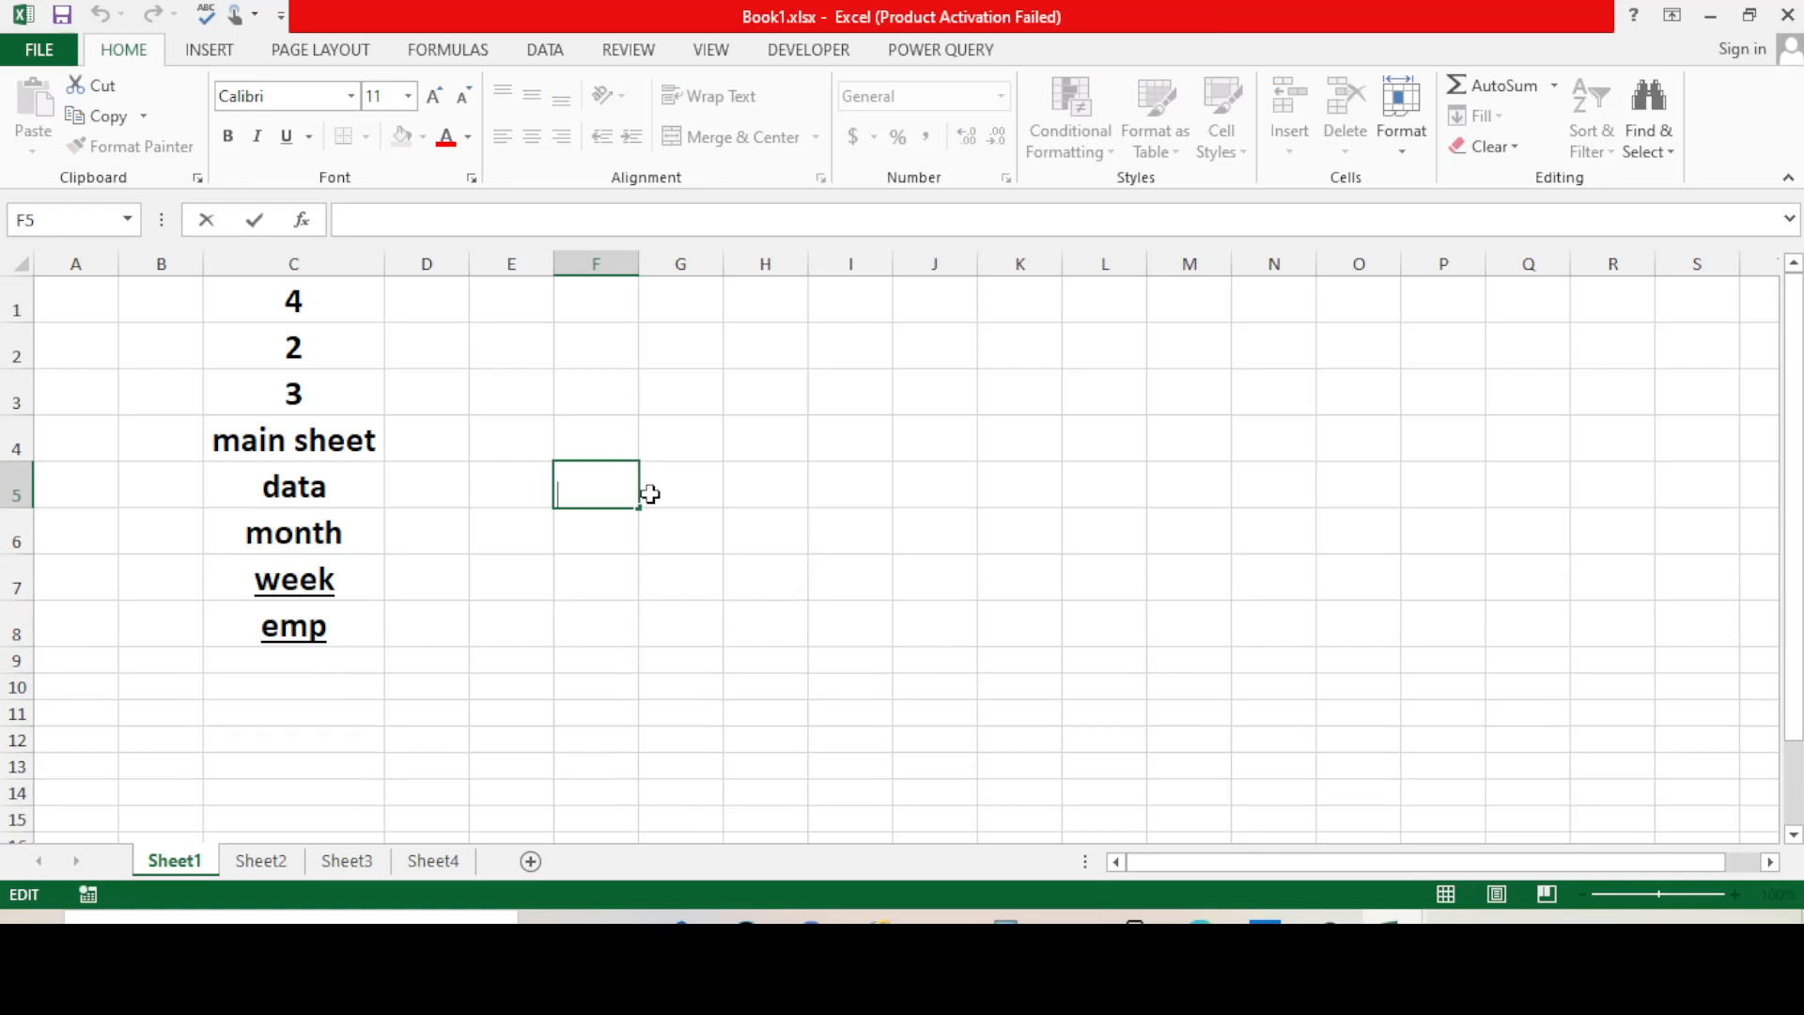
left_click(766, 527)
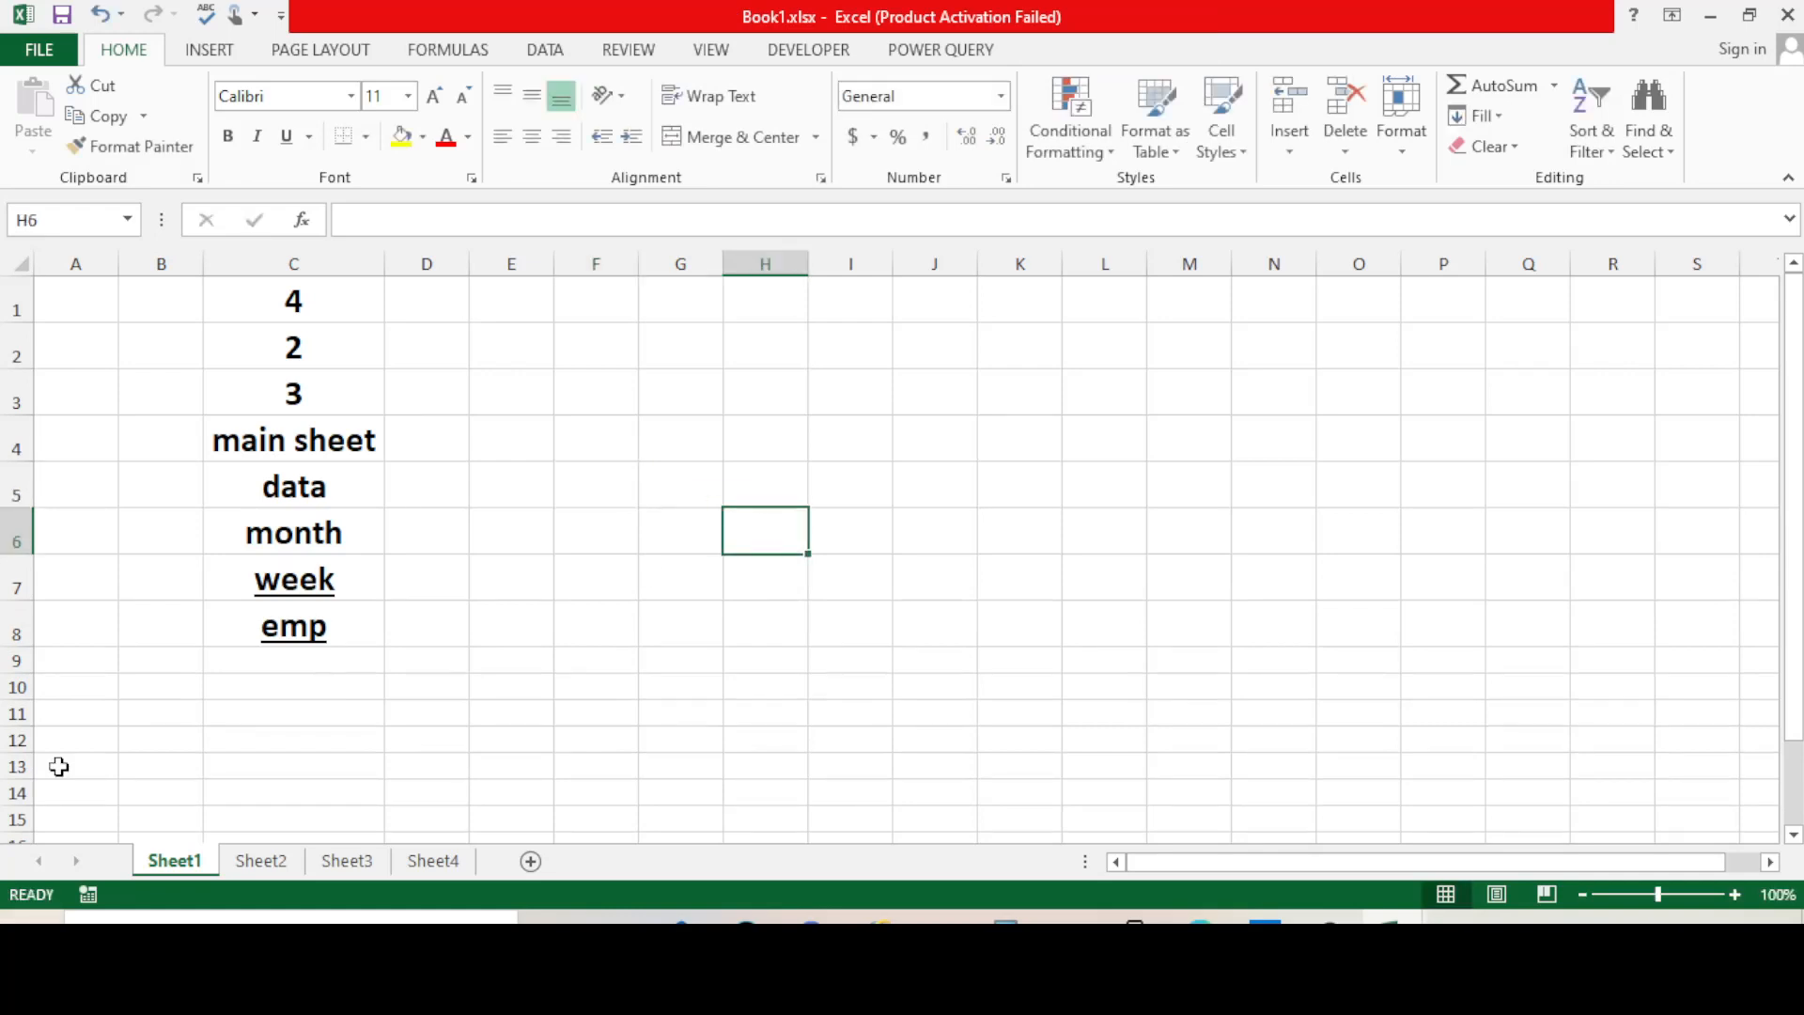
- Test the week and emp hyperlinks in C7 and C8 together with the return links on their book2.xlsx sheets
left_click(297, 594)
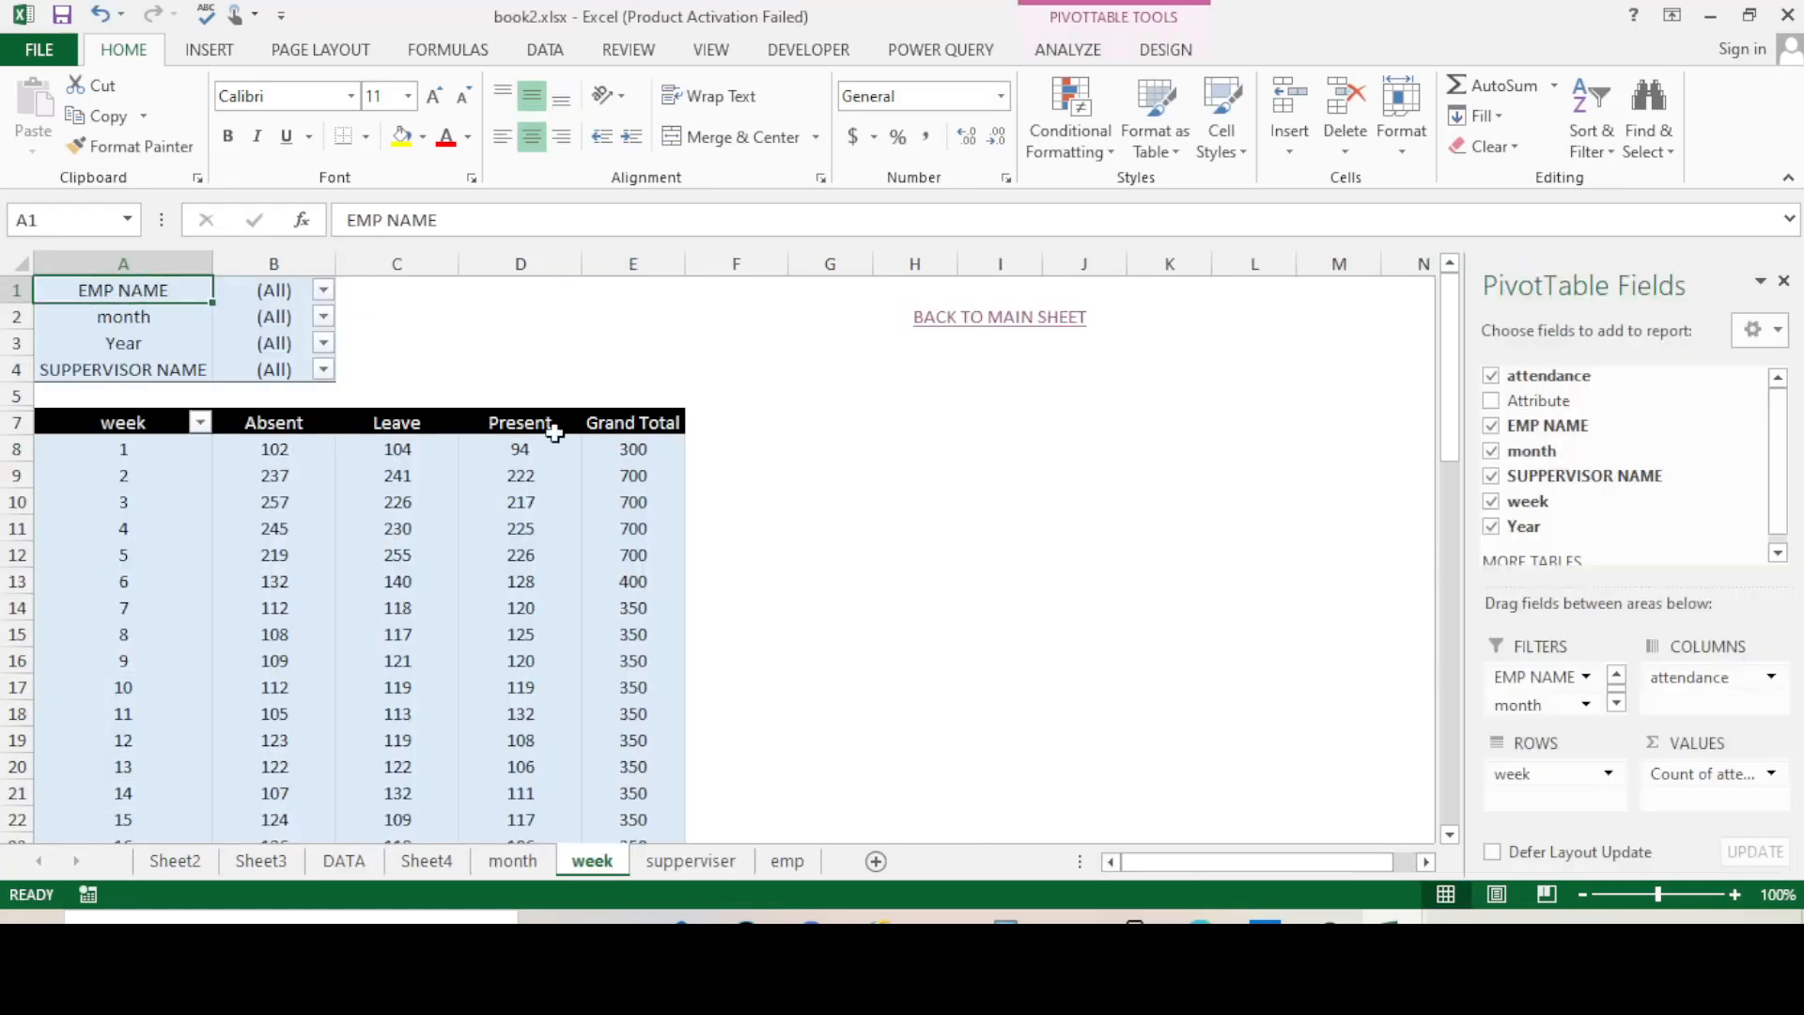
left_click(997, 314)
left_click(301, 628)
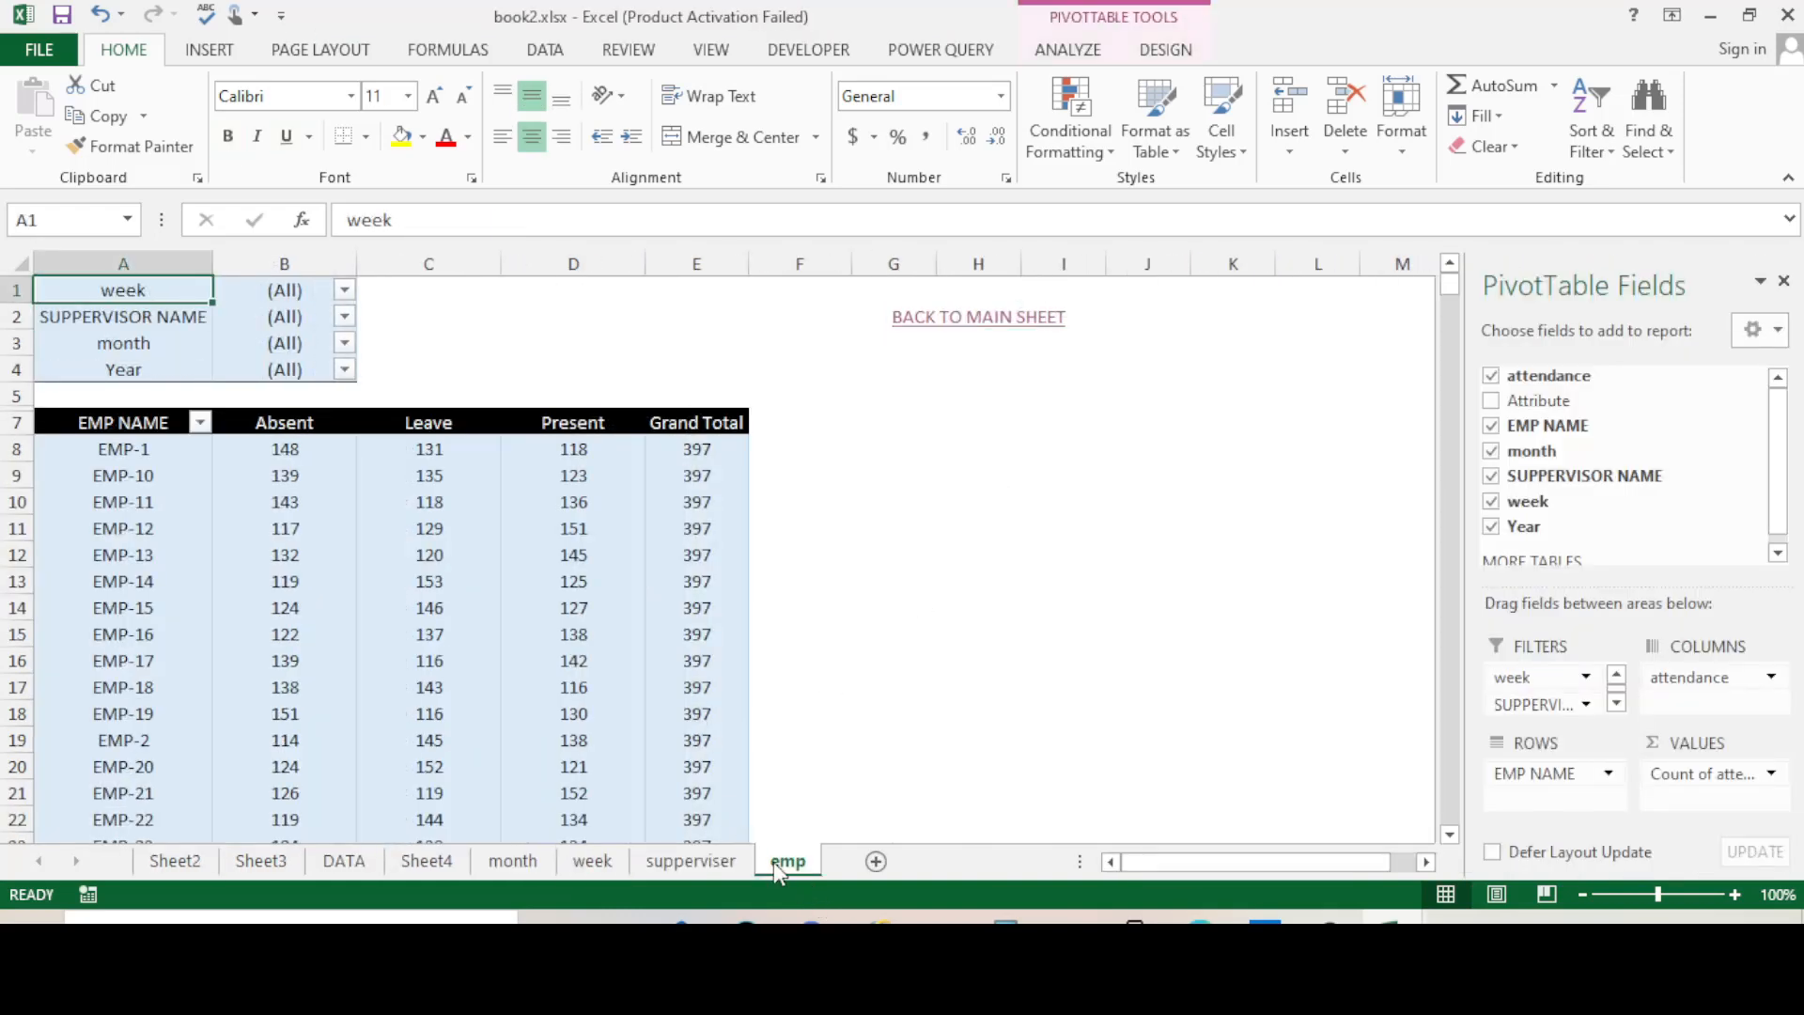
left_click(991, 316)
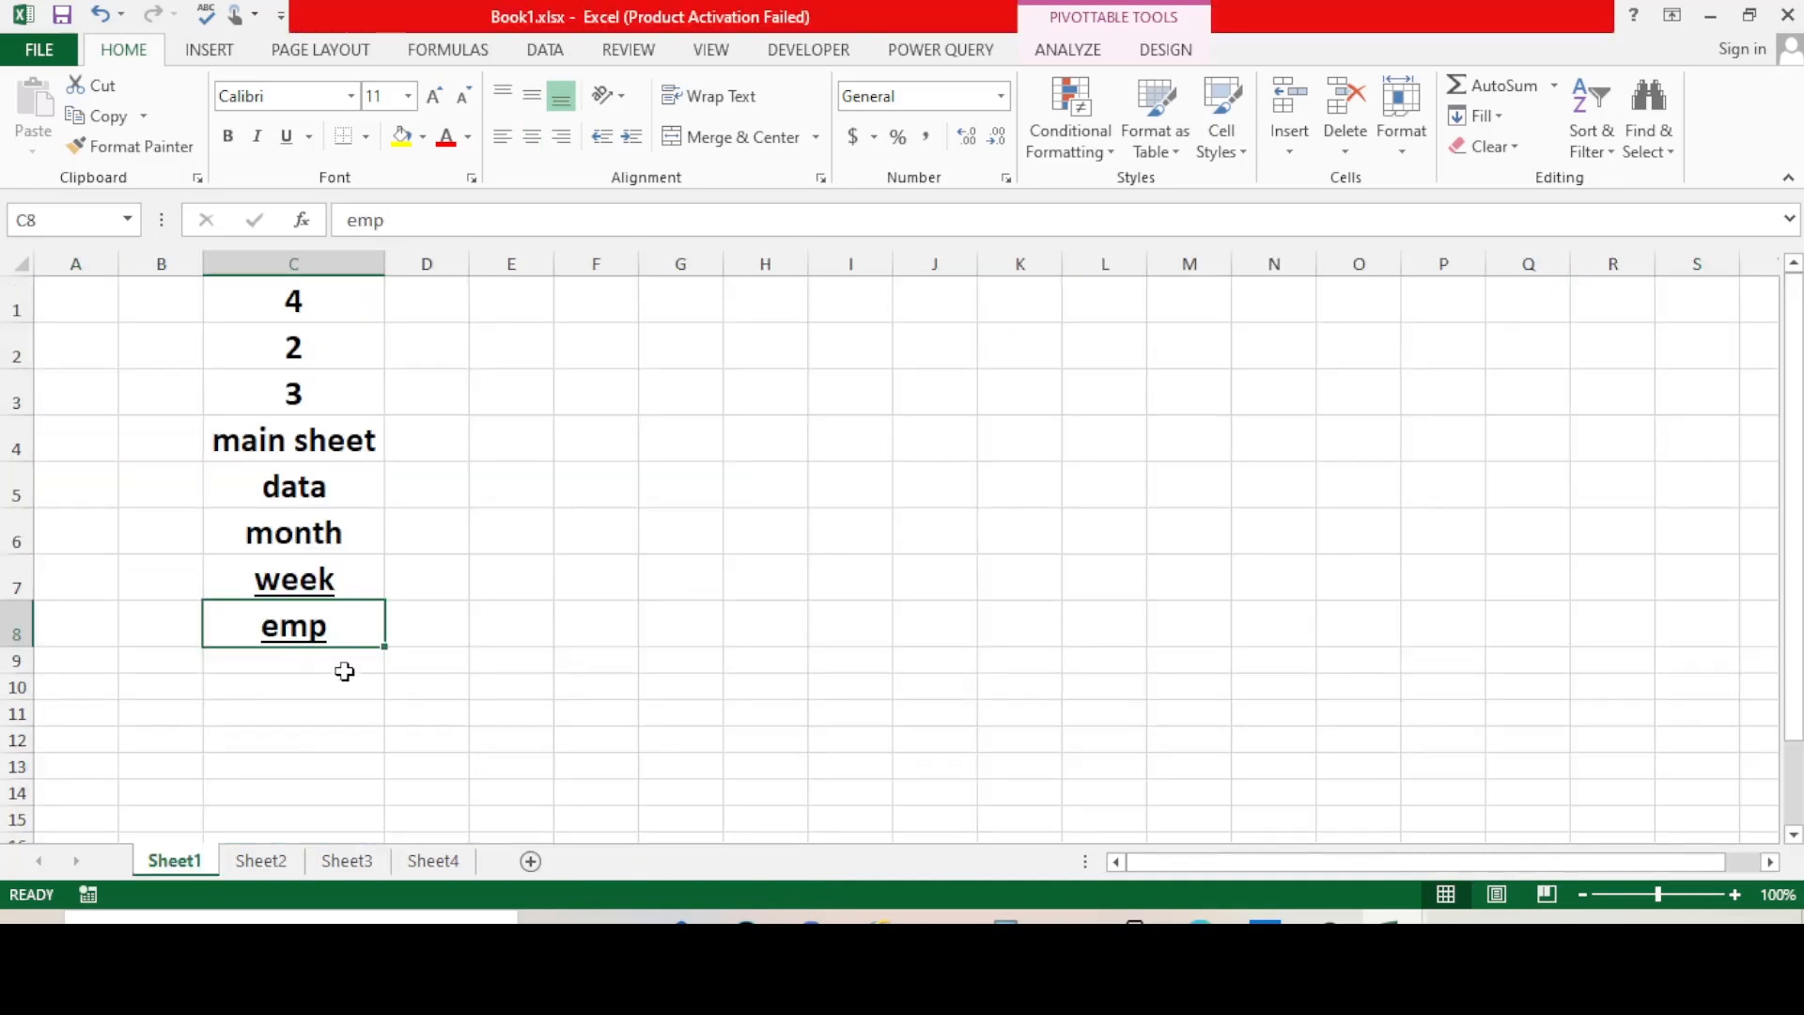
left_click(626, 519)
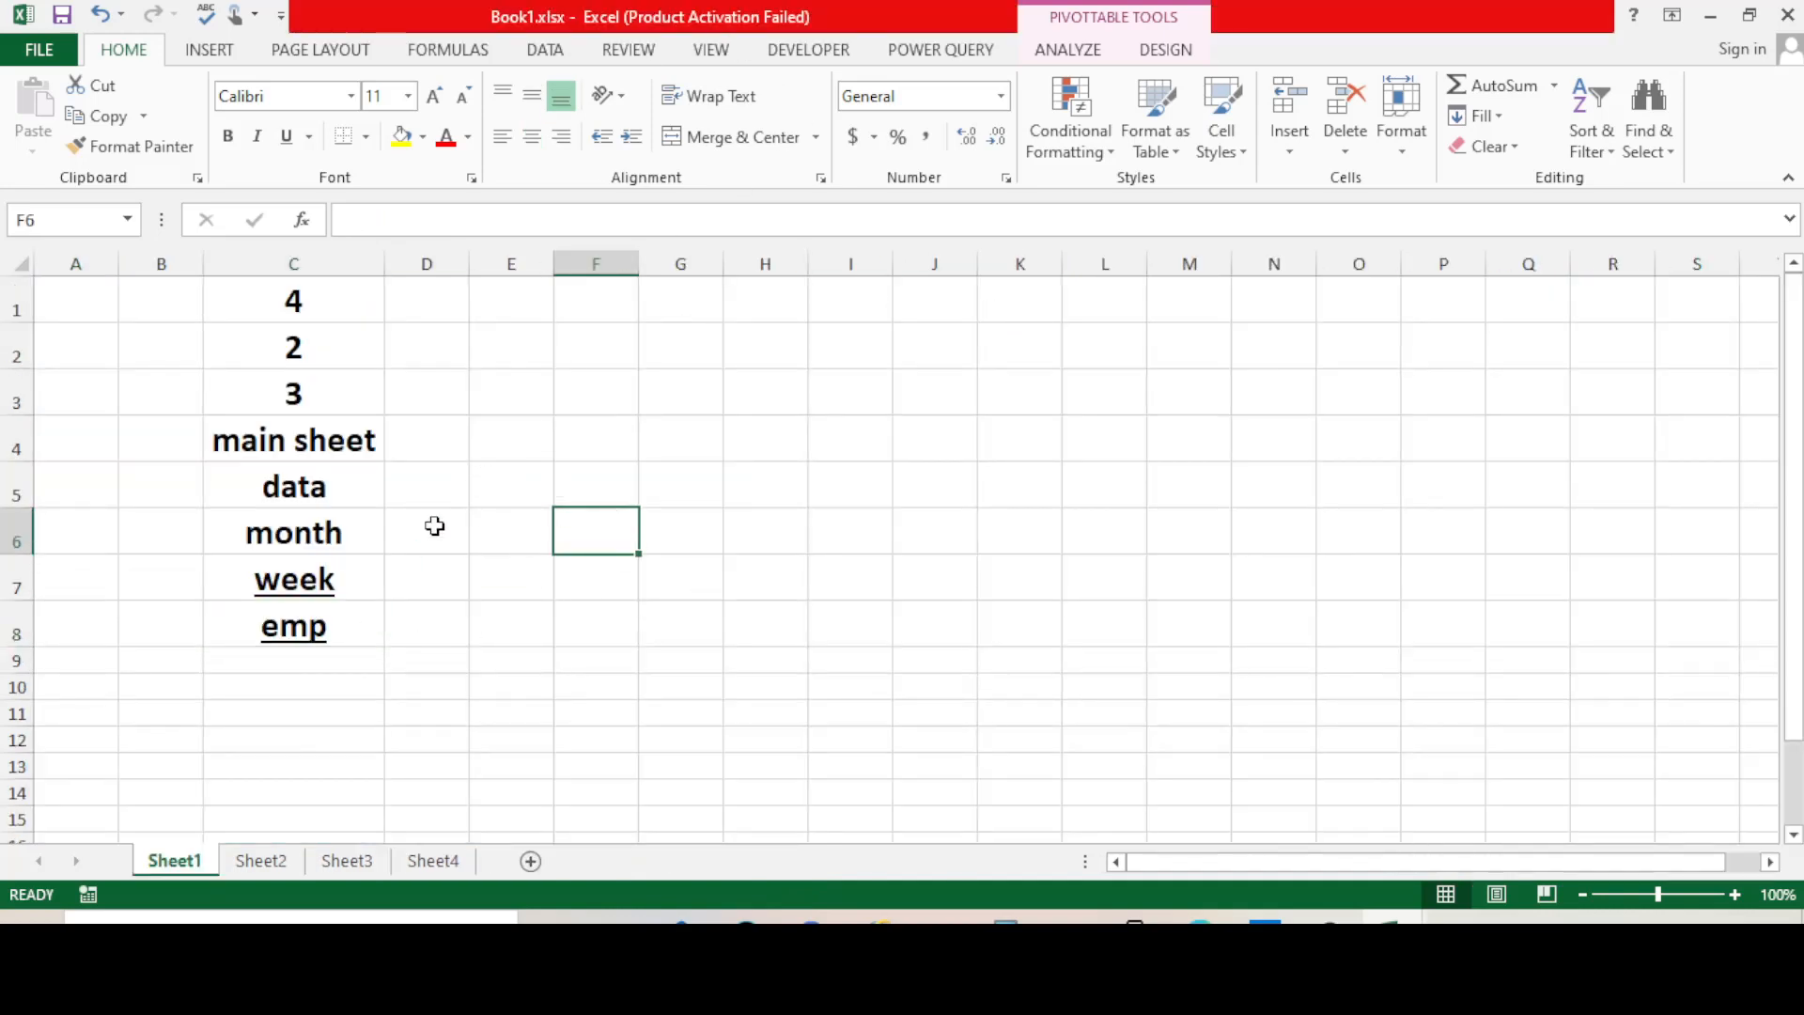
- Start a hyperlink for the data cell C5 in Sheet1 with book2.xlsx as the linked file
left_click(344, 484)
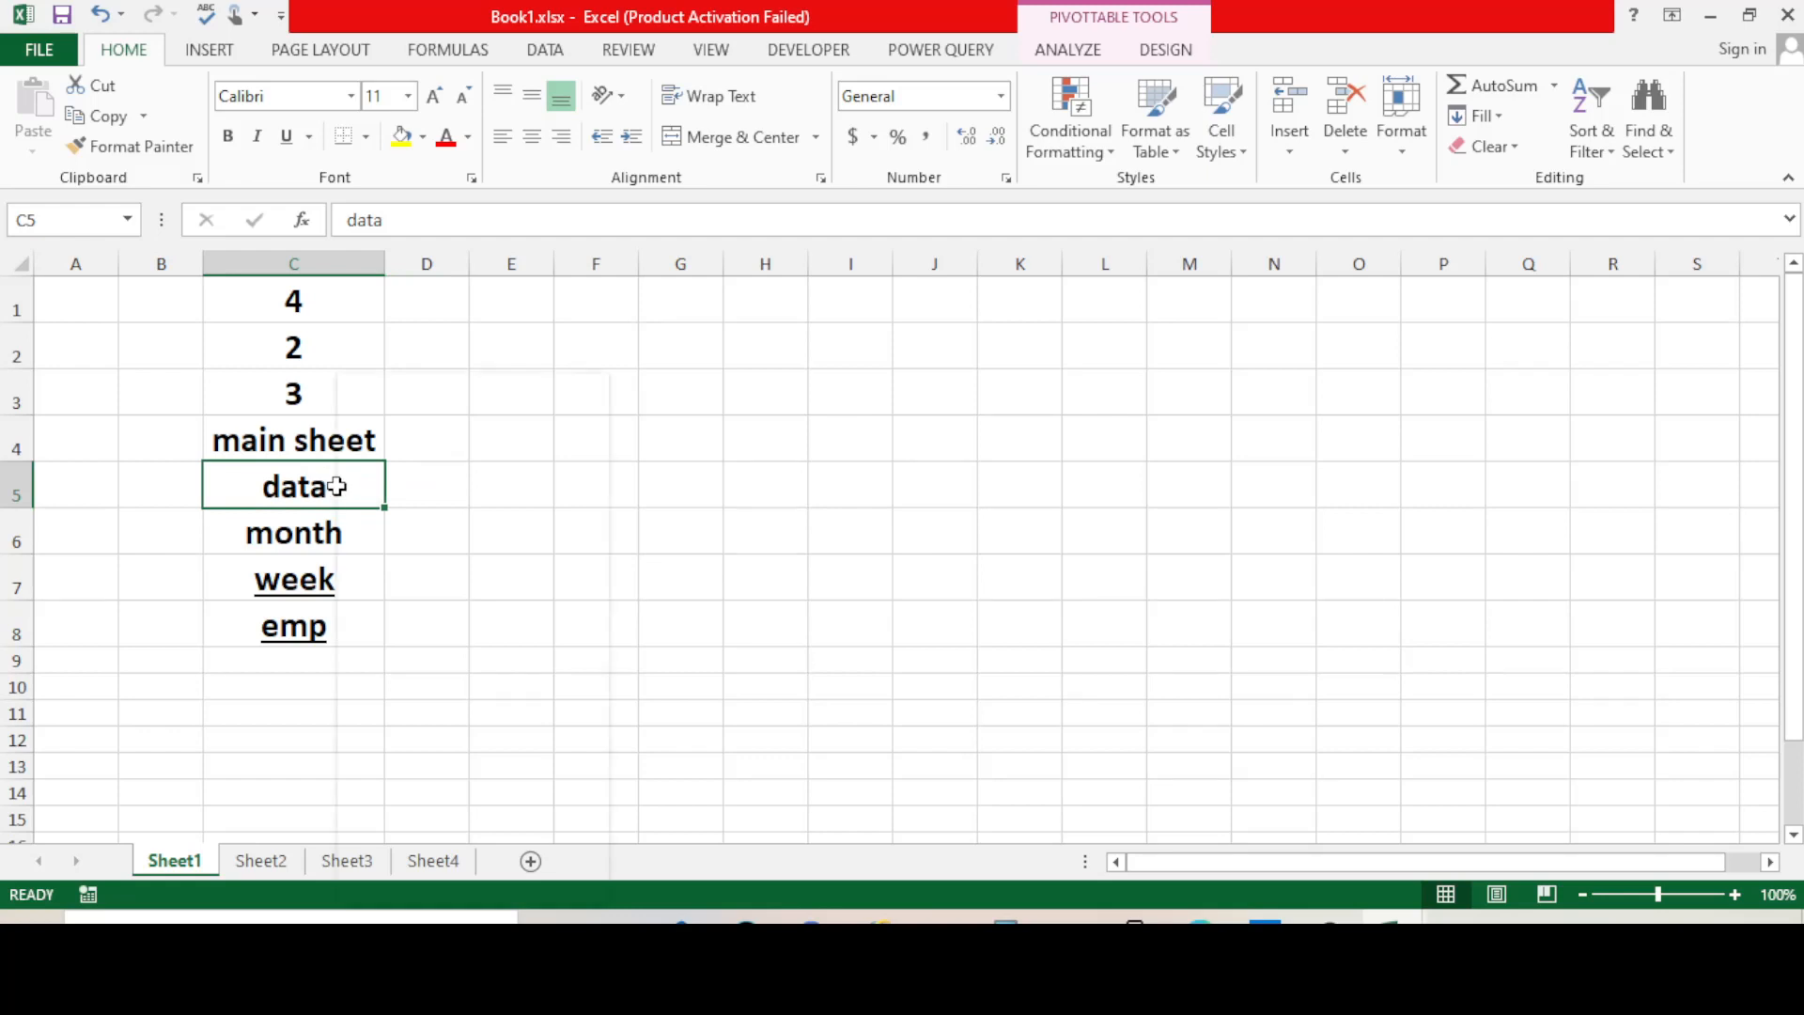
right_click(336, 489)
left_click(424, 887)
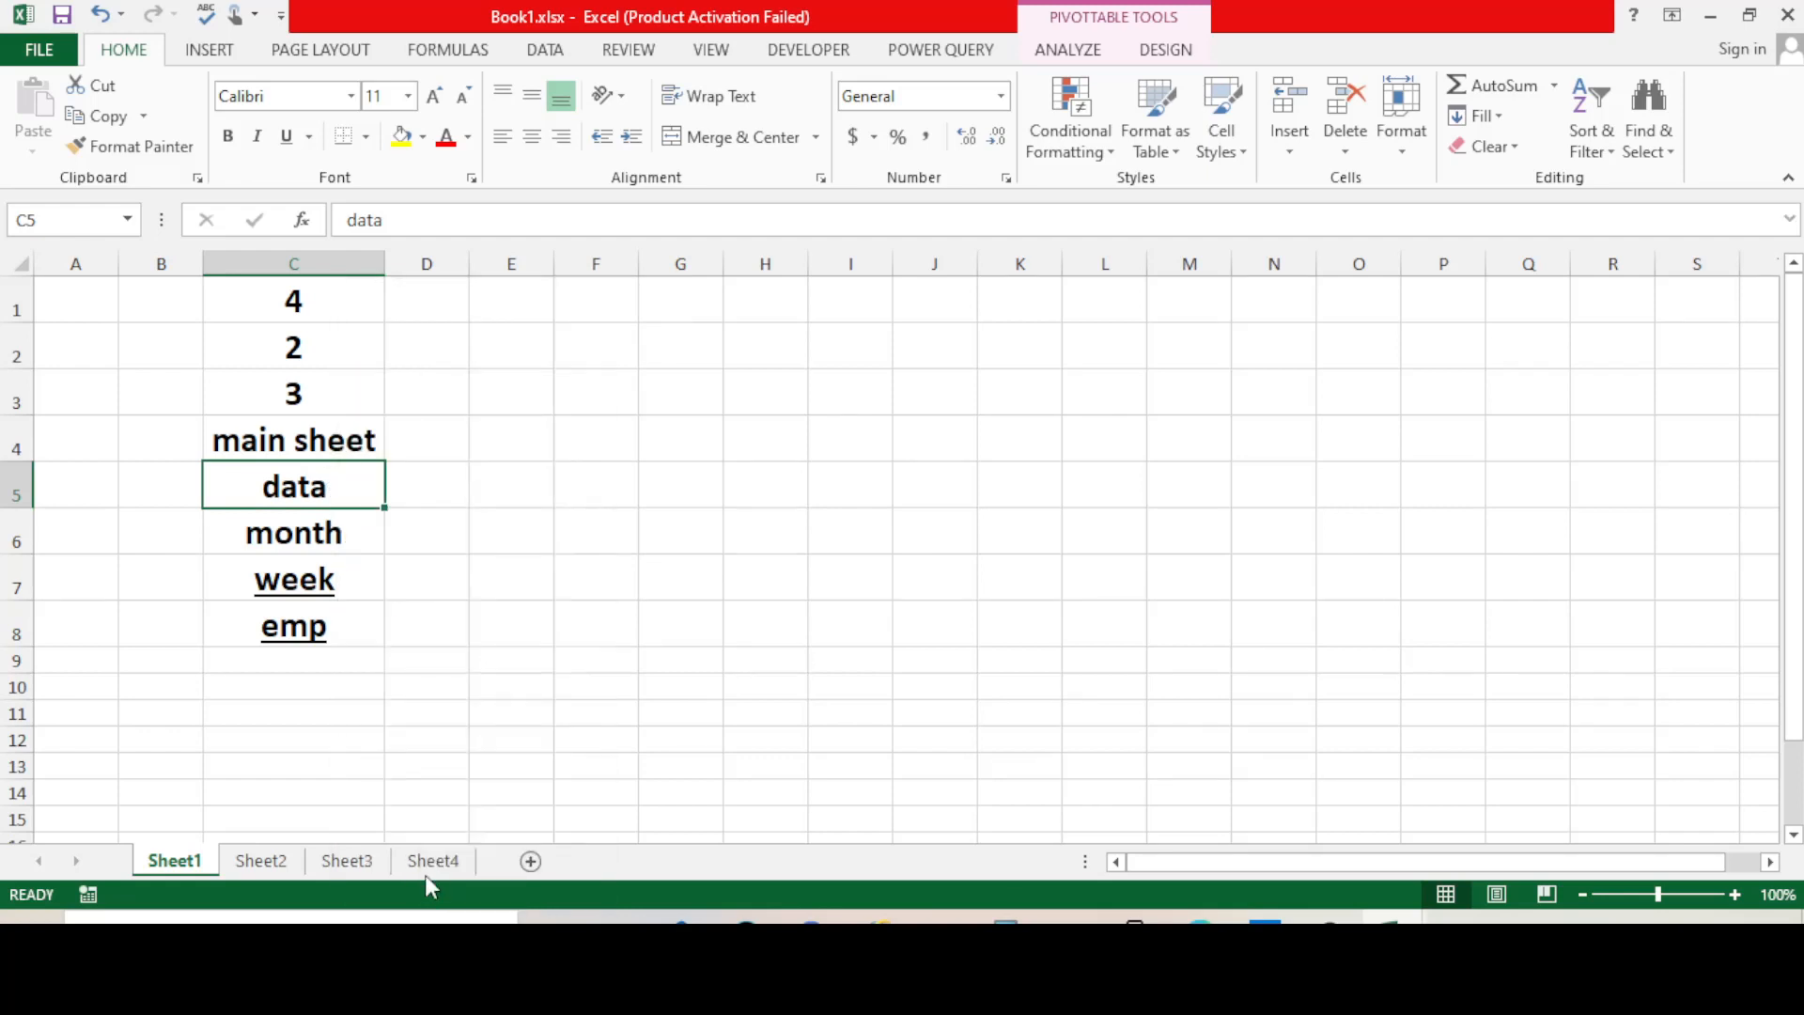
left_click_drag(485, 475, 1387, 282)
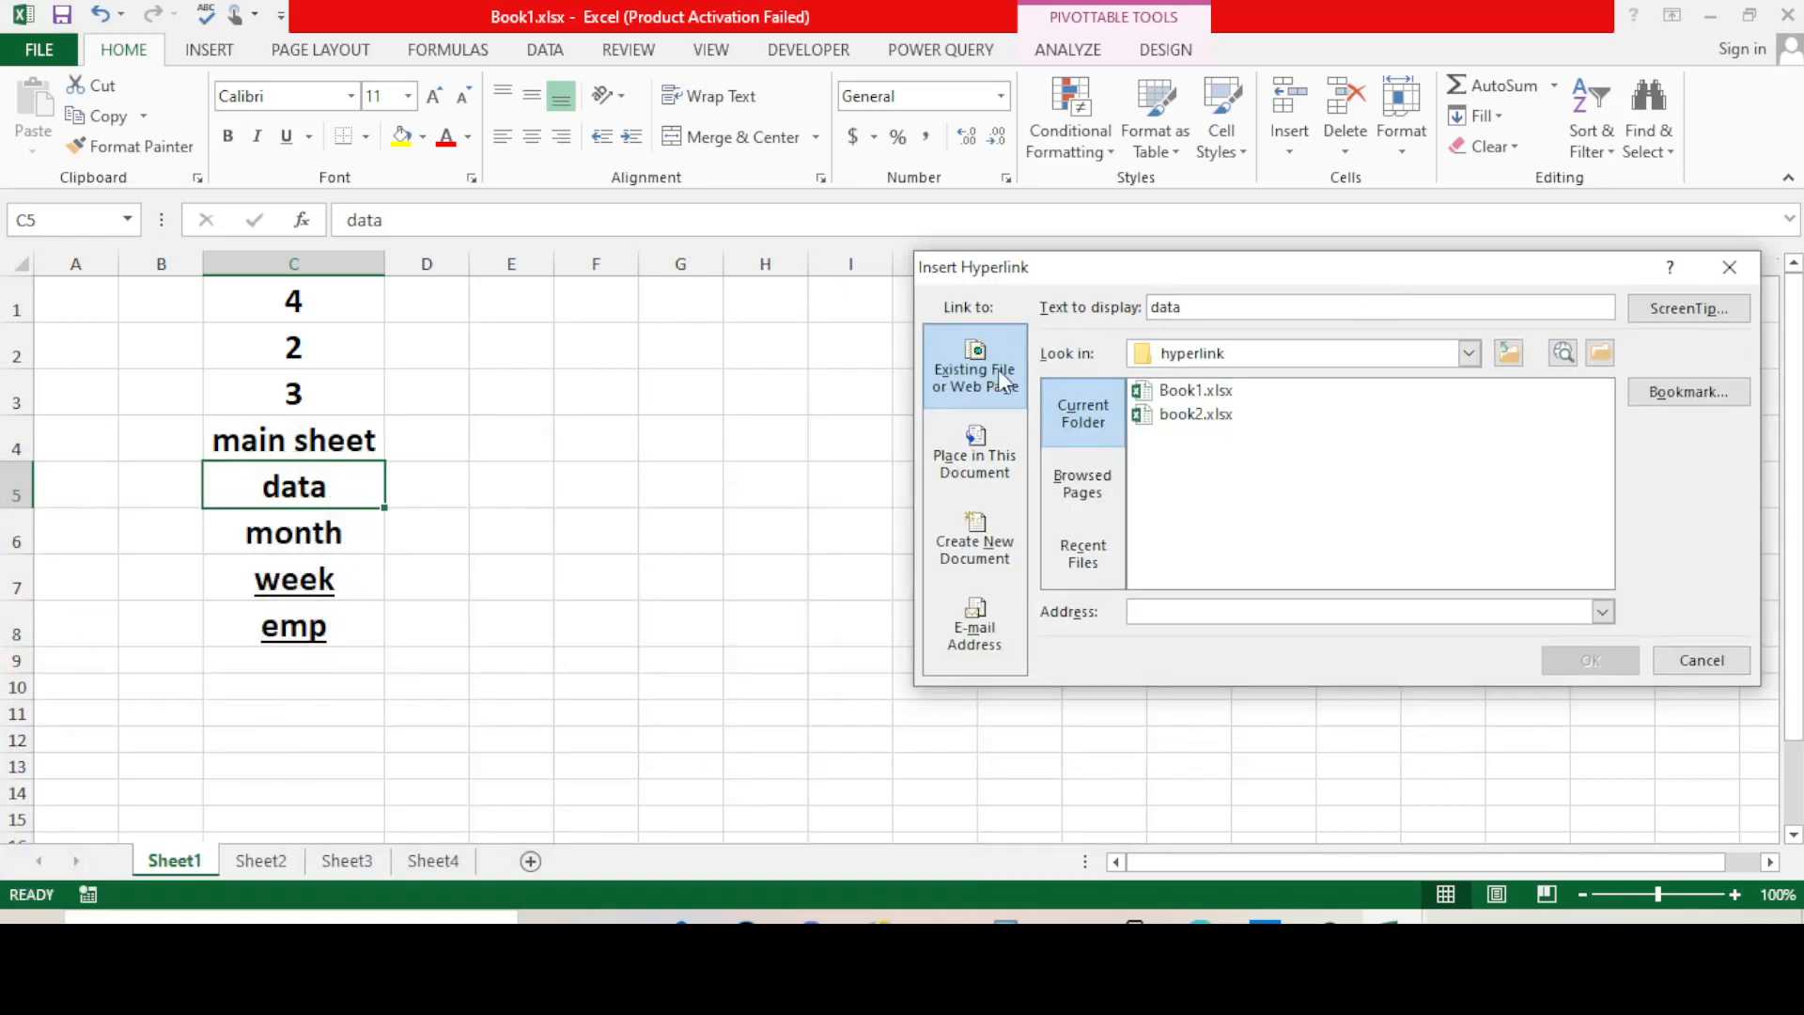
left_click(1586, 346)
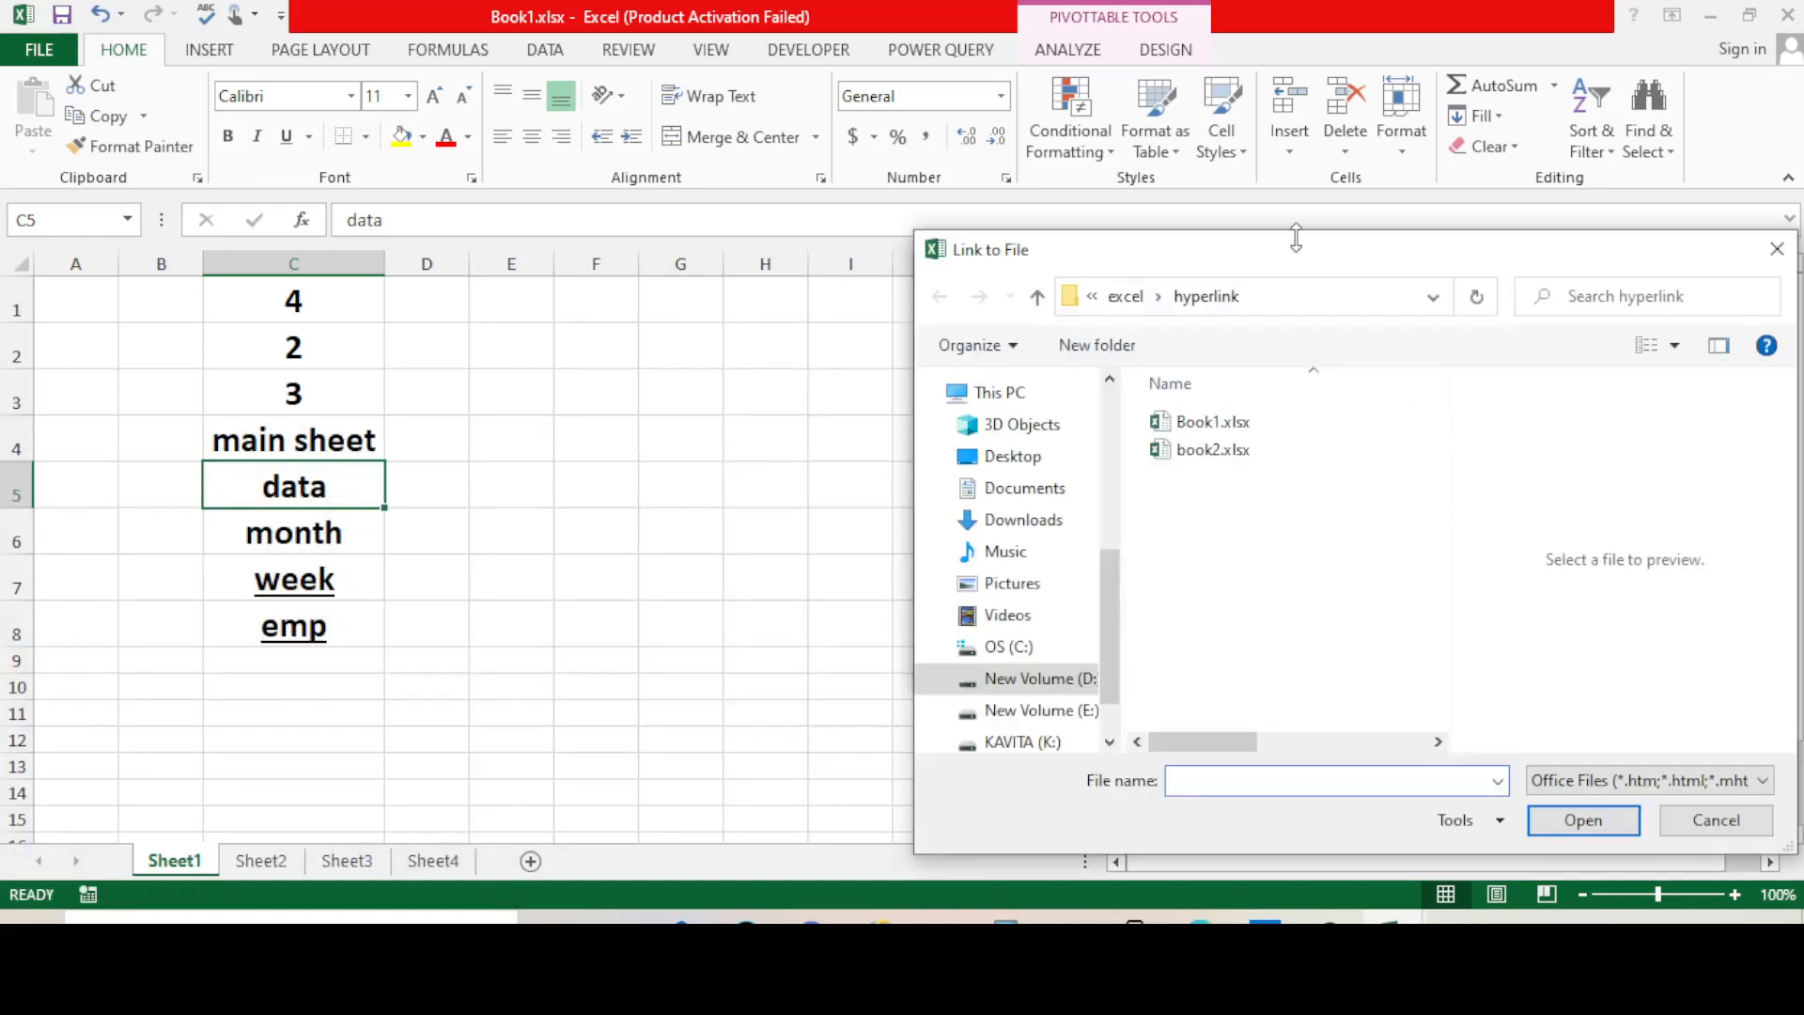
left_click_drag(1296, 237, 1035, 143)
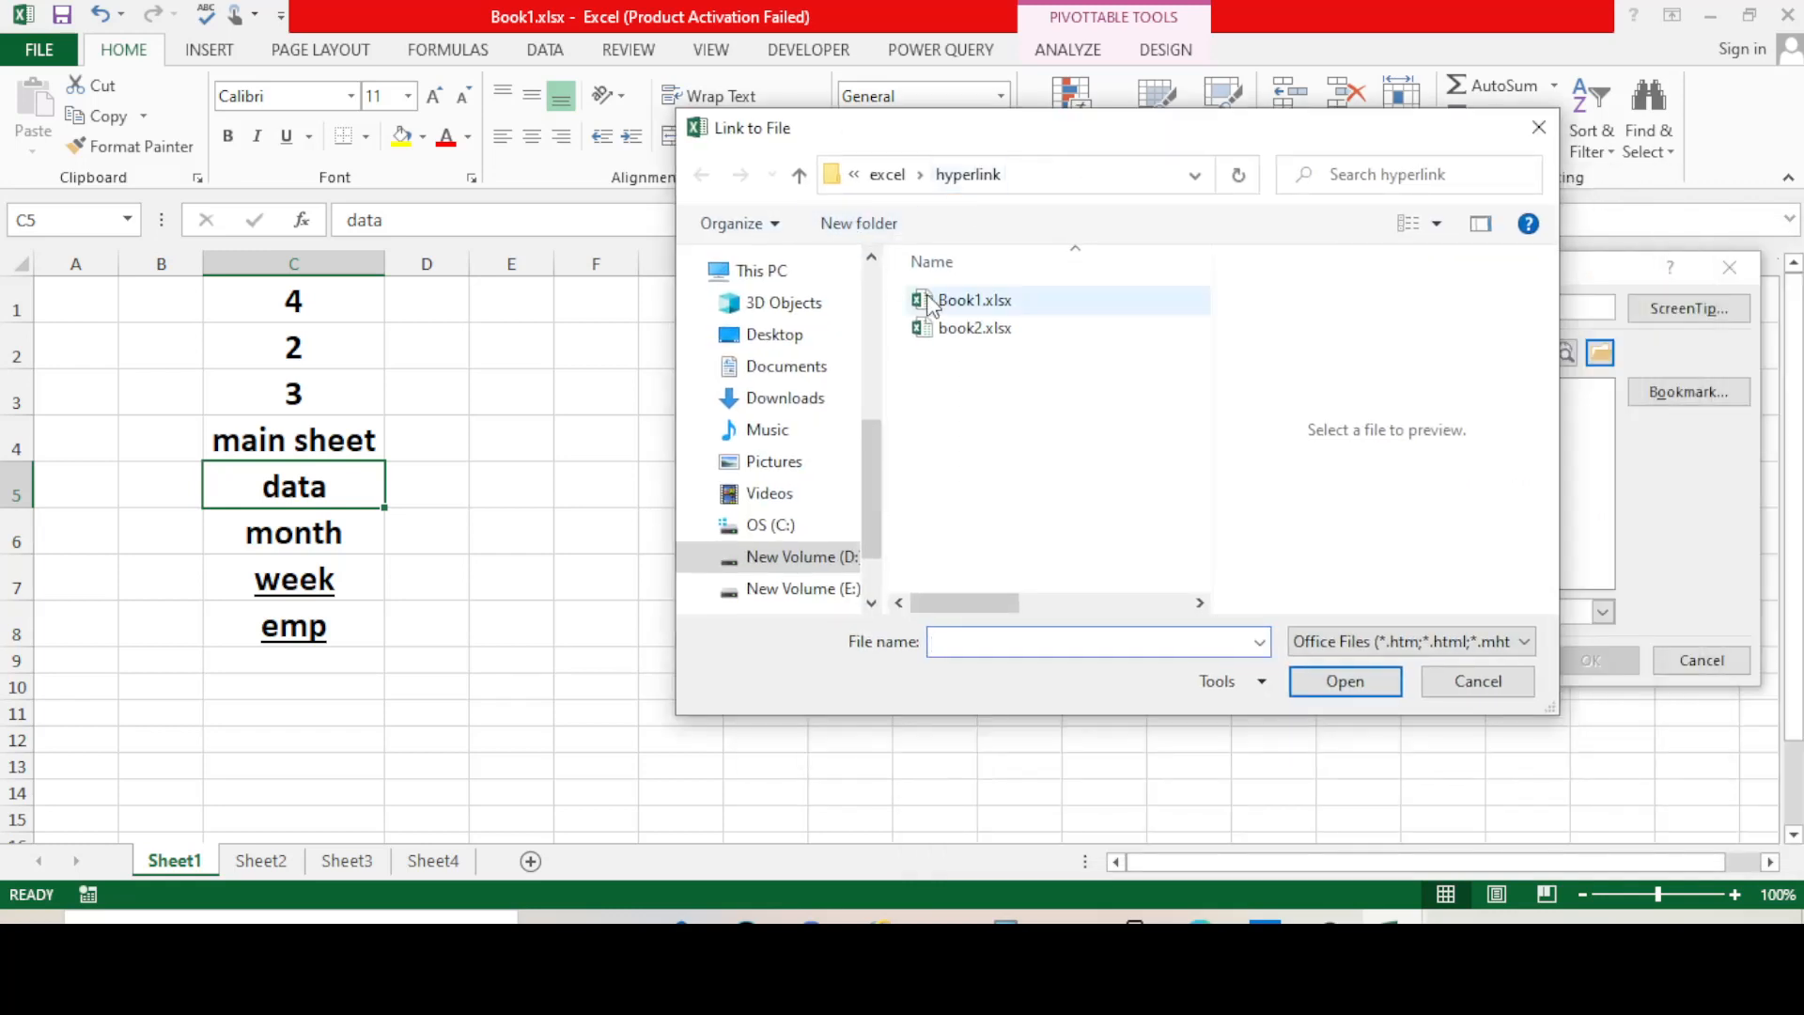
left_click(958, 329)
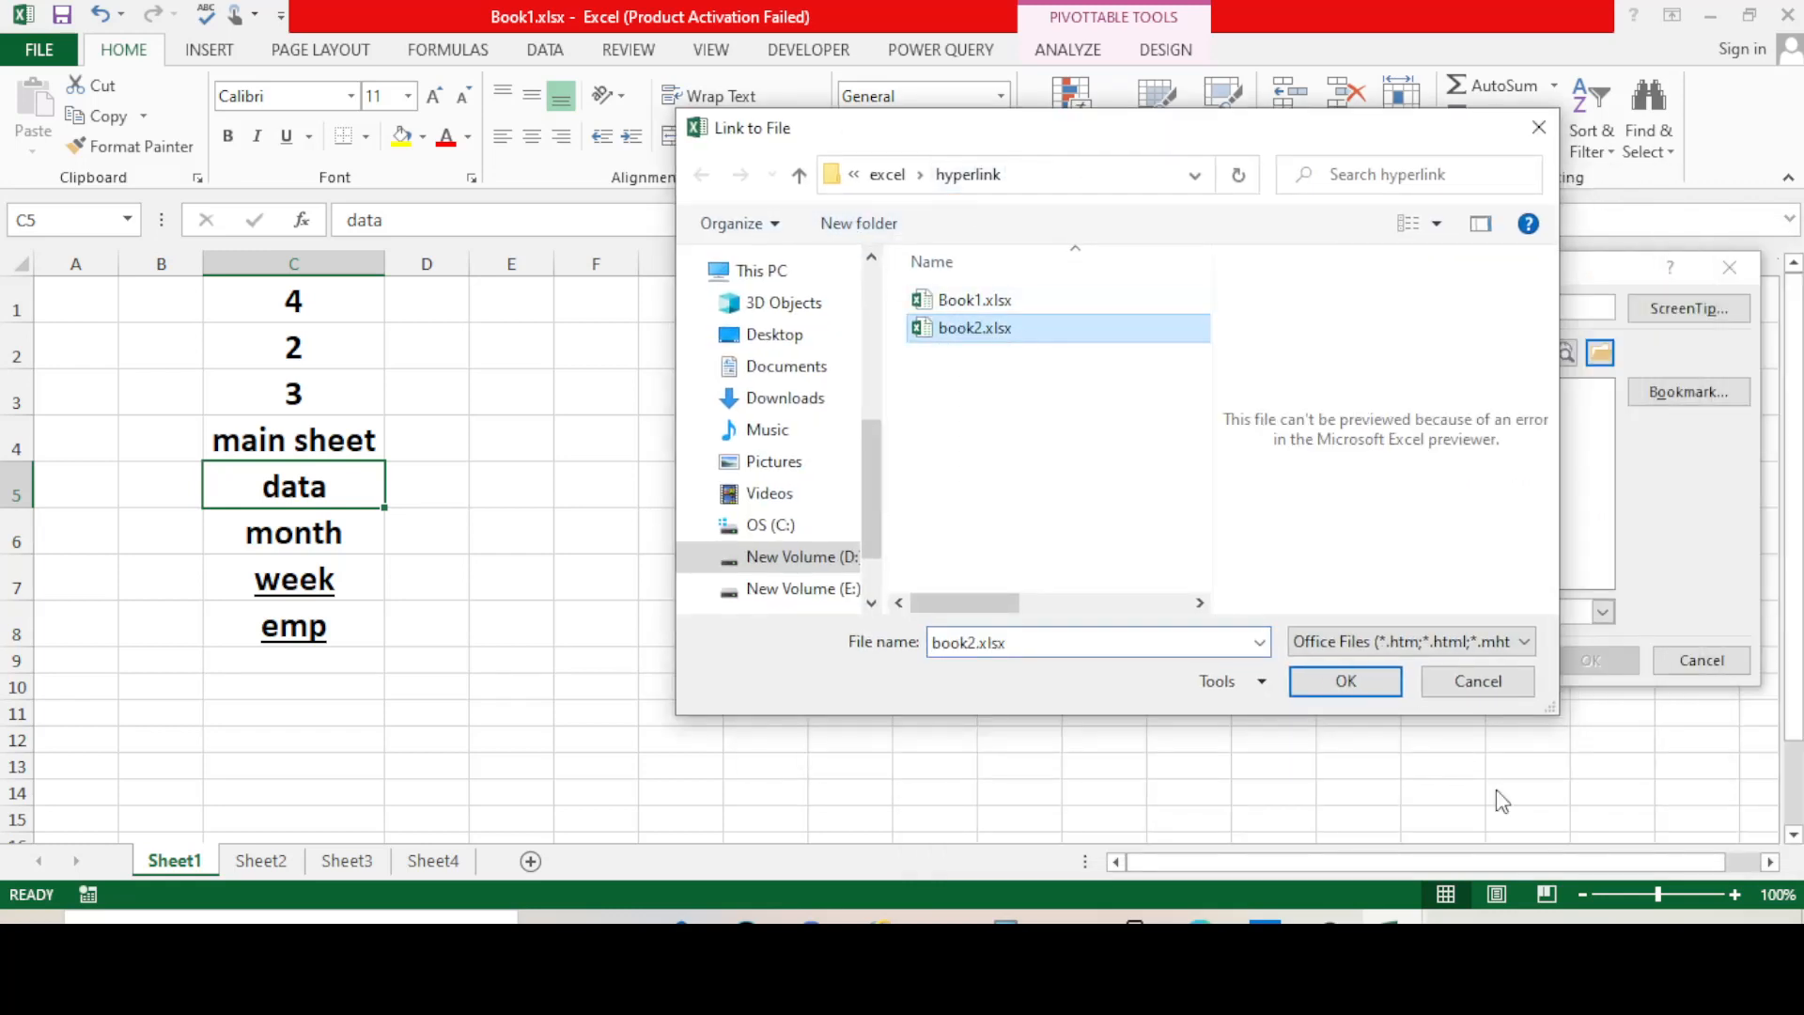
left_click(1346, 683)
left_click_drag(1381, 263, 1114, 198)
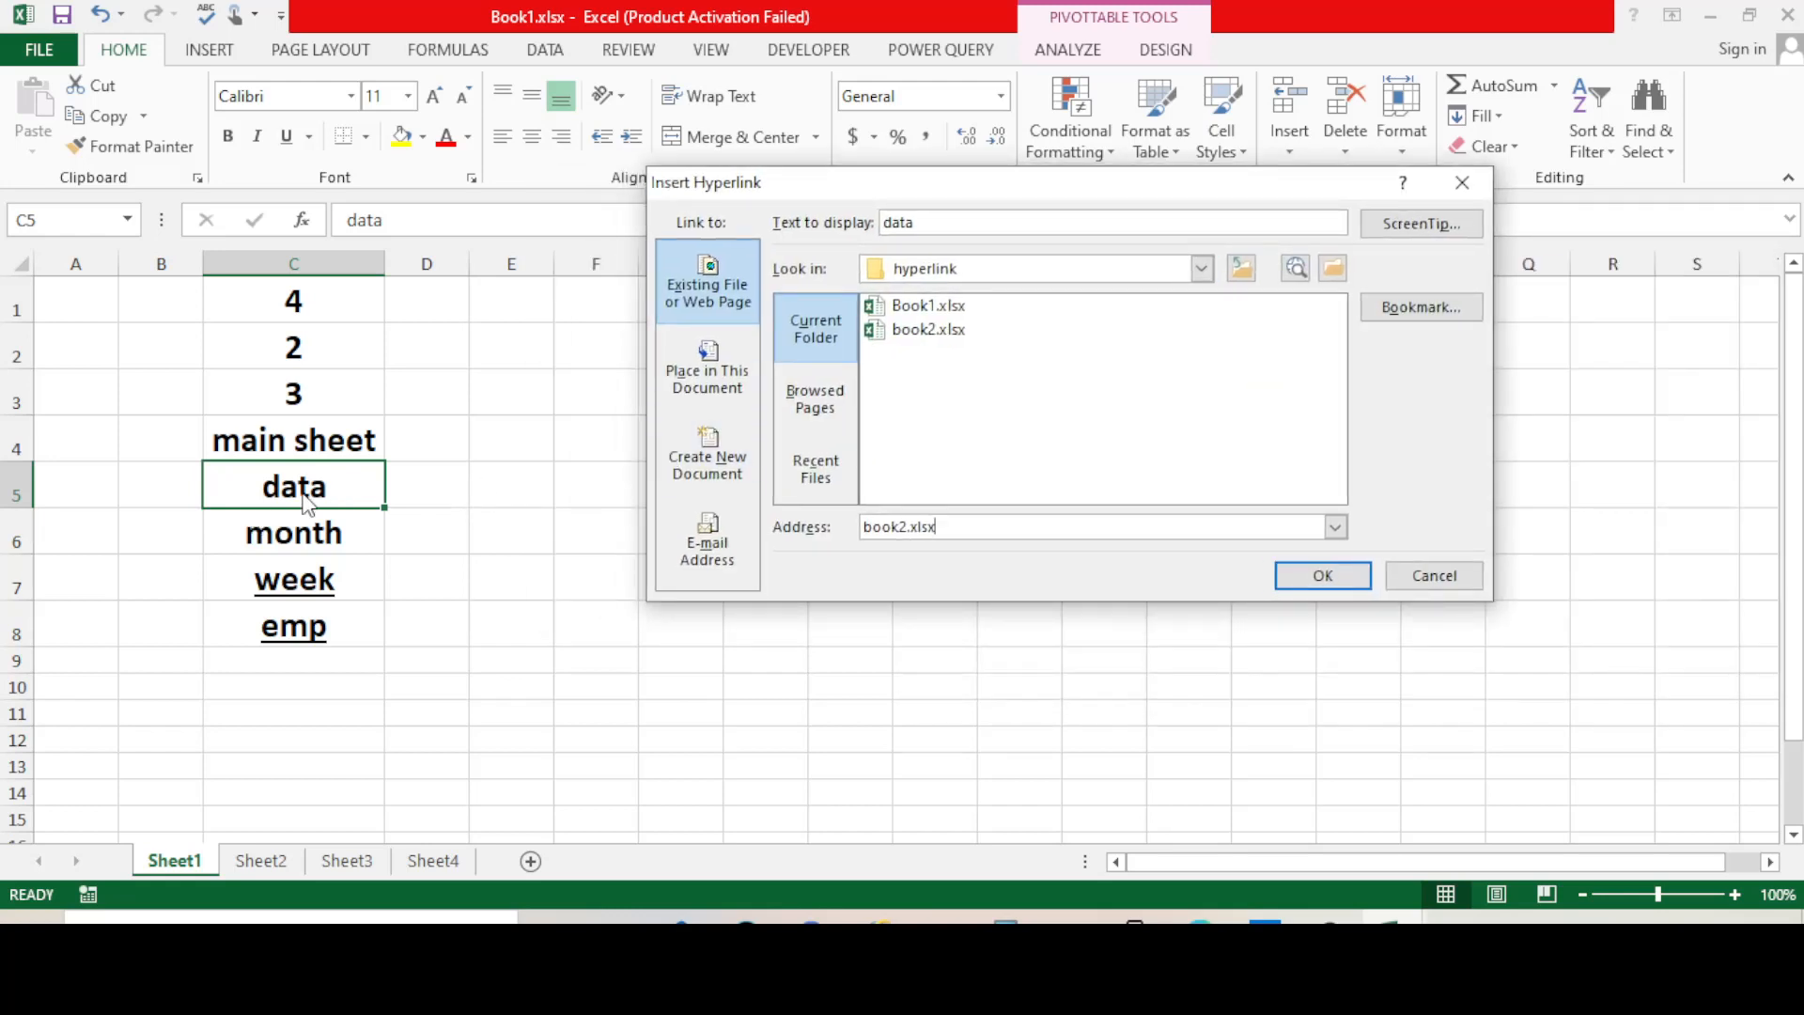
- Bookmark cell A1 of the DATA sheet as the hyperlink's destination and insert the link
left_click(1444, 320)
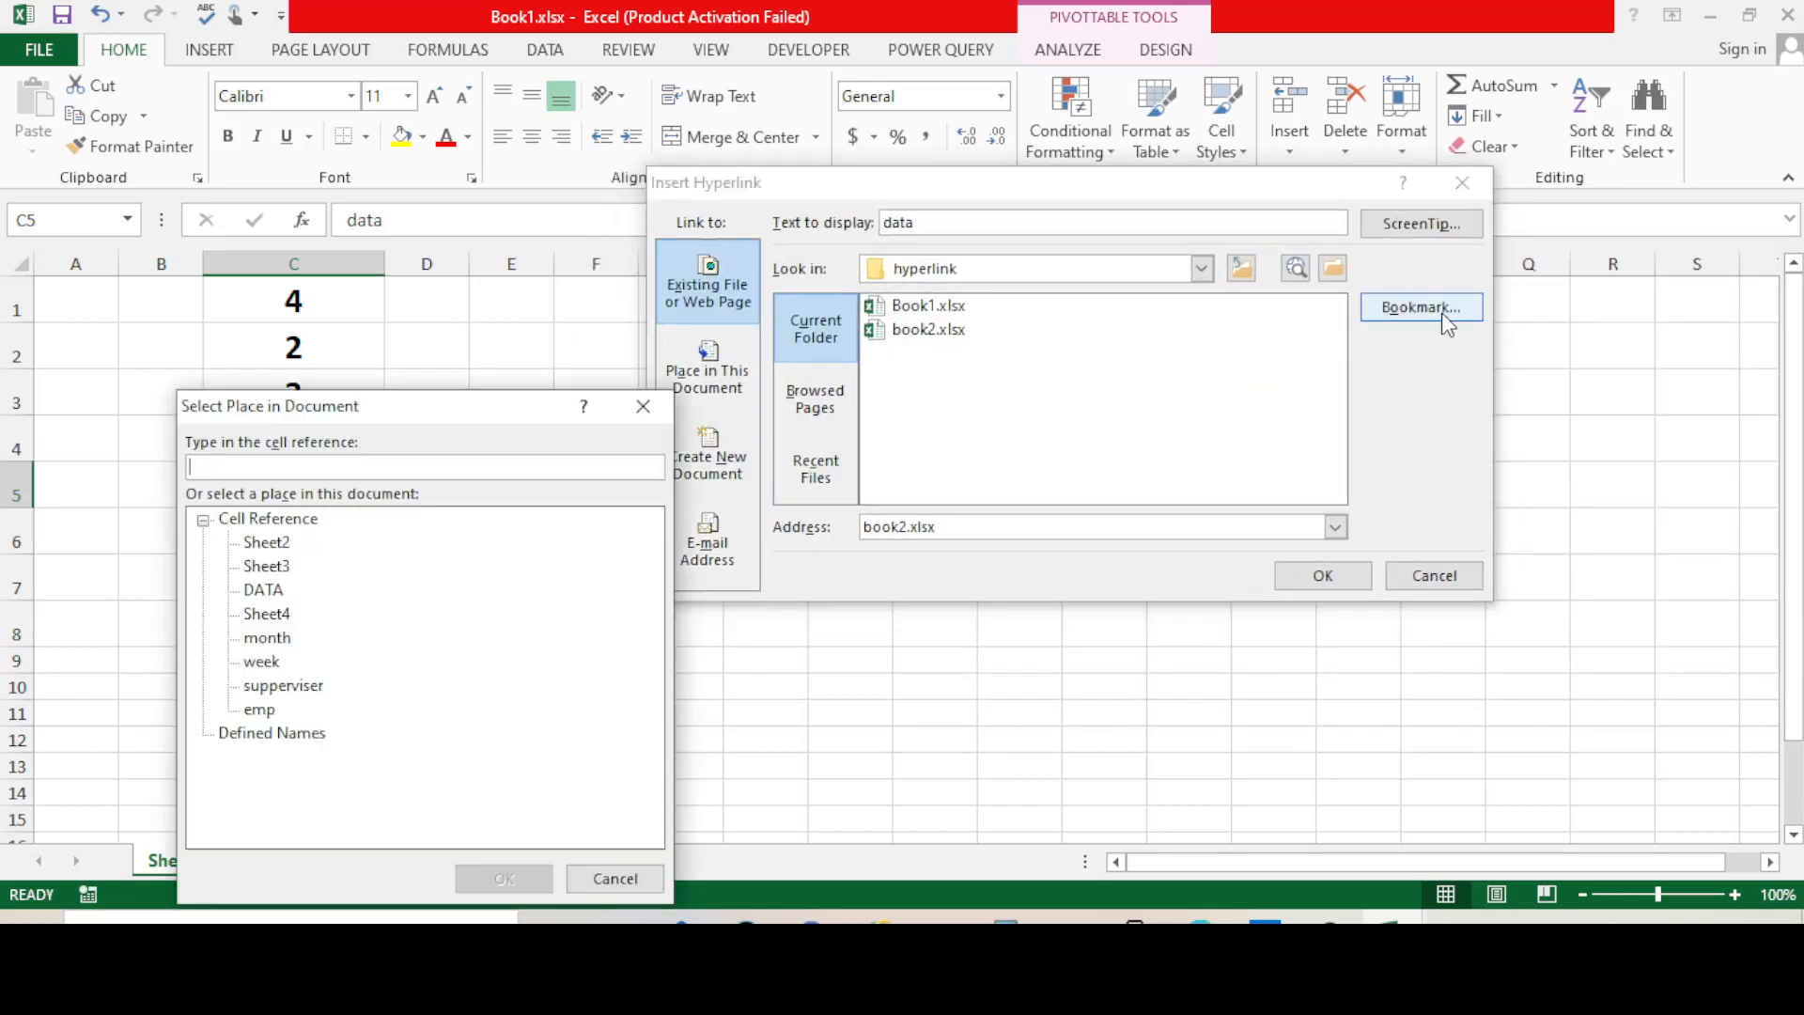
left_click_drag(445, 412, 1339, 235)
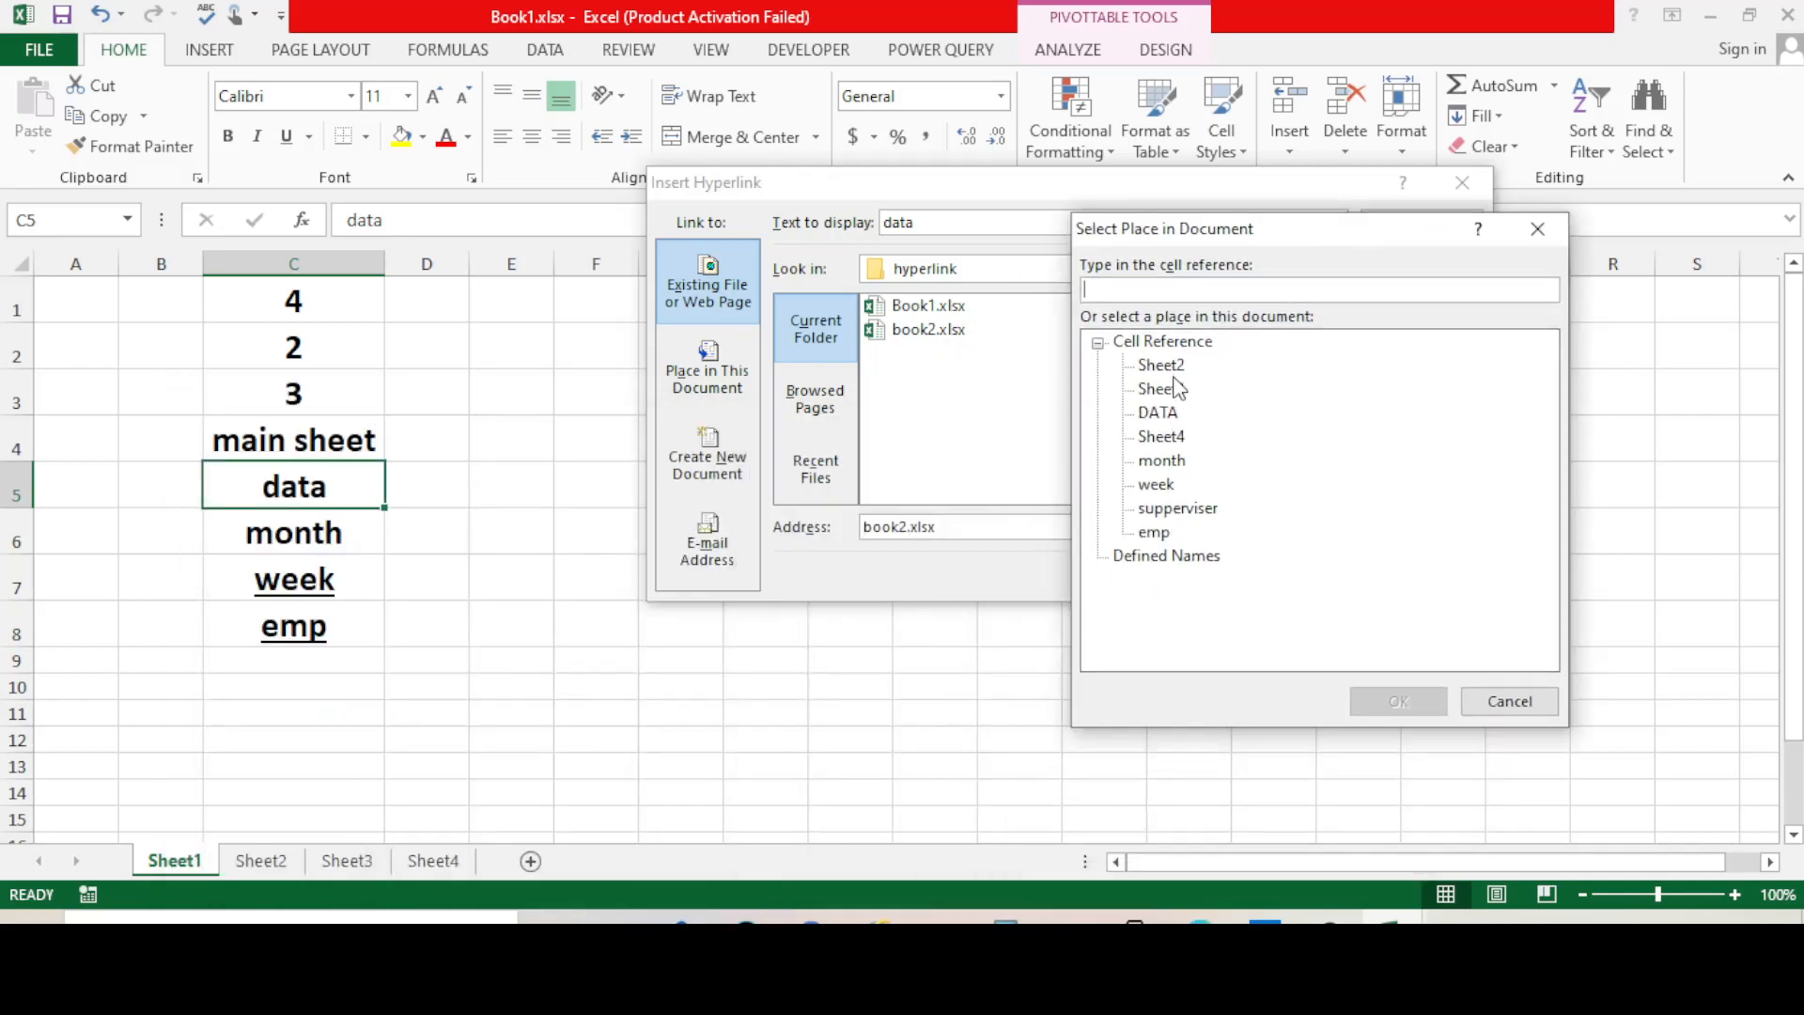
left_click(1159, 412)
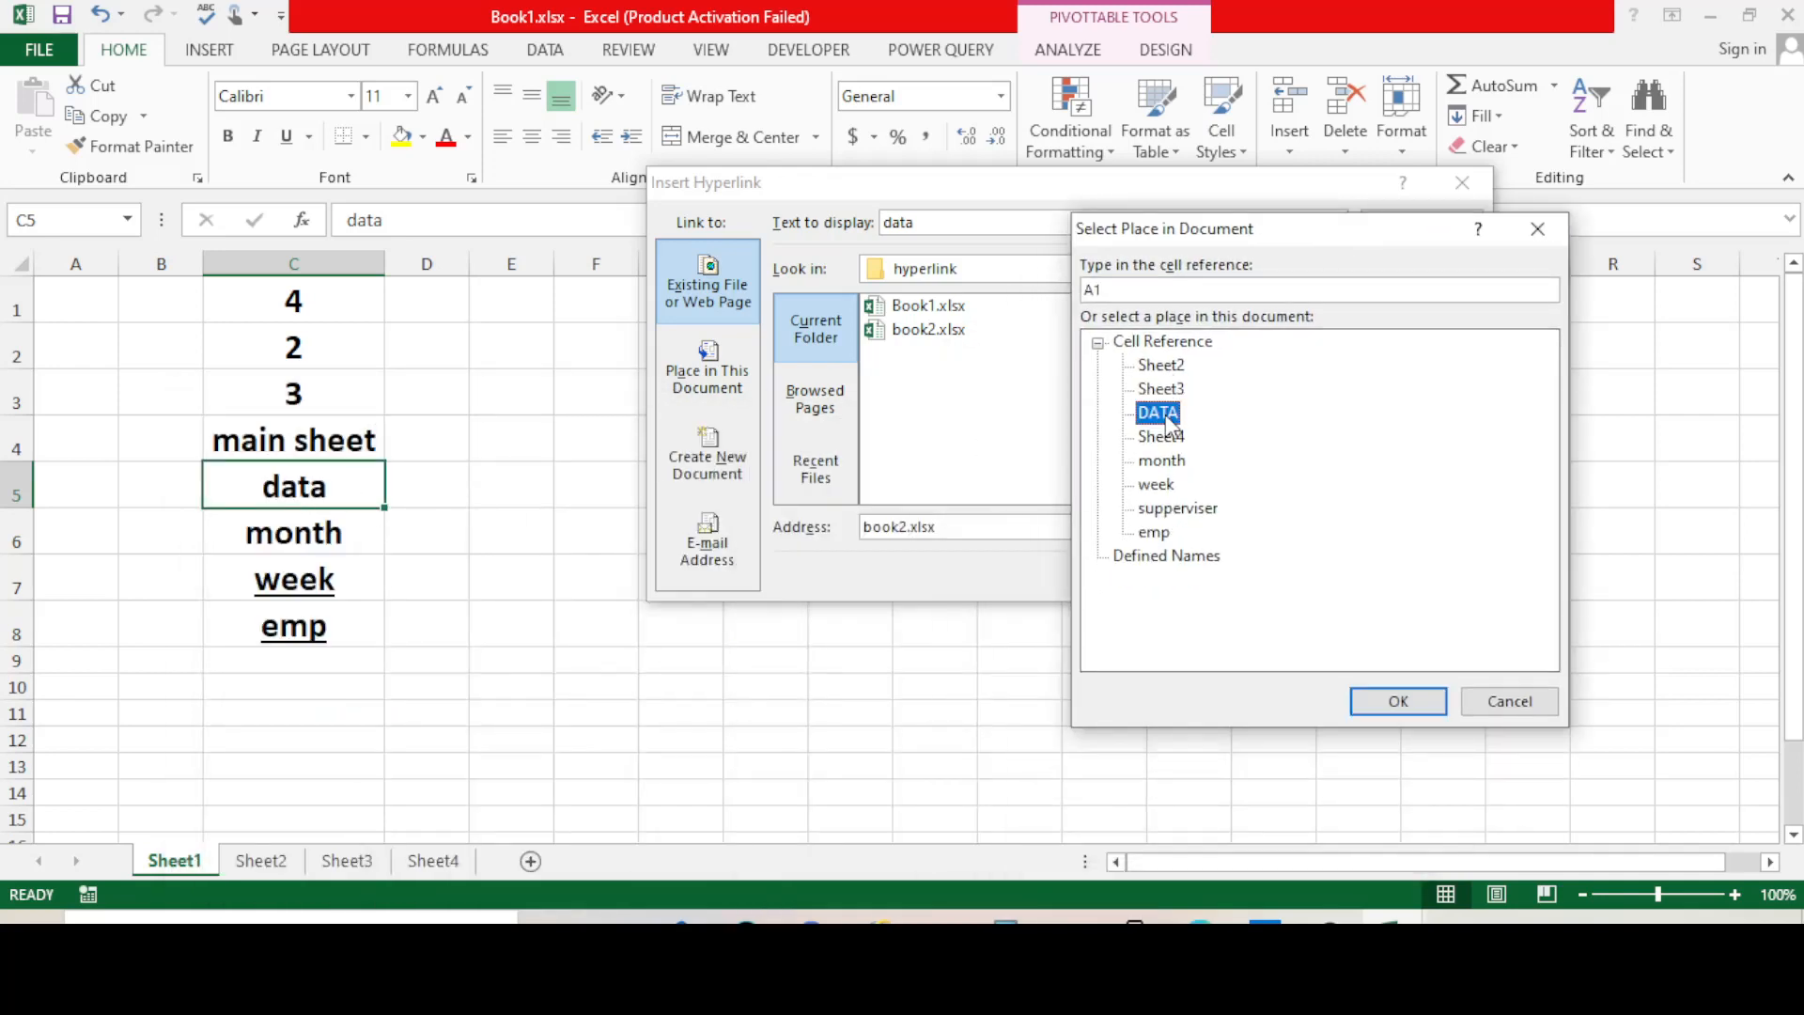
left_click(1389, 698)
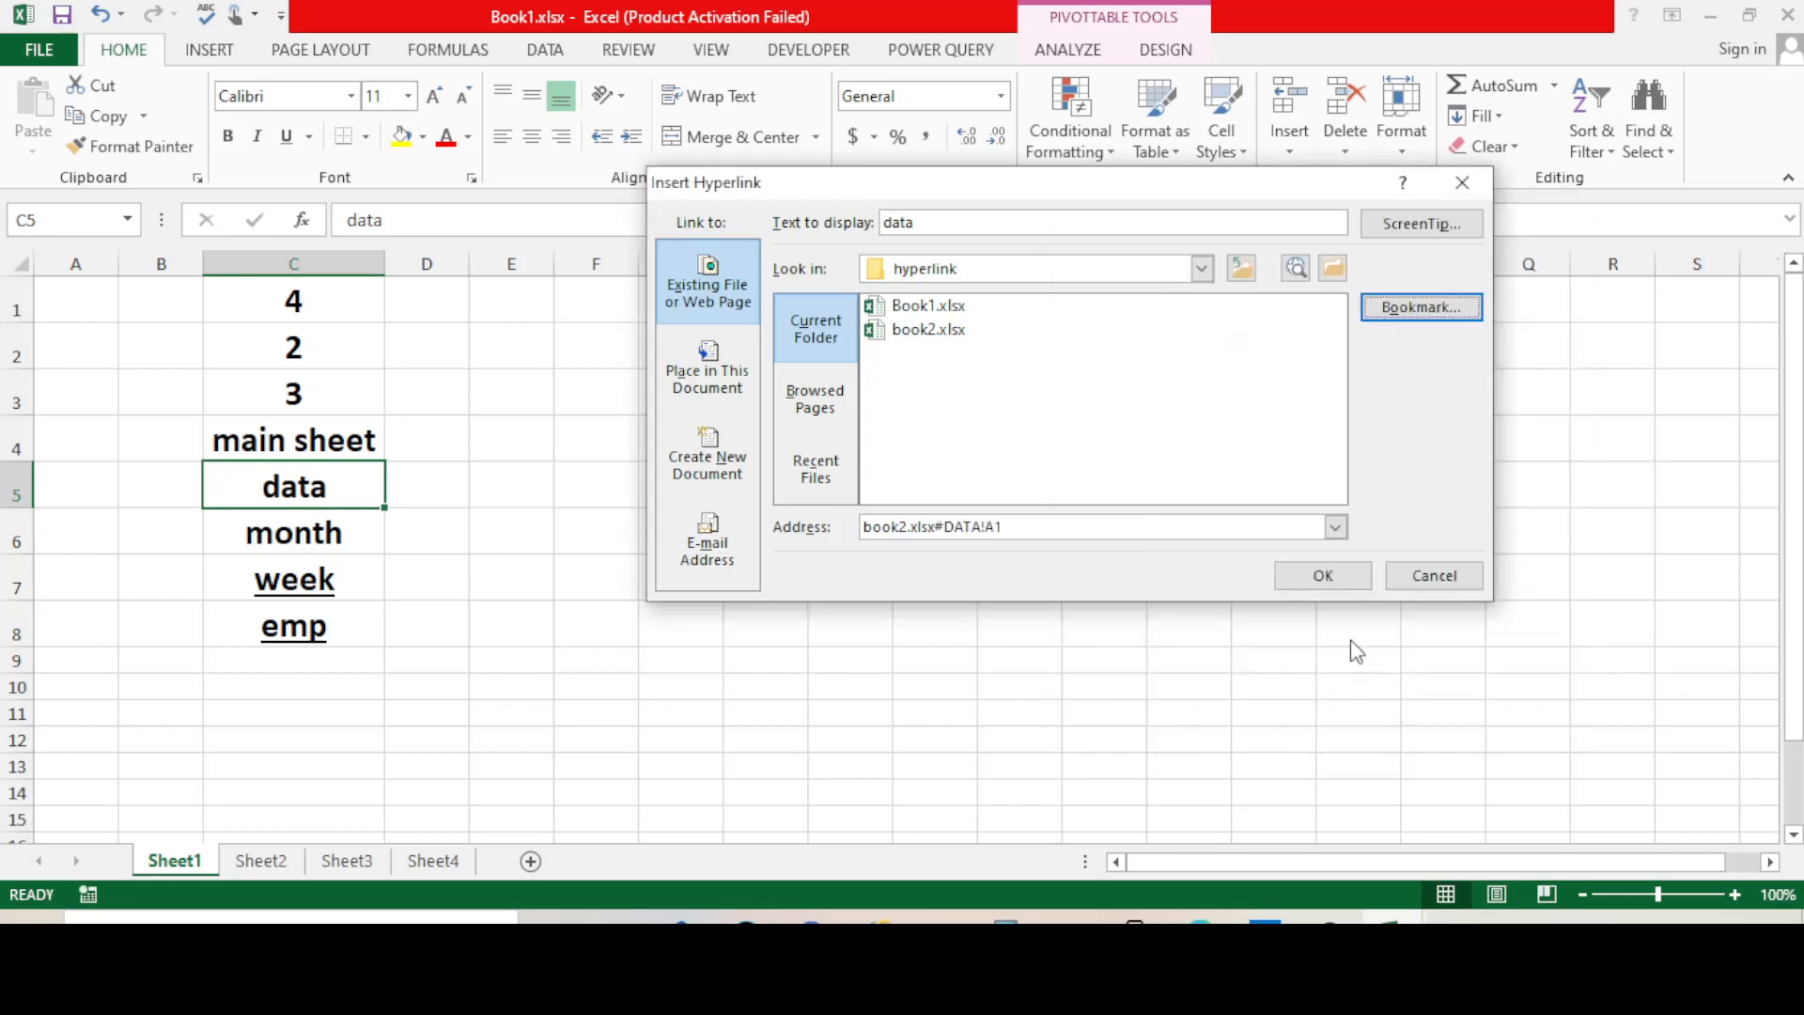
left_click(1323, 577)
left_click(934, 546)
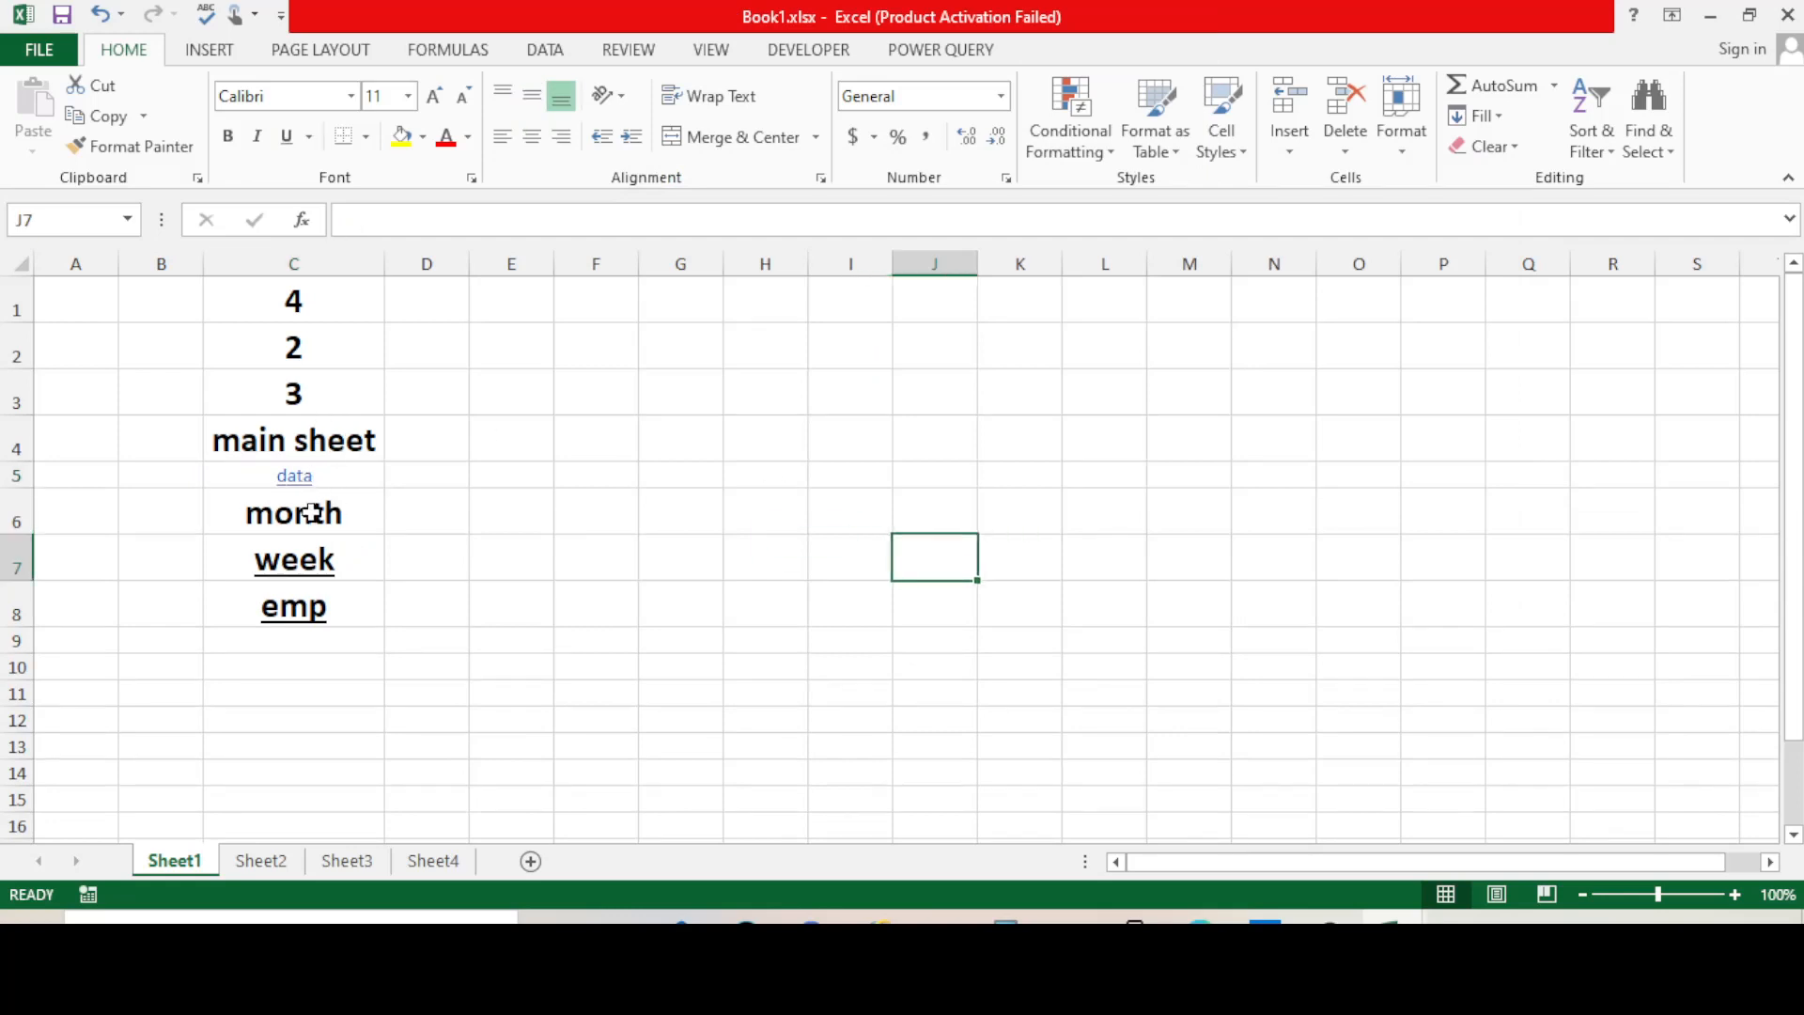
- Copy the formatting of the month cell C6 onto the linked data cell C5 with Format Painter
left_click(329, 476)
left_click(329, 514)
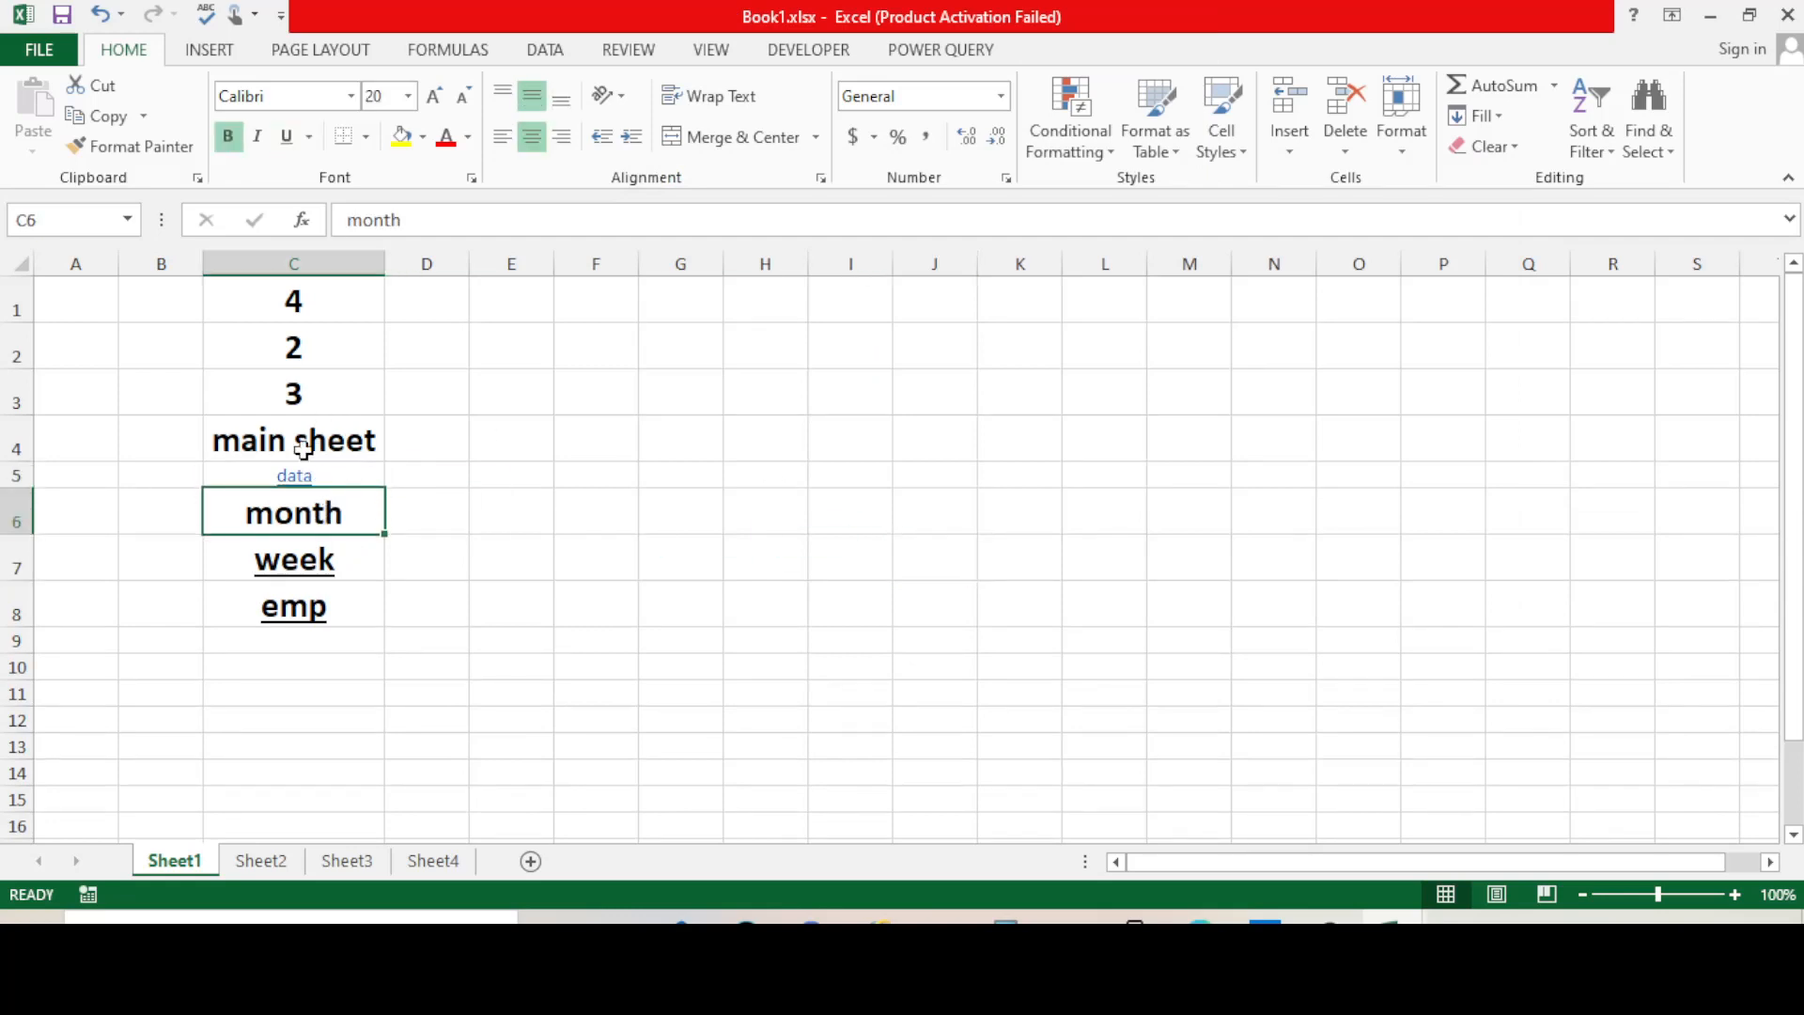
left_click(132, 146)
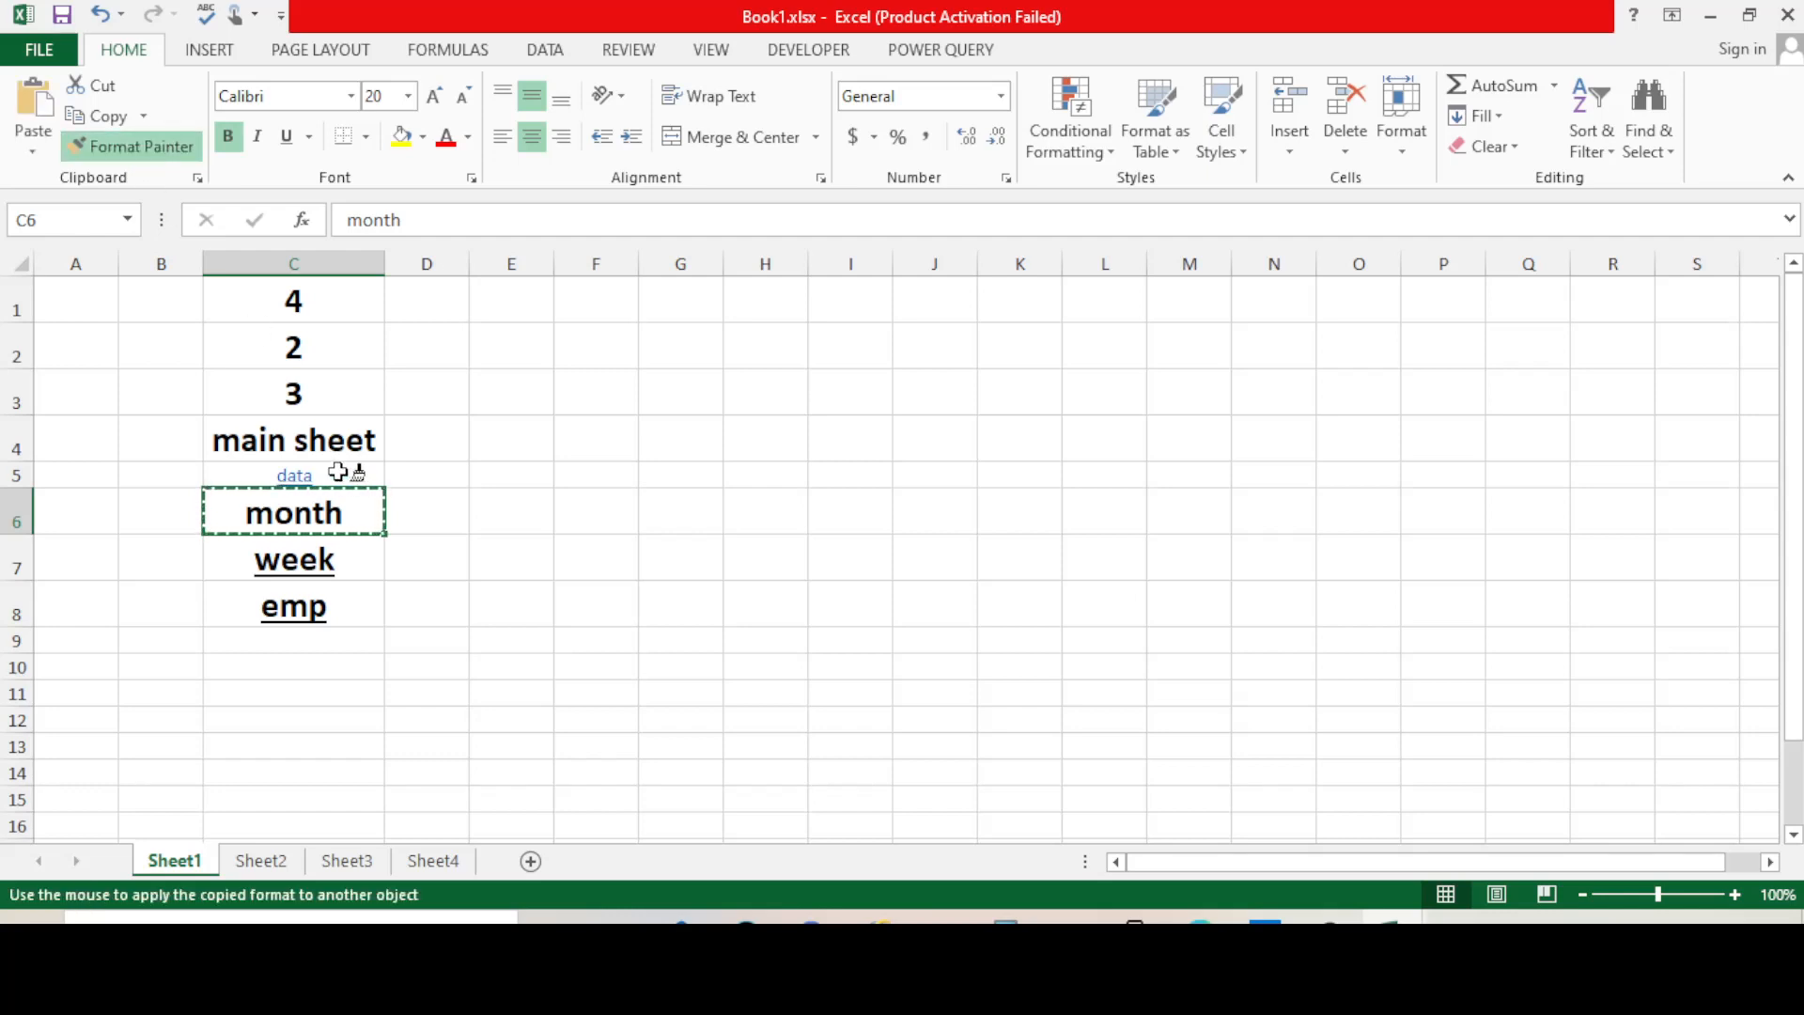
left_click(336, 474)
left_click(710, 663)
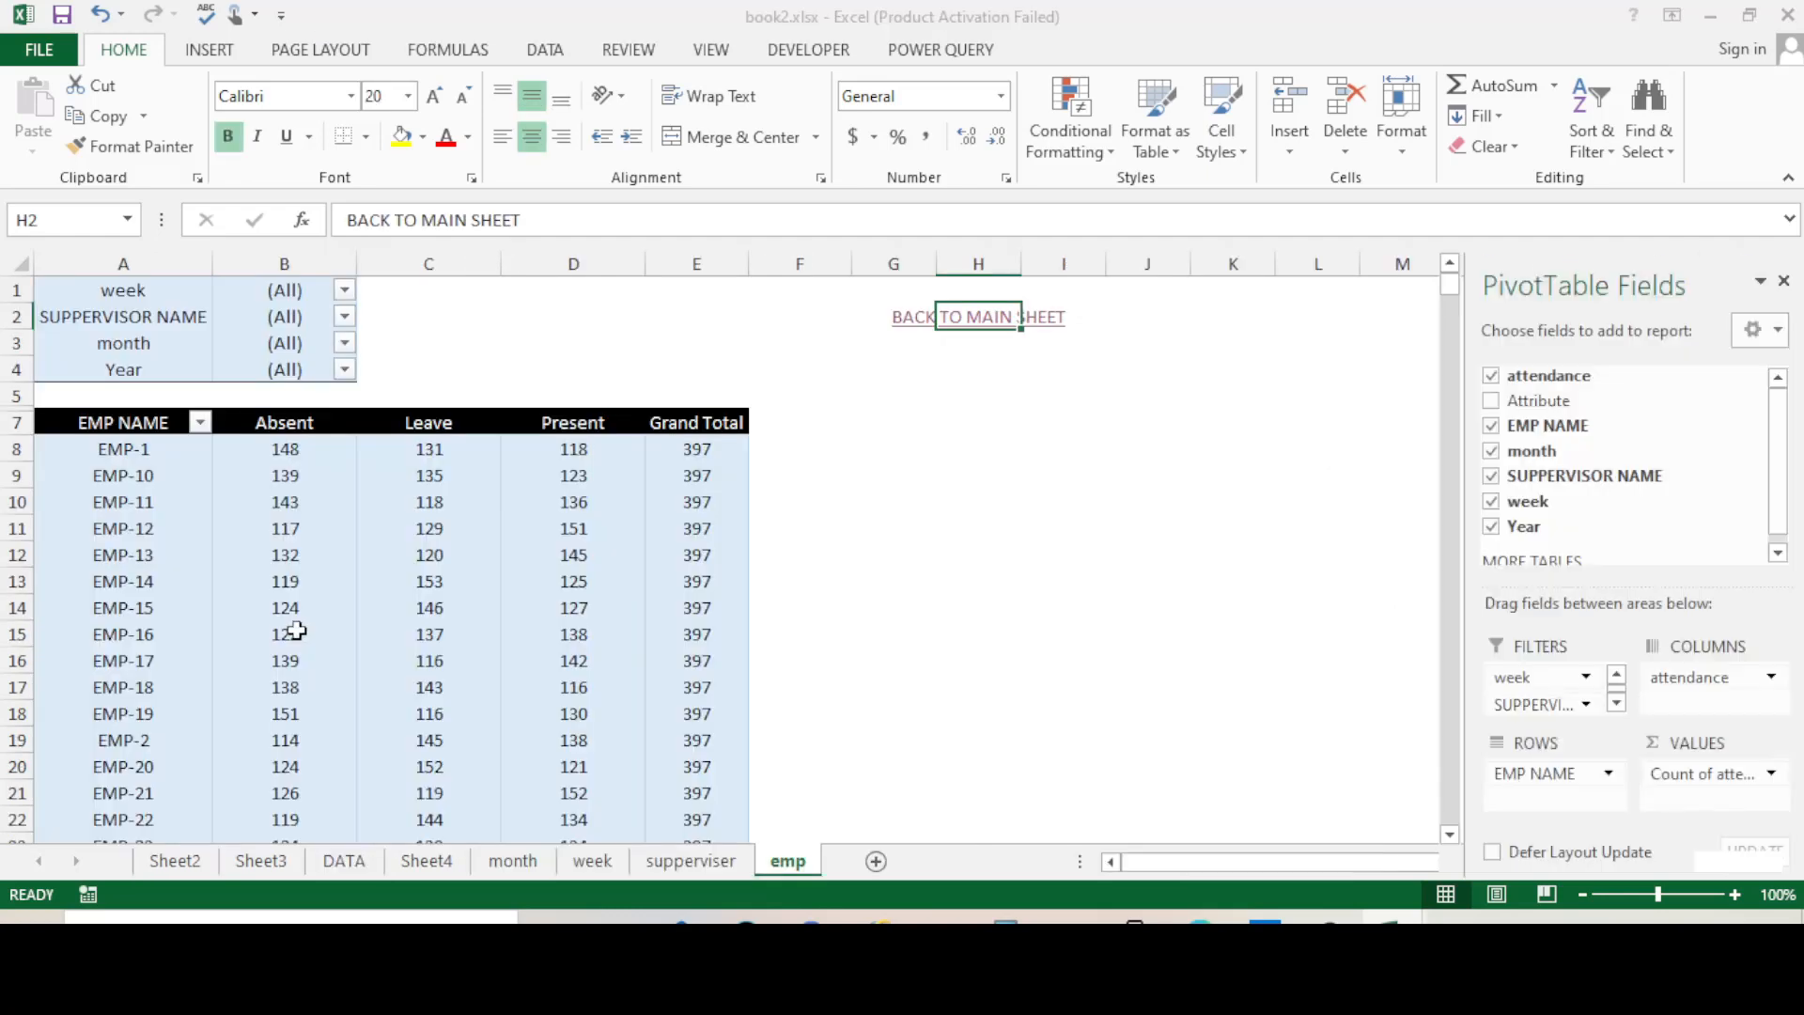
- Retest the emp link in C8 and the week link in C7, returning to Book1.xlsx through each sheet's BACK TO MAIN SHEET link
left_click(302, 644)
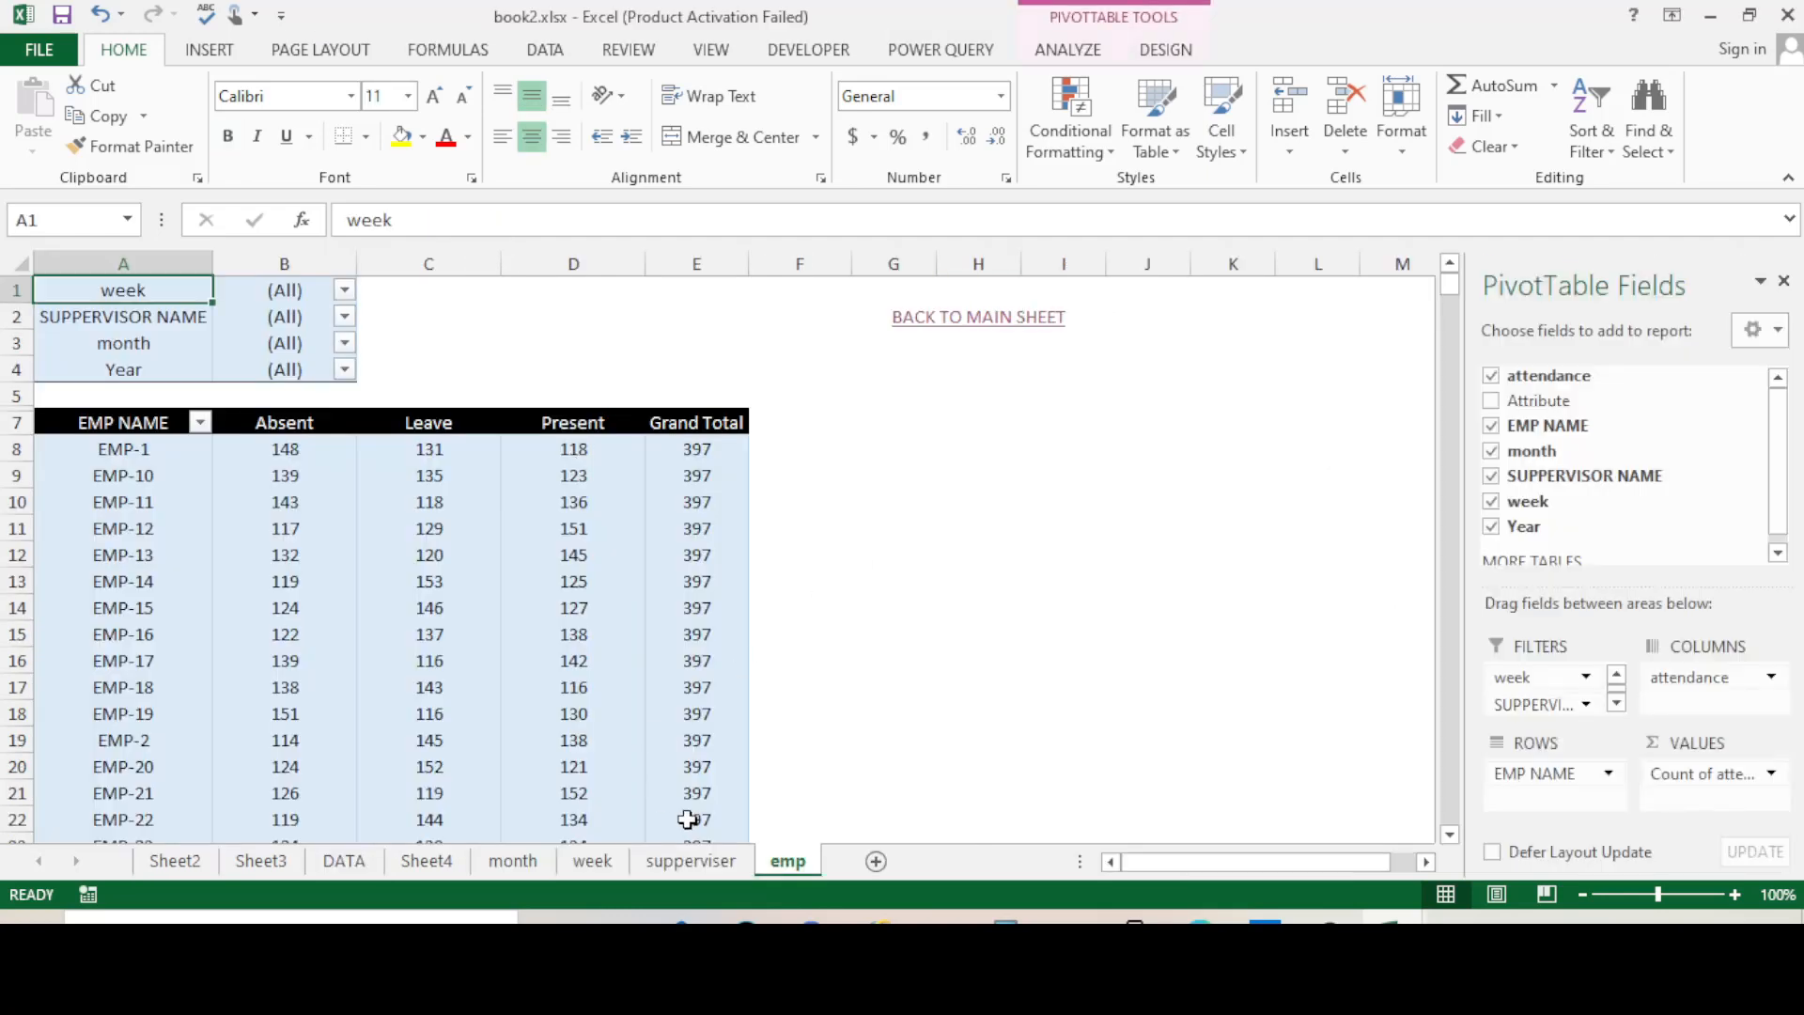
left_click(981, 320)
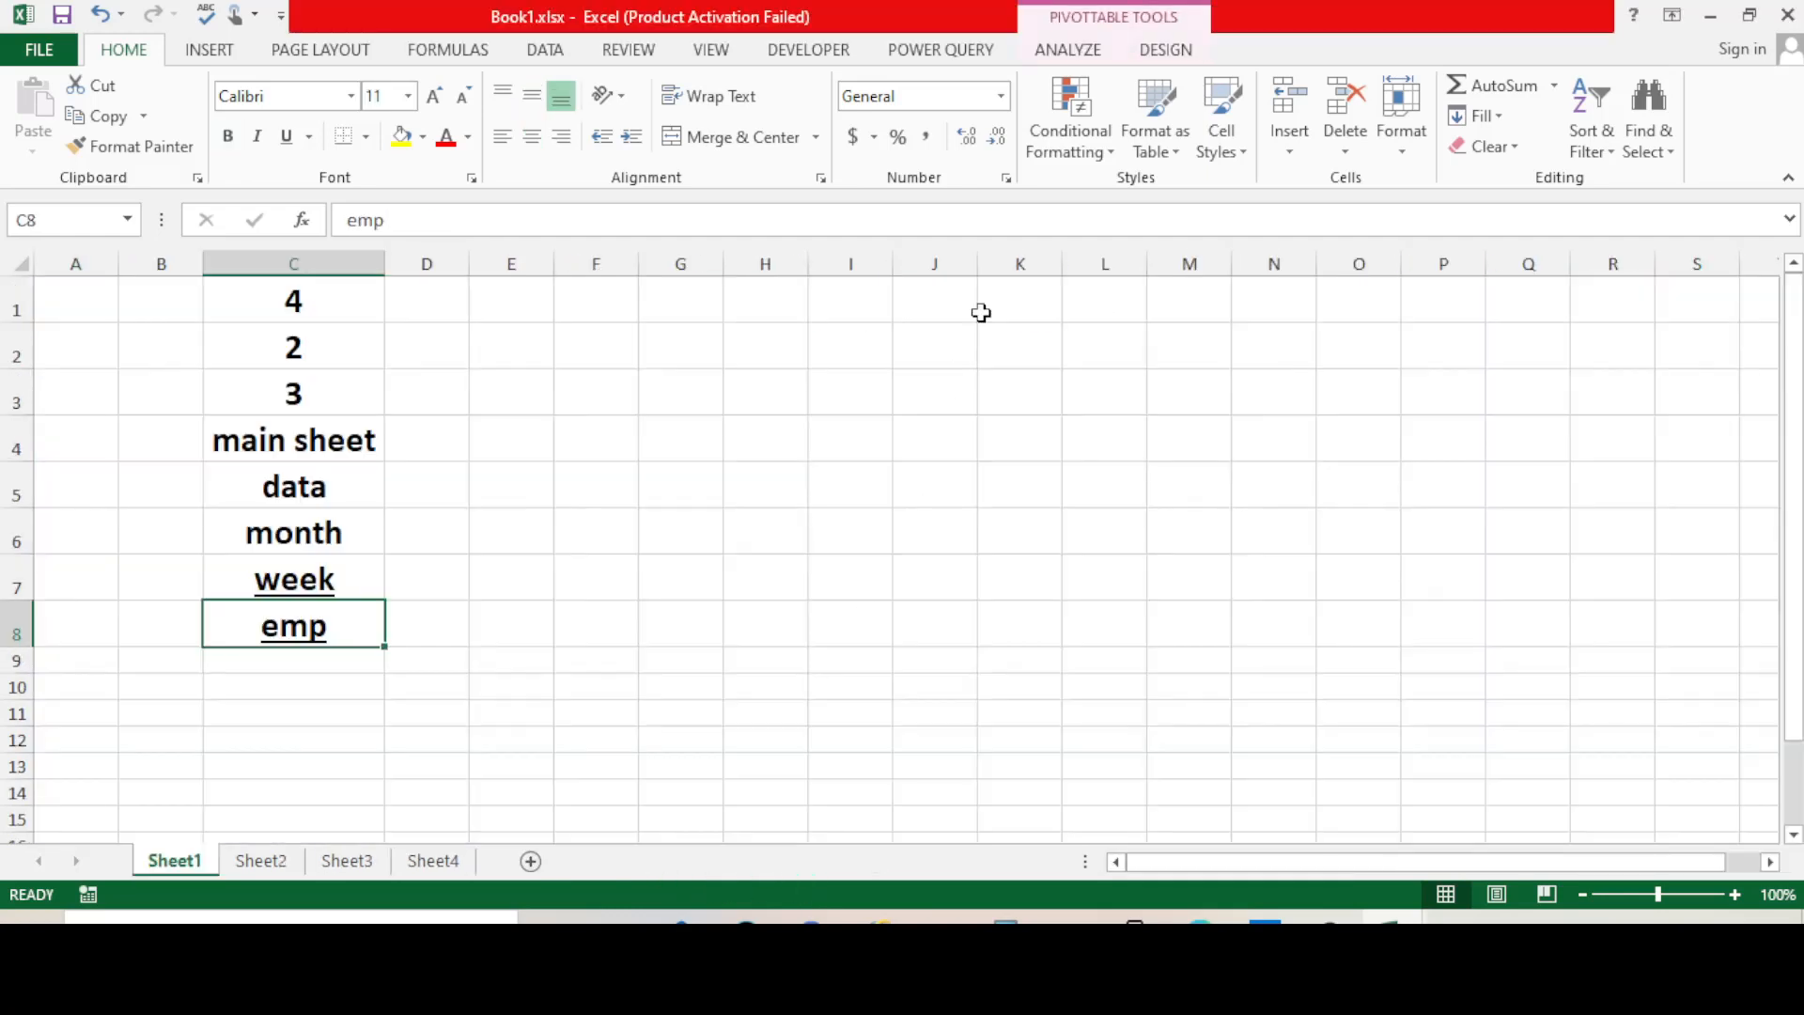
left_click(302, 587)
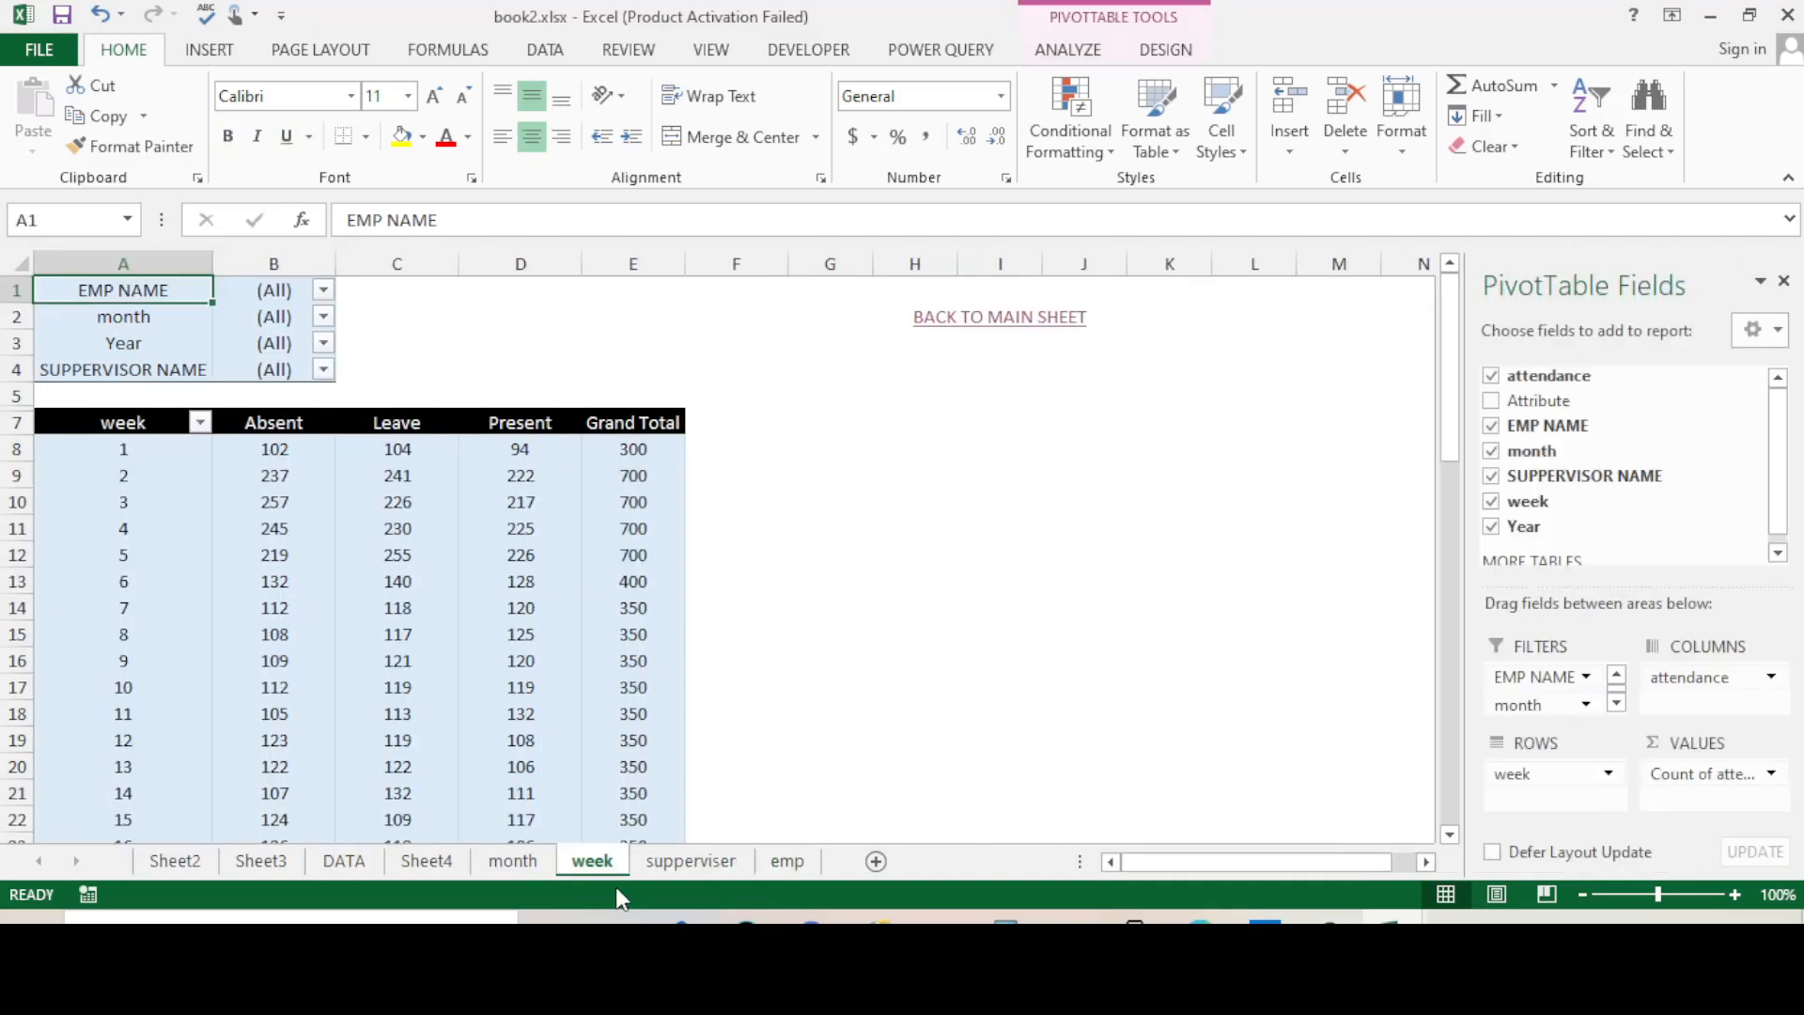
left_click(1007, 323)
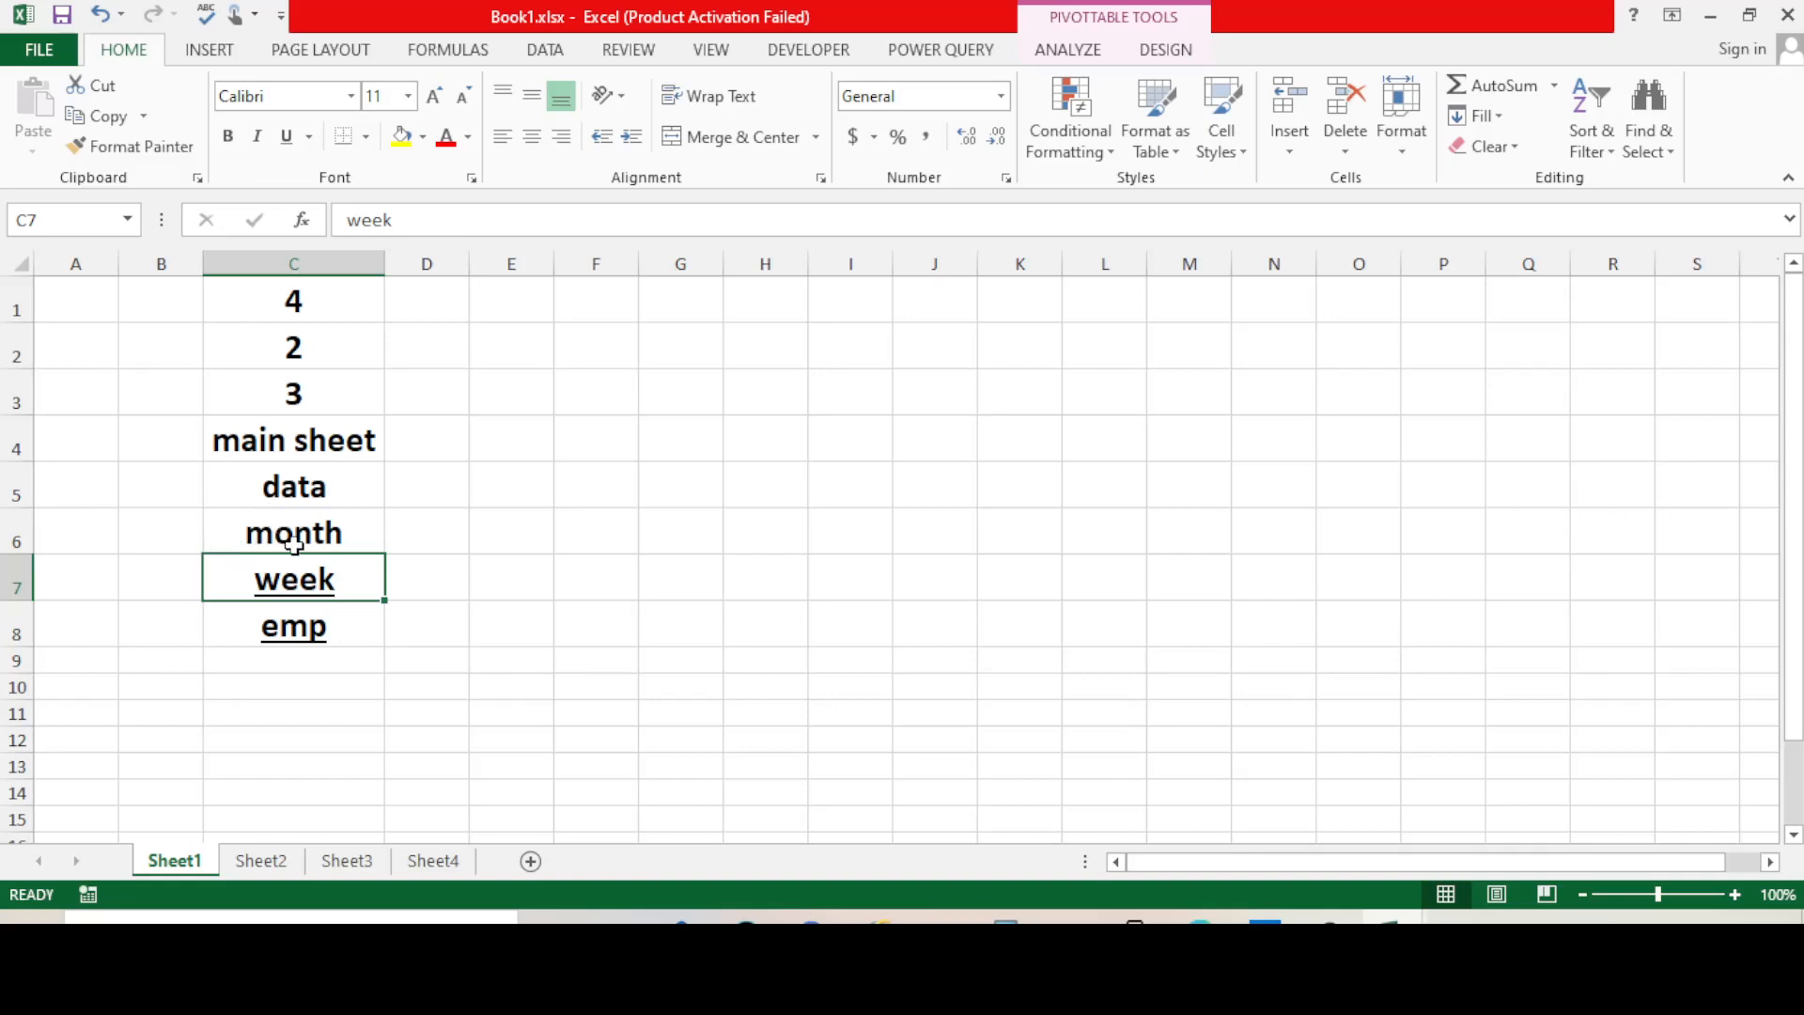
- Test the data link in C5, and return from book2.xlsx to Book1.xlsx through the emp sheet's BACK TO MAIN SHEET link
left_click(293, 491)
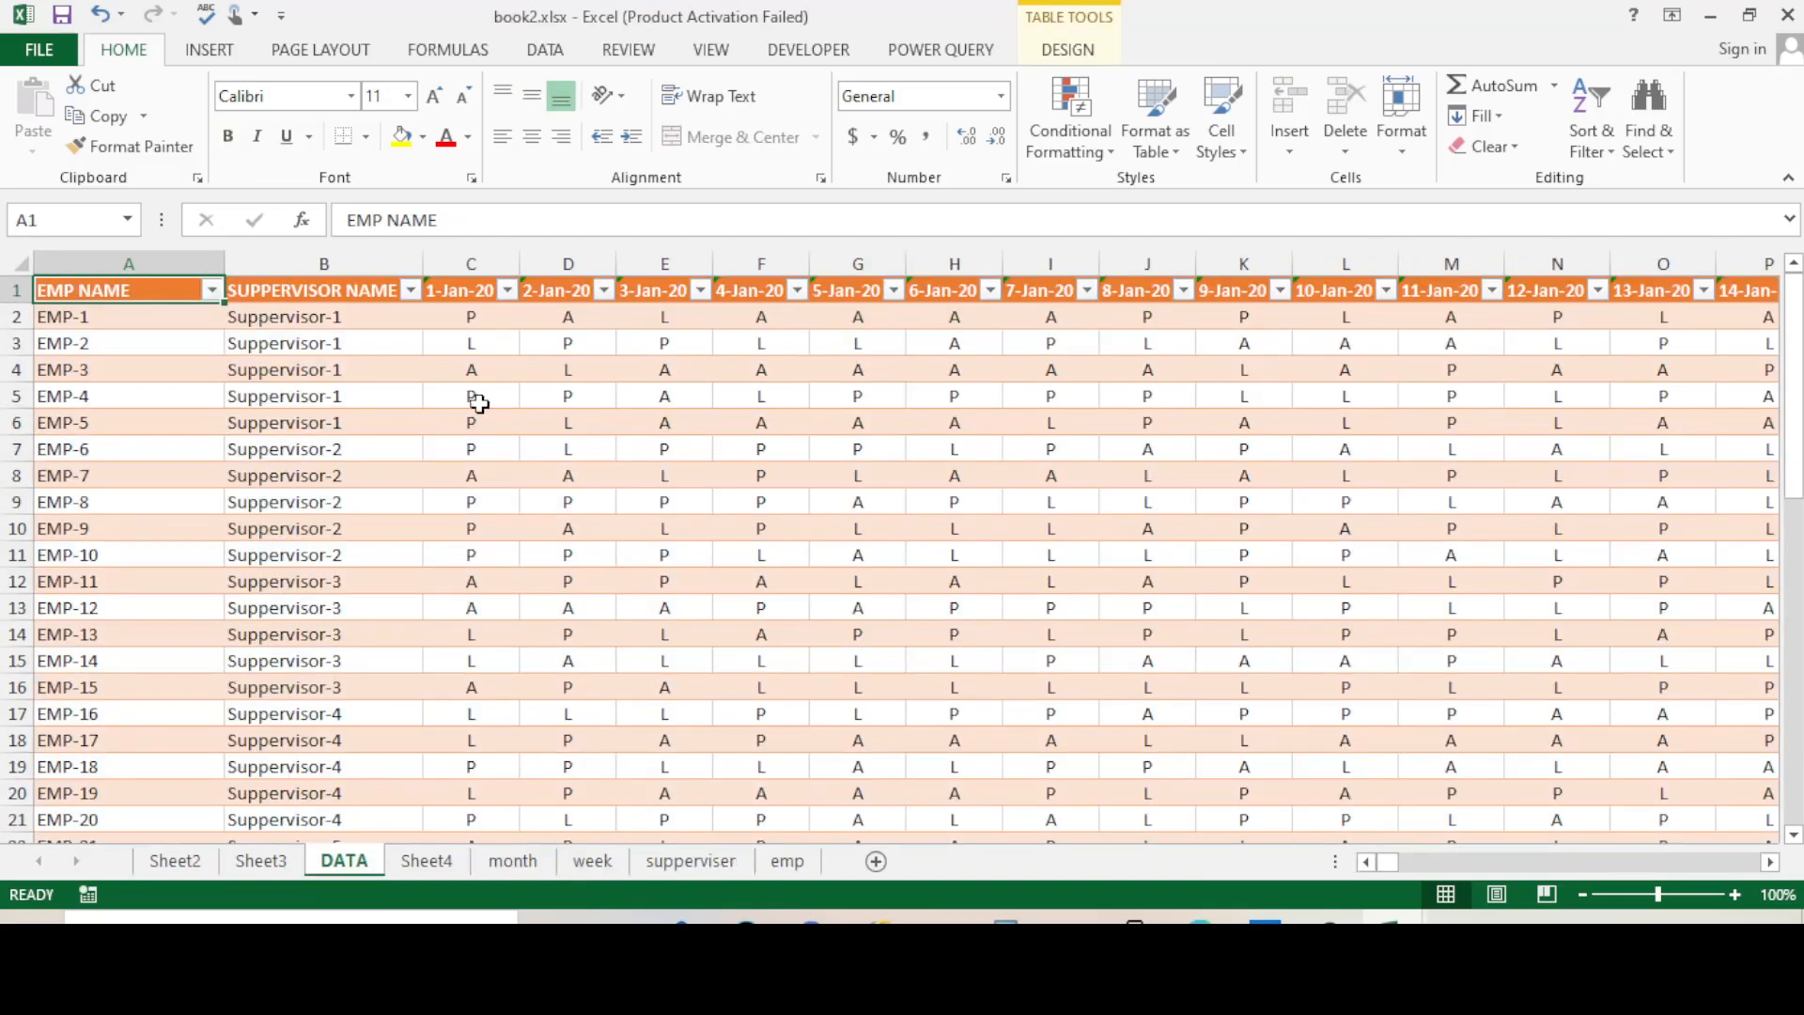
left_click(788, 862)
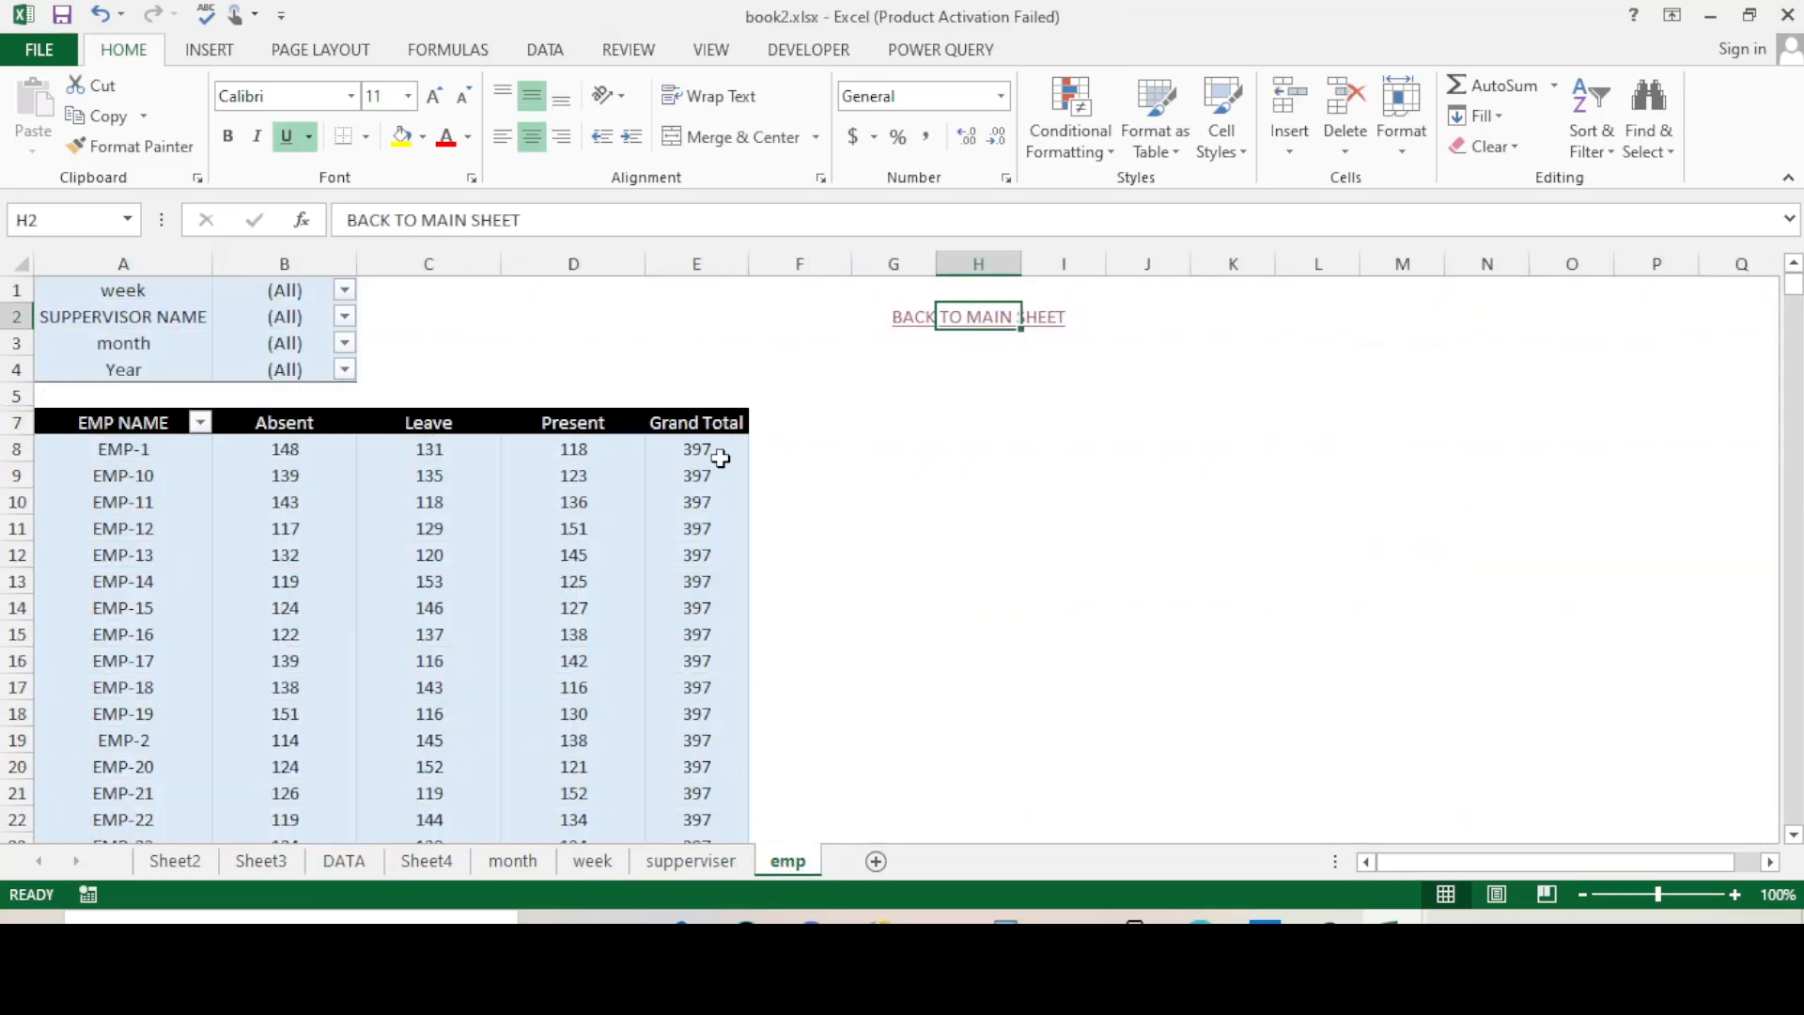
left_click(975, 326)
left_click(549, 525)
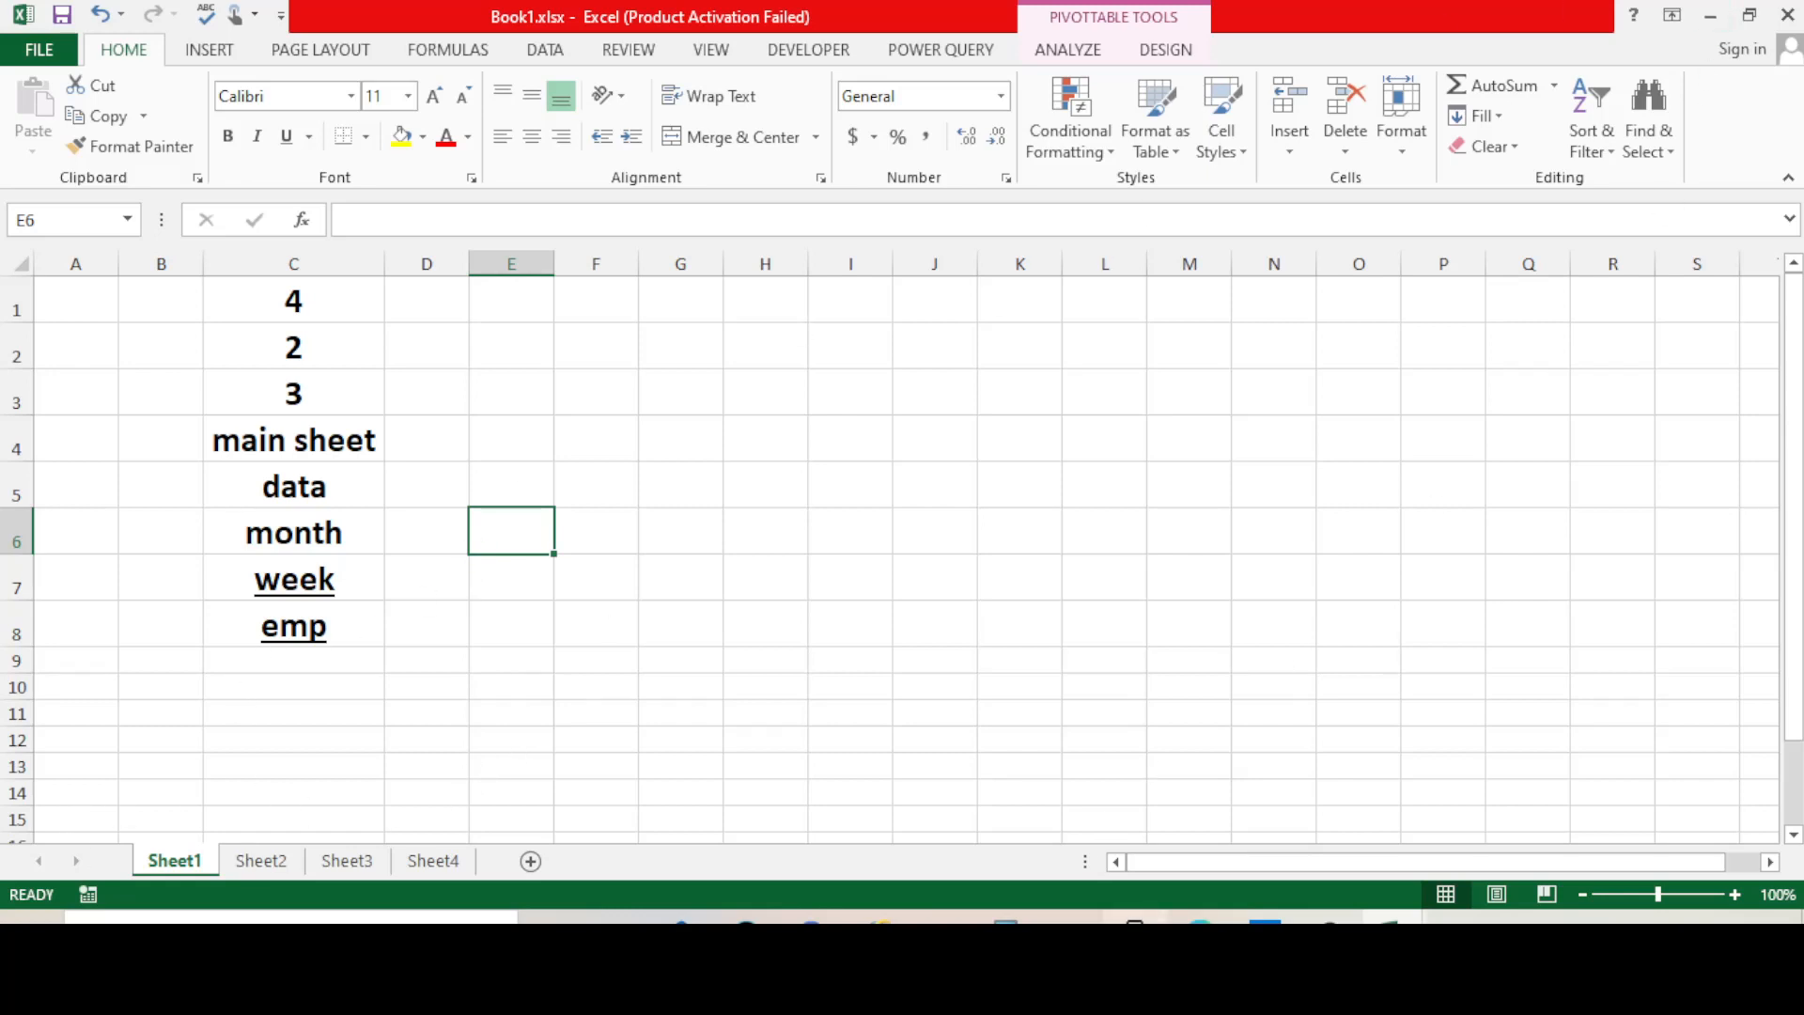
- Switch to book2.xlsx, view it in a reduced window beside Book1.xlsx, and maximize it again
mouse_move(1363, 911)
left_click(1514, 827)
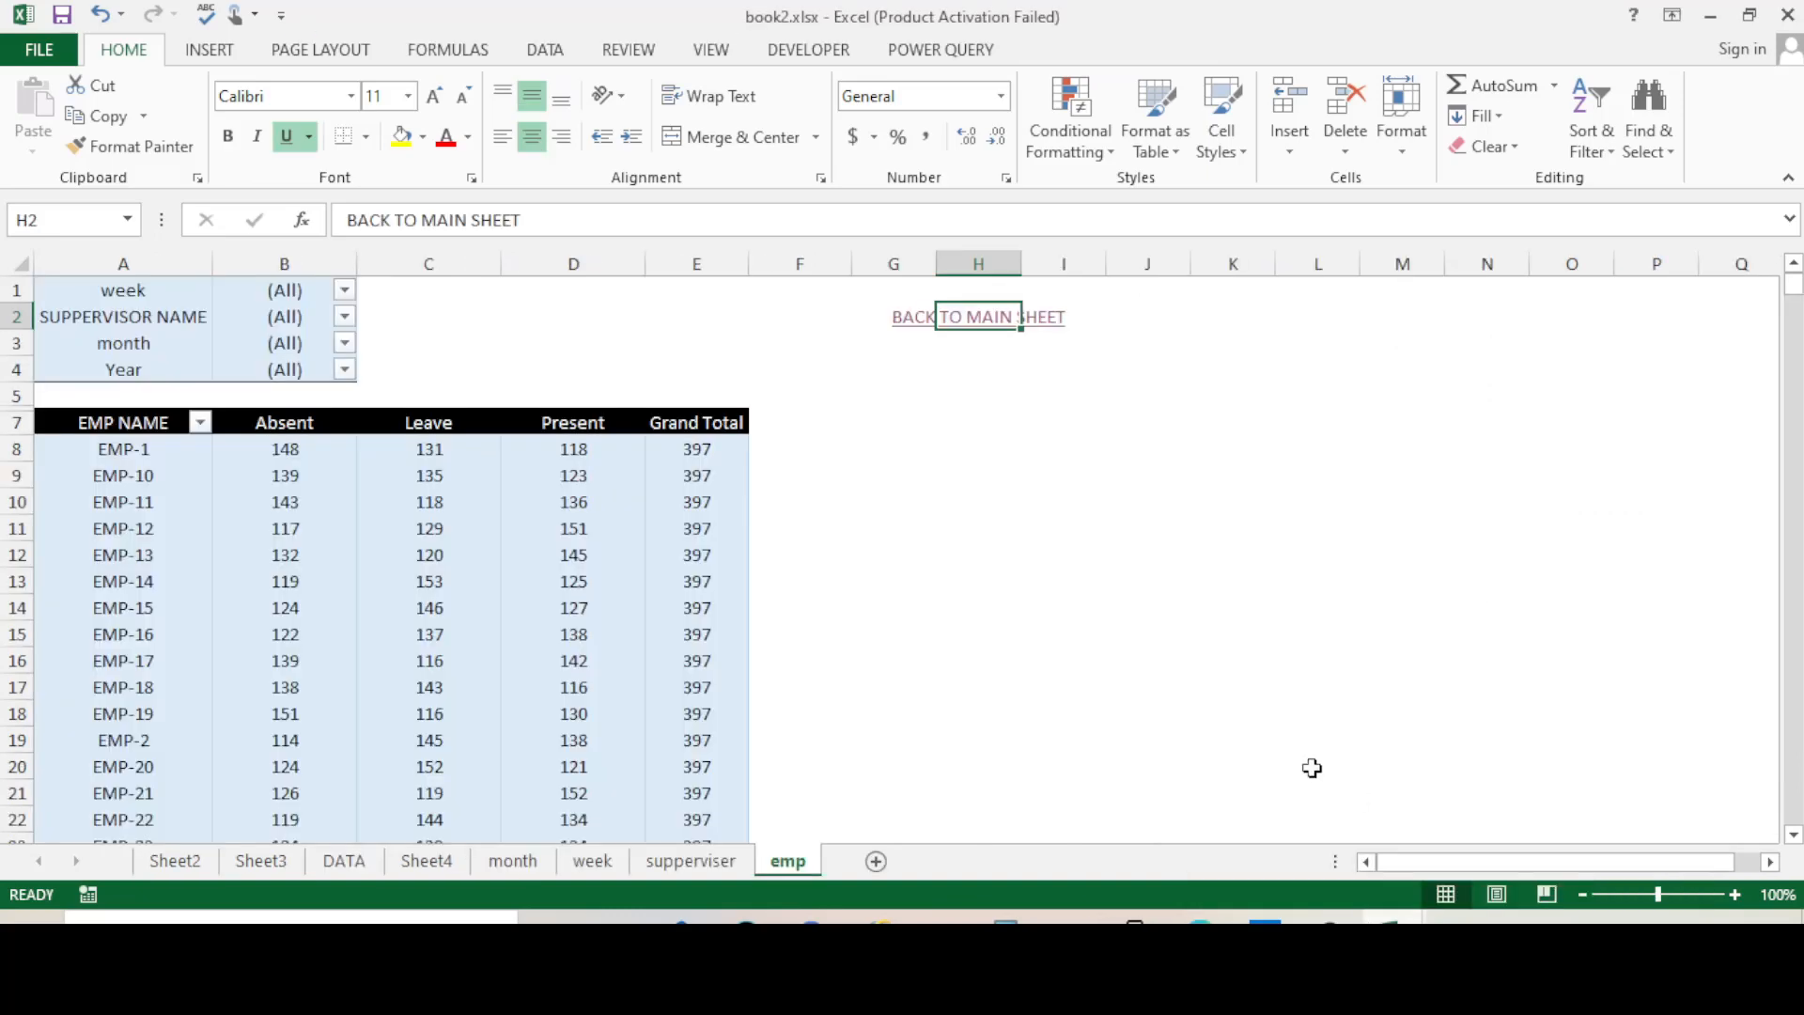
left_click(1749, 15)
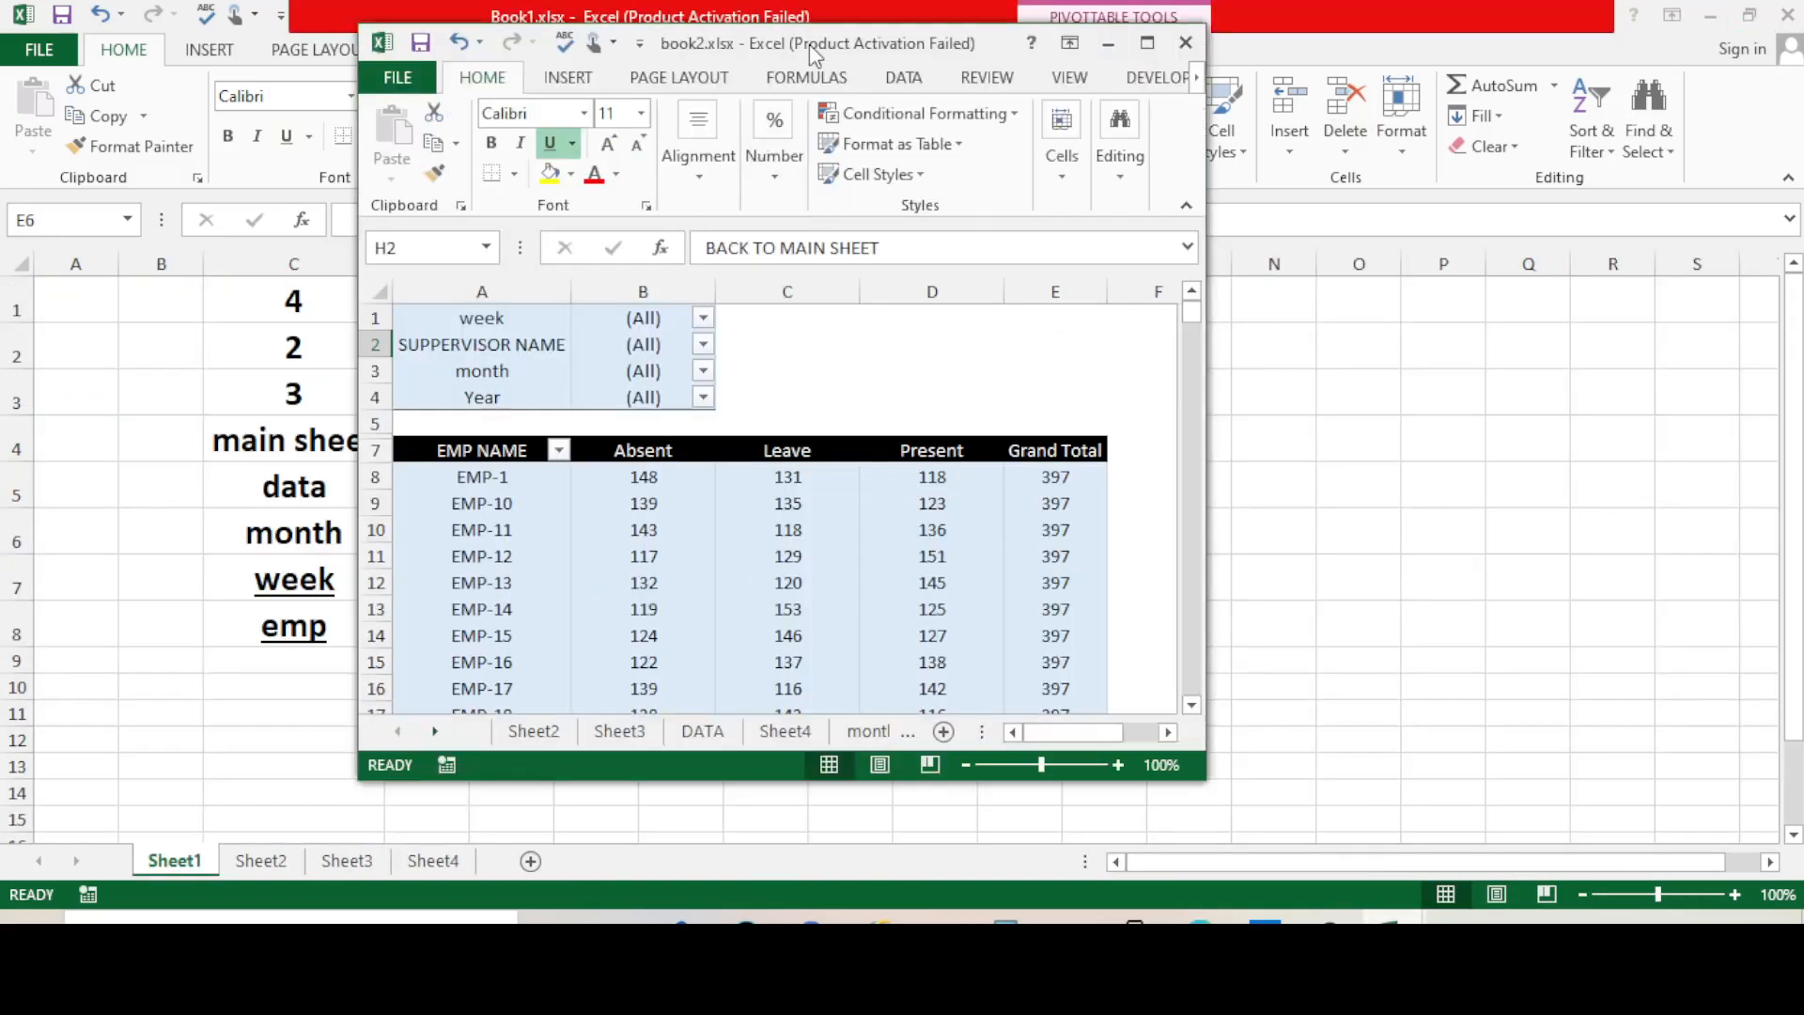
left_click_drag(853, 57, 1391, 195)
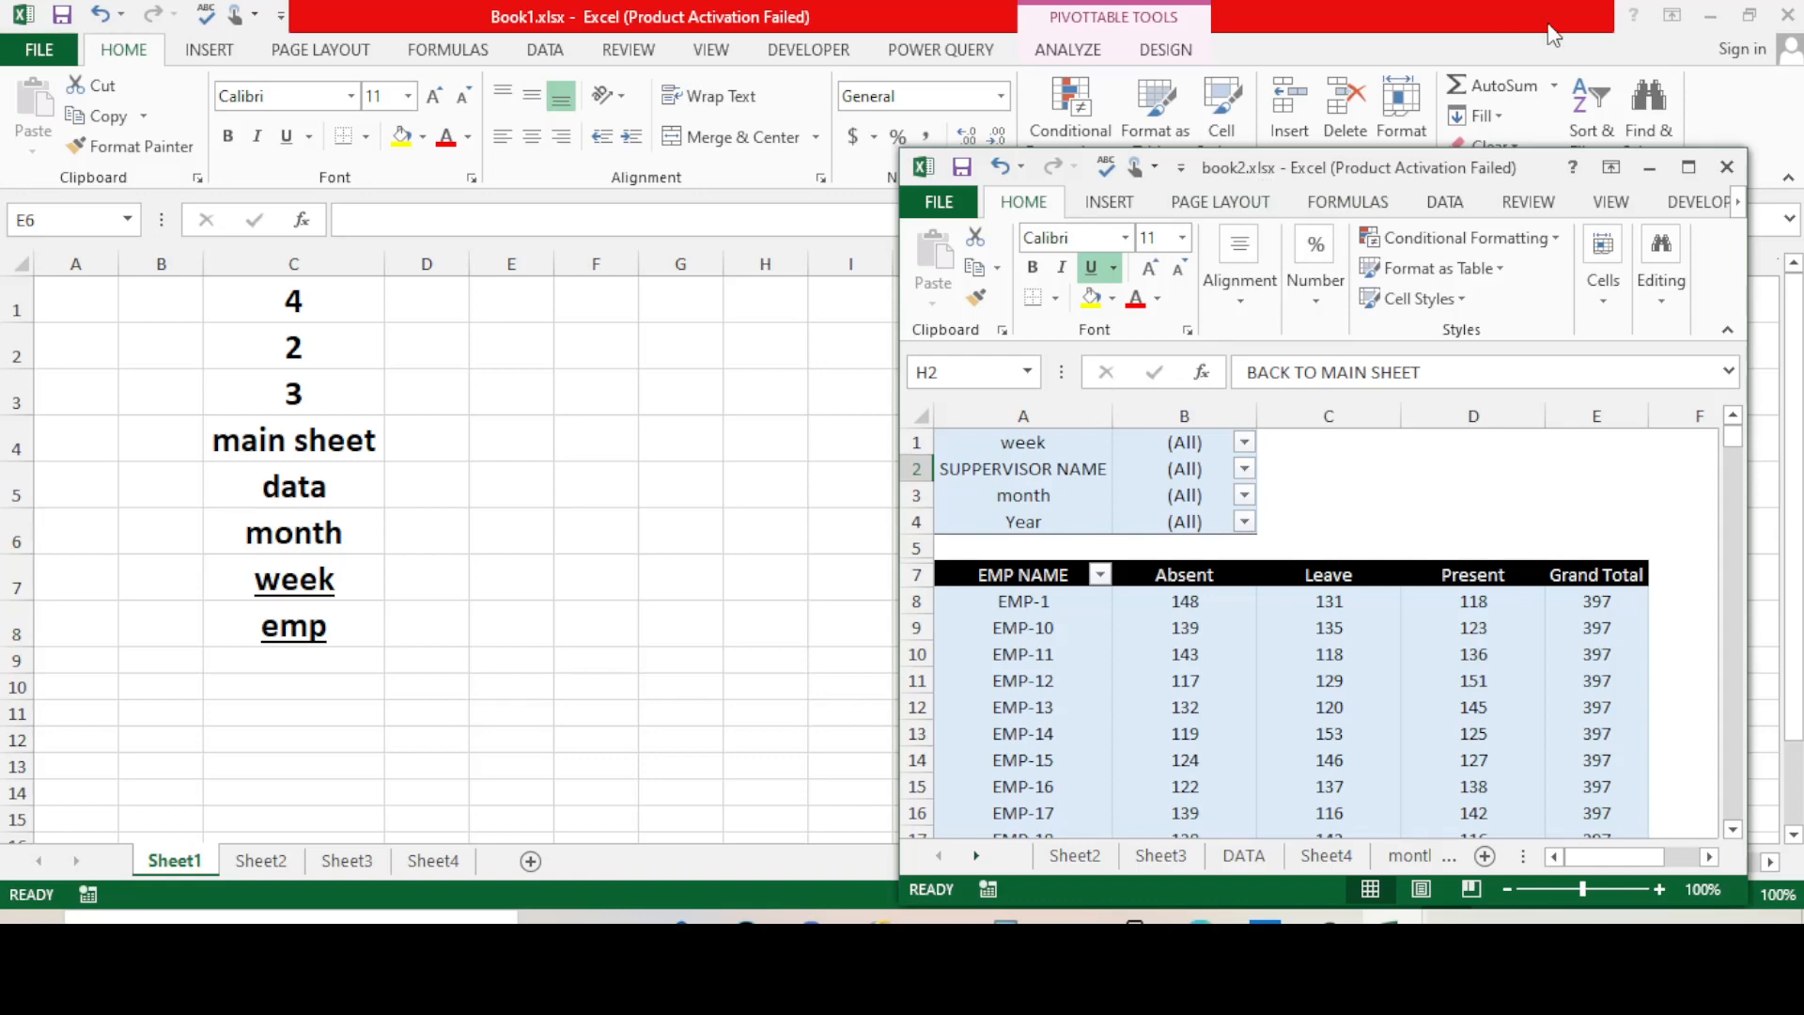
left_click(1682, 169)
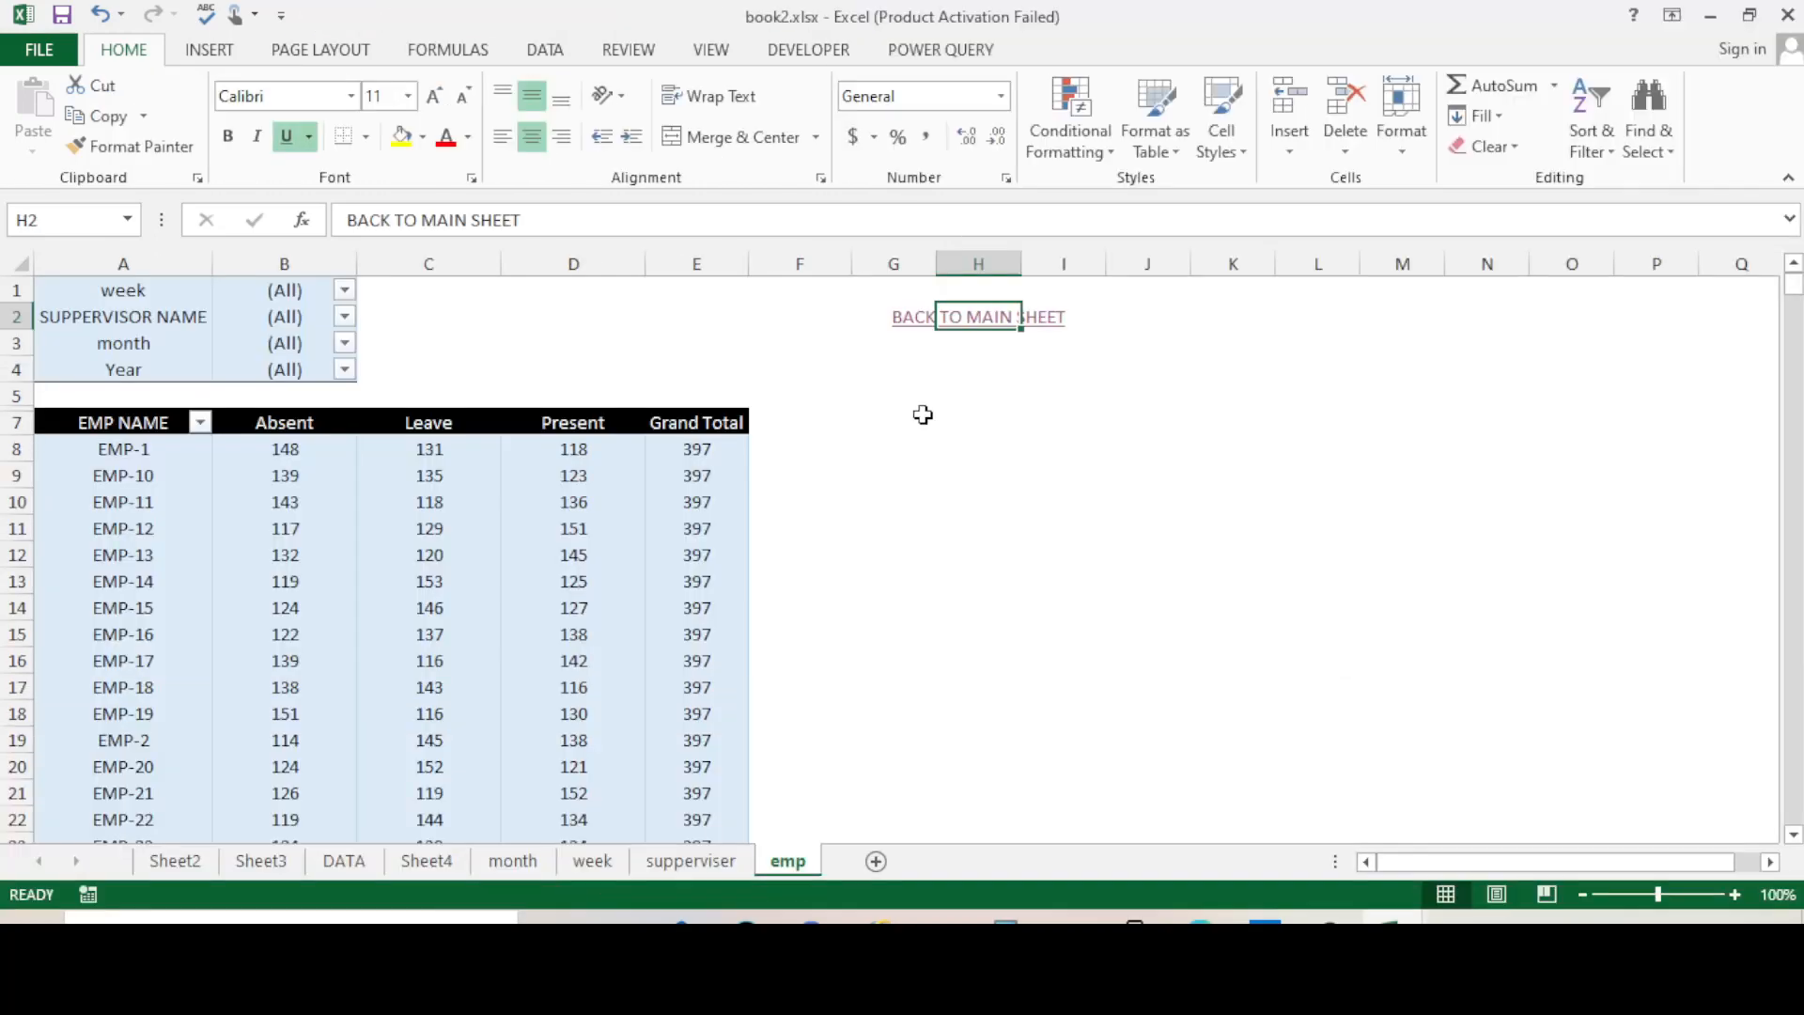
left_click(1063, 518)
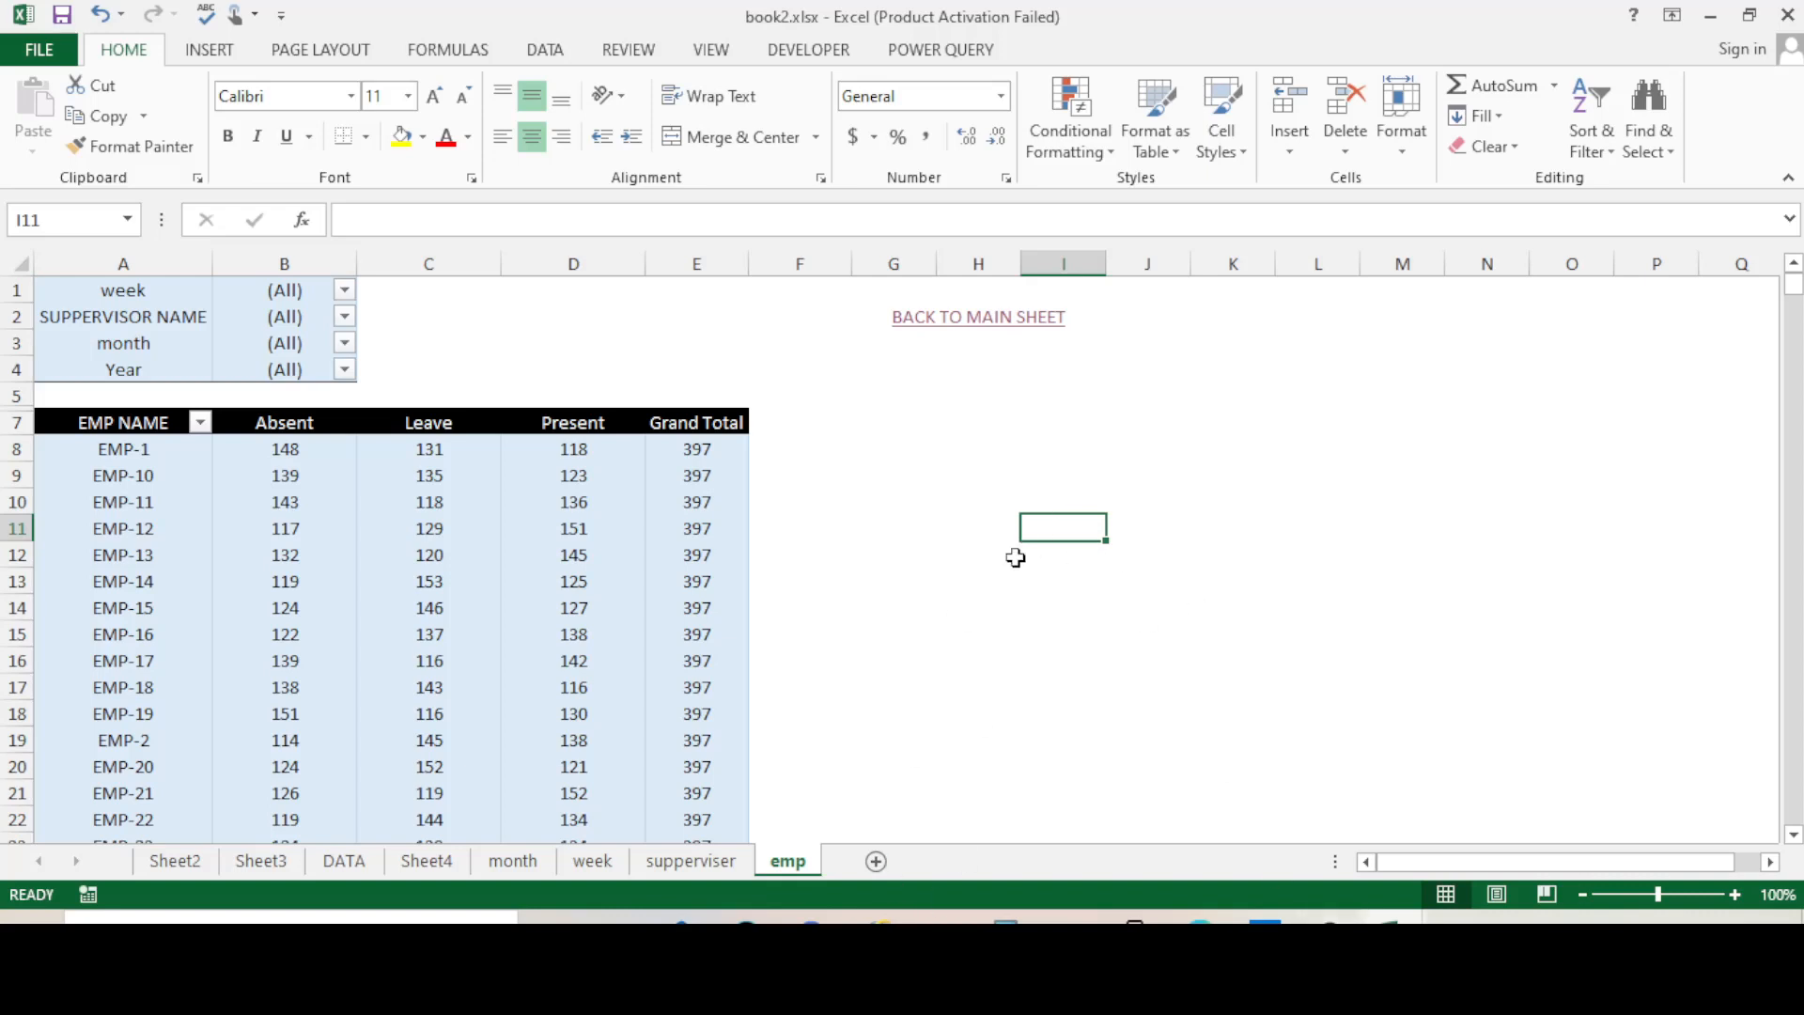